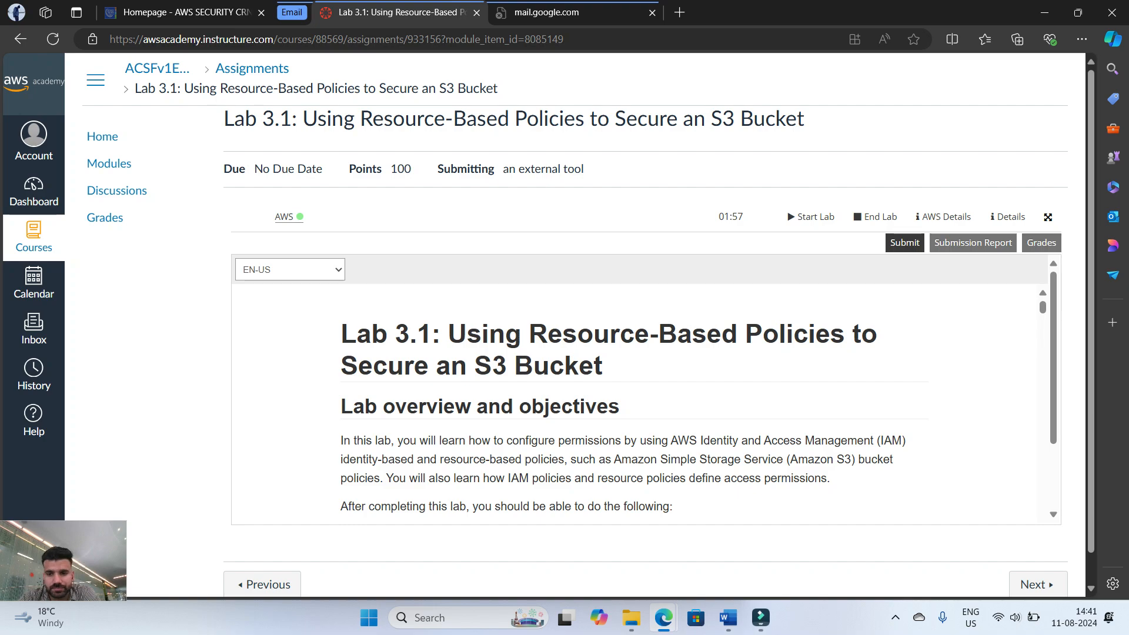
Switch to Wondershare Filmora and start a screen recording
{"action": "left_click", "coordinate": [761, 617]}
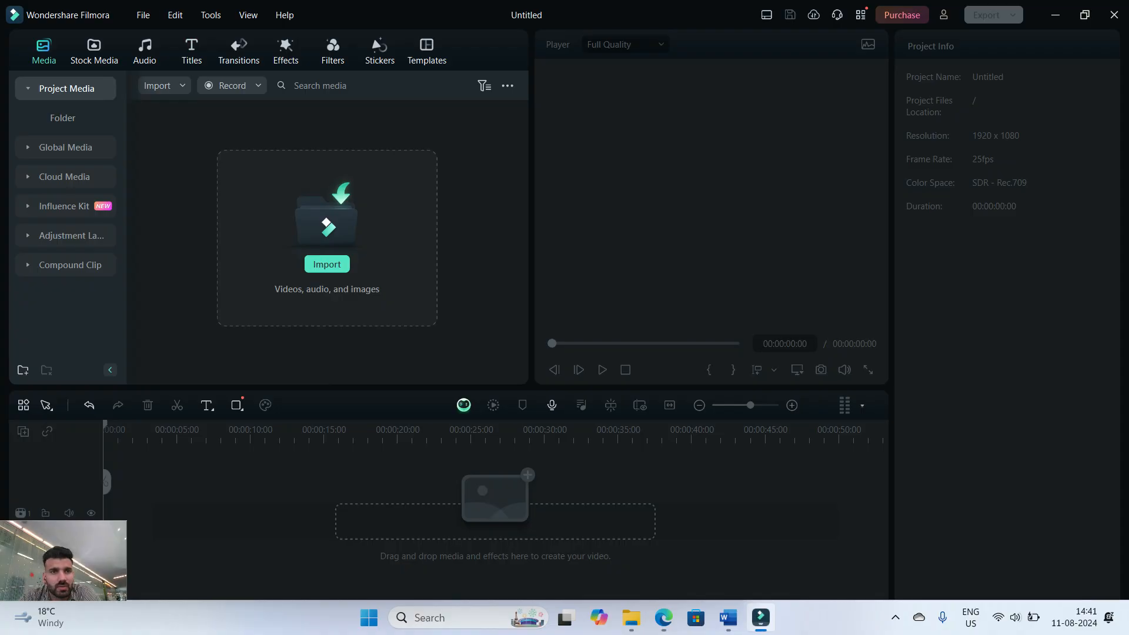
{"action": "left_click", "coordinate": [233, 86]}
{"action": "left_click", "coordinate": [285, 125]}
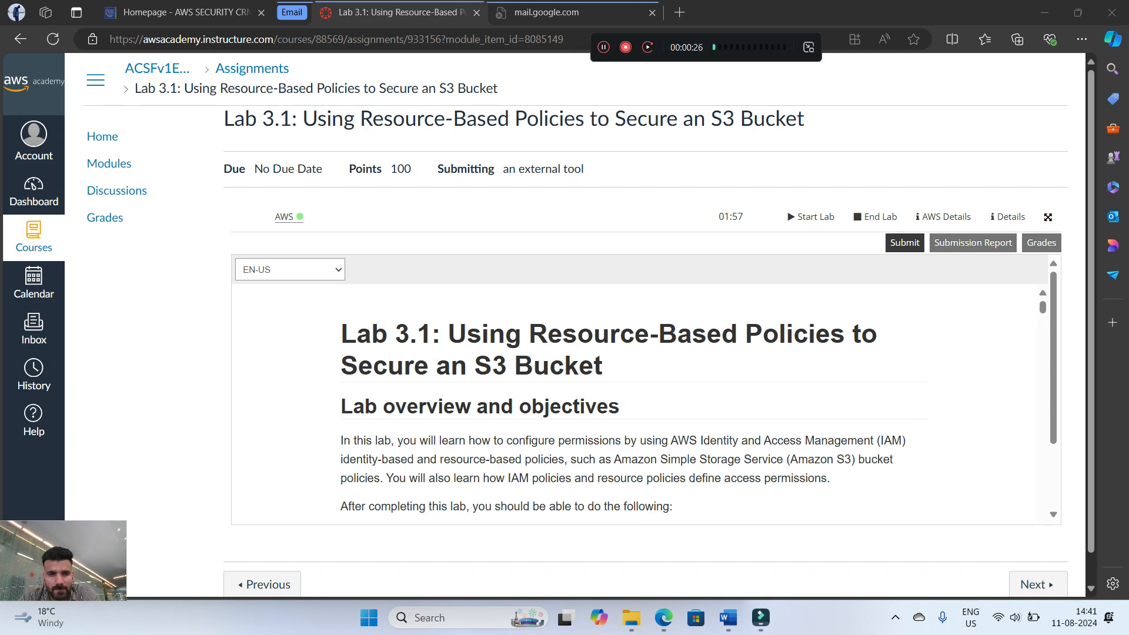
Read the Lab 3.1 overview, objectives, duration and AWS service restrictions
{"action": "scroll", "coordinate": [634, 406], "scroll_direction": "down", "scroll_amount": 1}
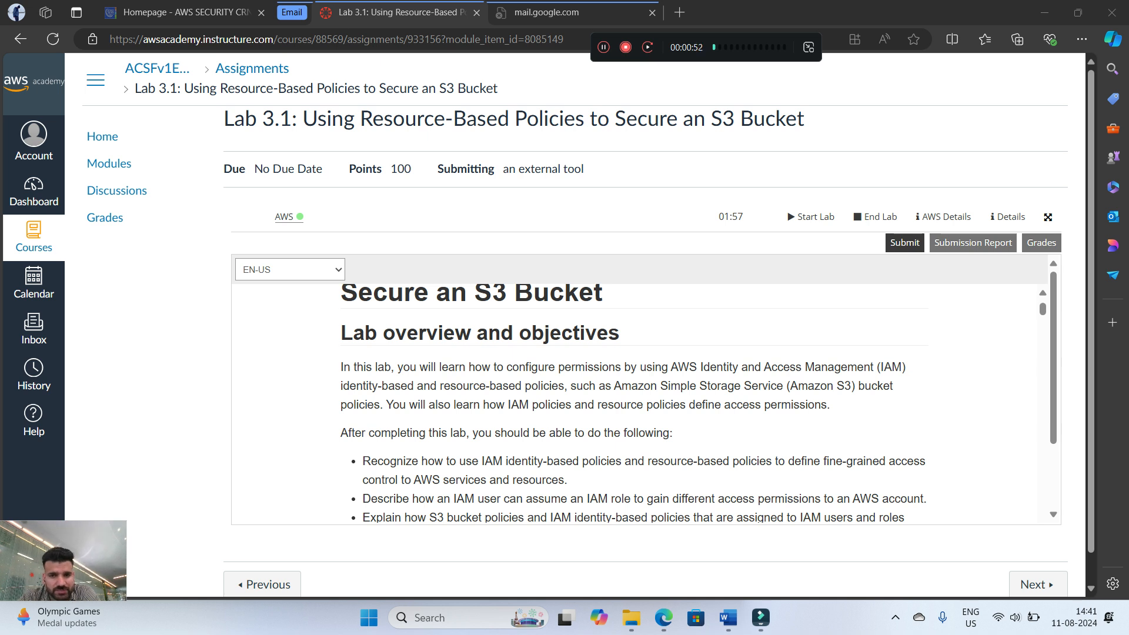
{"action": "scroll", "coordinate": [638, 406], "scroll_direction": "down", "scroll_amount": 3}
{"action": "scroll", "coordinate": [638, 406], "scroll_direction": "up", "scroll_amount": 1}
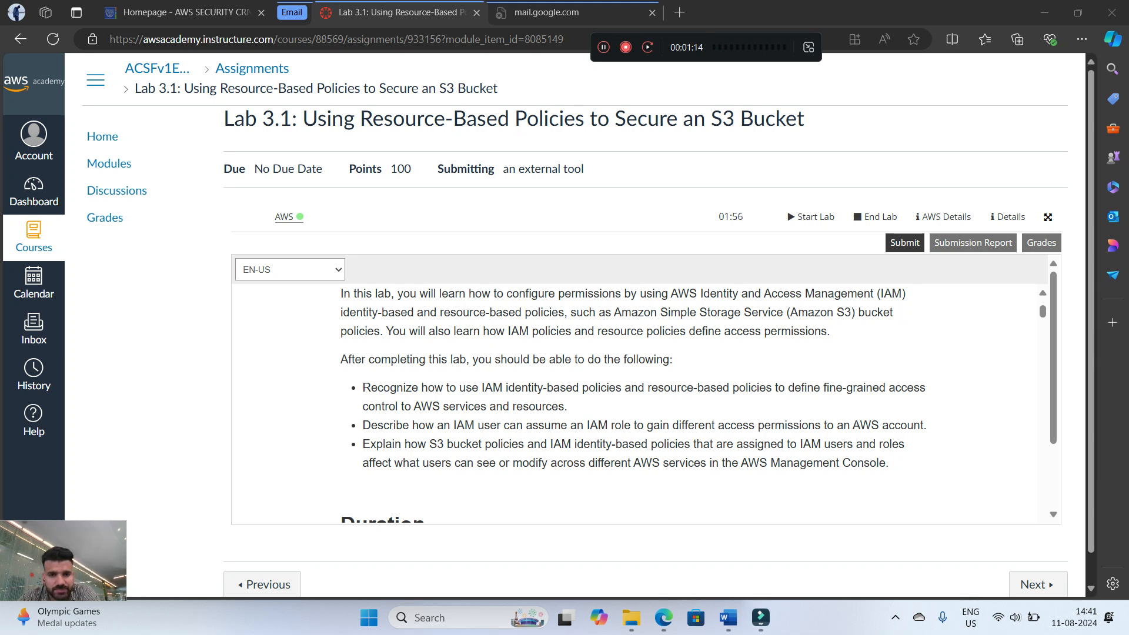
{"action": "scroll", "coordinate": [638, 399], "scroll_direction": "down", "scroll_amount": 1}
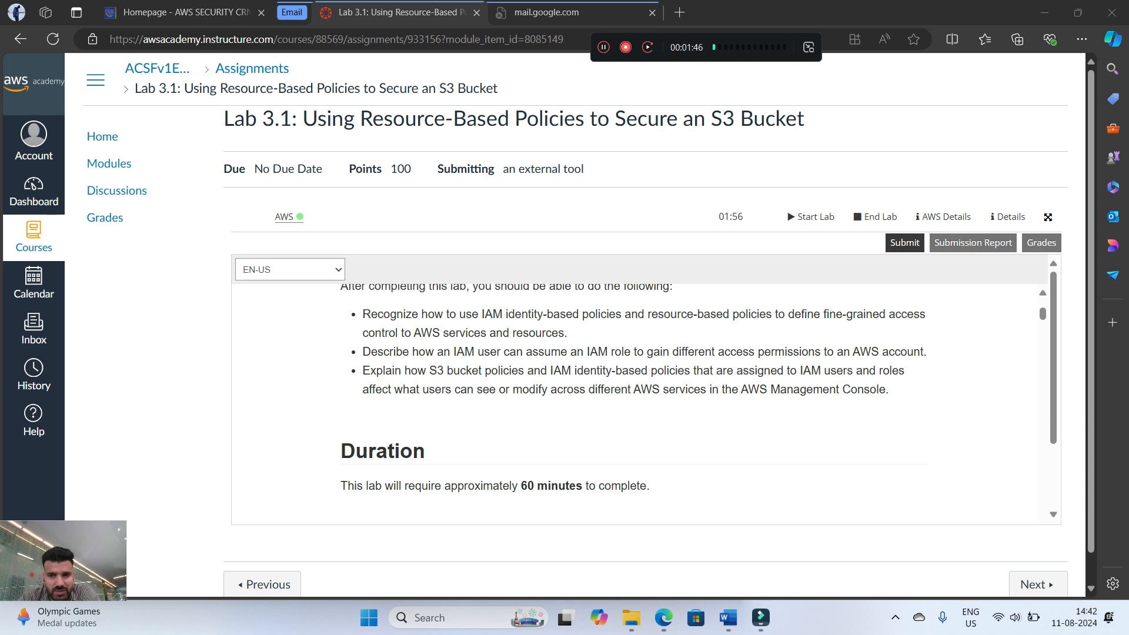
{"action": "scroll", "coordinate": [638, 406], "scroll_direction": "down", "scroll_amount": 5}
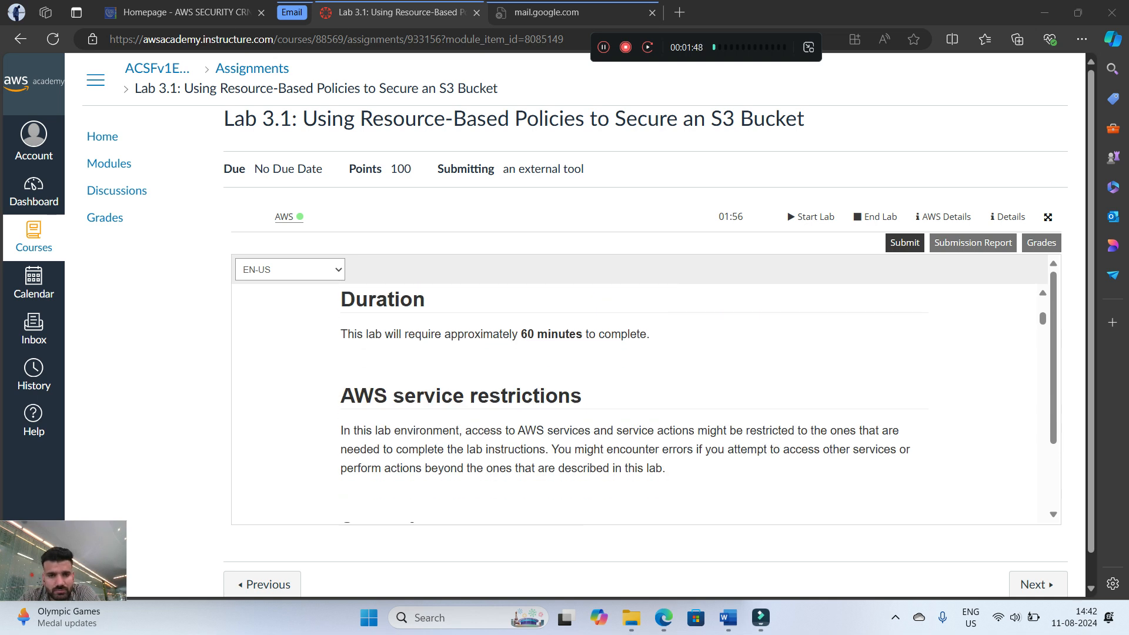
{"action": "scroll", "coordinate": [647, 406], "scroll_direction": "down", "scroll_amount": 4}
{"action": "scroll", "coordinate": [647, 406], "scroll_direction": "up", "scroll_amount": 1}
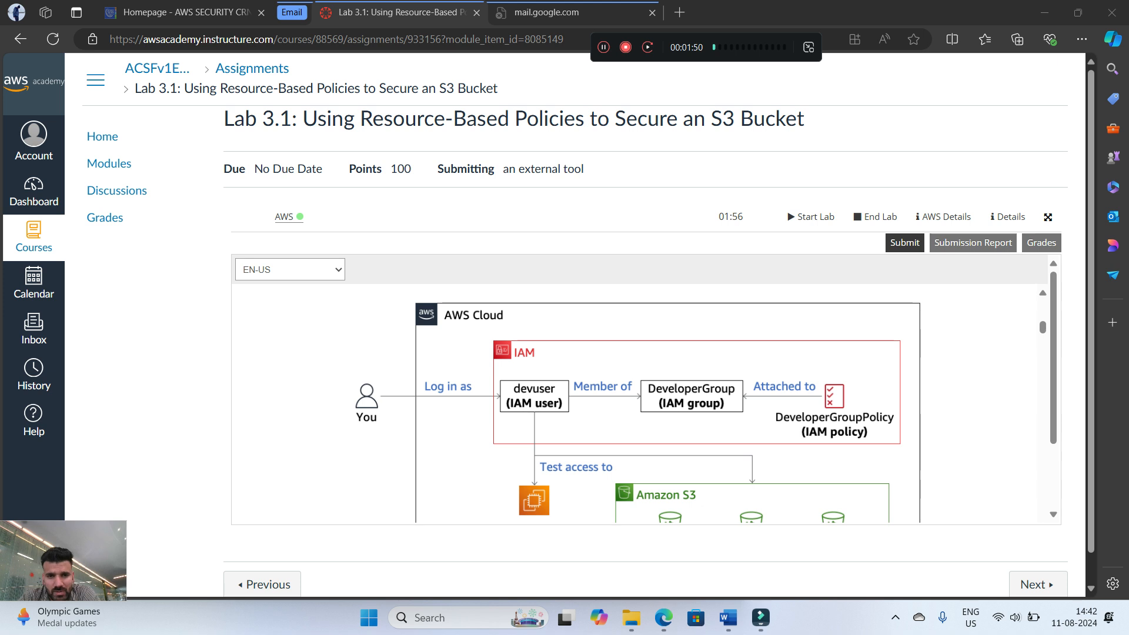
Examine the lab's starting architecture diagram and the description of its preconfigured S3 buckets and IAM role
{"action": "scroll", "coordinate": [647, 406], "scroll_direction": "down", "scroll_amount": 2}
{"action": "scroll", "coordinate": [647, 406], "scroll_direction": "up", "scroll_amount": 2}
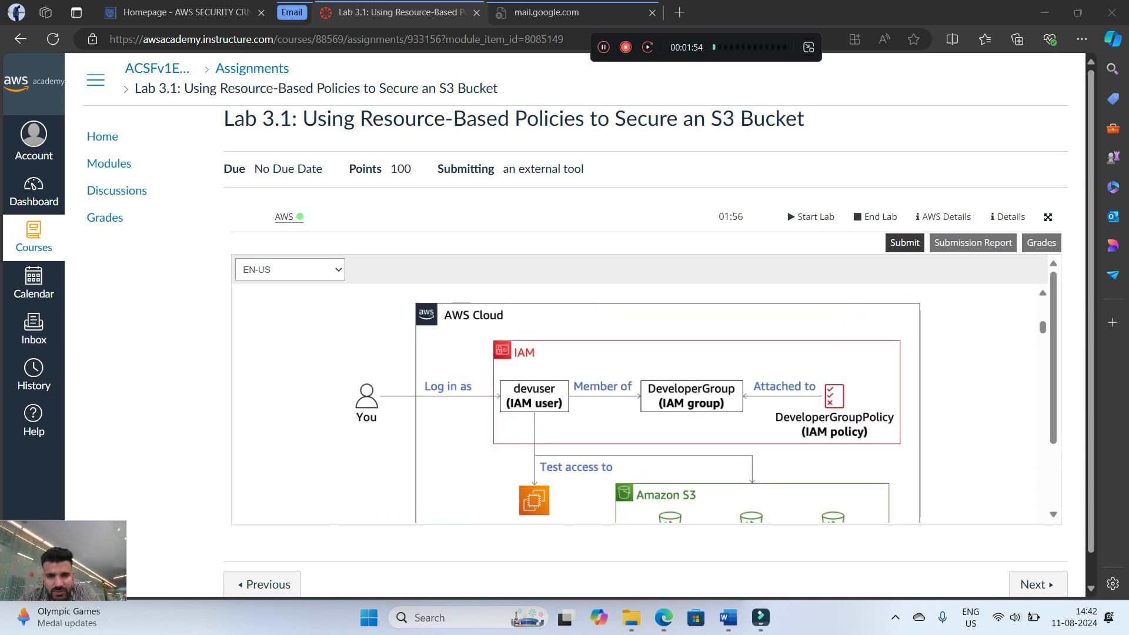
{"action": "scroll", "coordinate": [647, 406], "scroll_direction": "down", "scroll_amount": 2}
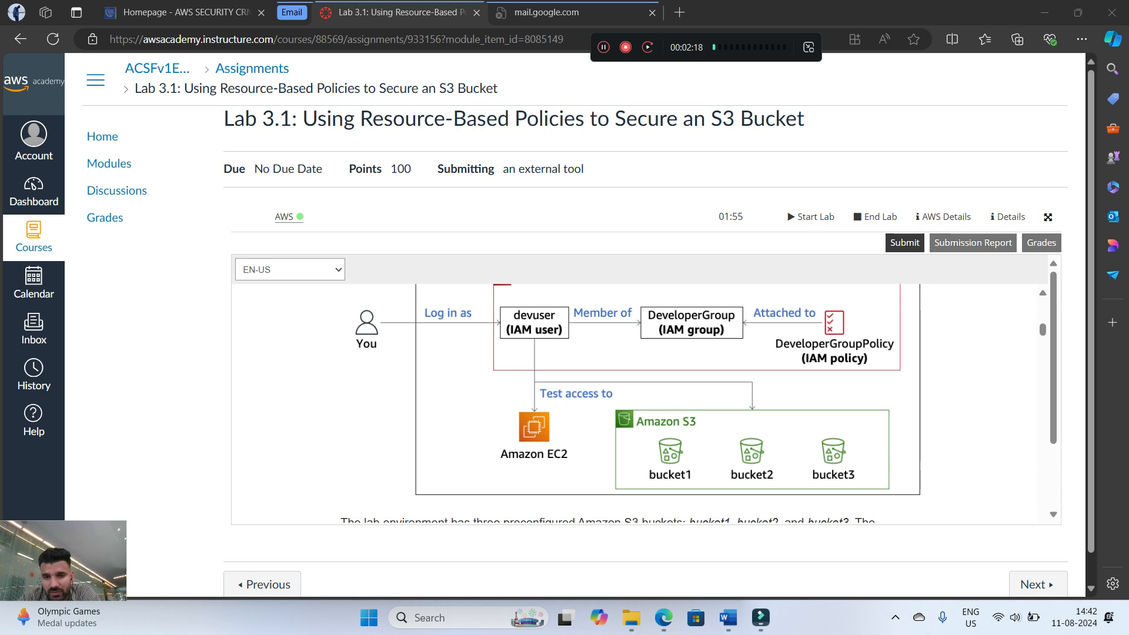
{"action": "scroll", "coordinate": [635, 403], "scroll_direction": "down", "scroll_amount": 1}
{"action": "scroll", "coordinate": [635, 403], "scroll_direction": "down", "scroll_amount": 3}
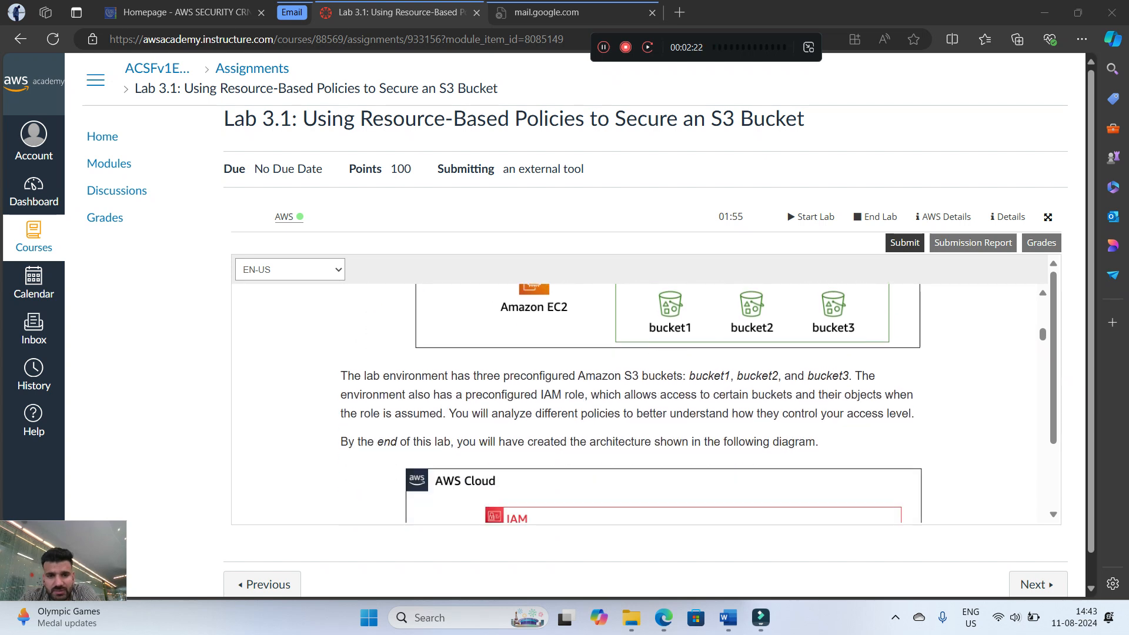
{"action": "scroll", "coordinate": [635, 403], "scroll_direction": "down", "scroll_amount": 4}
{"action": "scroll", "coordinate": [635, 403], "scroll_direction": "up", "scroll_amount": 10}
{"action": "scroll", "coordinate": [635, 403], "scroll_direction": "down", "scroll_amount": 6}
{"action": "scroll", "coordinate": [638, 405], "scroll_direction": "up", "scroll_amount": 4}
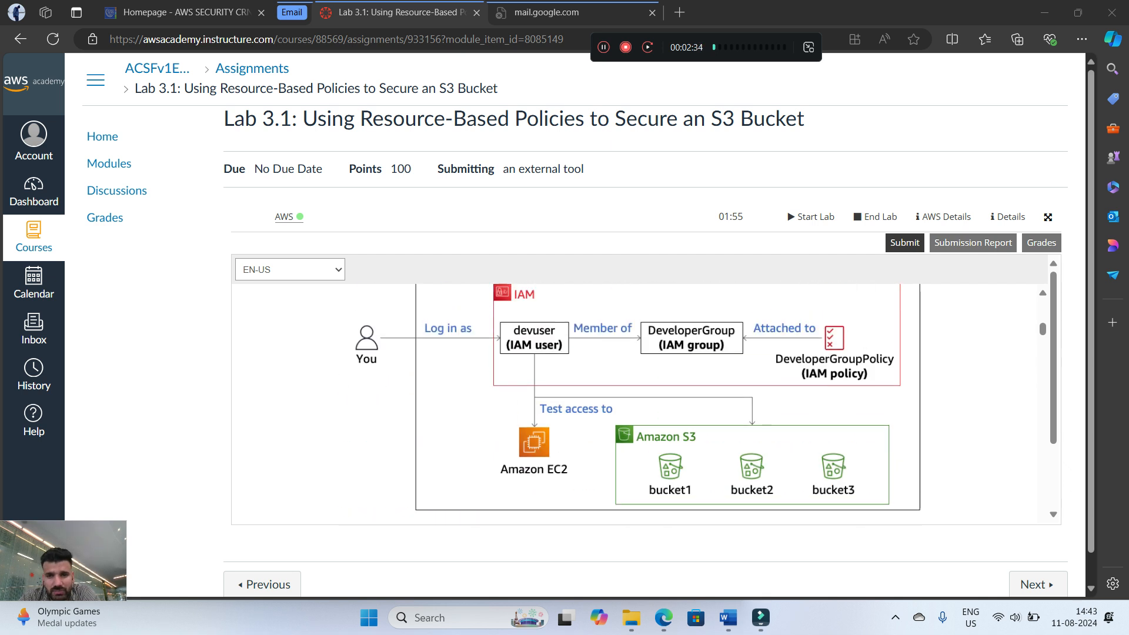
{"action": "scroll", "coordinate": [638, 406], "scroll_direction": "down", "scroll_amount": 3}
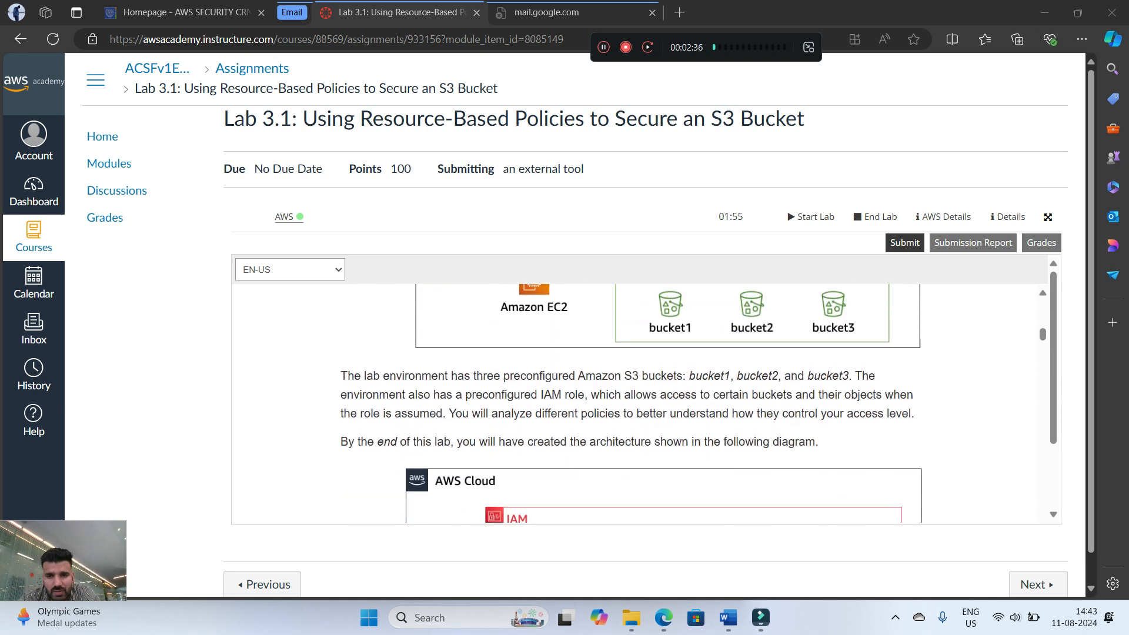
Examine the end-of-lab architecture diagram, including the assumed role, the devuser's group and policy, and the EC2 and S3 access
{"action": "scroll", "coordinate": [638, 406], "scroll_direction": "down", "scroll_amount": 1}
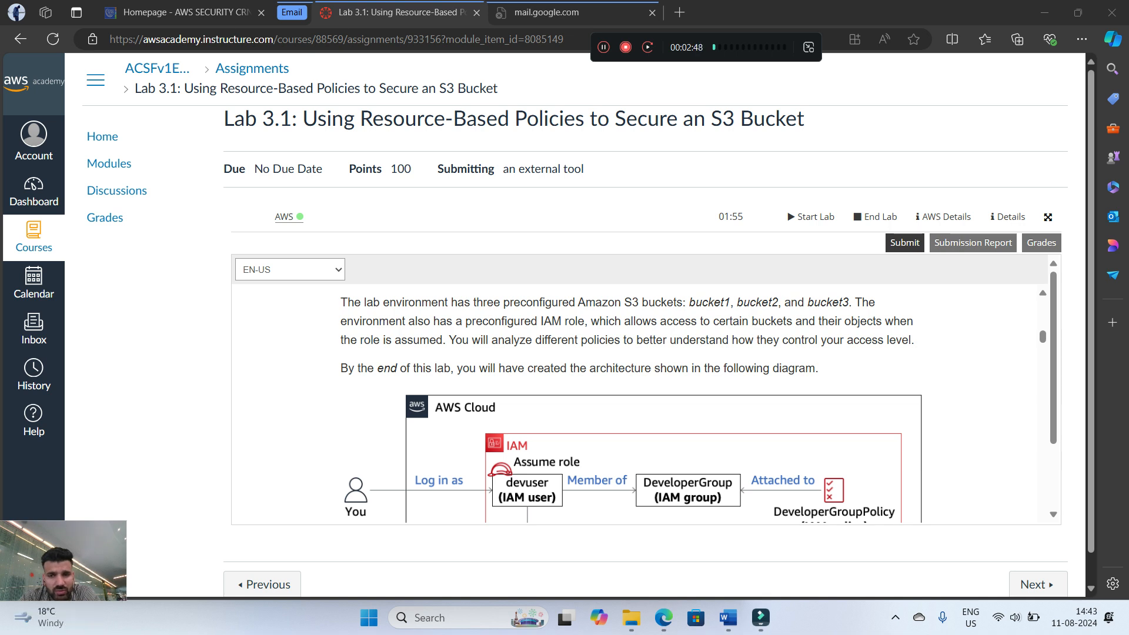
{"action": "scroll", "coordinate": [635, 404], "scroll_direction": "down", "scroll_amount": 1}
{"action": "scroll", "coordinate": [635, 404], "scroll_direction": "up", "scroll_amount": 2}
{"action": "scroll", "coordinate": [635, 405], "scroll_direction": "down", "scroll_amount": 1}
{"action": "scroll", "coordinate": [635, 404], "scroll_direction": "down", "scroll_amount": 1}
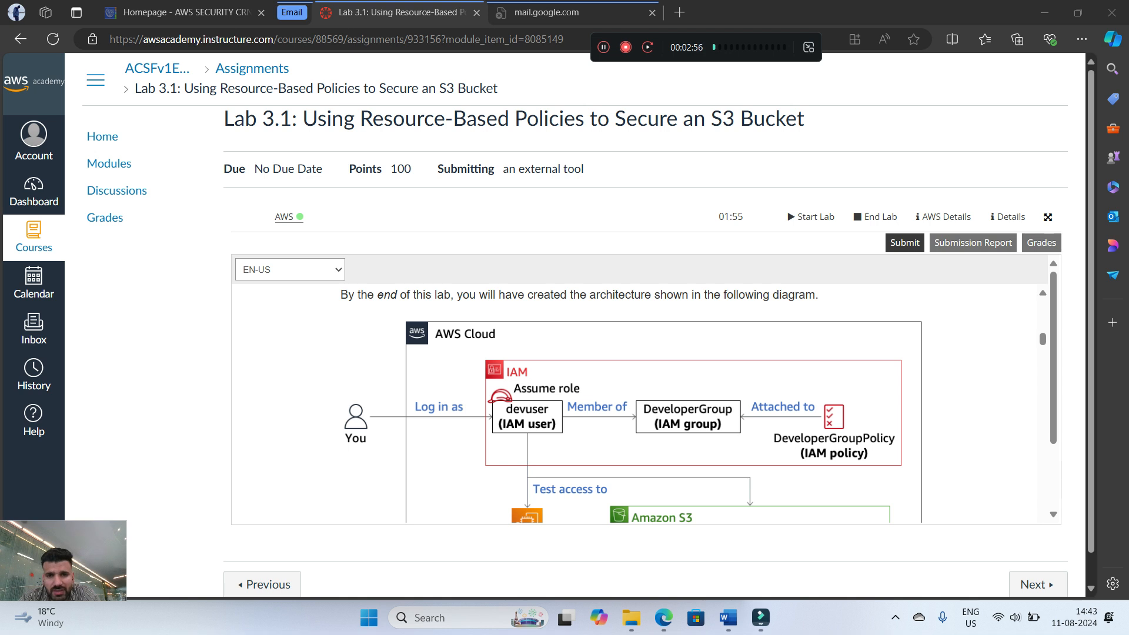
{"action": "scroll", "coordinate": [635, 404], "scroll_direction": "down", "scroll_amount": 1}
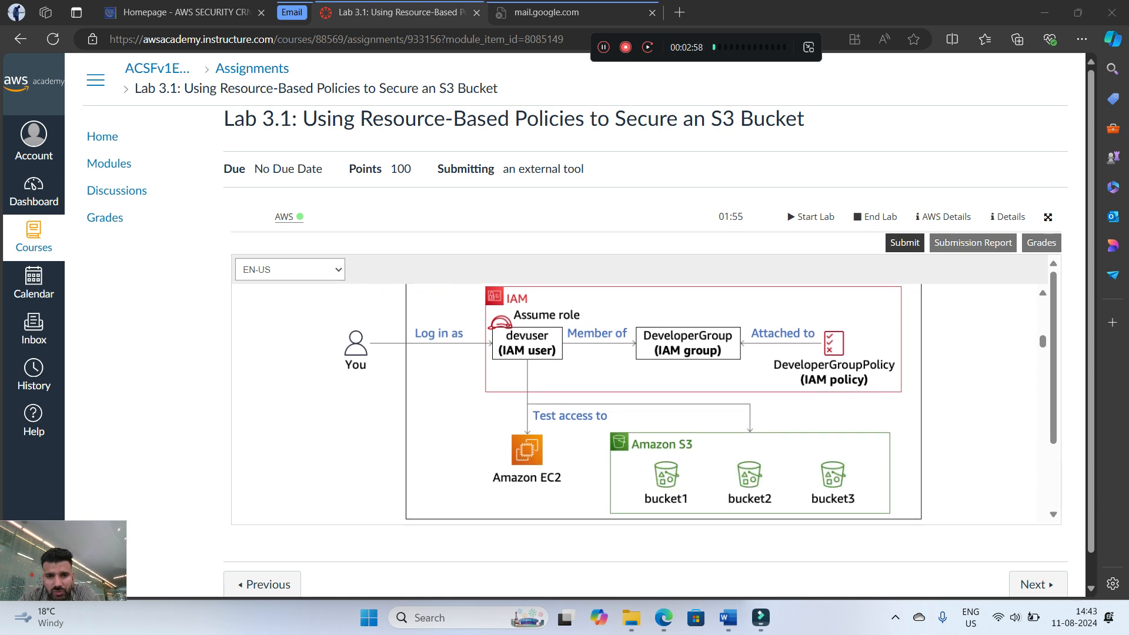
{"action": "scroll", "coordinate": [635, 404], "scroll_direction": "up", "scroll_amount": 1}
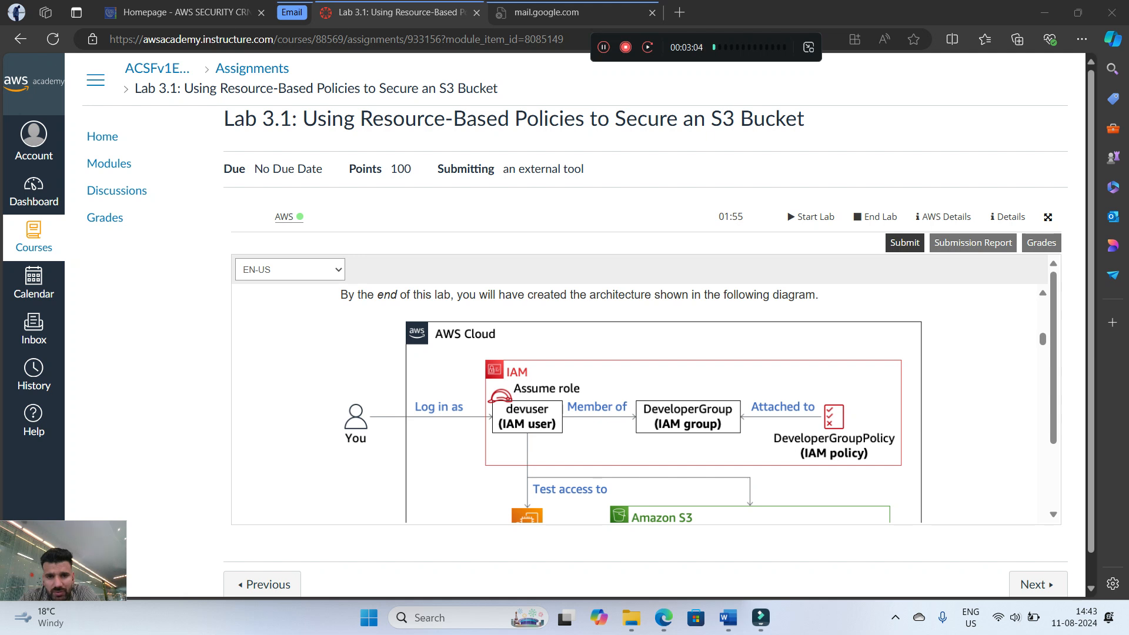
{"action": "scroll", "coordinate": [635, 405], "scroll_direction": "down", "scroll_amount": 1}
{"action": "scroll", "coordinate": [636, 404], "scroll_direction": "down", "scroll_amount": 1}
{"action": "scroll", "coordinate": [635, 404], "scroll_direction": "up", "scroll_amount": 2}
{"action": "scroll", "coordinate": [635, 404], "scroll_direction": "down", "scroll_amount": 1}
{"action": "scroll", "coordinate": [635, 405], "scroll_direction": "up", "scroll_amount": 2}
{"action": "scroll", "coordinate": [635, 405], "scroll_direction": "down", "scroll_amount": 2}
{"action": "scroll", "coordinate": [635, 404], "scroll_direction": "up", "scroll_amount": 2}
{"action": "scroll", "coordinate": [635, 405], "scroll_direction": "down", "scroll_amount": 1}
{"action": "scroll", "coordinate": [636, 405], "scroll_direction": "up", "scroll_amount": 6}
{"action": "scroll", "coordinate": [635, 405], "scroll_direction": "down", "scroll_amount": 5}
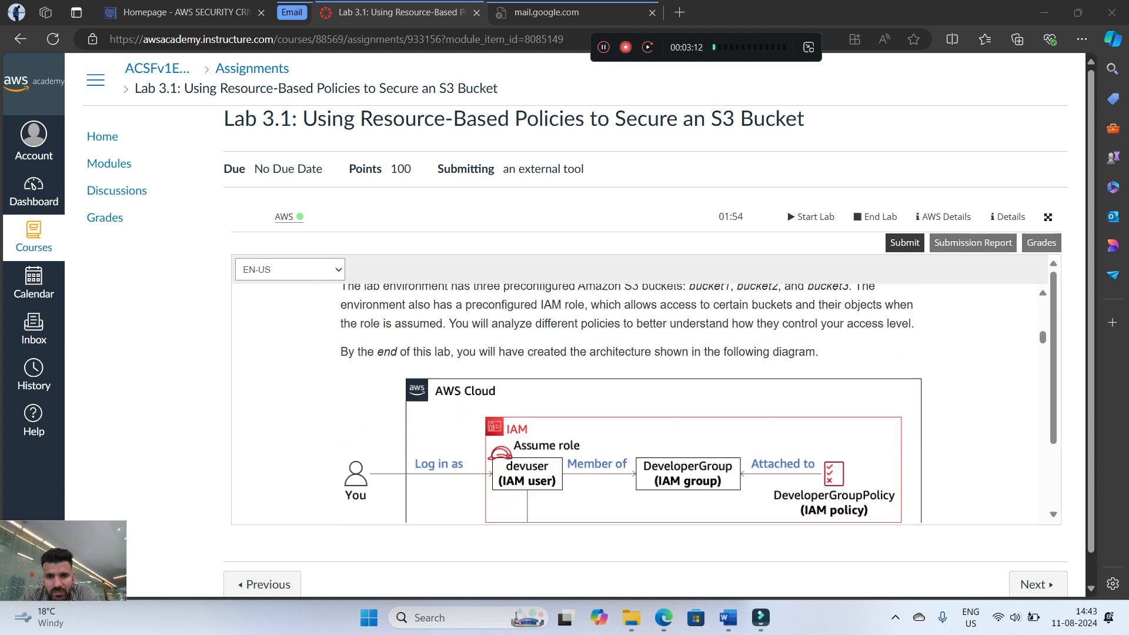
{"action": "scroll", "coordinate": [635, 404], "scroll_direction": "down", "scroll_amount": 2}
{"action": "scroll", "coordinate": [635, 404], "scroll_direction": "down", "scroll_amount": 2}
{"action": "scroll", "coordinate": [635, 405], "scroll_direction": "up", "scroll_amount": 3}
{"action": "scroll", "coordinate": [635, 405], "scroll_direction": "down", "scroll_amount": 4}
{"action": "scroll", "coordinate": [635, 404], "scroll_direction": "up", "scroll_amount": 3}
{"action": "scroll", "coordinate": [635, 405], "scroll_direction": "down", "scroll_amount": 1}
{"action": "scroll", "coordinate": [635, 404], "scroll_direction": "up", "scroll_amount": 2}
{"action": "scroll", "coordinate": [635, 404], "scroll_direction": "down", "scroll_amount": 4}
{"action": "scroll", "coordinate": [635, 404], "scroll_direction": "up", "scroll_amount": 2}
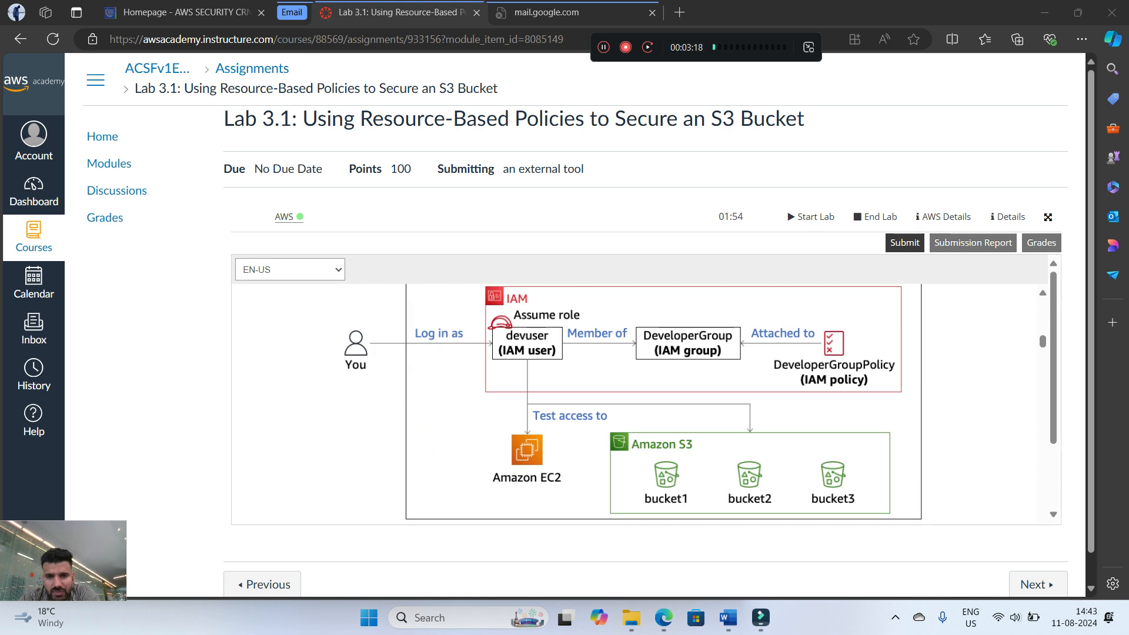
Go to Task 1 in the lab instructions and shrink their window so it sits beside the AWS console
{"action": "scroll", "coordinate": [635, 405], "scroll_direction": "down", "scroll_amount": 4}
{"action": "scroll", "coordinate": [635, 405], "scroll_direction": "down", "scroll_amount": 2}
{"action": "scroll", "coordinate": [635, 405], "scroll_direction": "up", "scroll_amount": 2}
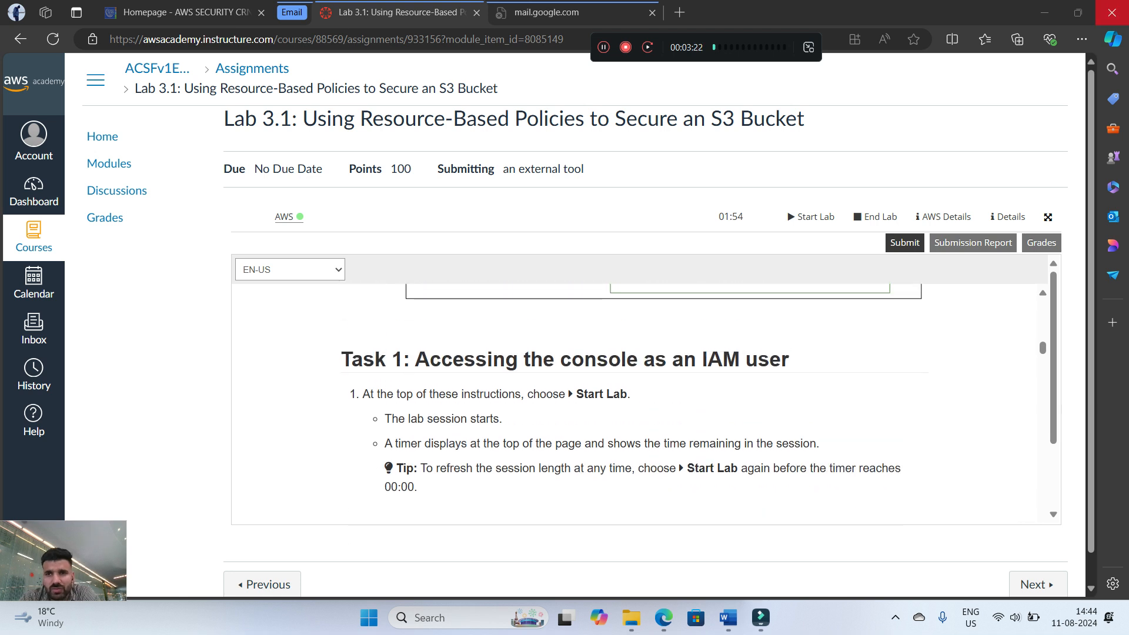
{"action": "left_click", "coordinate": [1077, 13]}
{"action": "left_click_drag", "start_coordinate": [806, 147], "coordinate": [1126, 411]}
{"action": "scroll", "coordinate": [909, 499], "scroll_direction": "down", "scroll_amount": 6}
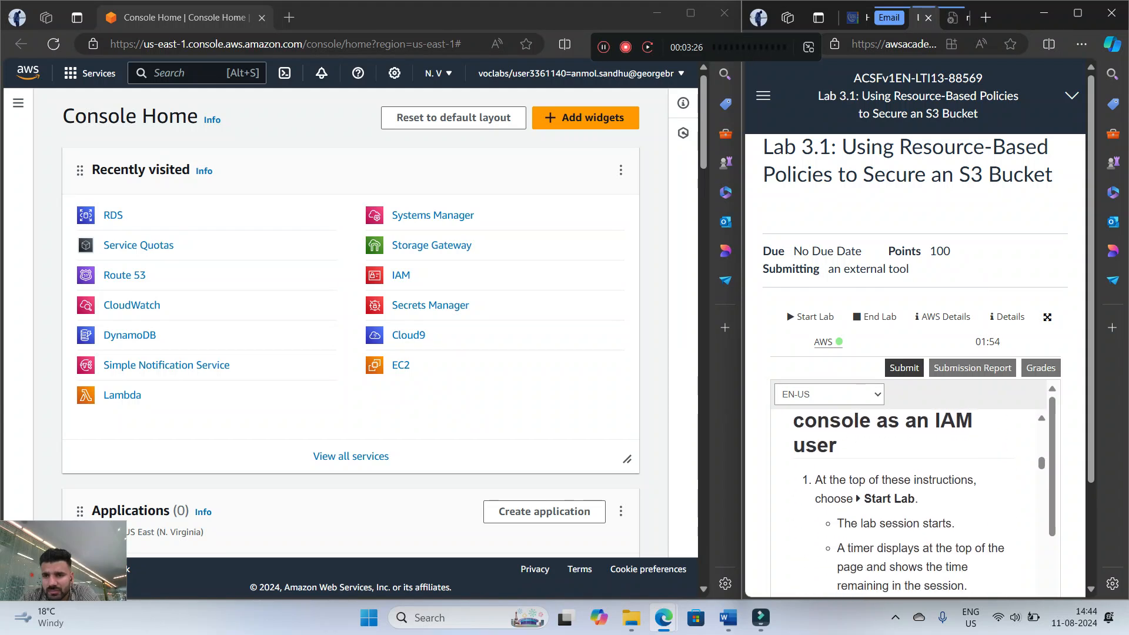
Read the Task 1 instructions on starting the lab and logging in as the IAM user devuser
{"action": "scroll", "coordinate": [908, 371], "scroll_direction": "down", "scroll_amount": 5}
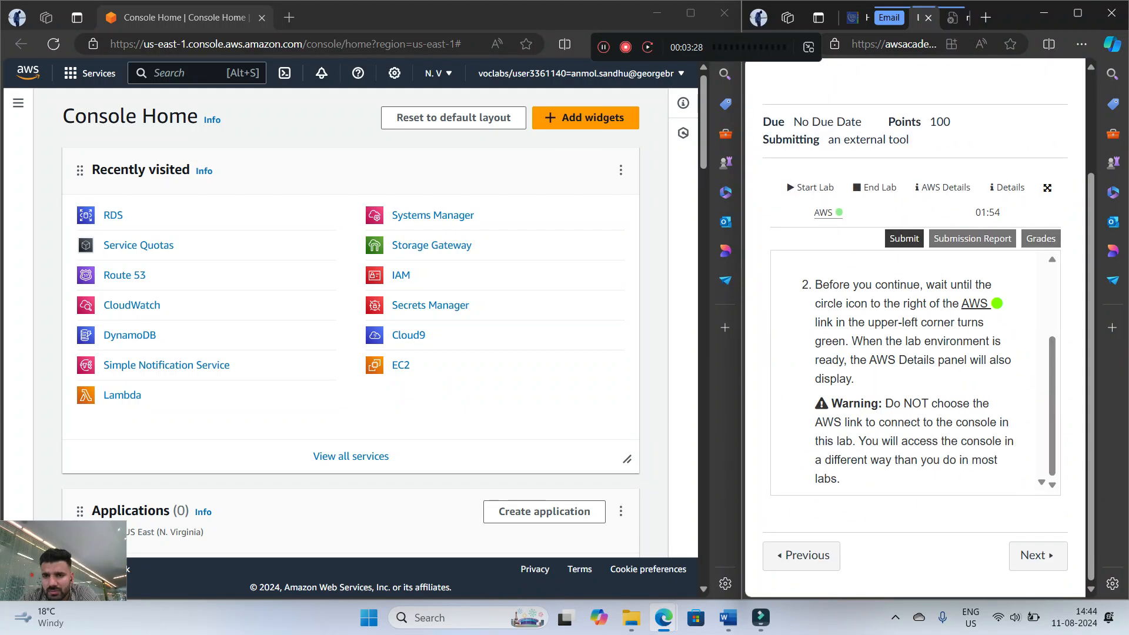
{"action": "scroll", "coordinate": [911, 370], "scroll_direction": "down", "scroll_amount": 10}
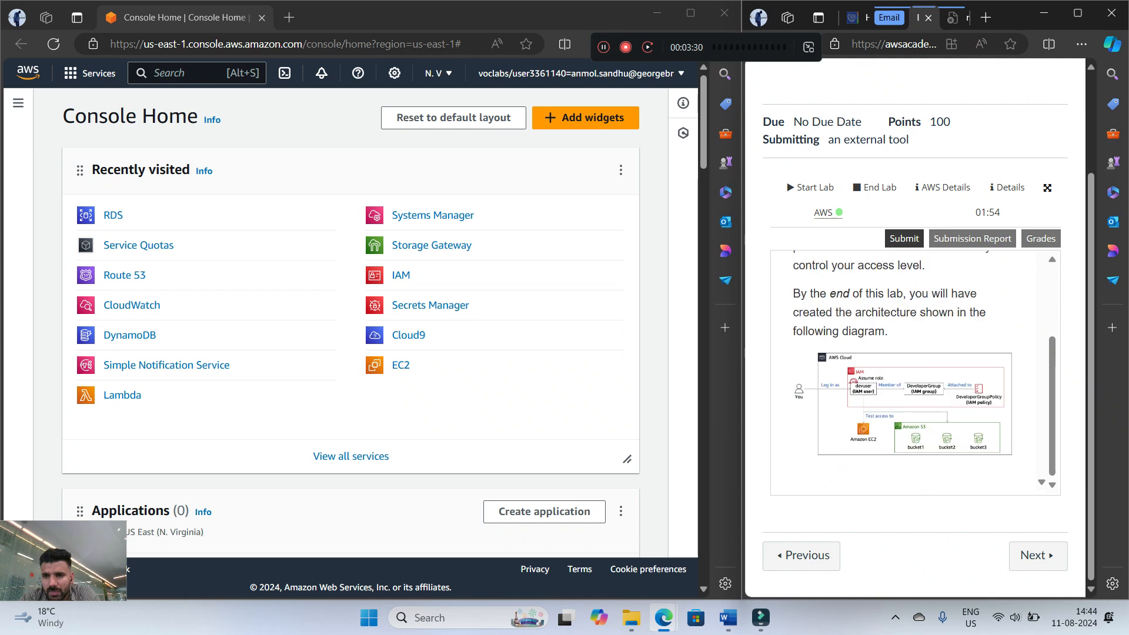
{"action": "scroll", "coordinate": [911, 370], "scroll_direction": "up", "scroll_amount": 1}
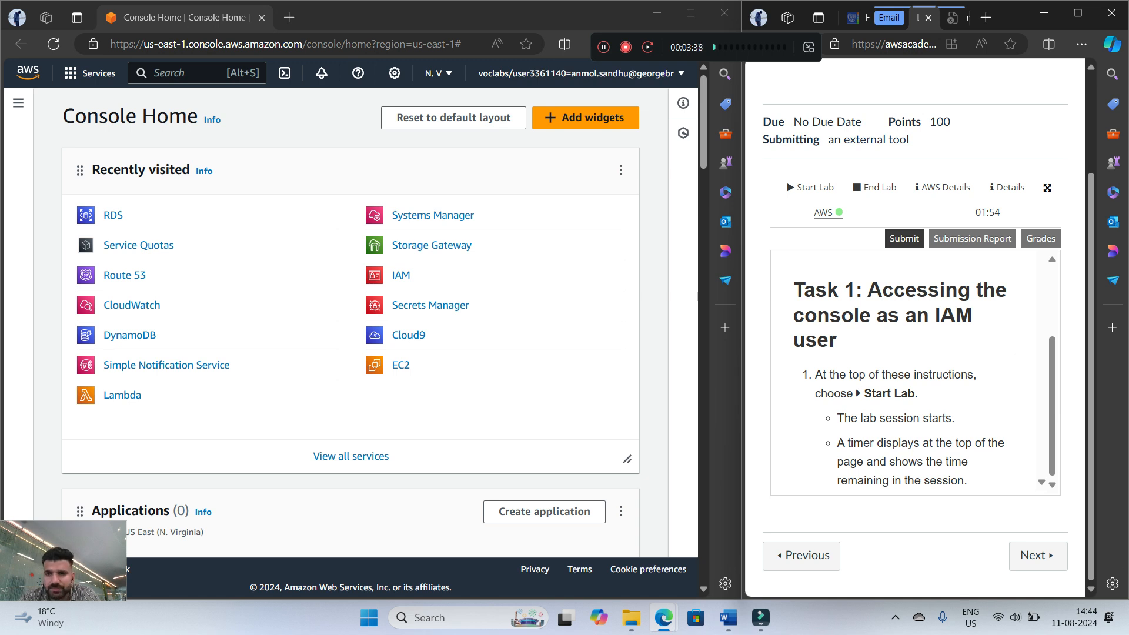
{"action": "scroll", "coordinate": [911, 370], "scroll_direction": "down", "scroll_amount": 5}
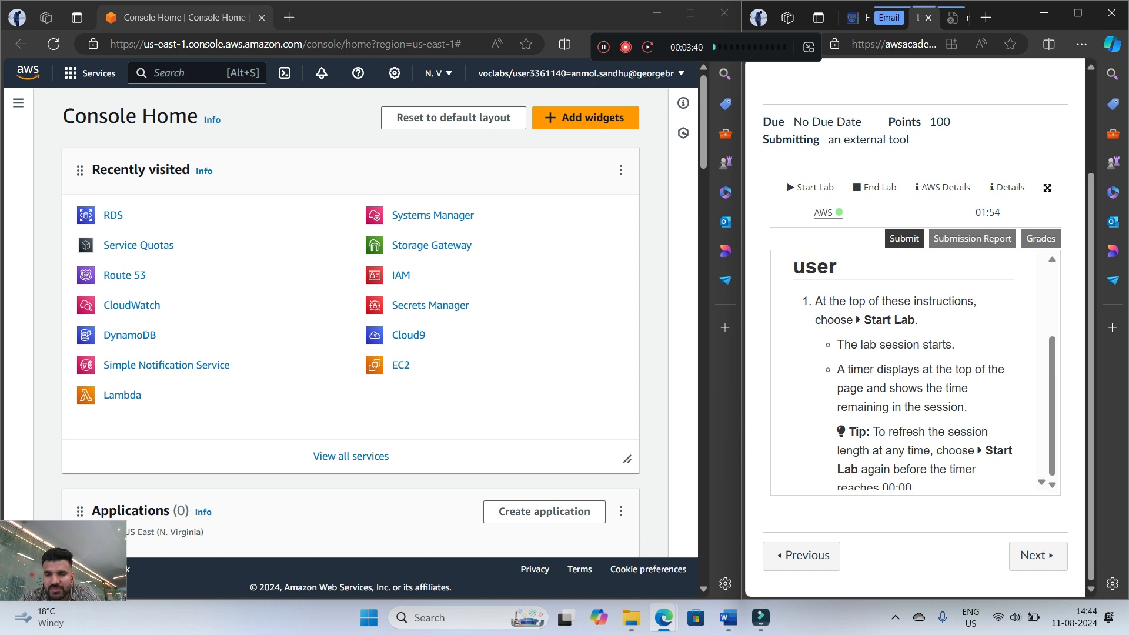
{"action": "scroll", "coordinate": [911, 371], "scroll_direction": "down", "scroll_amount": 10}
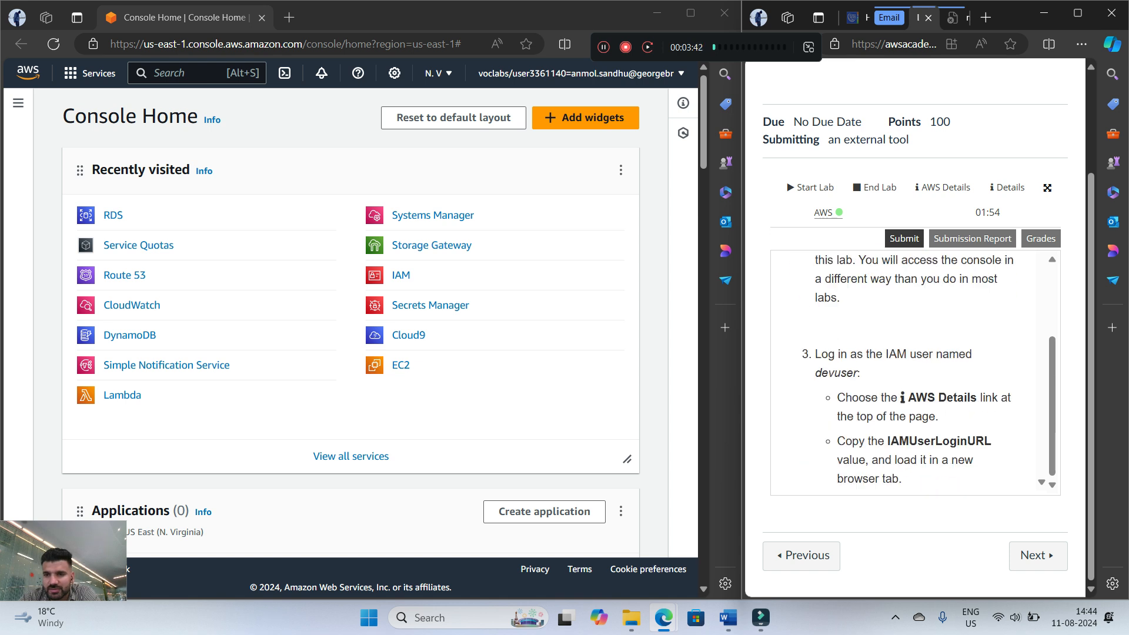
{"action": "scroll", "coordinate": [911, 370], "scroll_direction": "up", "scroll_amount": 4}
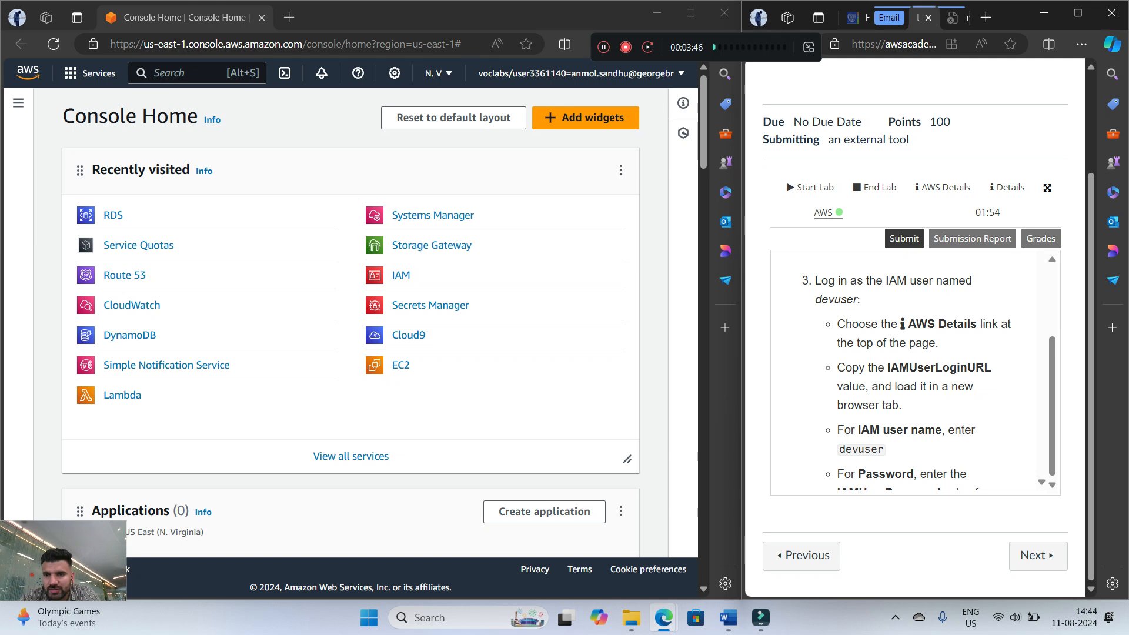
{"action": "scroll", "coordinate": [911, 370], "scroll_direction": "up", "scroll_amount": 3}
{"action": "scroll", "coordinate": [911, 371], "scroll_direction": "down", "scroll_amount": 2}
{"action": "scroll", "coordinate": [912, 370], "scroll_direction": "up", "scroll_amount": 1}
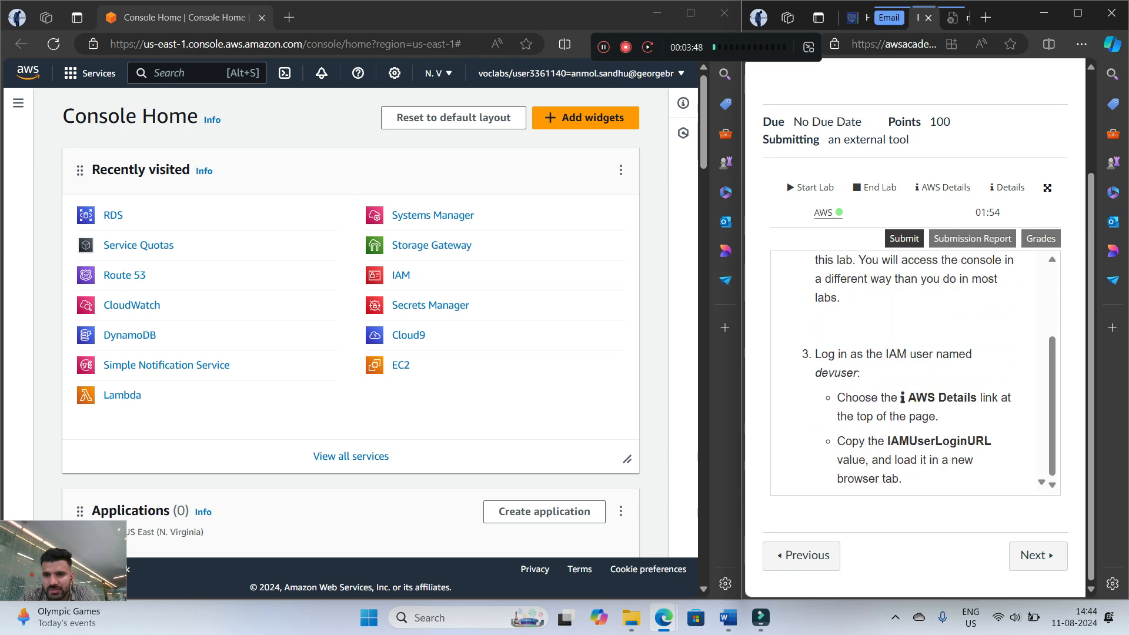
{"action": "scroll", "coordinate": [911, 370], "scroll_direction": "down", "scroll_amount": 1}
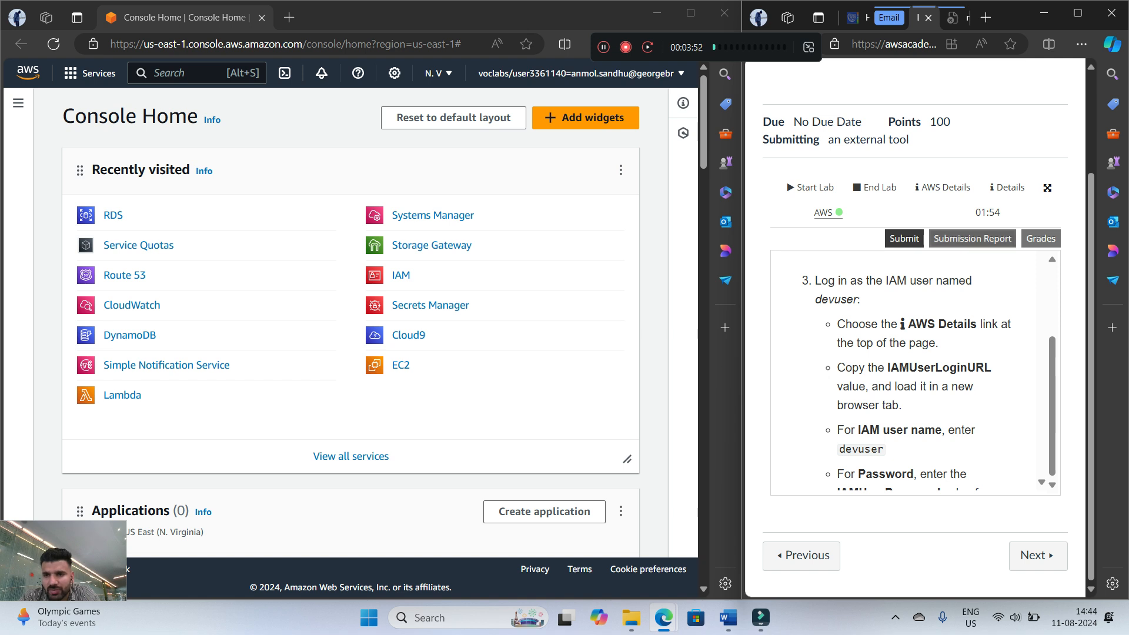
Show the AWS Details for the lab, widen their pane and copy the IAMUserLoginURL value
{"action": "left_click", "coordinate": [942, 187]}
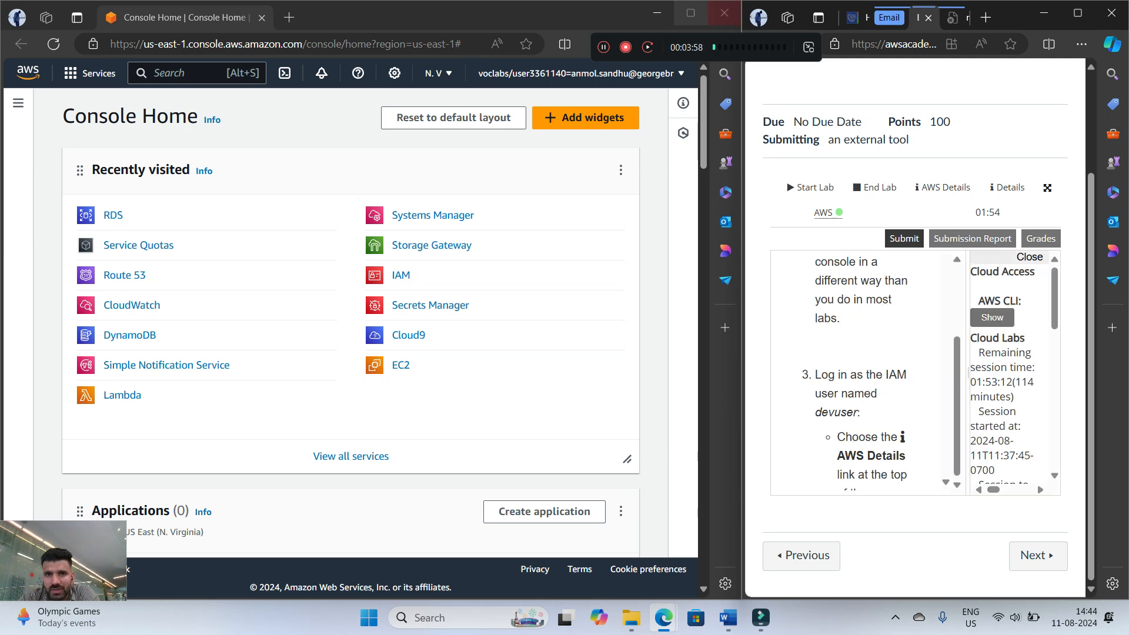
{"action": "left_click_drag", "start_coordinate": [968, 373], "coordinate": [788, 372]}
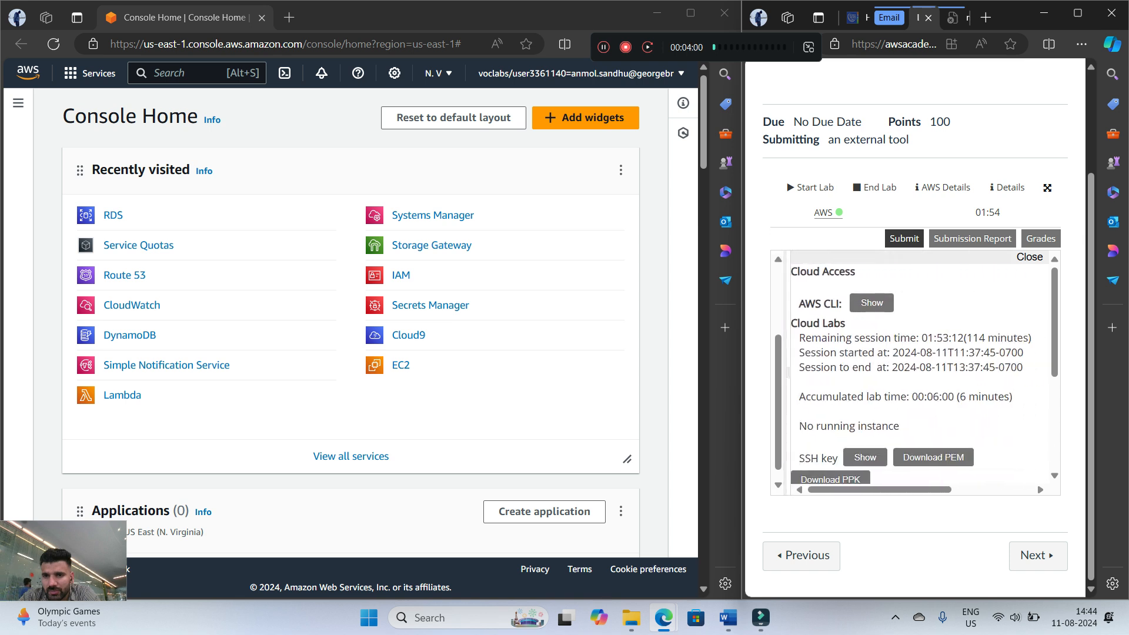
{"action": "scroll", "coordinate": [921, 406], "scroll_direction": "down", "scroll_amount": 3}
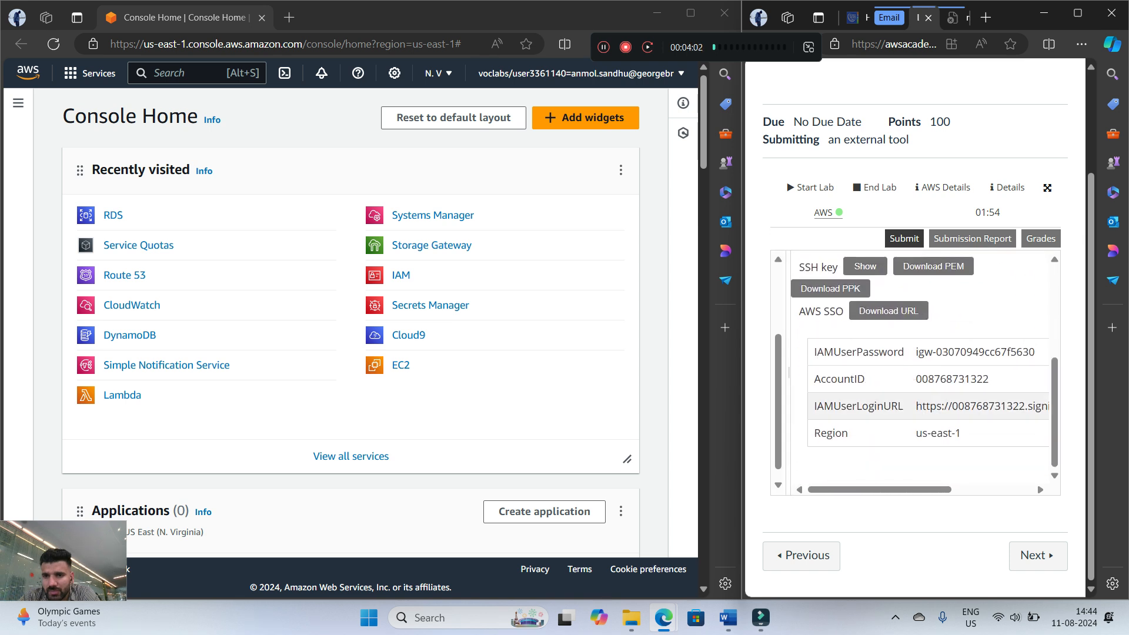
{"action": "left_click_drag", "start_coordinate": [915, 406], "coordinate": [1042, 405]}
{"action": "right_click", "coordinate": [1040, 406]}
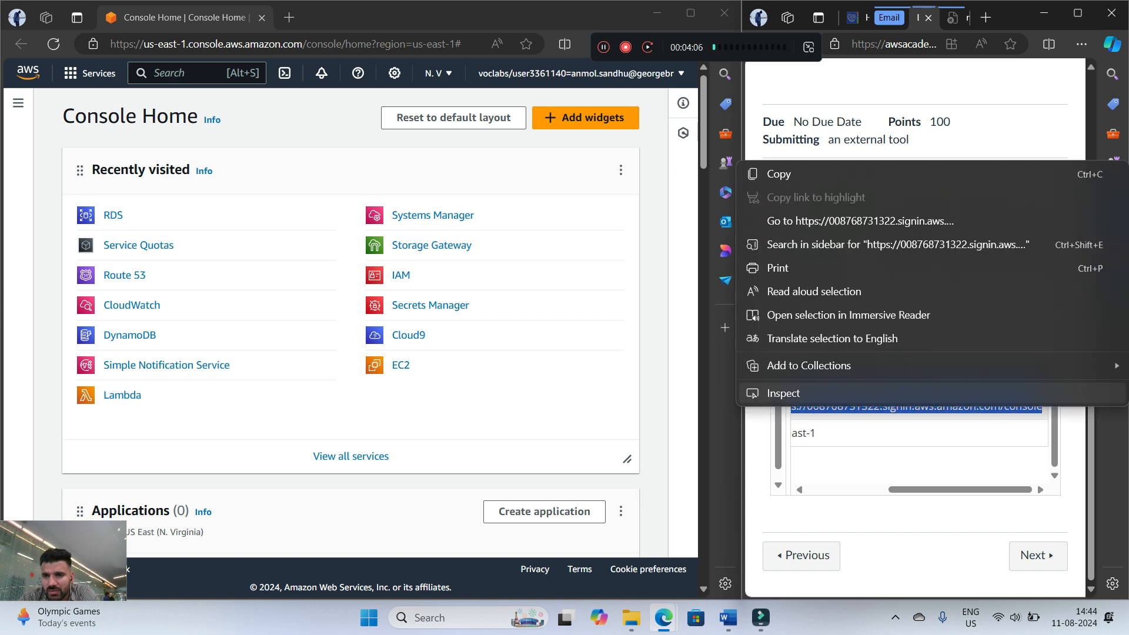
{"action": "left_click", "coordinate": [778, 174]}
Load the copied IAMUserLoginURL in a new tab of the console window and return to the Console Home tab
{"action": "left_click", "coordinate": [289, 17]}
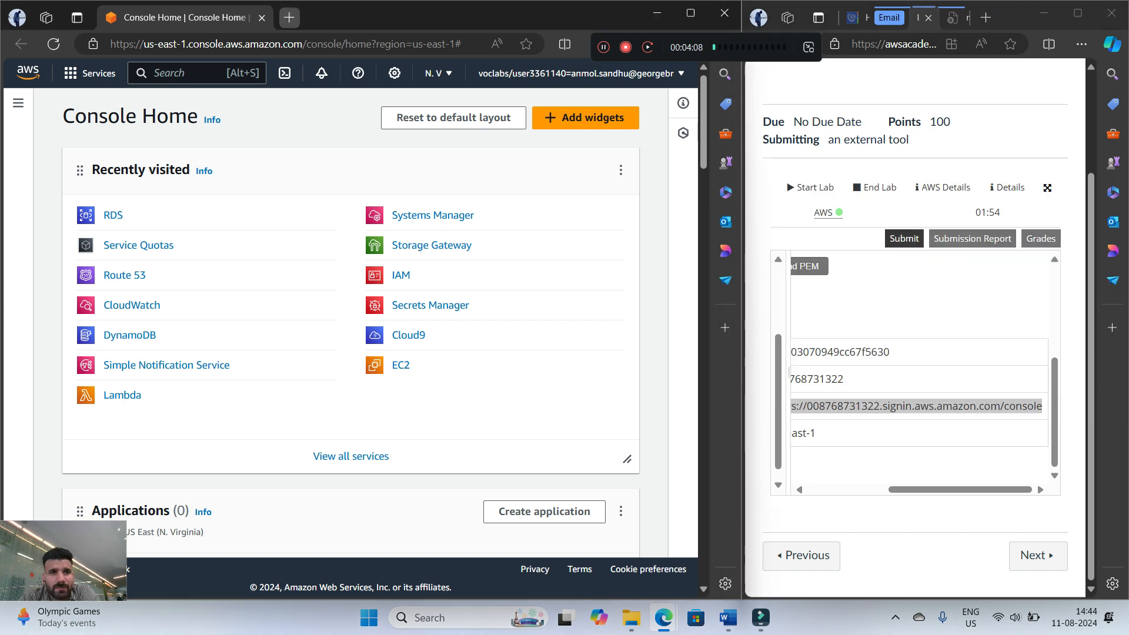
{"action": "right_click", "coordinate": [307, 43]}
{"action": "left_click", "coordinate": [370, 220]}
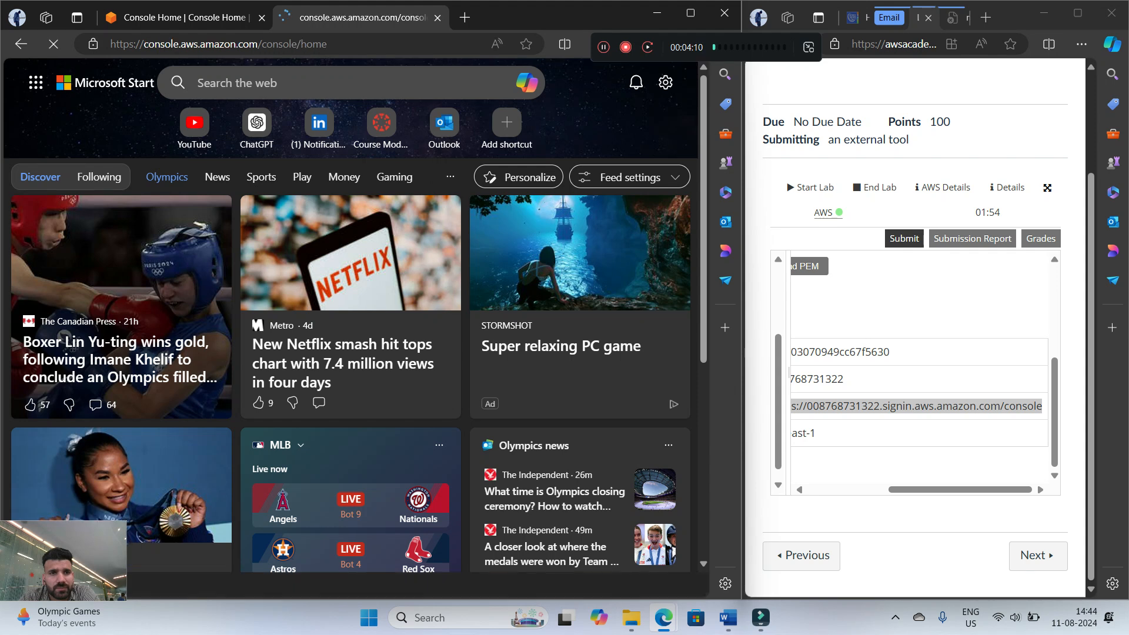
{"action": "left_click", "coordinate": [184, 19]}
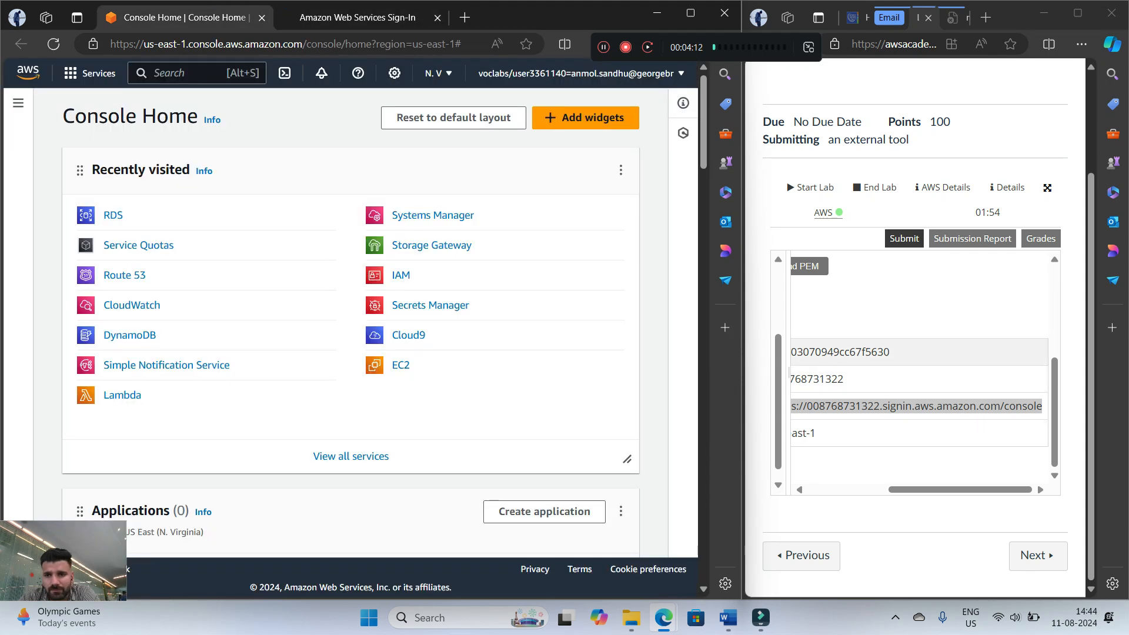
Return to the IAM user sign-in page and fill in devuser, copied from the lab instructions, as the IAM user name
{"action": "left_click_drag", "start_coordinate": [789, 372], "coordinate": [1022, 371]}
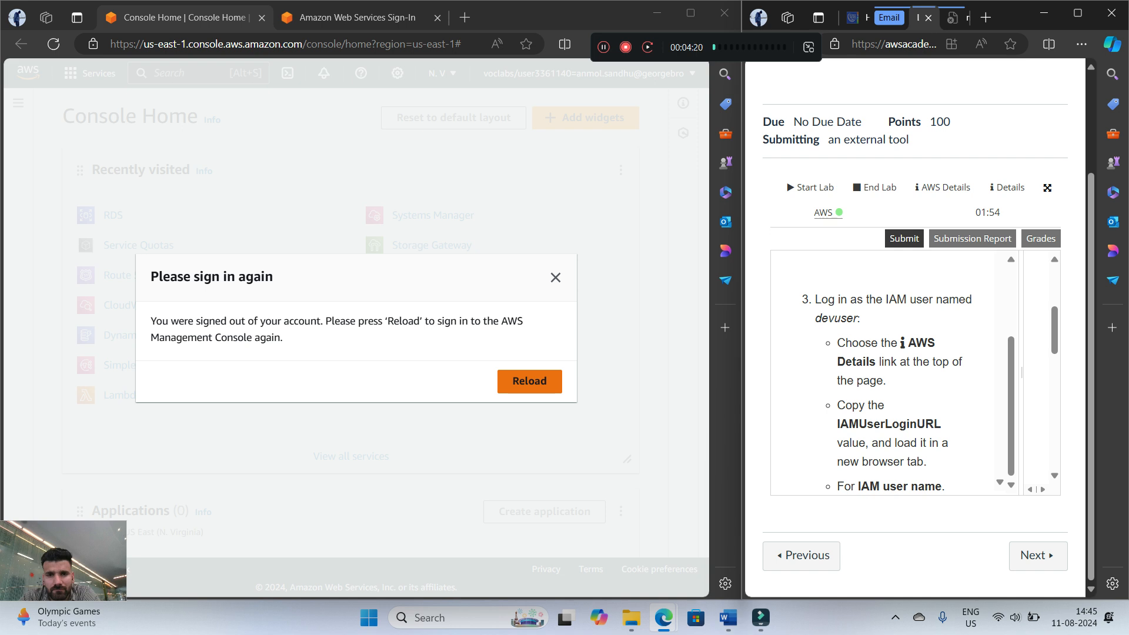
{"action": "left_click", "coordinate": [529, 381]}
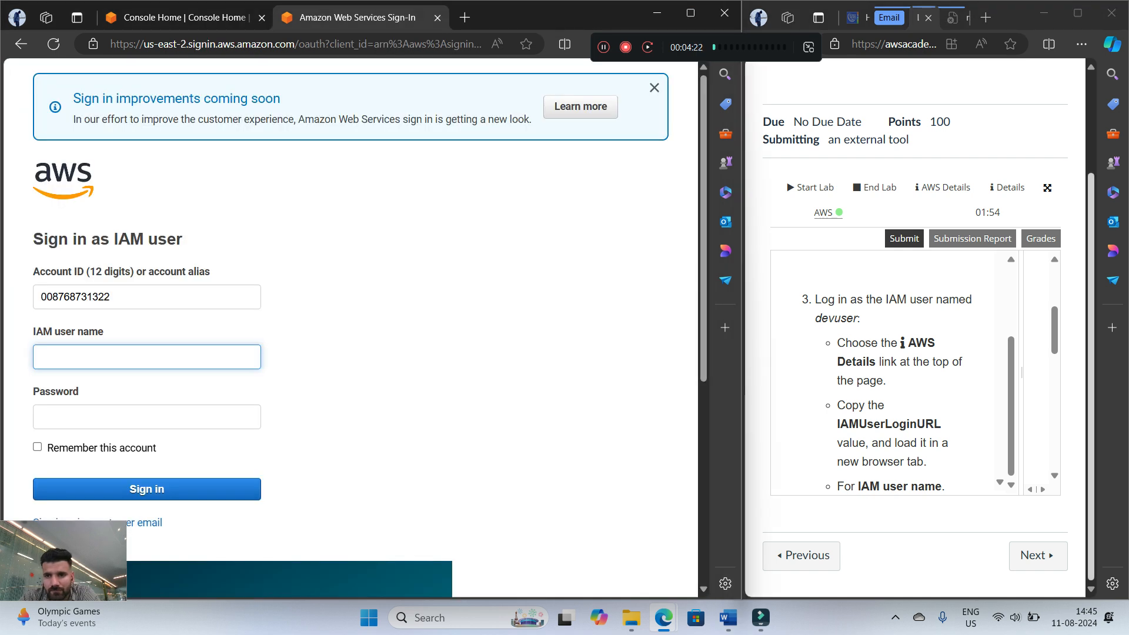
{"action": "scroll", "coordinate": [887, 371], "scroll_direction": "down", "scroll_amount": 2}
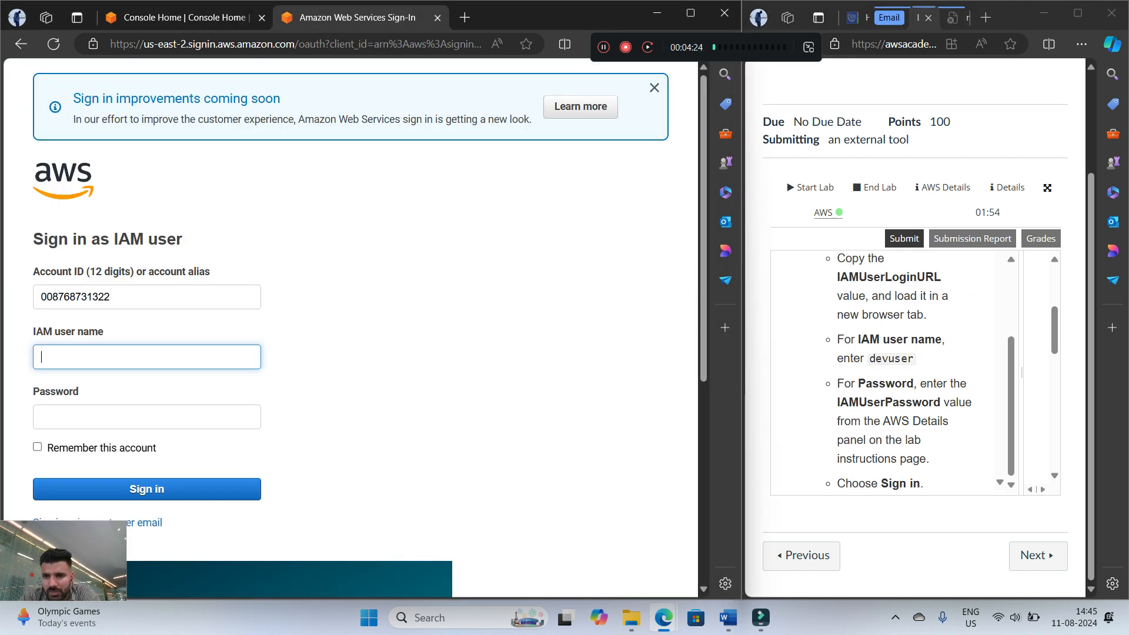
{"action": "left_click_drag", "start_coordinate": [870, 358], "coordinate": [914, 358]}
{"action": "right_click", "coordinate": [913, 358]}
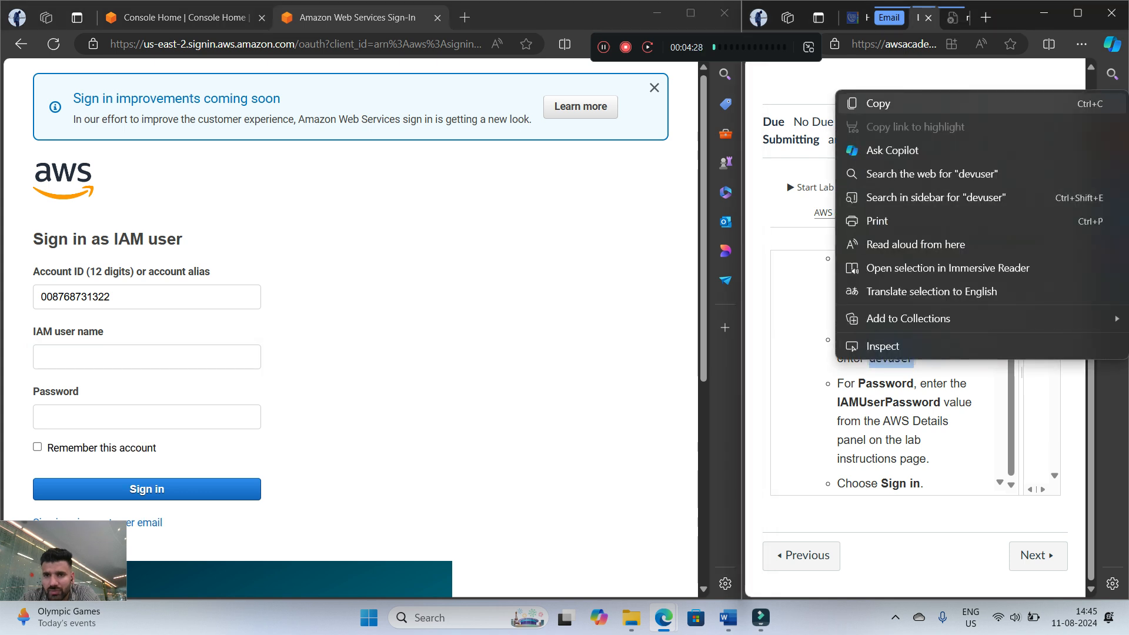
{"action": "left_click", "coordinate": [882, 104]}
{"action": "right_click", "coordinate": [68, 356]}
{"action": "left_click", "coordinate": [109, 210]}
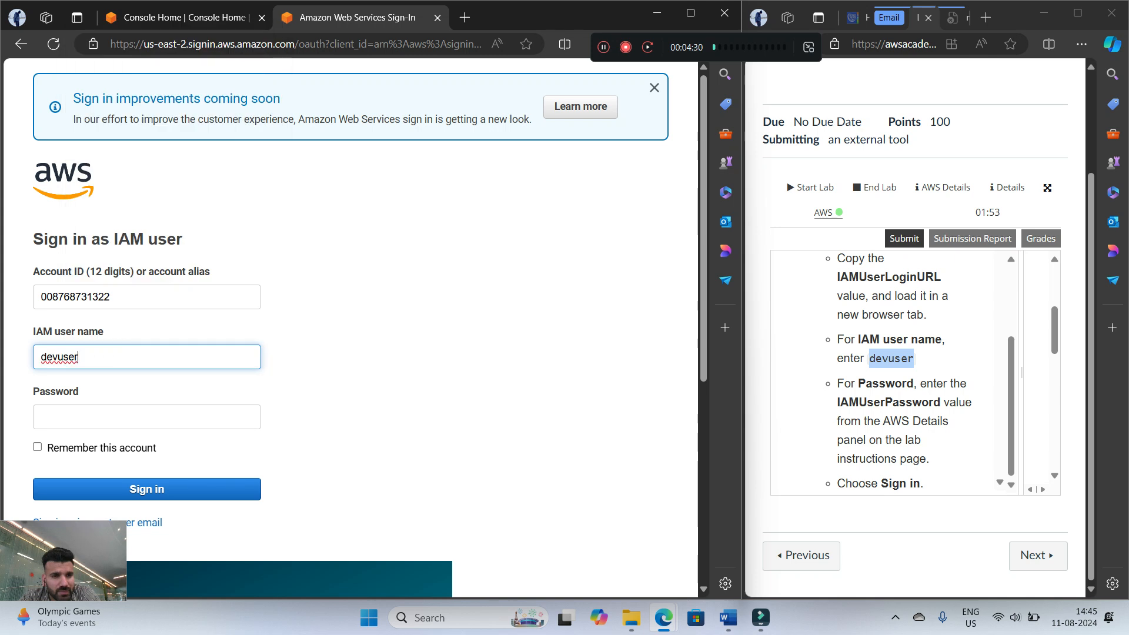
Copy the IAMUserPassword value from the AWS Details, paste it as the account password and sign in
{"action": "scroll", "coordinate": [890, 370], "scroll_direction": "down", "scroll_amount": 2}
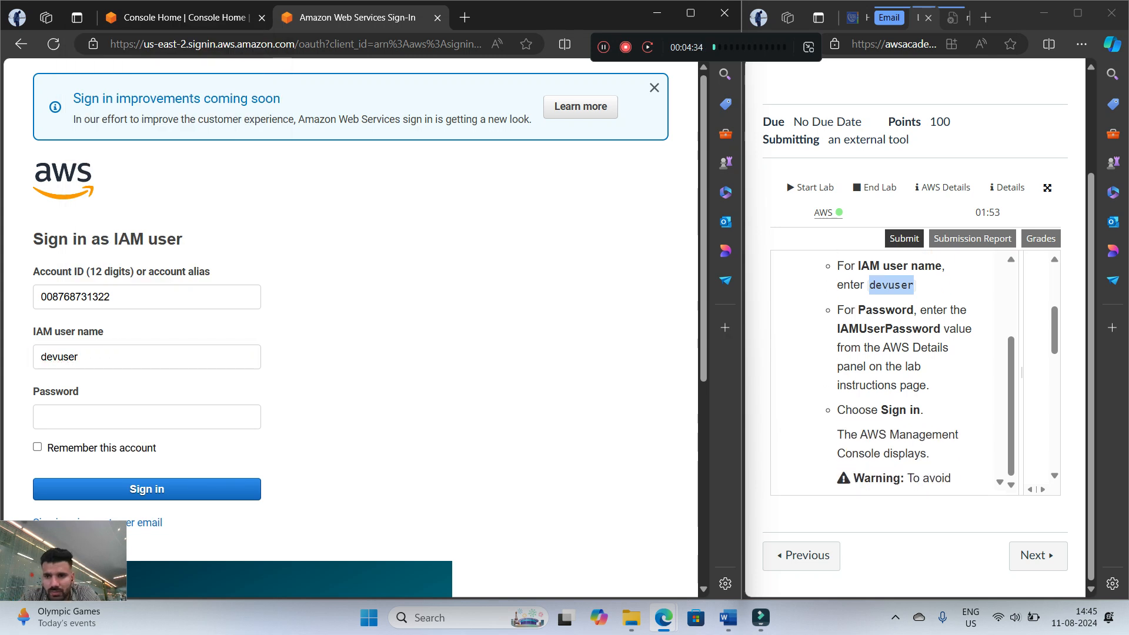
{"action": "left_click_drag", "start_coordinate": [943, 329], "coordinate": [837, 329]}
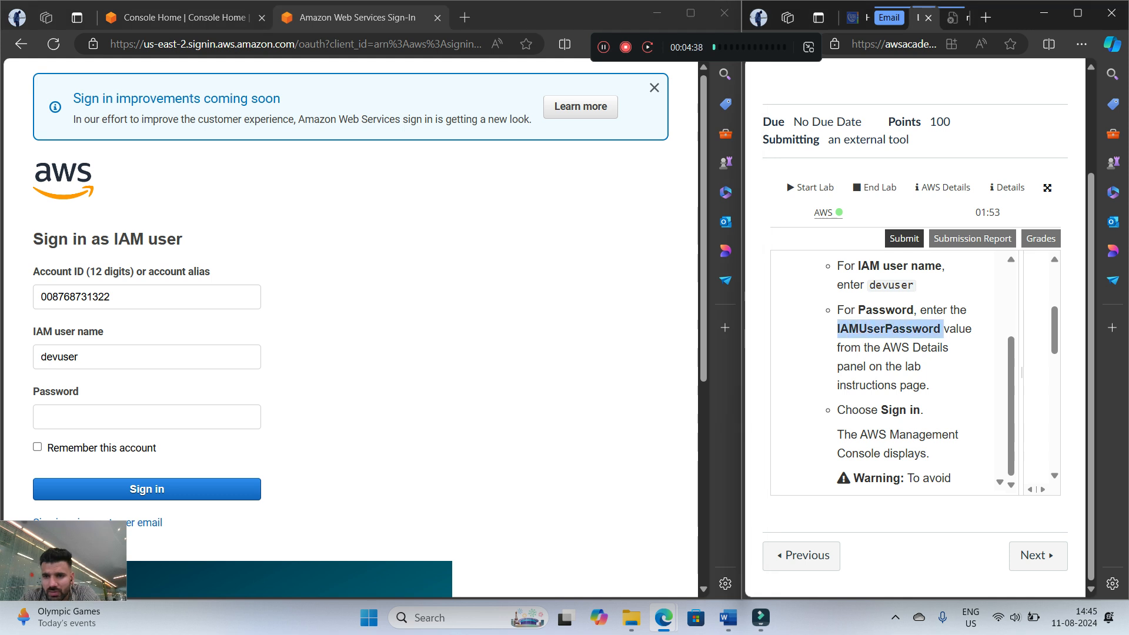
{"action": "left_click_drag", "start_coordinate": [1019, 373], "coordinate": [813, 372]}
{"action": "left_click_drag", "start_coordinate": [962, 490], "coordinate": [930, 489]}
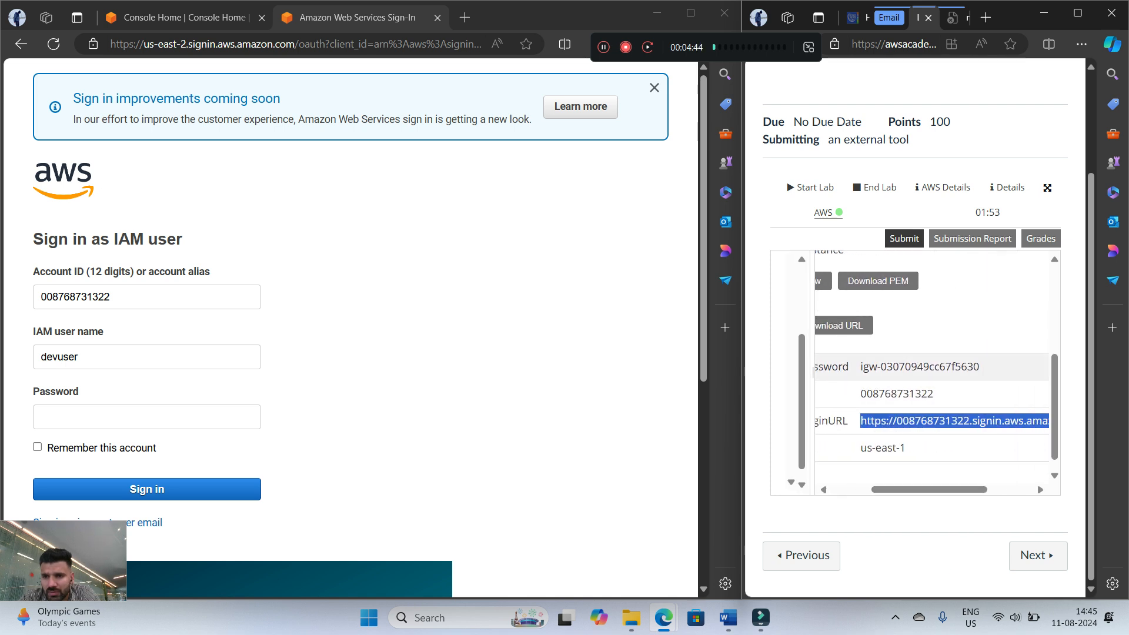
{"action": "left_click_drag", "start_coordinate": [861, 366], "coordinate": [980, 367]}
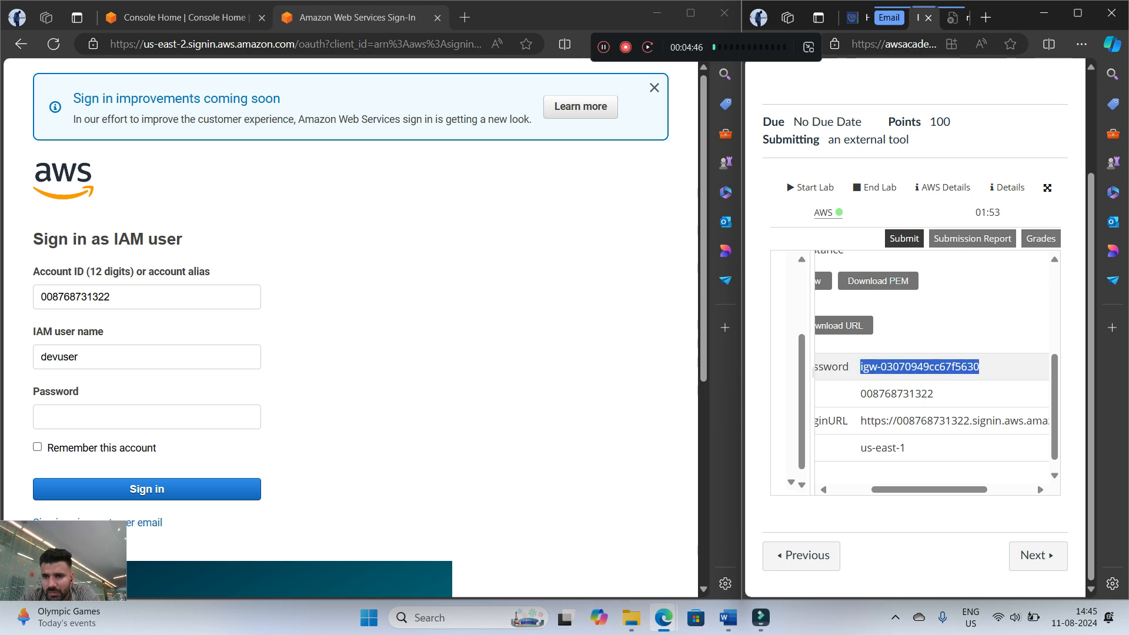
{"action": "right_click", "coordinate": [917, 369]}
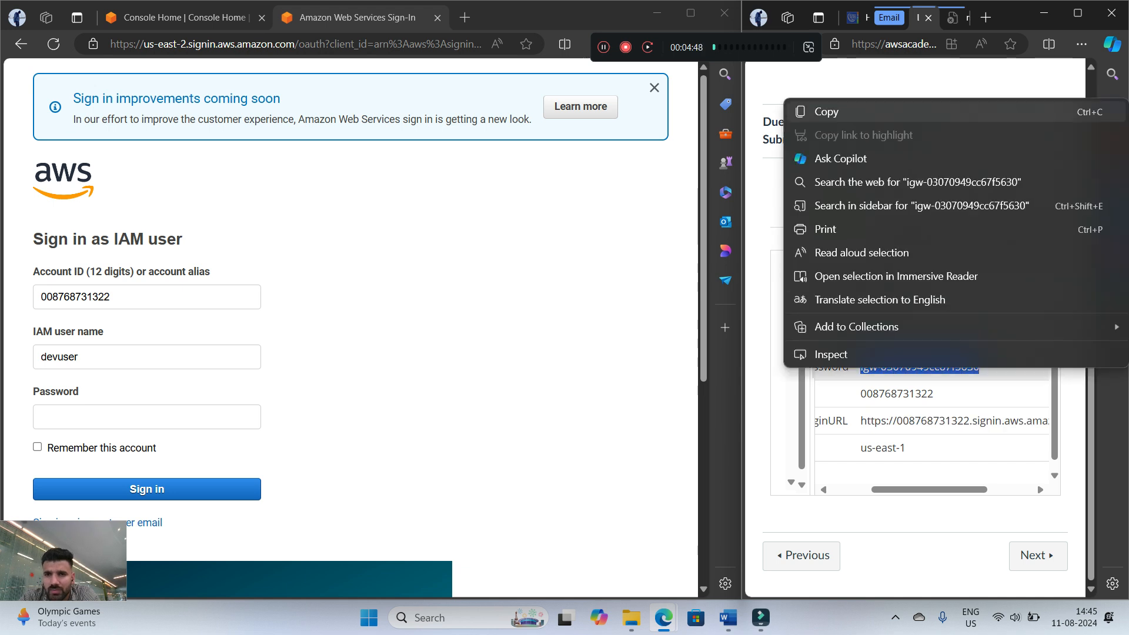
{"action": "left_click", "coordinate": [800, 111]}
{"action": "right_click", "coordinate": [54, 411]}
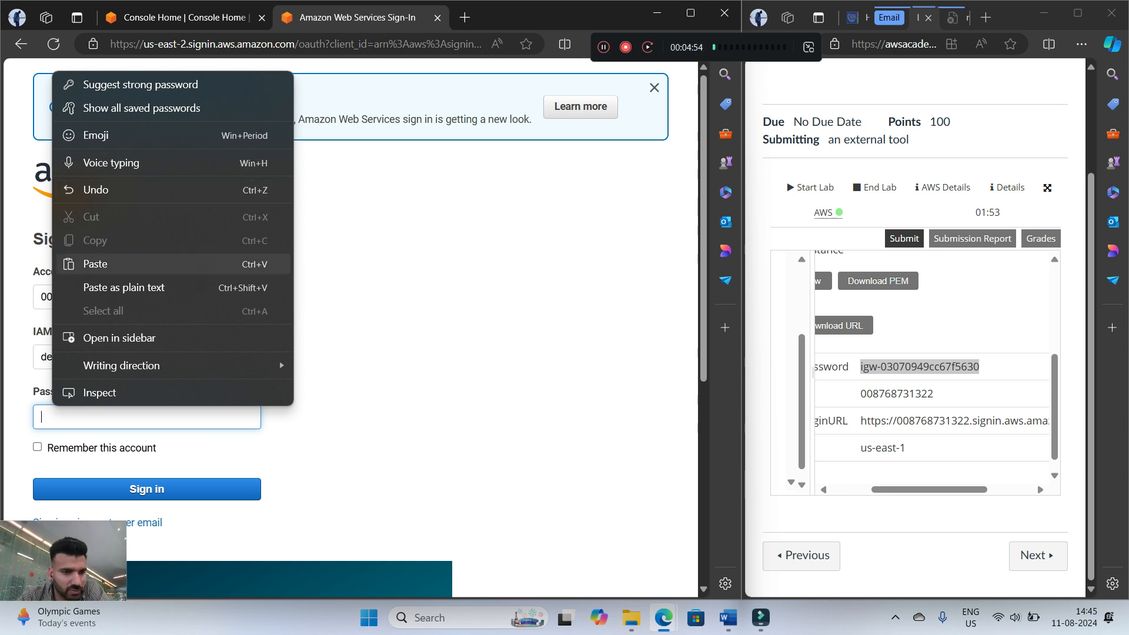
{"action": "left_click", "coordinate": [94, 264]}
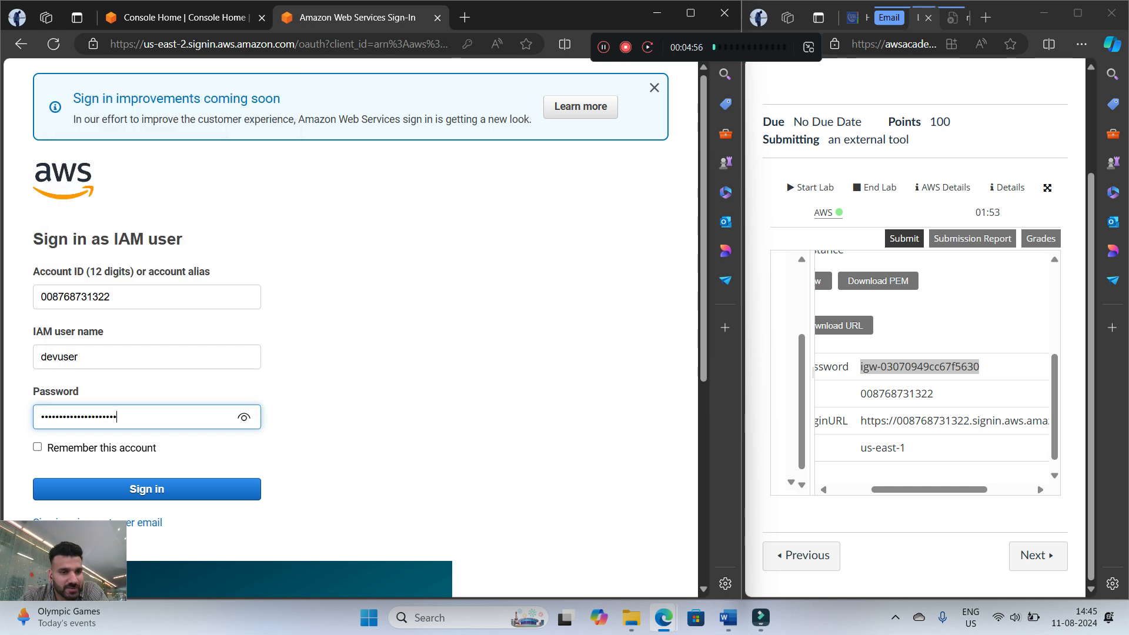
{"action": "key", "text": "Return"}
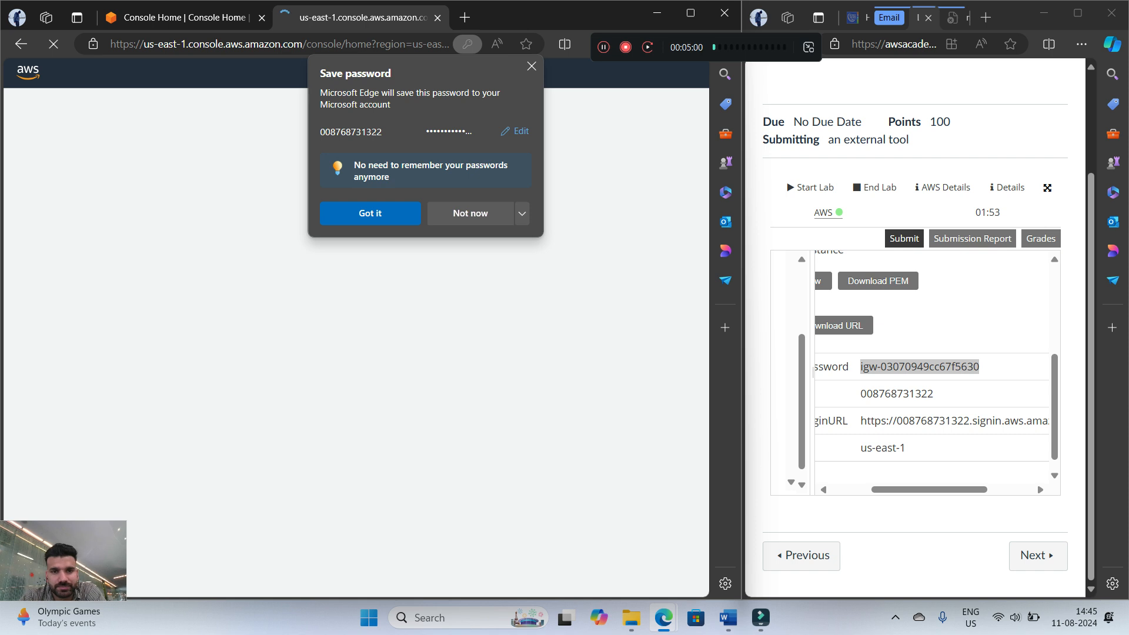
Widen the lab instructions pane and read the rest of Task 1, including arranging the console beside the instructions
{"action": "left_click_drag", "start_coordinate": [813, 373], "coordinate": [987, 372]}
{"action": "left_click", "coordinate": [911, 379]}
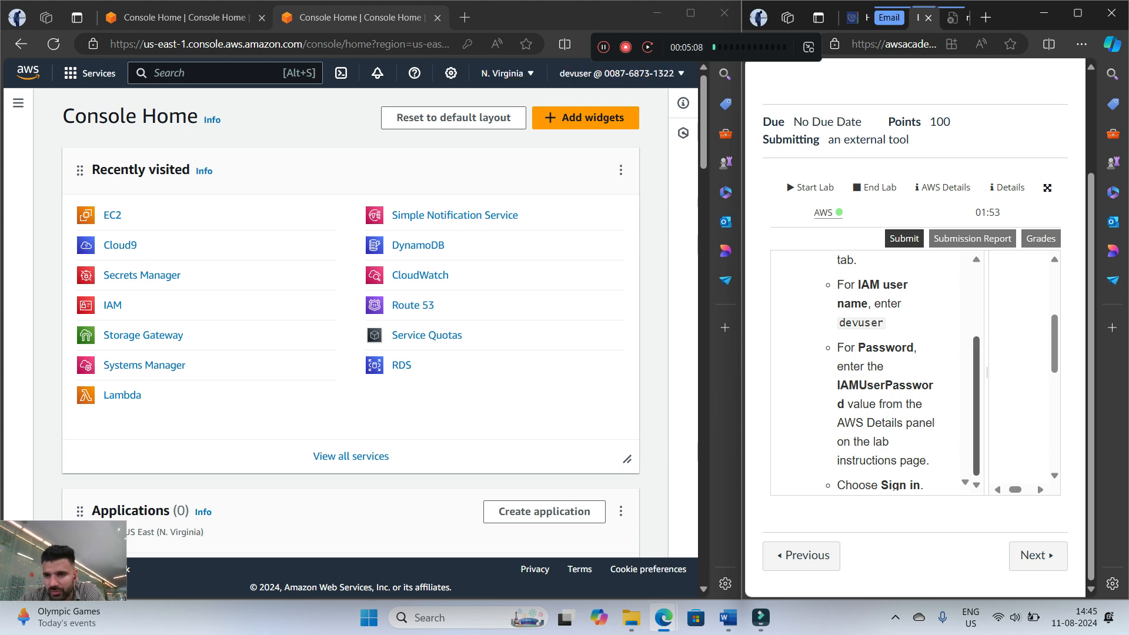
{"action": "left_click_drag", "start_coordinate": [987, 373], "coordinate": [1042, 372]}
{"action": "scroll", "coordinate": [909, 373], "scroll_direction": "up", "scroll_amount": 1}
{"action": "scroll", "coordinate": [908, 370], "scroll_direction": "down", "scroll_amount": 5}
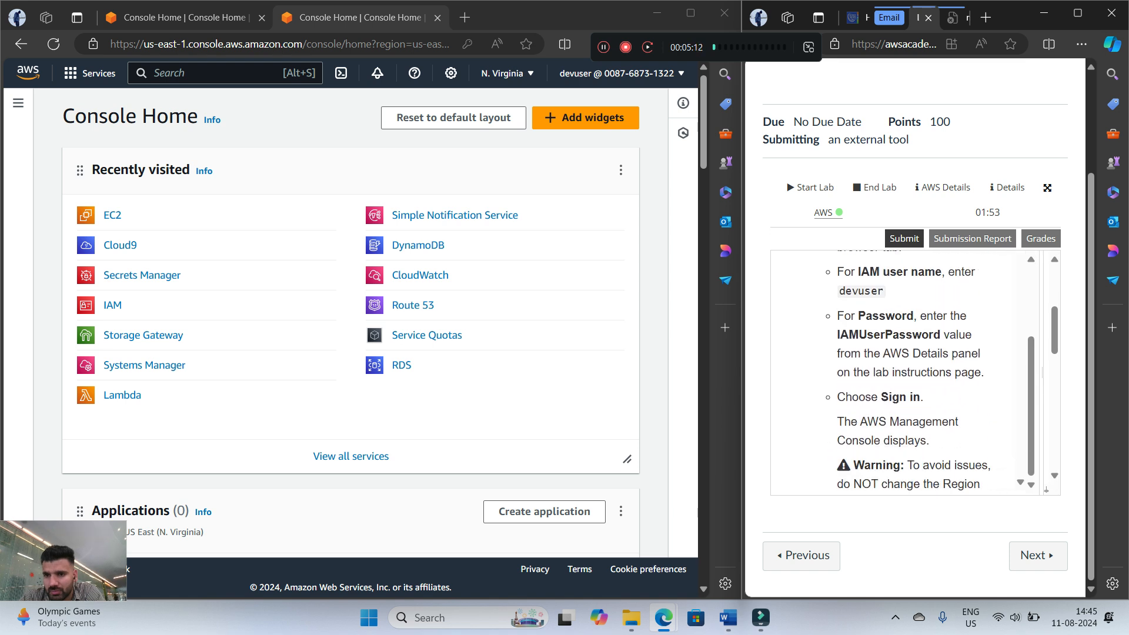
{"action": "scroll", "coordinate": [909, 370], "scroll_direction": "down", "scroll_amount": 1}
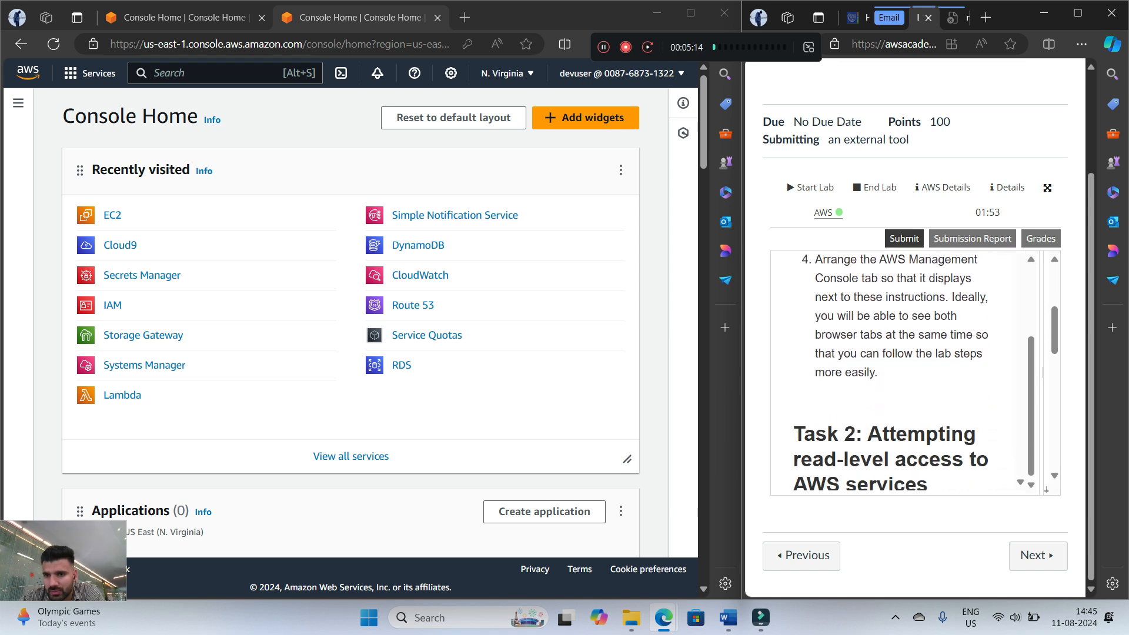
{"action": "scroll", "coordinate": [909, 371], "scroll_direction": "up", "scroll_amount": 1}
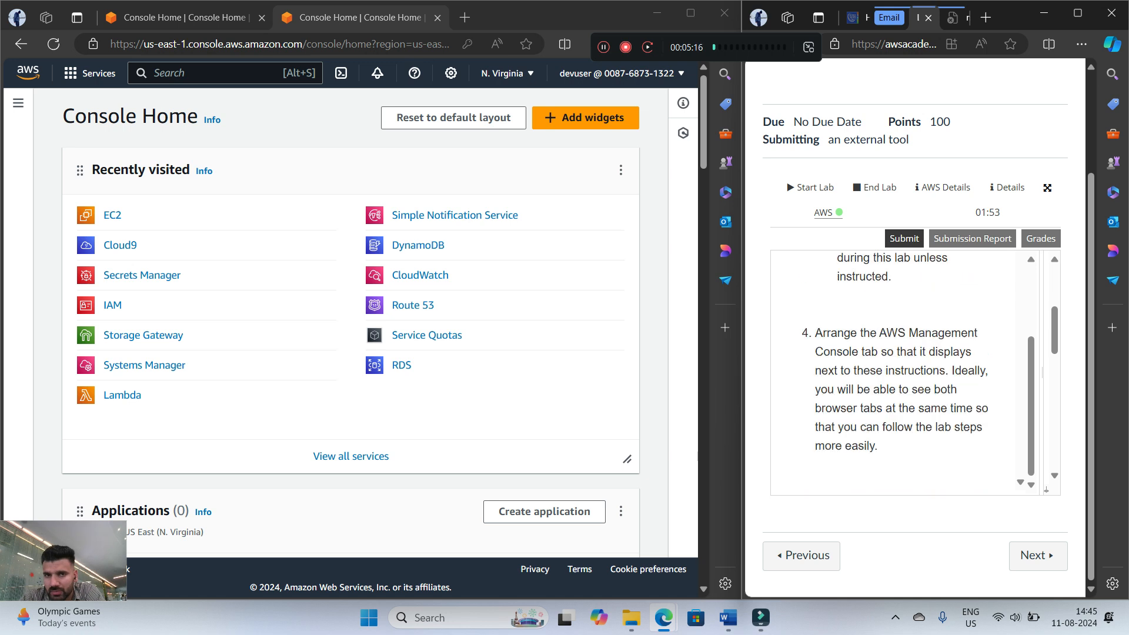
{"action": "left_click_drag", "start_coordinate": [669, 52], "coordinate": [674, 51]}
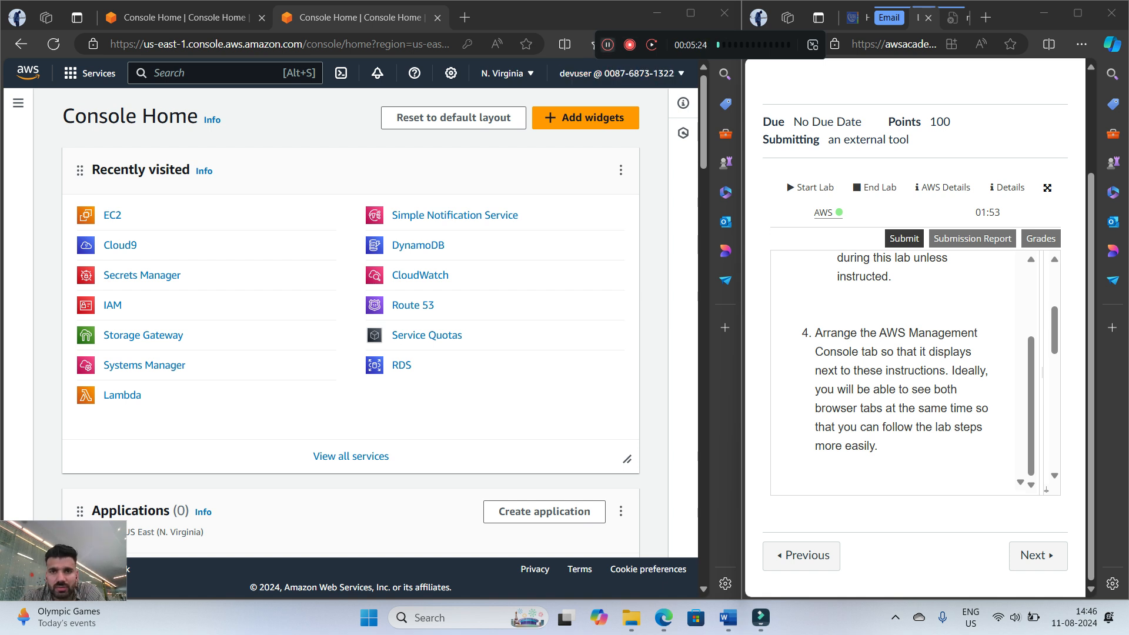
{"action": "left_click", "coordinate": [607, 44]}
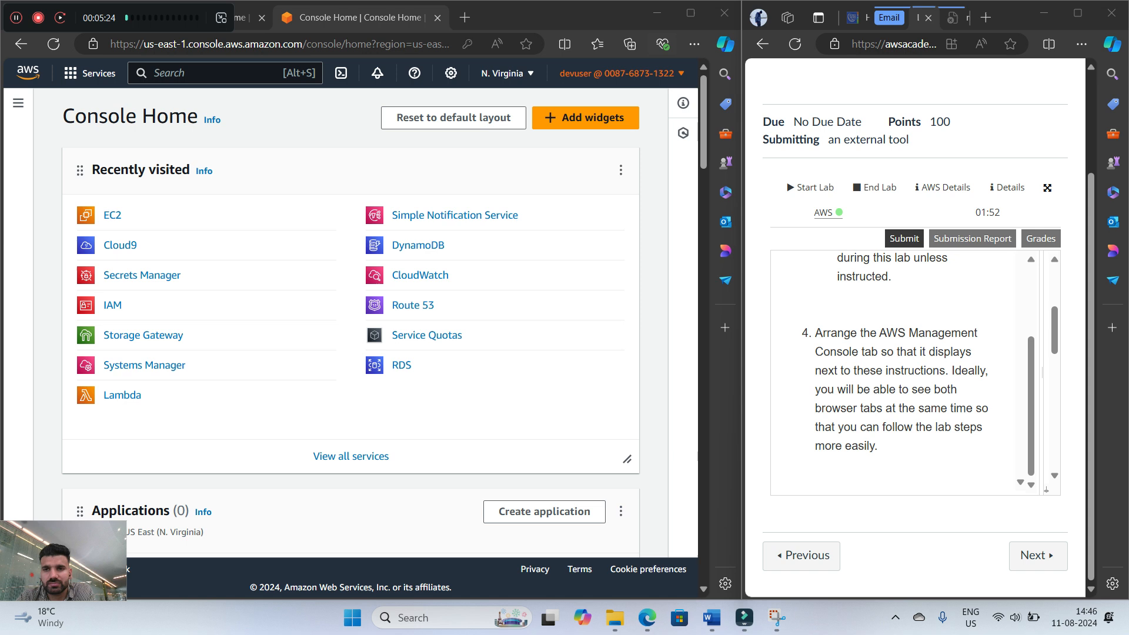
Go to Task 2 in the lab instructions and open the Amazon EC2 console from the recently visited services
{"action": "scroll", "coordinate": [900, 370], "scroll_direction": "down", "scroll_amount": 4}
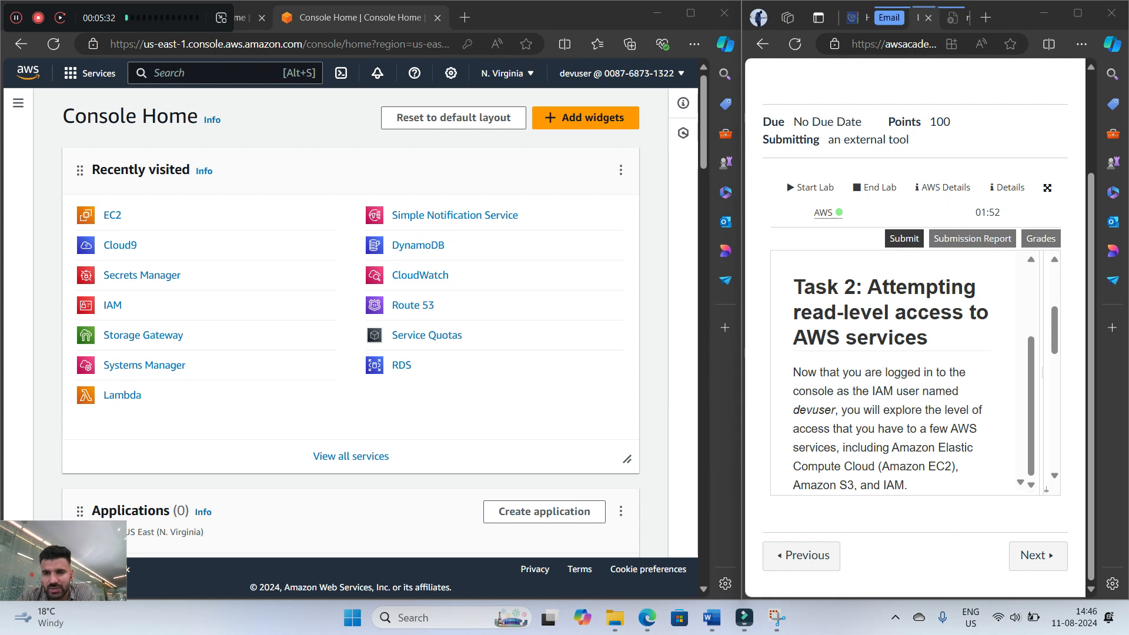
{"action": "scroll", "coordinate": [899, 370], "scroll_direction": "down", "scroll_amount": 1}
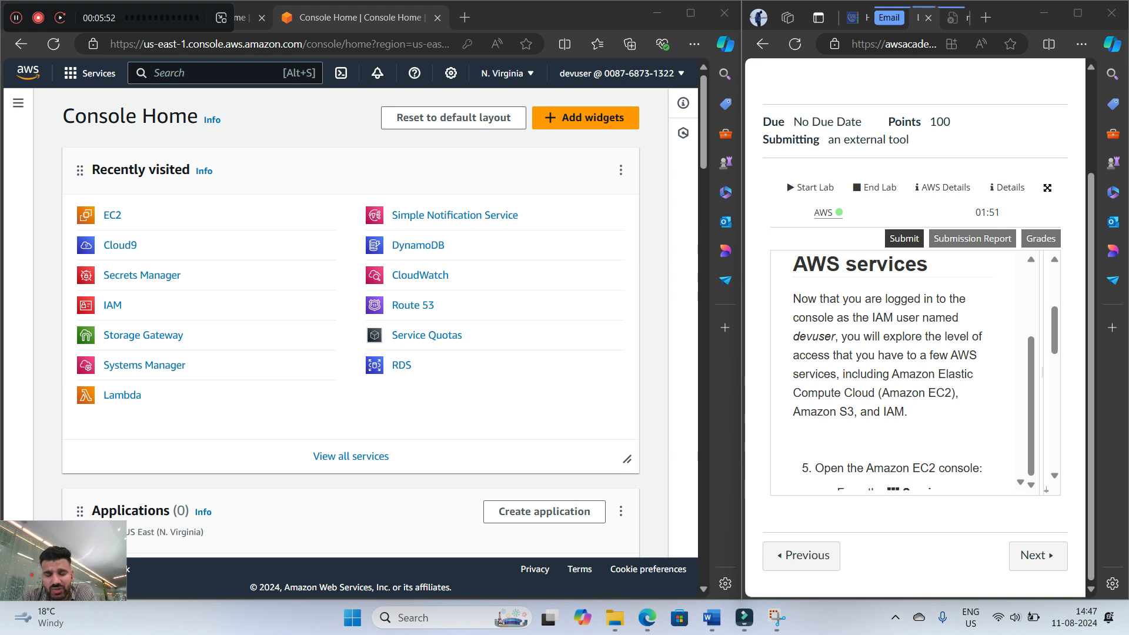
{"action": "scroll", "coordinate": [900, 370], "scroll_direction": "down", "scroll_amount": 3}
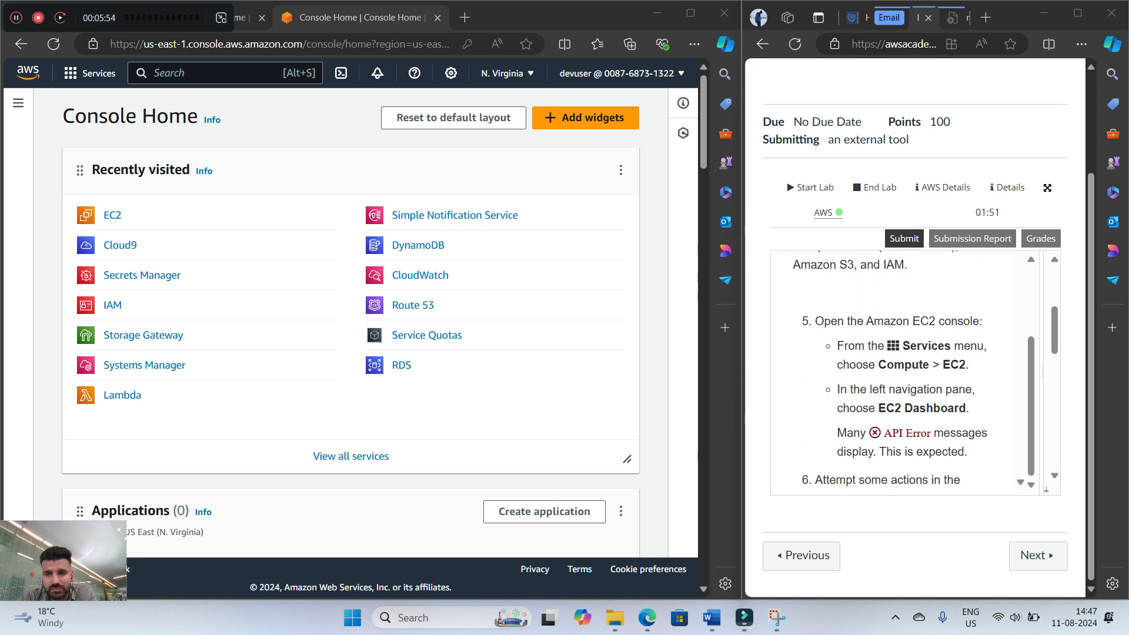
{"action": "left_click", "coordinate": [112, 215]}
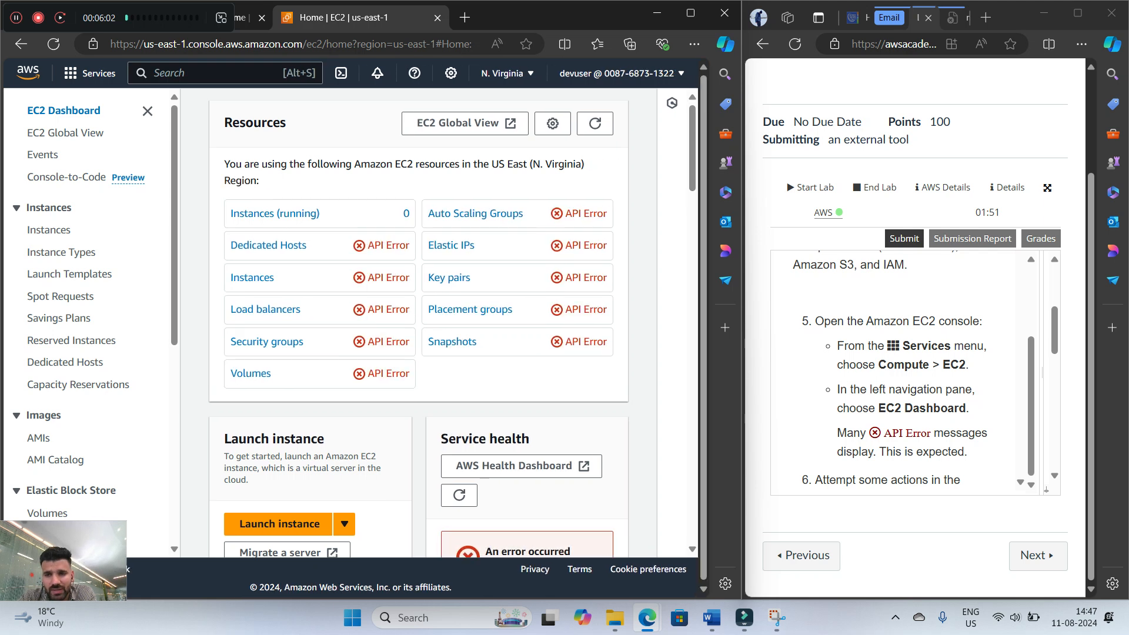
Follow step 6 of the lab instructions to open the EC2 Instances list and examine the message in it
{"action": "scroll", "coordinate": [918, 376], "scroll_direction": "down", "scroll_amount": 1}
{"action": "left_click_drag", "start_coordinate": [893, 378], "coordinate": [970, 379]}
{"action": "left_click", "coordinate": [970, 380]}
{"action": "scroll", "coordinate": [906, 368], "scroll_direction": "down", "scroll_amount": 1}
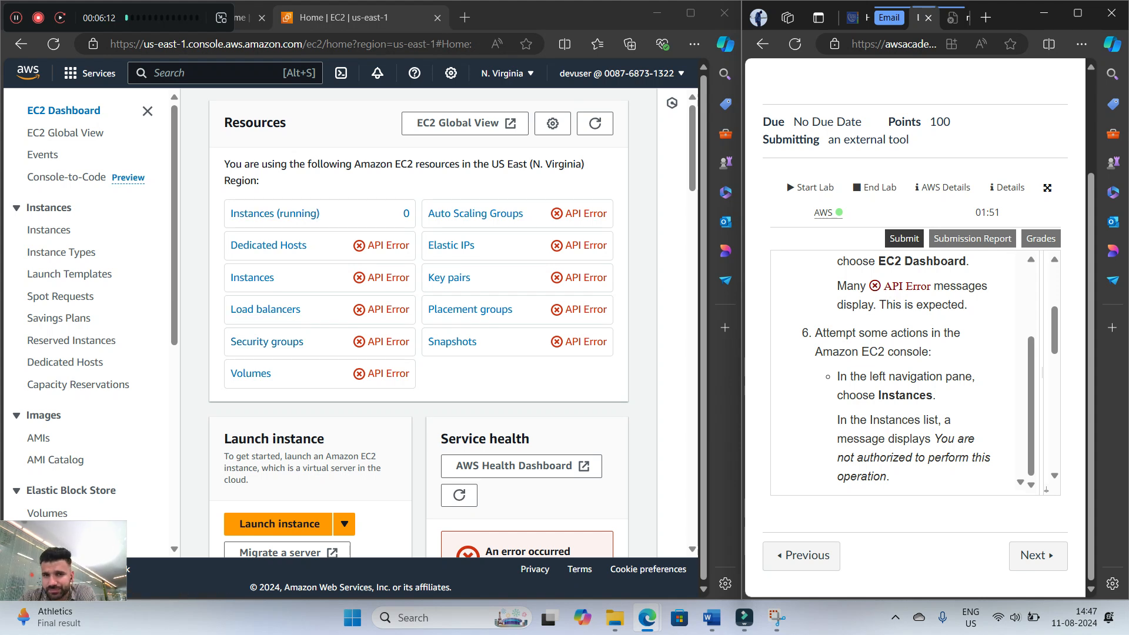
{"action": "scroll", "coordinate": [897, 370], "scroll_direction": "down", "scroll_amount": 2}
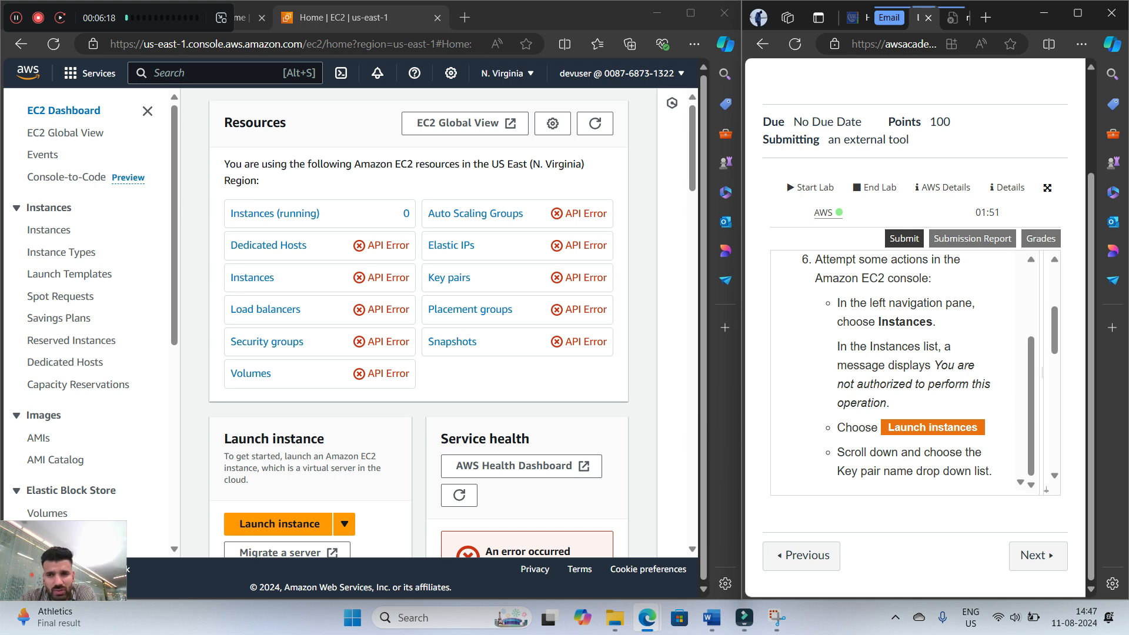
{"action": "left_click", "coordinate": [48, 230]}
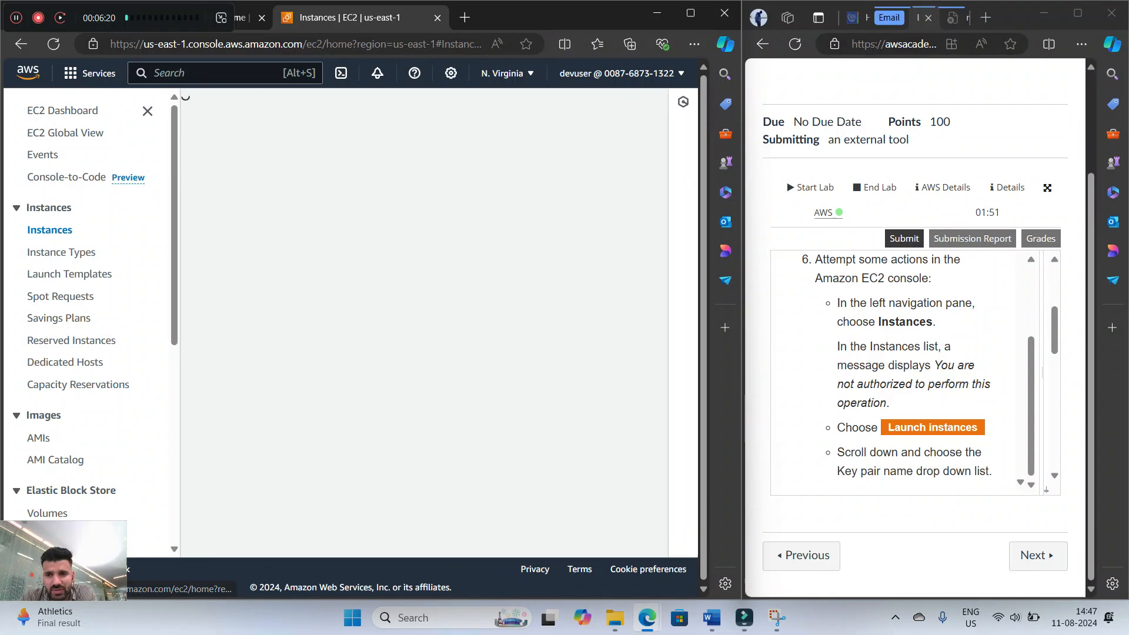
{"action": "scroll", "coordinate": [906, 371], "scroll_direction": "down", "scroll_amount": 1}
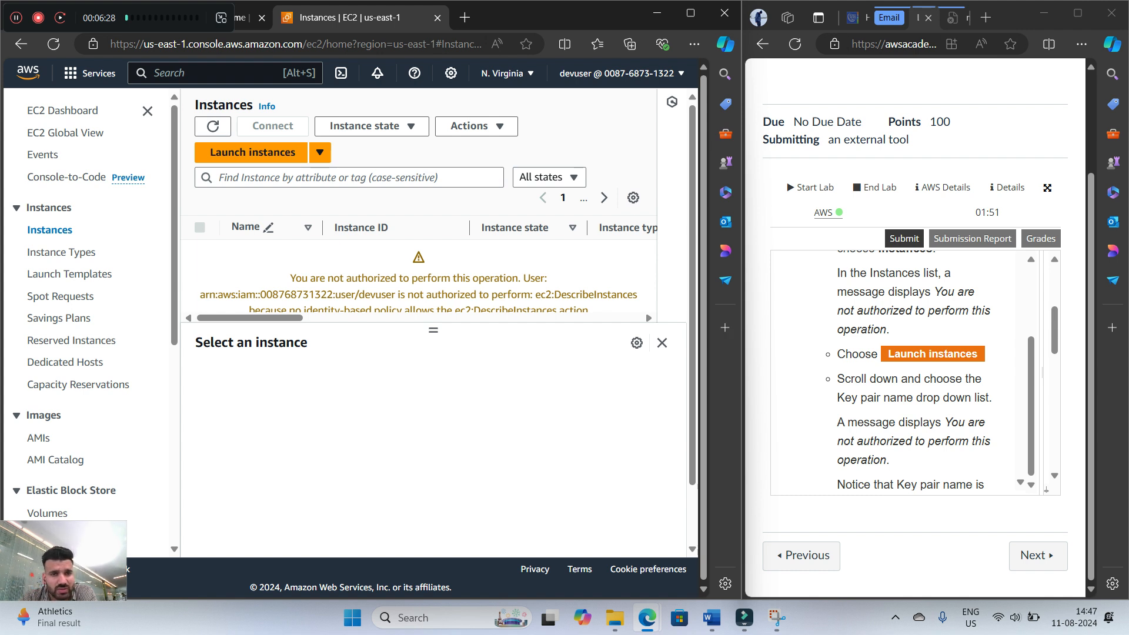
{"action": "left_click_drag", "start_coordinate": [290, 278], "coordinate": [622, 295]}
{"action": "left_click", "coordinate": [623, 295]}
Read the key pair part of step 6 and open the Key Pairs page under Network & Security
{"action": "scroll", "coordinate": [917, 377], "scroll_direction": "down", "scroll_amount": 1}
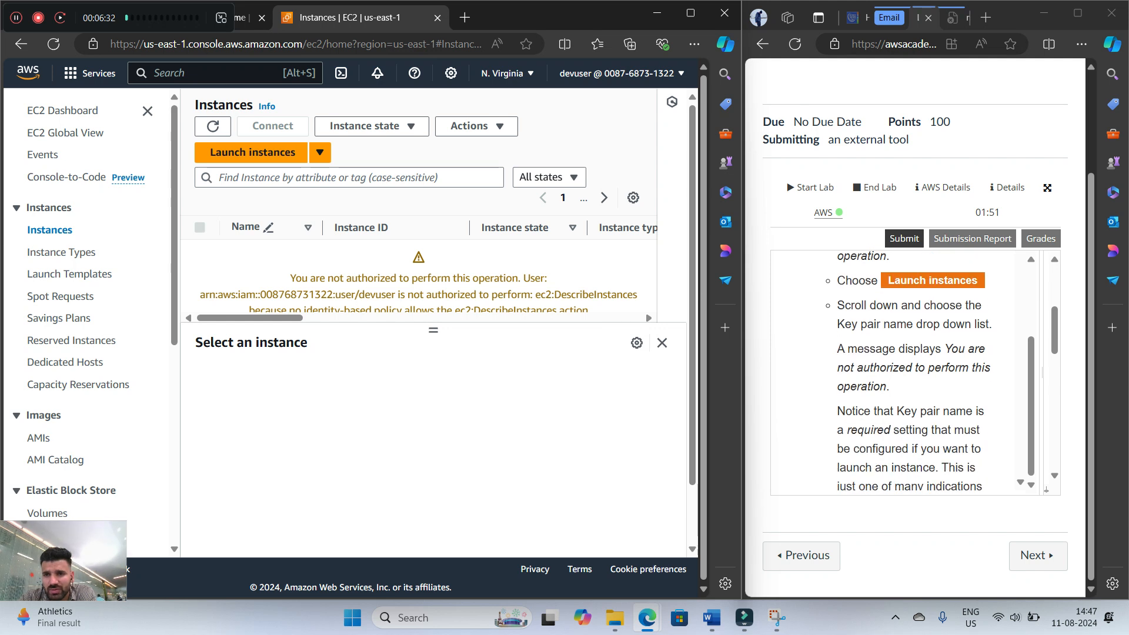
{"action": "scroll", "coordinate": [419, 282], "scroll_direction": "down", "scroll_amount": 2}
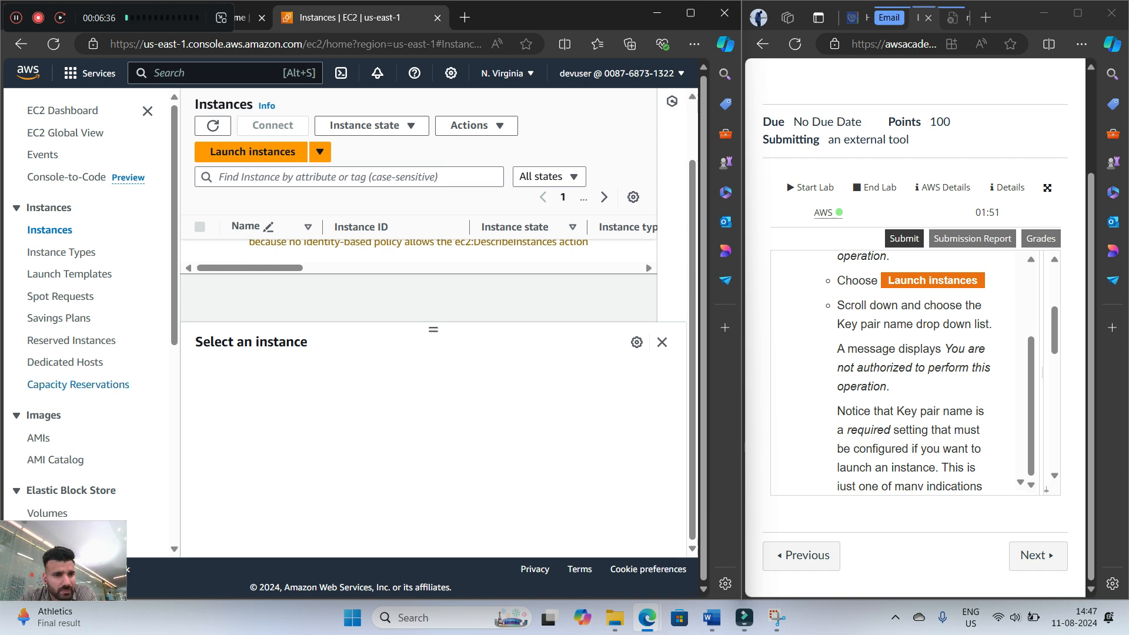
{"action": "scroll", "coordinate": [88, 318], "scroll_direction": "down", "scroll_amount": 5}
{"action": "left_click", "coordinate": [49, 294]}
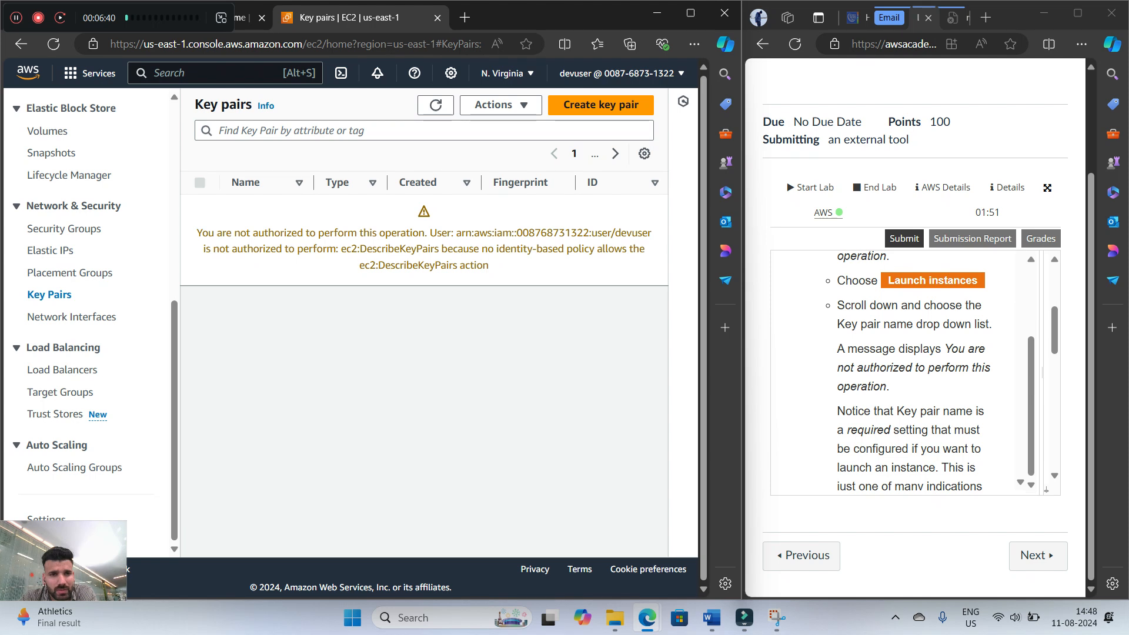
Read on to step 7 of the lab instructions, search the AWS services for "s3" and open the S3 console
{"action": "scroll", "coordinate": [909, 370], "scroll_direction": "down", "scroll_amount": 1}
{"action": "scroll", "coordinate": [908, 371], "scroll_direction": "down", "scroll_amount": 3}
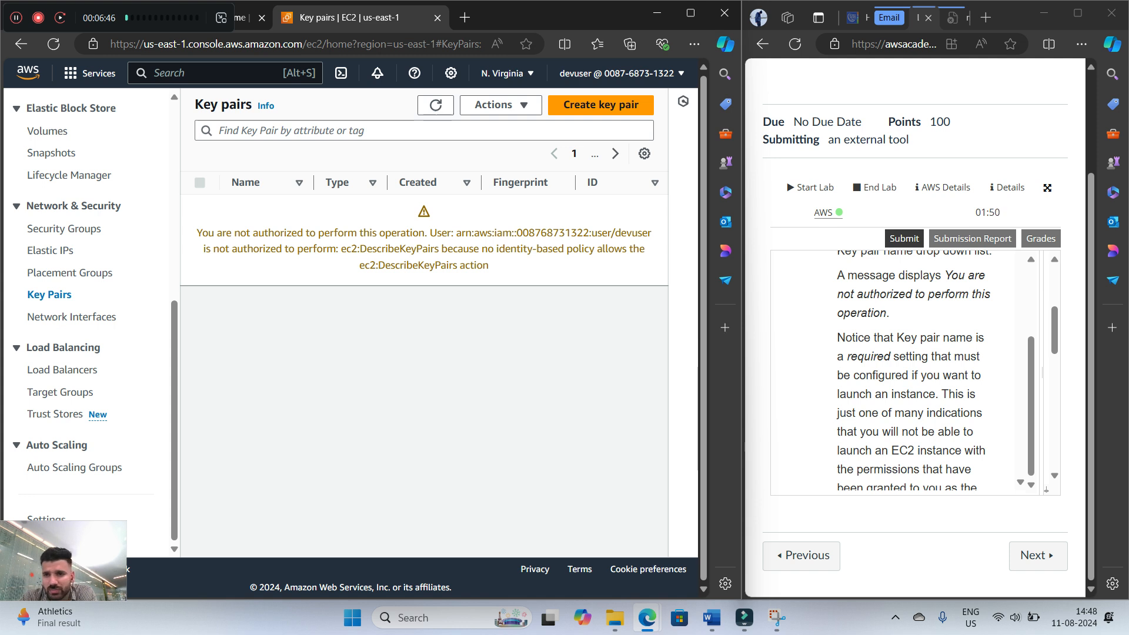
{"action": "scroll", "coordinate": [908, 371], "scroll_direction": "down", "scroll_amount": 4}
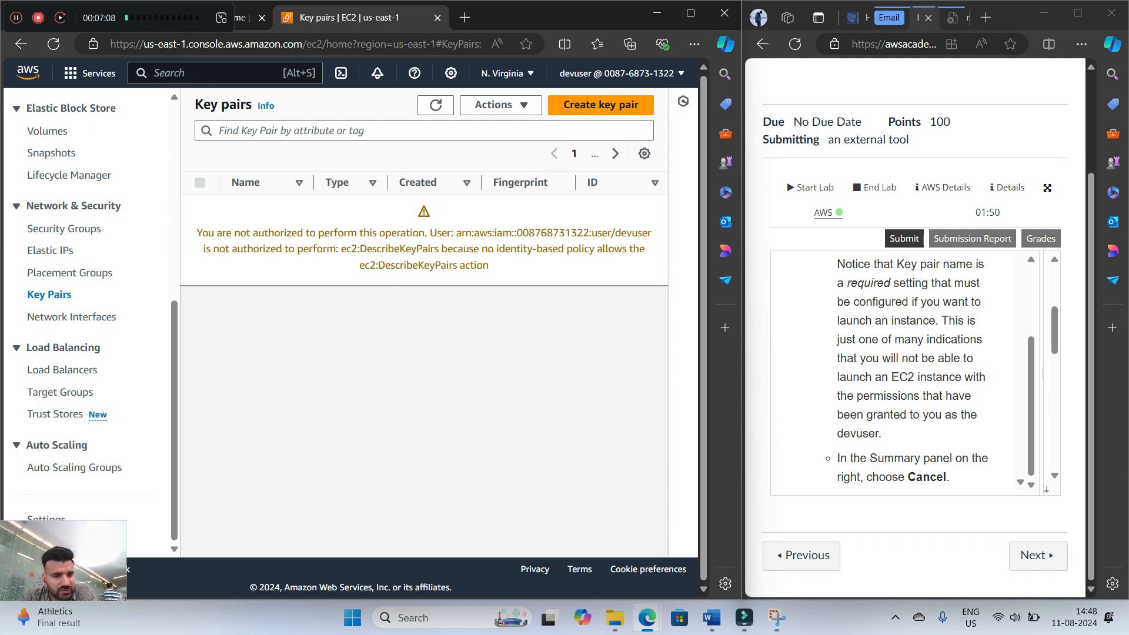
{"action": "scroll", "coordinate": [905, 371], "scroll_direction": "down", "scroll_amount": 2}
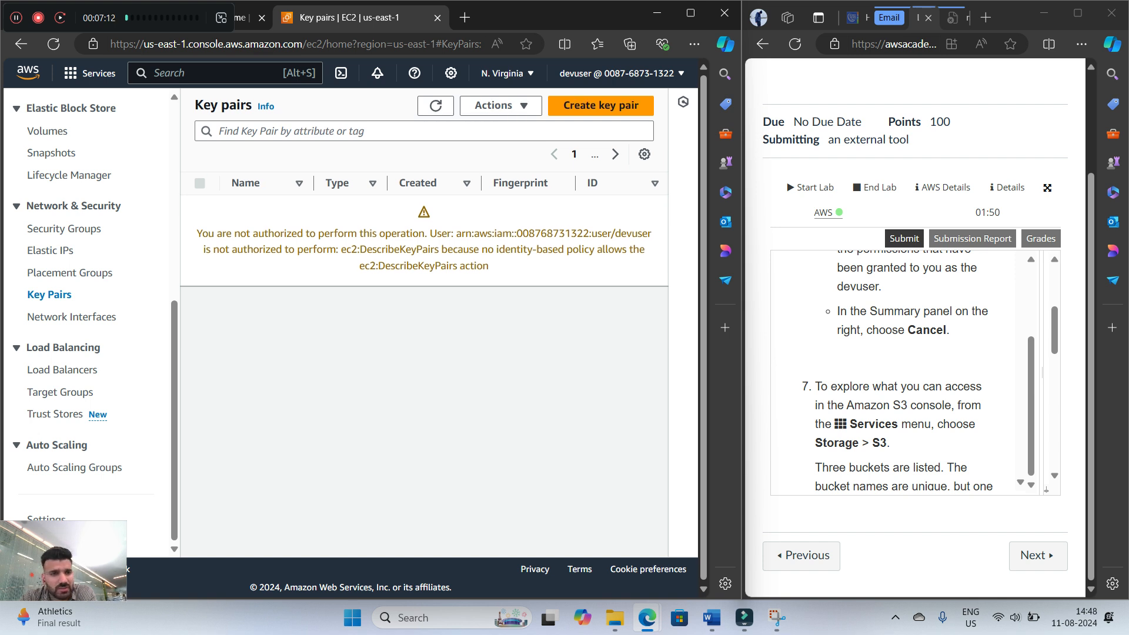
{"action": "scroll", "coordinate": [906, 371], "scroll_direction": "down", "scroll_amount": 1}
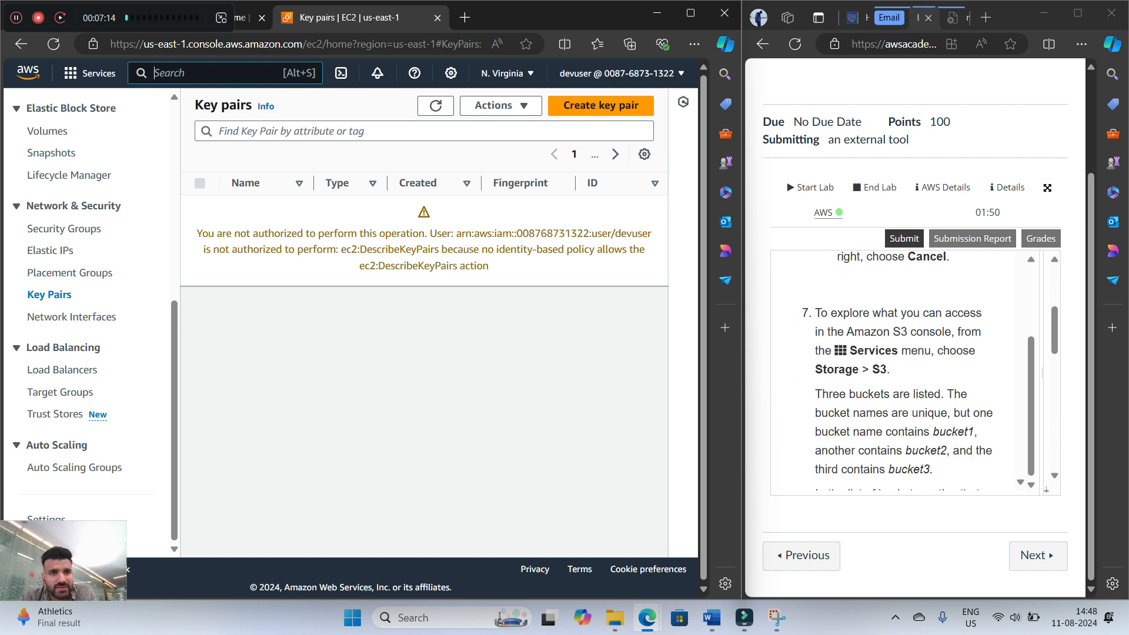
{"action": "type", "text": "s3"}
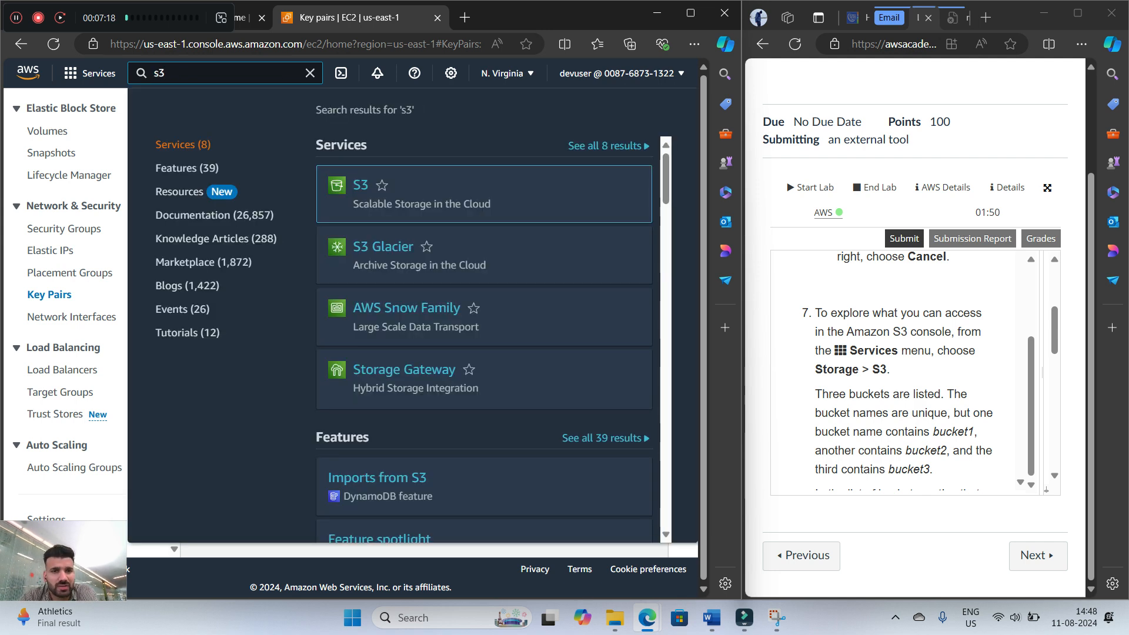
{"action": "key", "text": "Return"}
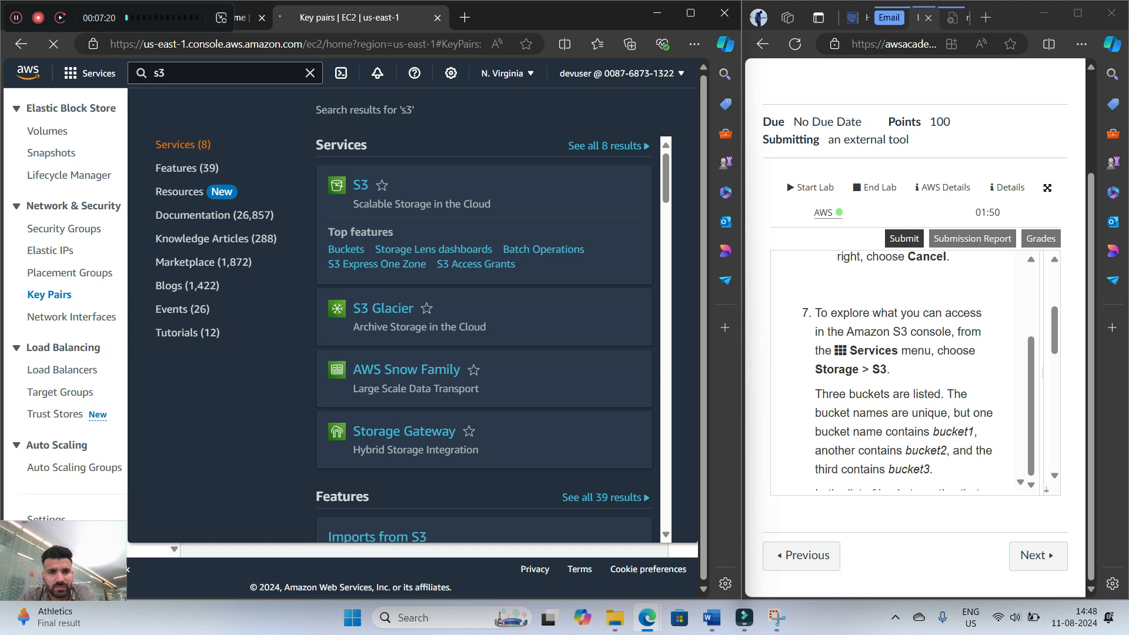
Read step 7 of the lab instructions and examine the three listed S3 buckets and their columns for access information
{"action": "scroll", "coordinate": [899, 370], "scroll_direction": "down", "scroll_amount": 1}
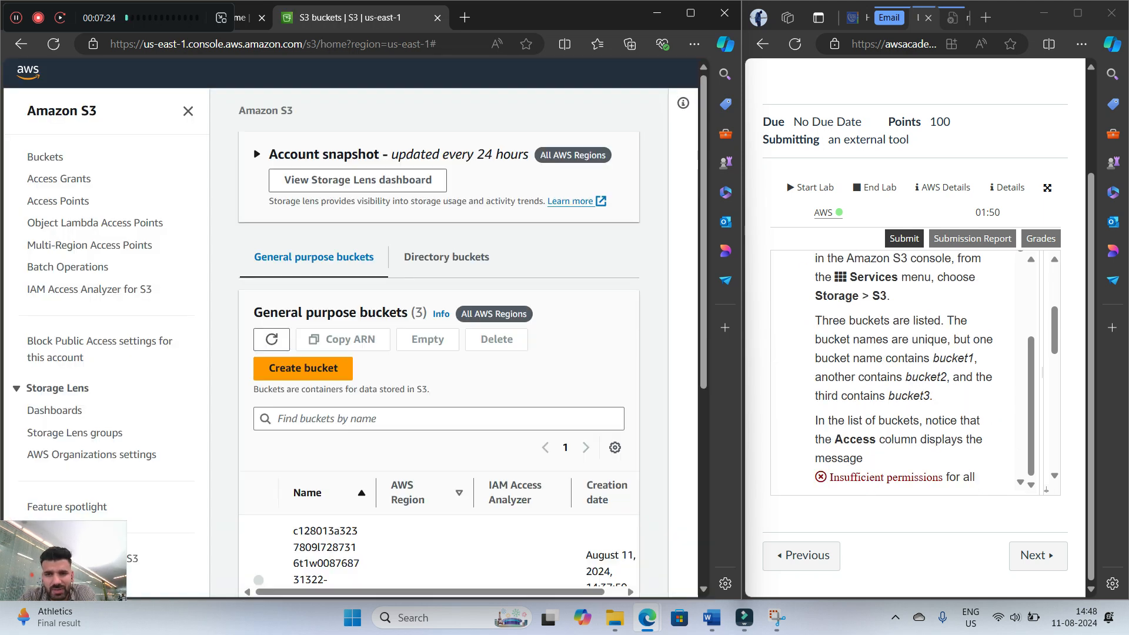
{"action": "scroll", "coordinate": [518, 341], "scroll_direction": "down", "scroll_amount": 3}
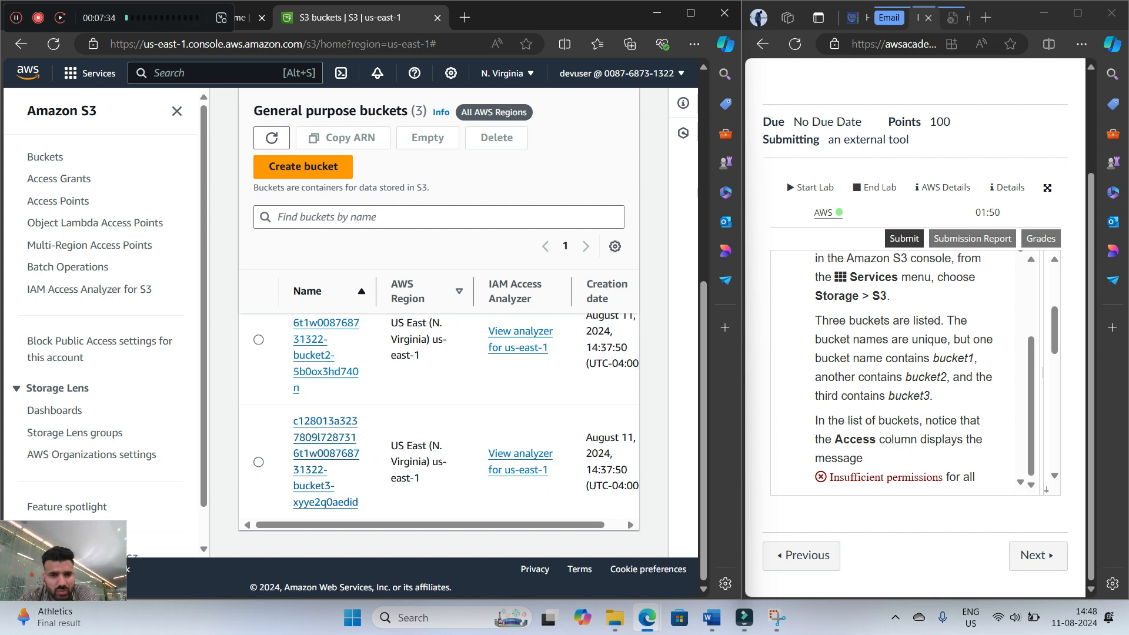
{"action": "scroll", "coordinate": [438, 423], "scroll_direction": "up", "scroll_amount": 2}
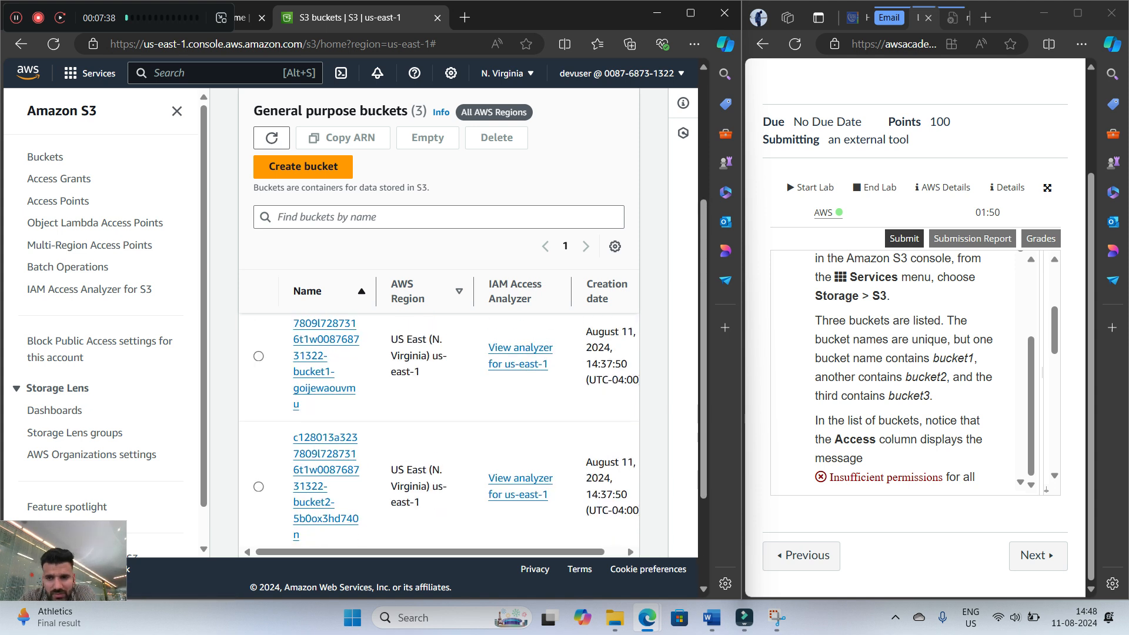
{"action": "scroll", "coordinate": [322, 454], "scroll_direction": "down", "scroll_amount": 2}
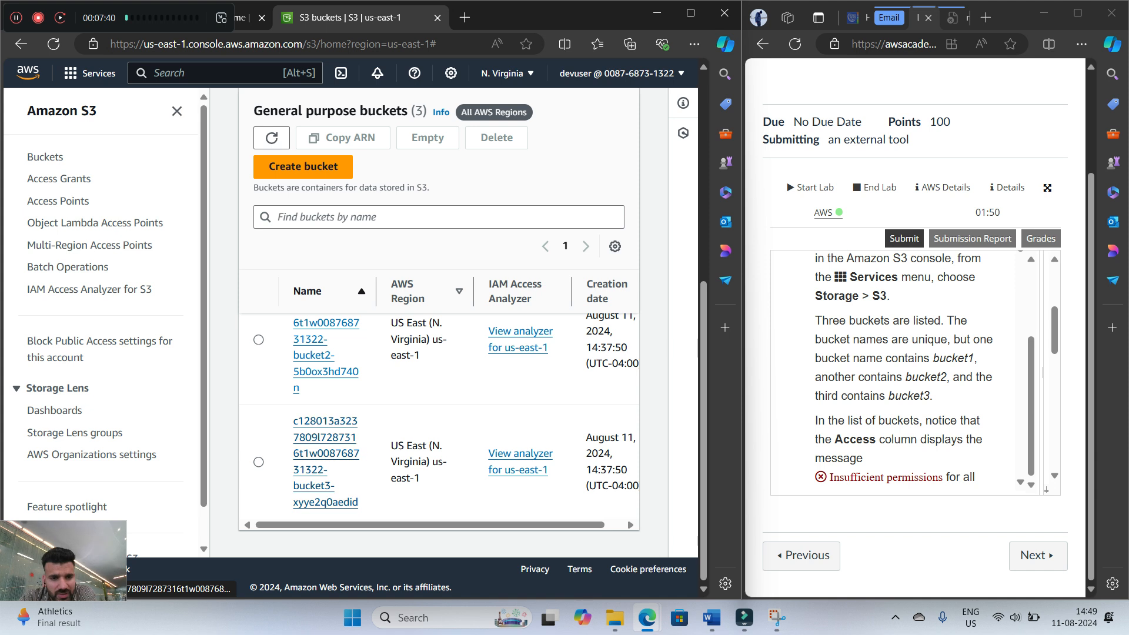
{"action": "scroll", "coordinate": [900, 370], "scroll_direction": "down", "scroll_amount": 1}
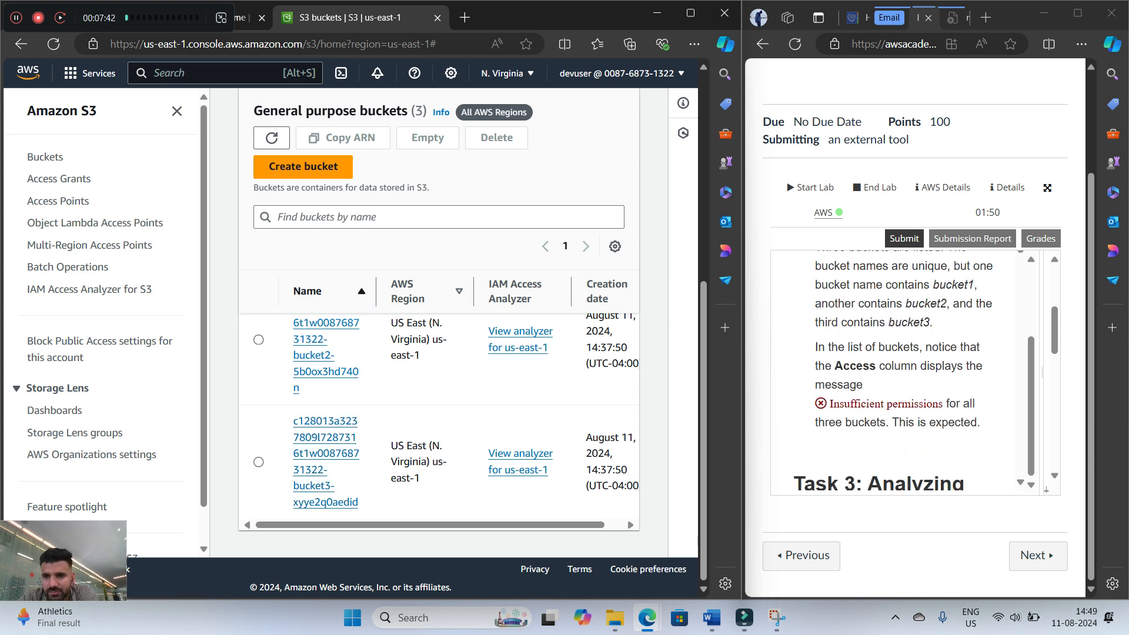
{"action": "scroll", "coordinate": [899, 371], "scroll_direction": "down", "scroll_amount": 1}
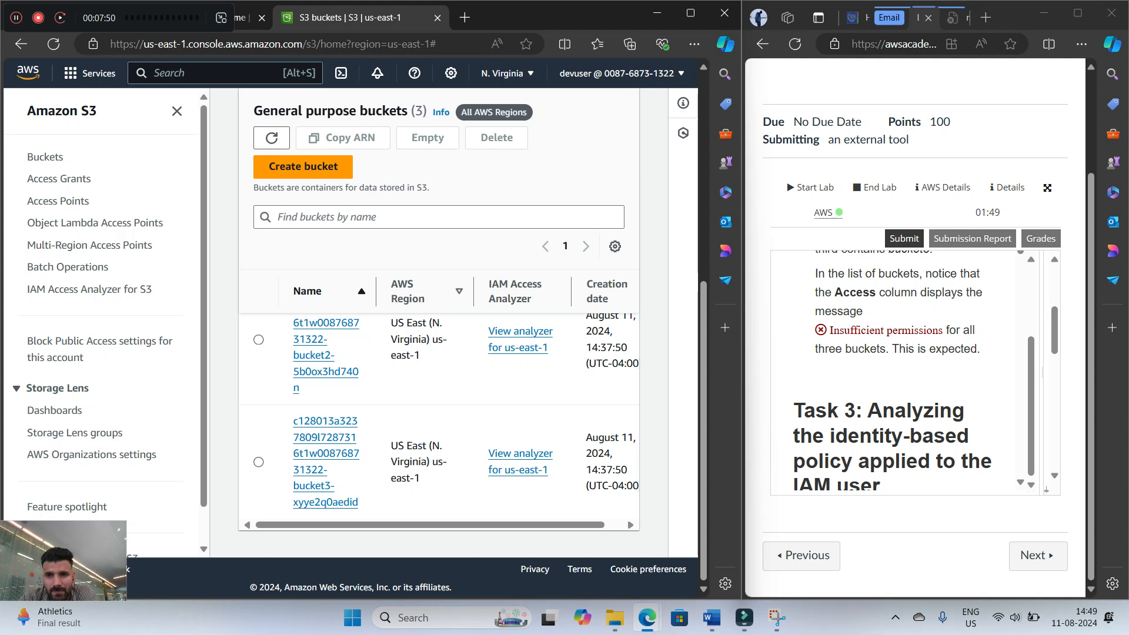
{"action": "scroll", "coordinate": [439, 403], "scroll_direction": "right", "scroll_amount": 1}
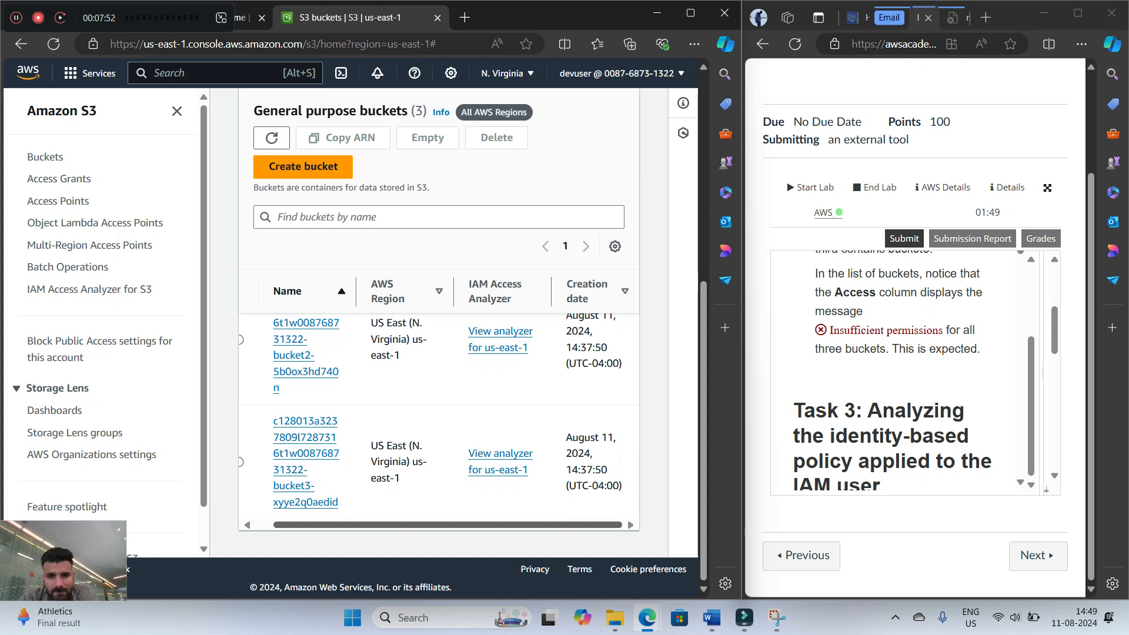
{"action": "scroll", "coordinate": [439, 402], "scroll_direction": "left", "scroll_amount": 1}
{"action": "scroll", "coordinate": [440, 353], "scroll_direction": "up", "scroll_amount": 4}
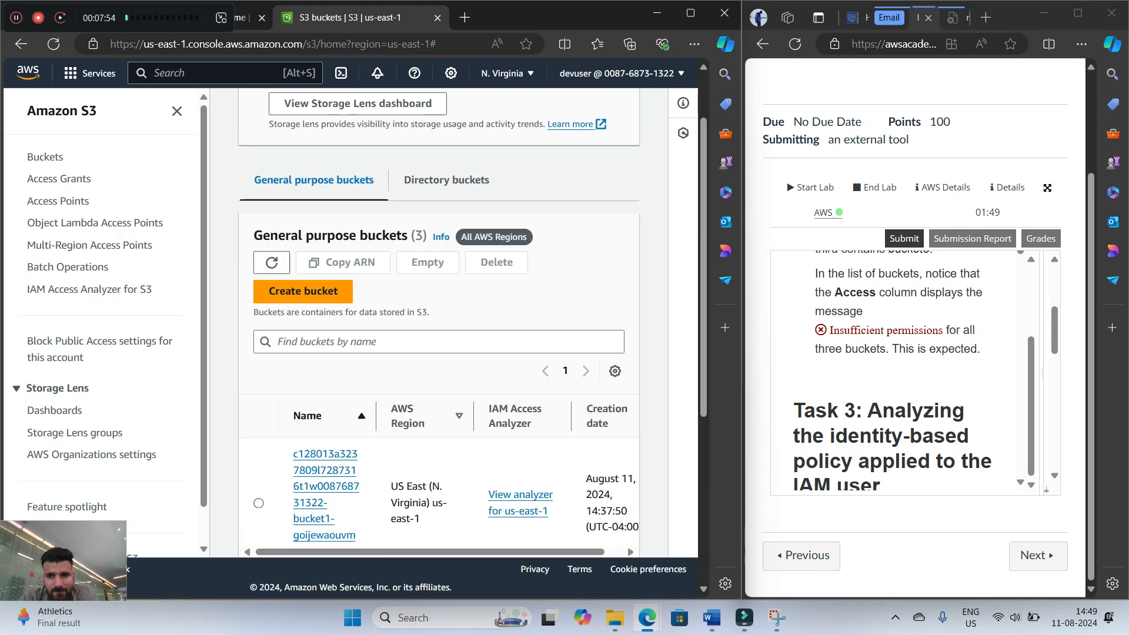
{"action": "scroll", "coordinate": [439, 323], "scroll_direction": "down", "scroll_amount": 2}
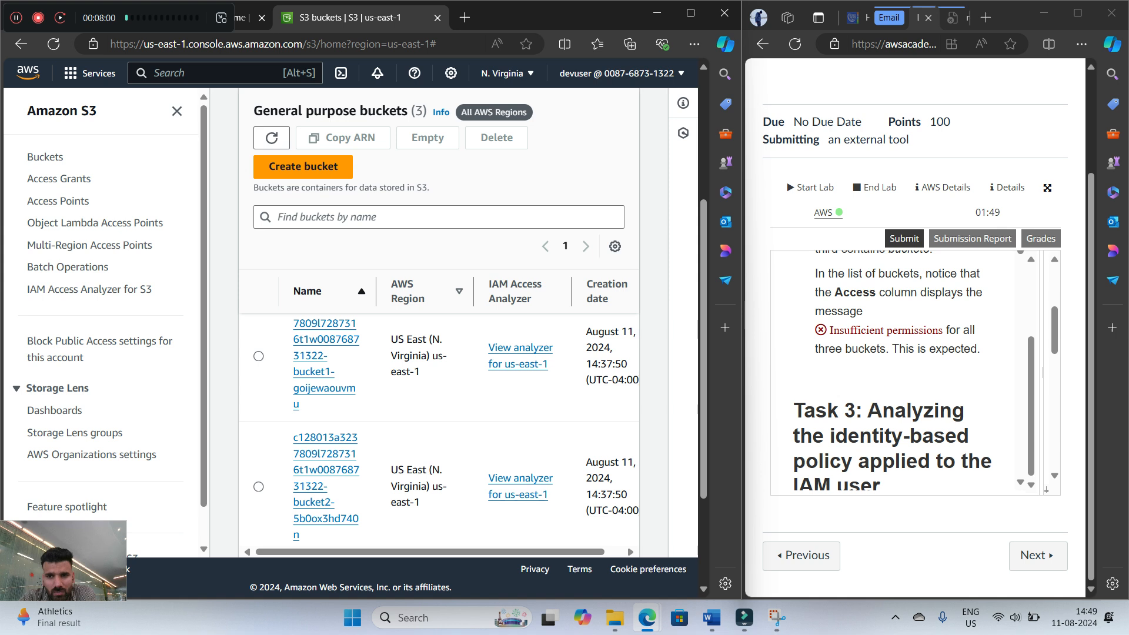
{"action": "scroll", "coordinate": [439, 411], "scroll_direction": "down", "scroll_amount": 2}
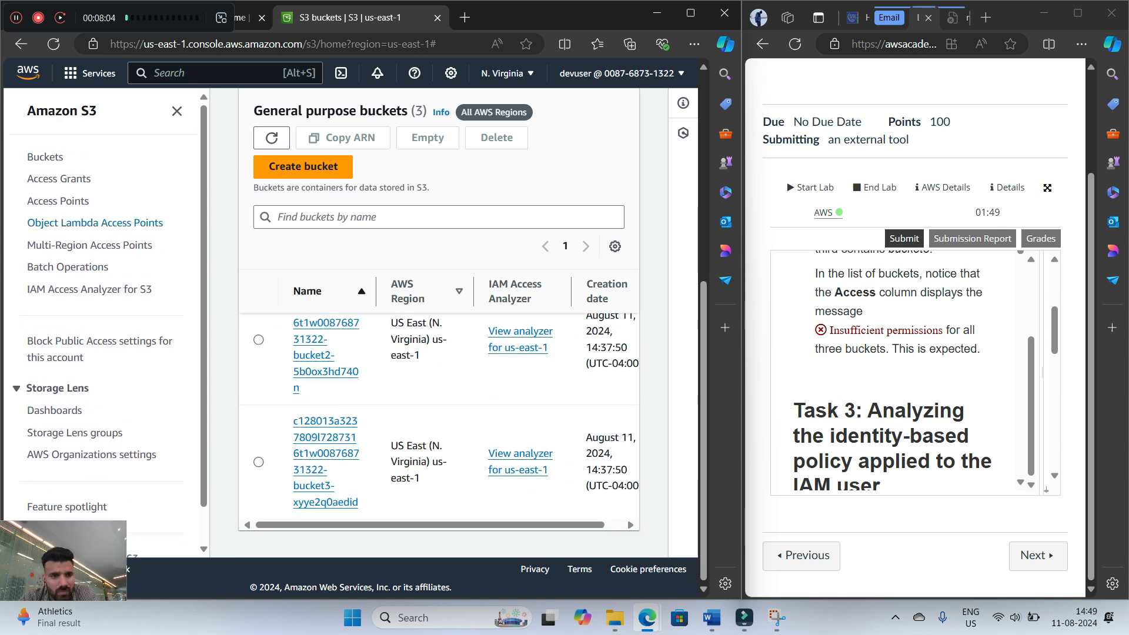
Open the S3 Access Points page and compare its permissions message with the one described in step 7
{"action": "left_click", "coordinate": [59, 201]}
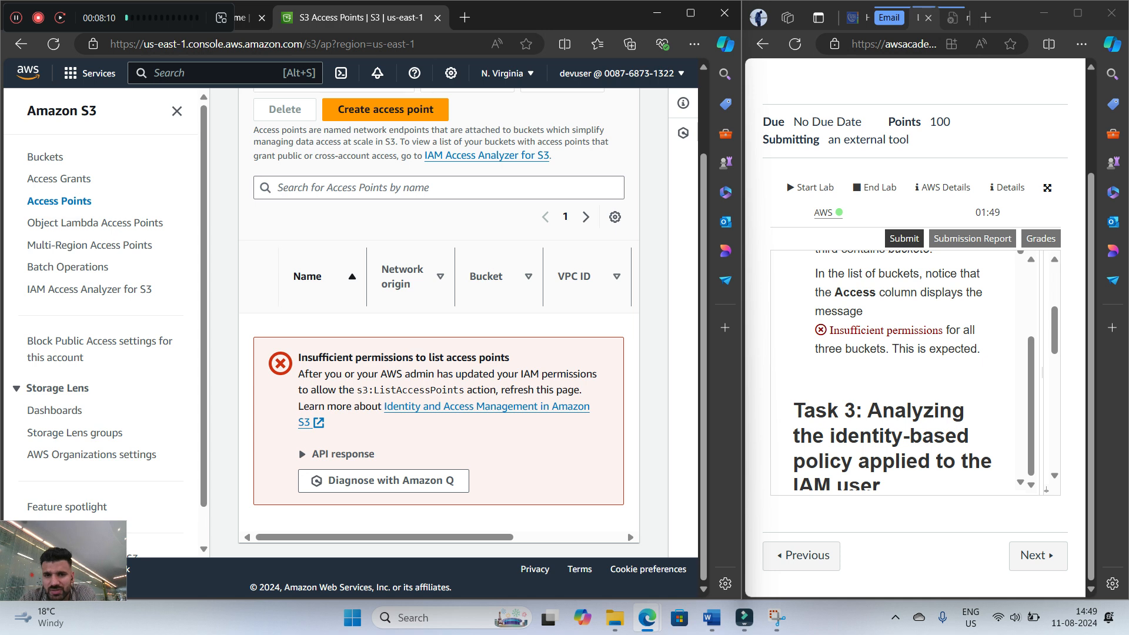
{"action": "scroll", "coordinate": [900, 370], "scroll_direction": "down", "scroll_amount": 2}
{"action": "scroll", "coordinate": [899, 371], "scroll_direction": "up", "scroll_amount": 4}
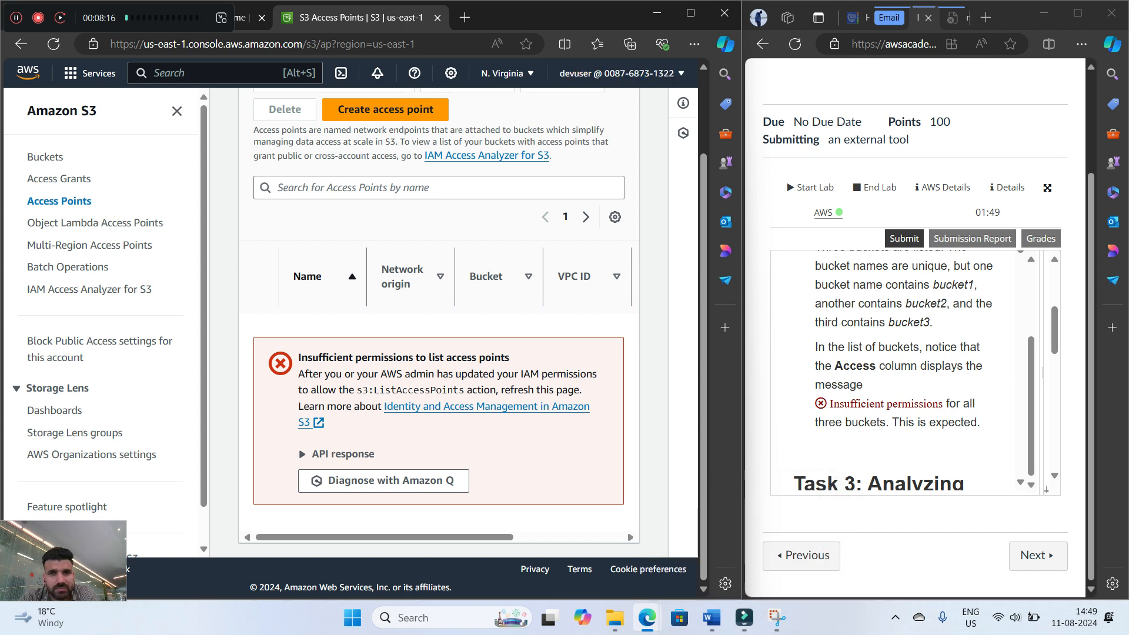
{"action": "key", "text": "super+shift+s"}
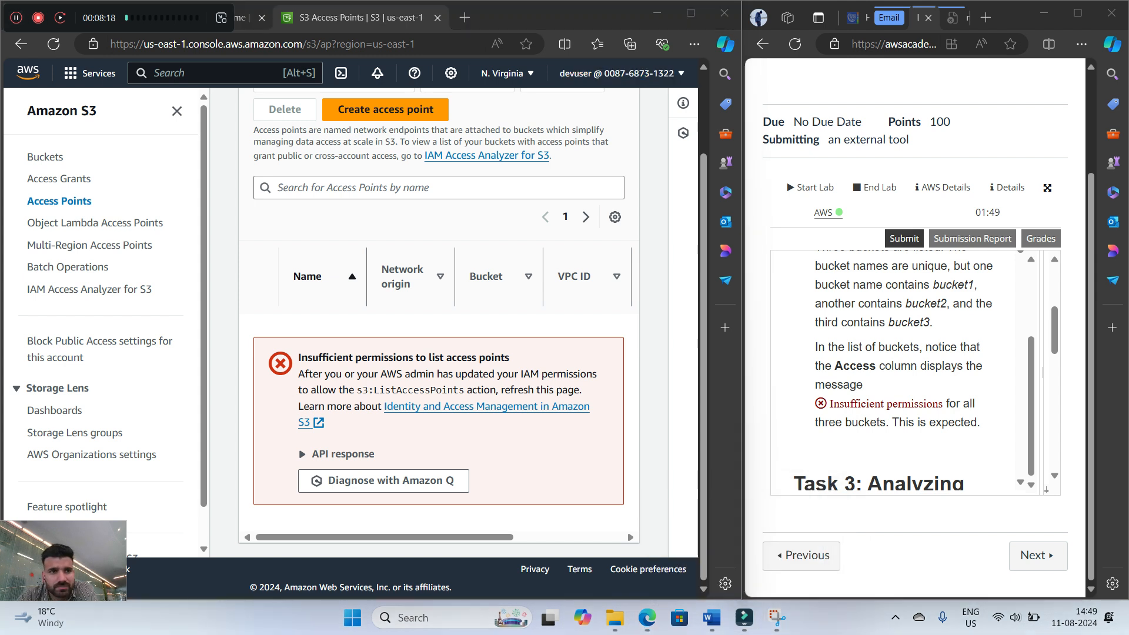
Read the Task 3 introduction and step 8 of the lab instructions, search the AWS services for "iam" and open the IAM console
{"action": "scroll", "coordinate": [899, 371], "scroll_direction": "down", "scroll_amount": 4}
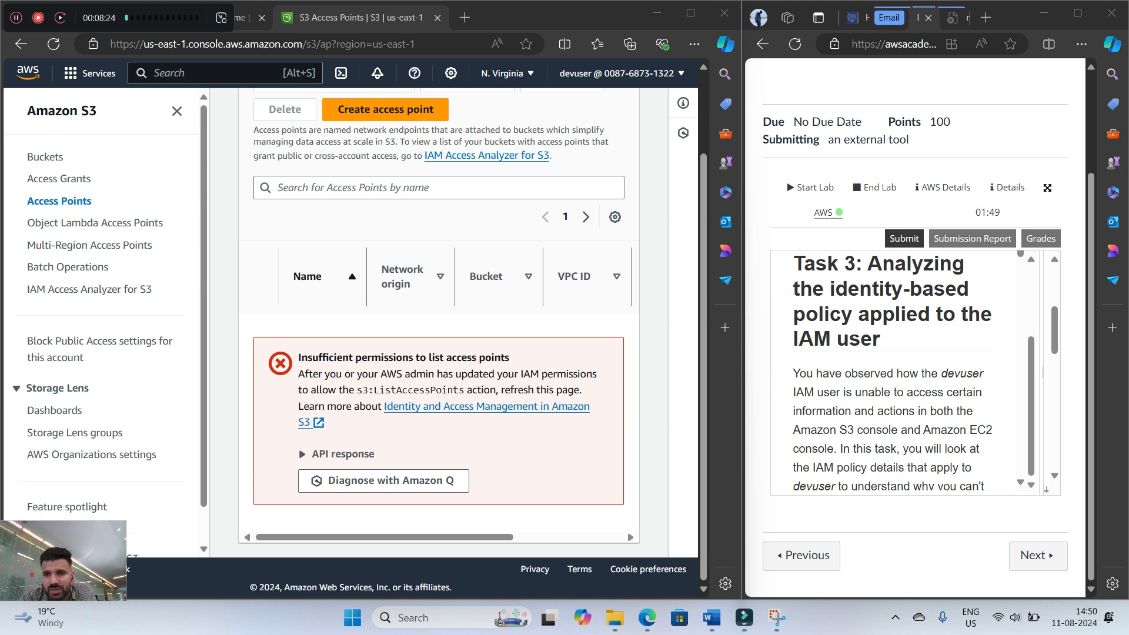
{"action": "scroll", "coordinate": [900, 371], "scroll_direction": "down", "scroll_amount": 1}
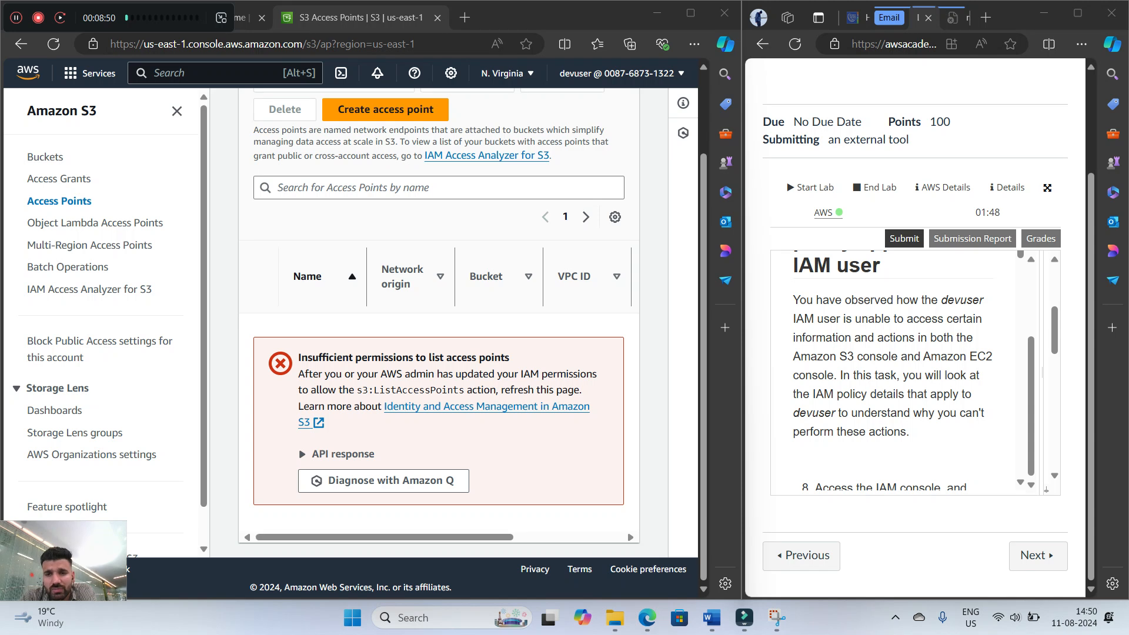
{"action": "scroll", "coordinate": [900, 371], "scroll_direction": "down", "scroll_amount": 3}
{"action": "scroll", "coordinate": [900, 370], "scroll_direction": "down", "scroll_amount": 1}
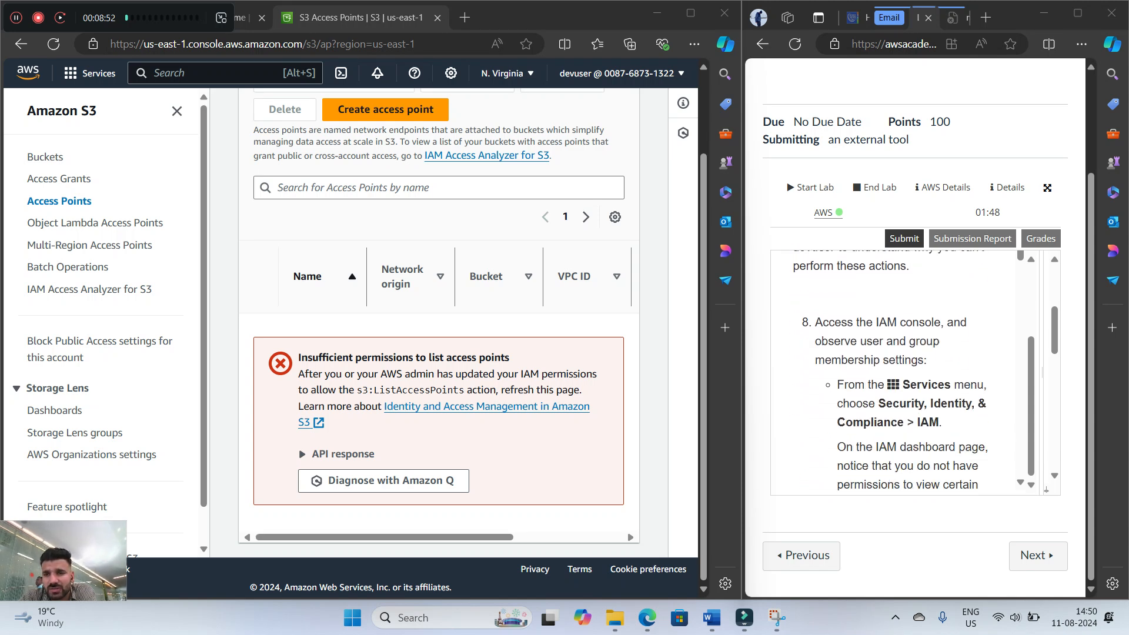
{"action": "left_click", "coordinate": [212, 73]}
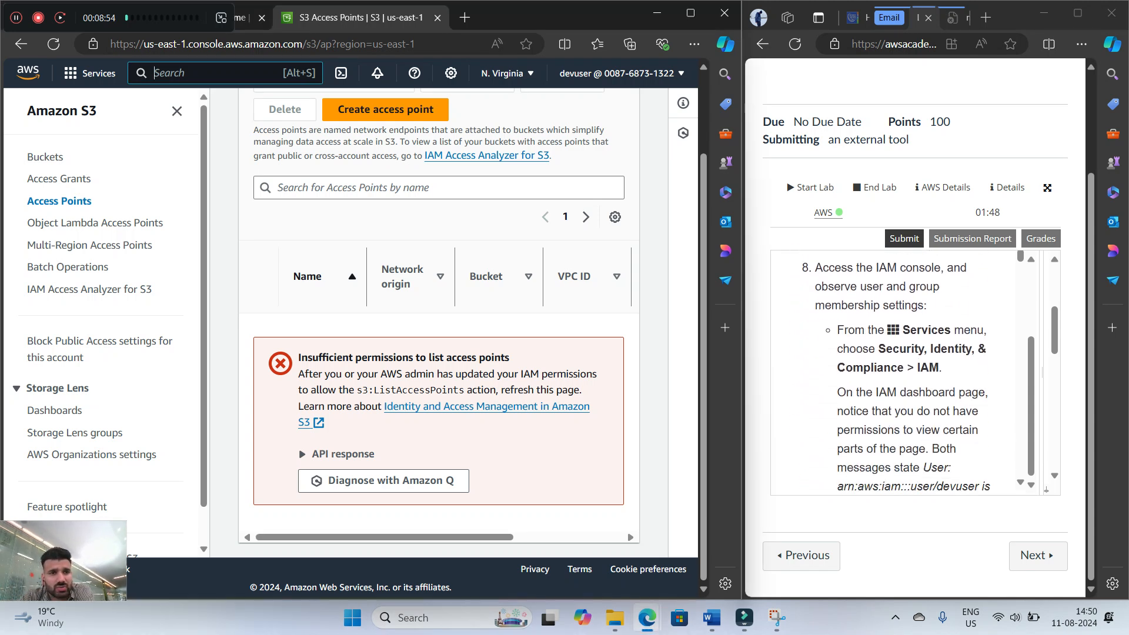
{"action": "type", "text": "iam"}
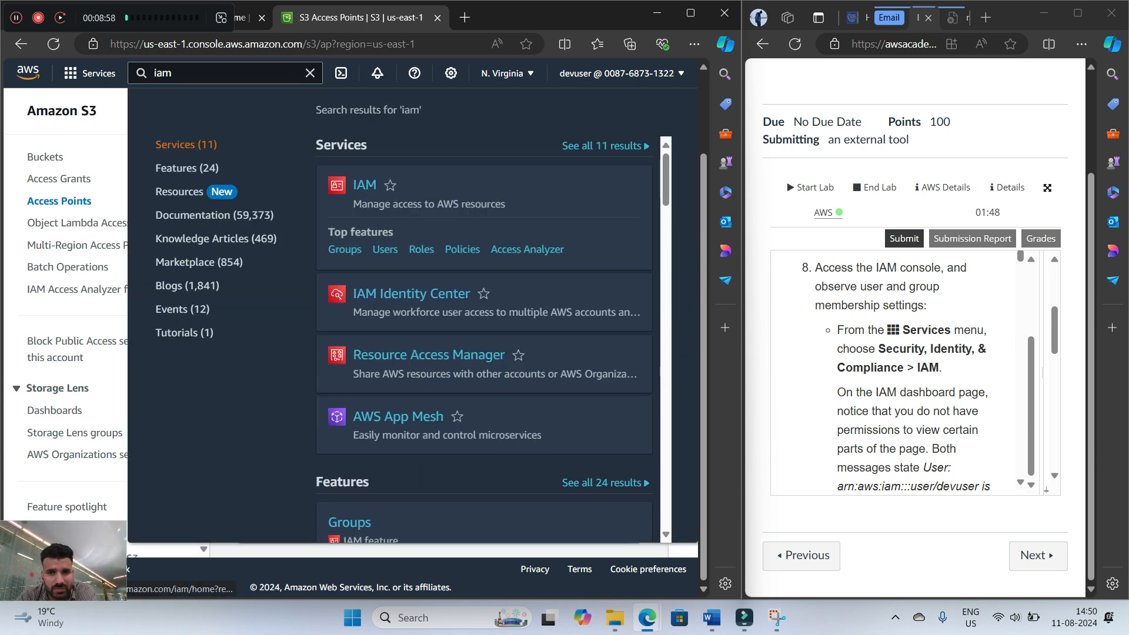
{"action": "key", "text": "Return"}
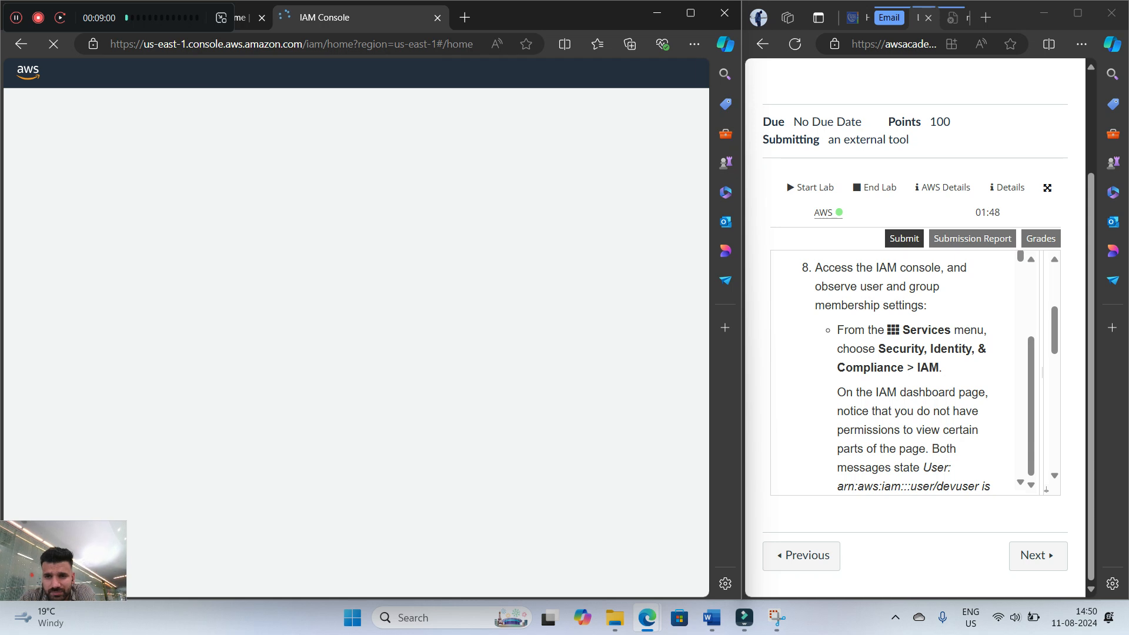
Examine the Security recommendations and IAM resources messages on the IAM dashboard against the description in step 8
{"action": "scroll", "coordinate": [905, 376], "scroll_direction": "down", "scroll_amount": 2}
{"action": "scroll", "coordinate": [906, 376], "scroll_direction": "up", "scroll_amount": 1}
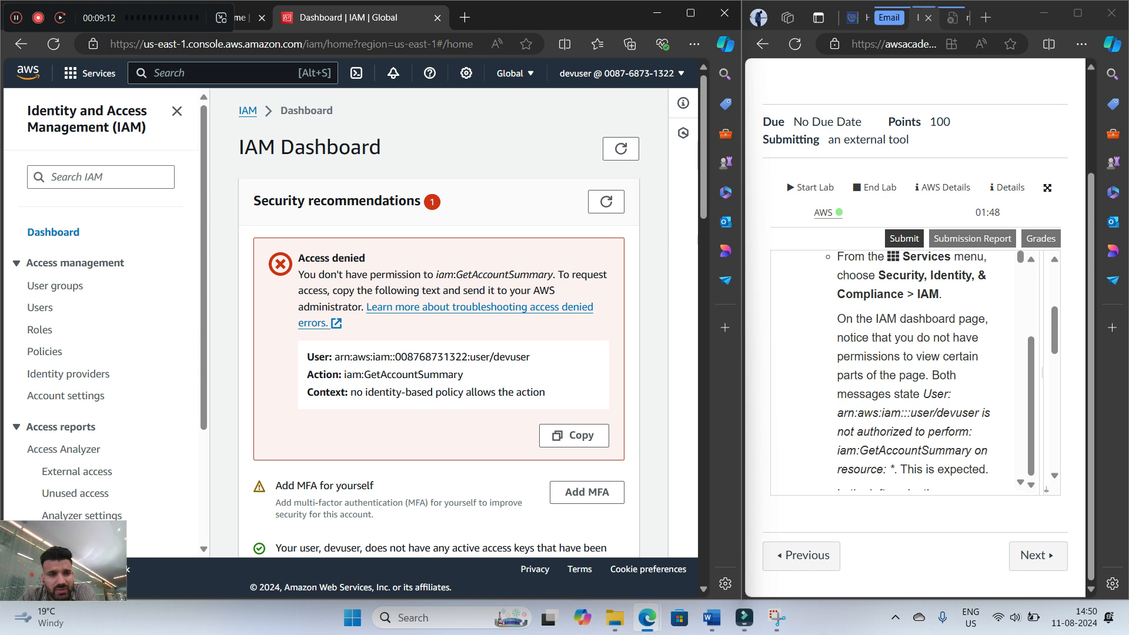
{"action": "scroll", "coordinate": [439, 322], "scroll_direction": "down", "scroll_amount": 5}
{"action": "scroll", "coordinate": [906, 371], "scroll_direction": "down", "scroll_amount": 1}
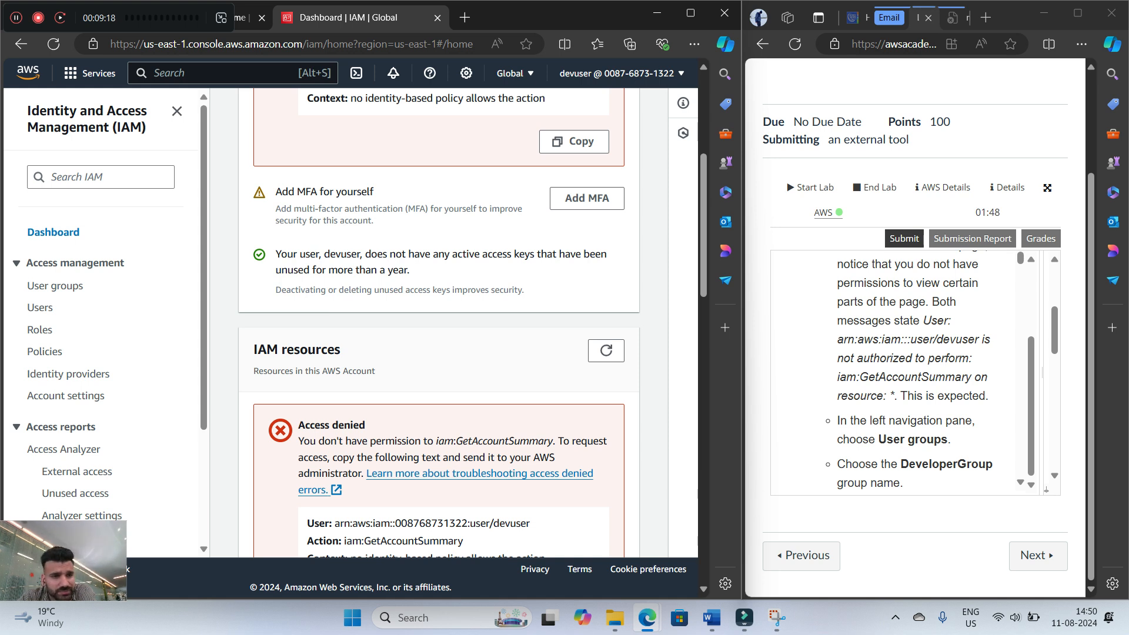
View the IAM Users list and check it against the user group instructions in step 8
{"action": "left_click", "coordinate": [40, 307]}
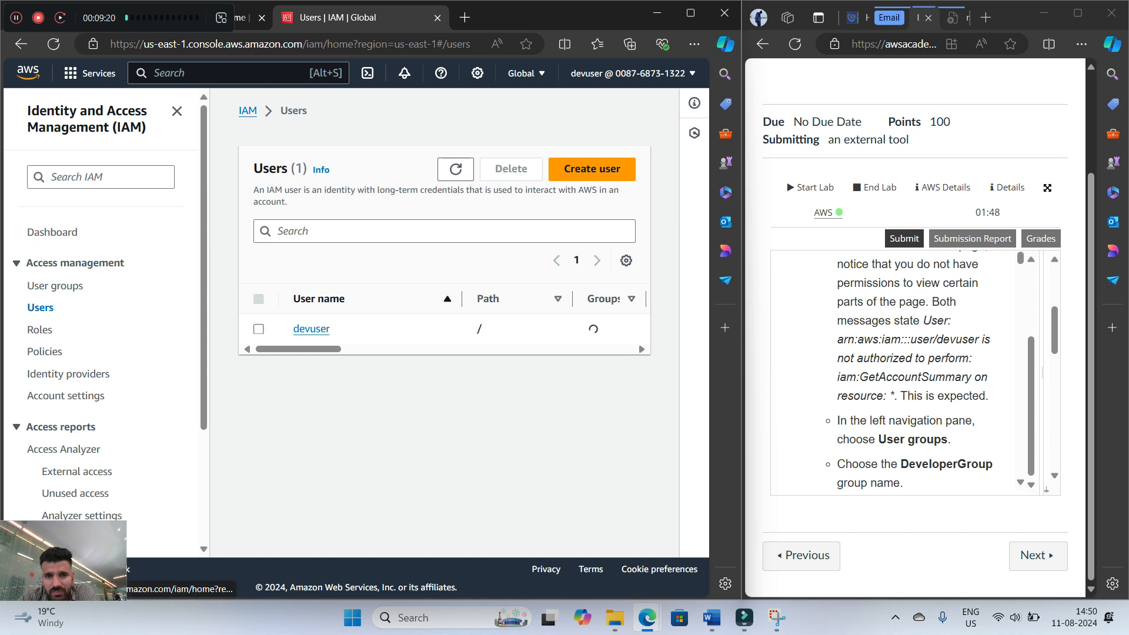
{"action": "scroll", "coordinate": [906, 371], "scroll_direction": "down", "scroll_amount": 1}
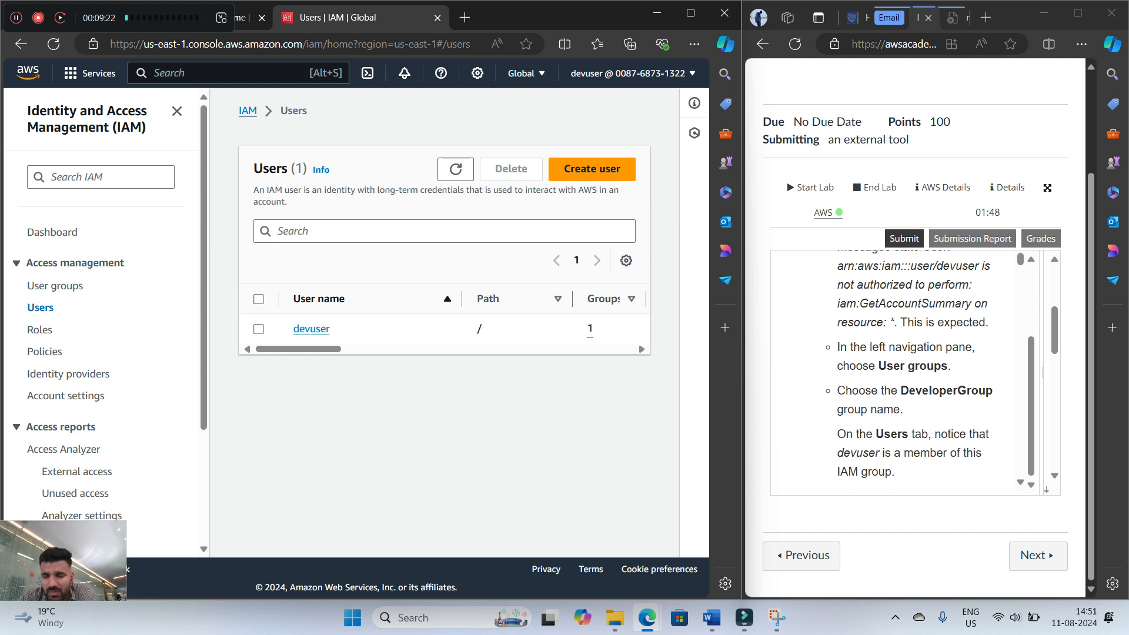
{"action": "scroll", "coordinate": [905, 371], "scroll_direction": "up", "scroll_amount": 1}
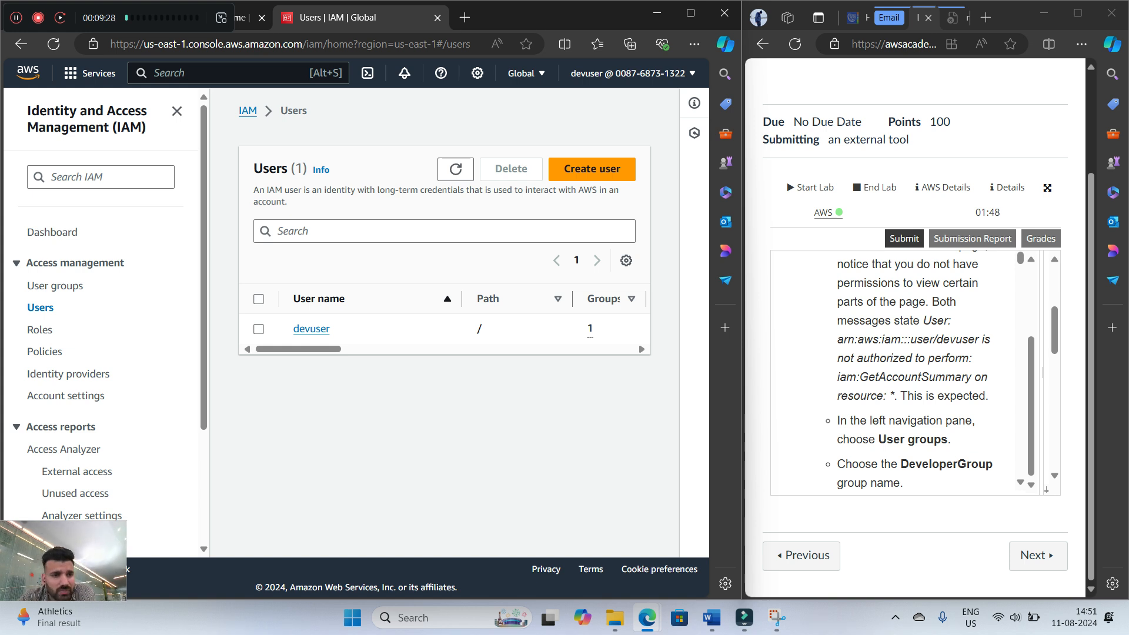
Return to the IAM dashboard and reread the permission message under Security recommendations
{"action": "left_click", "coordinate": [52, 232]}
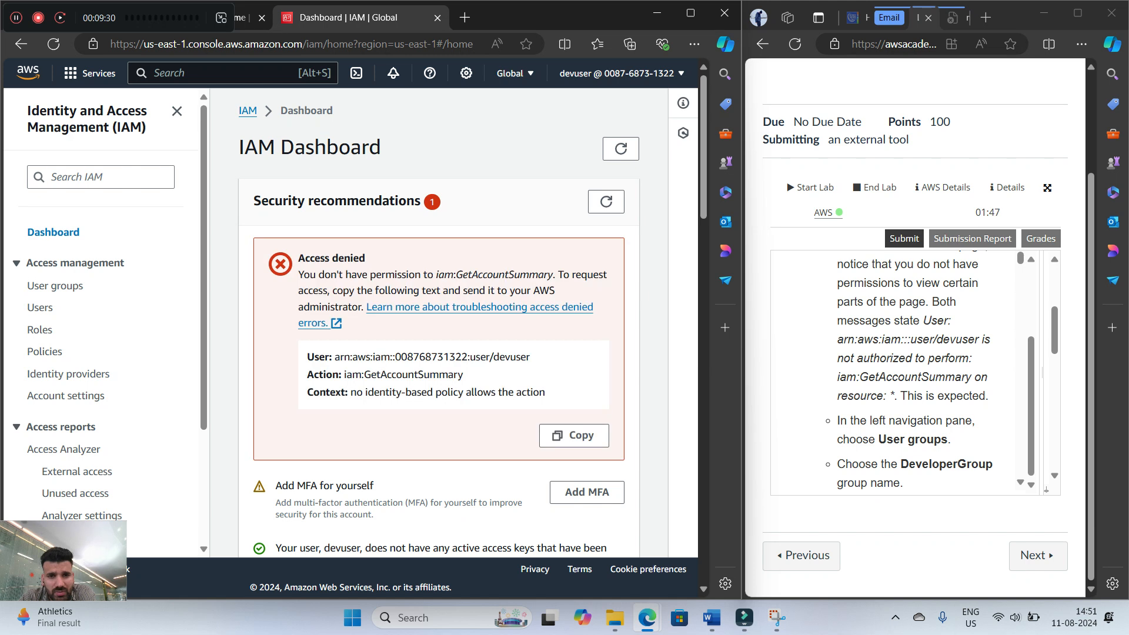
{"action": "left_click_drag", "start_coordinate": [370, 275], "coordinate": [559, 275]}
{"action": "left_click", "coordinate": [559, 276]}
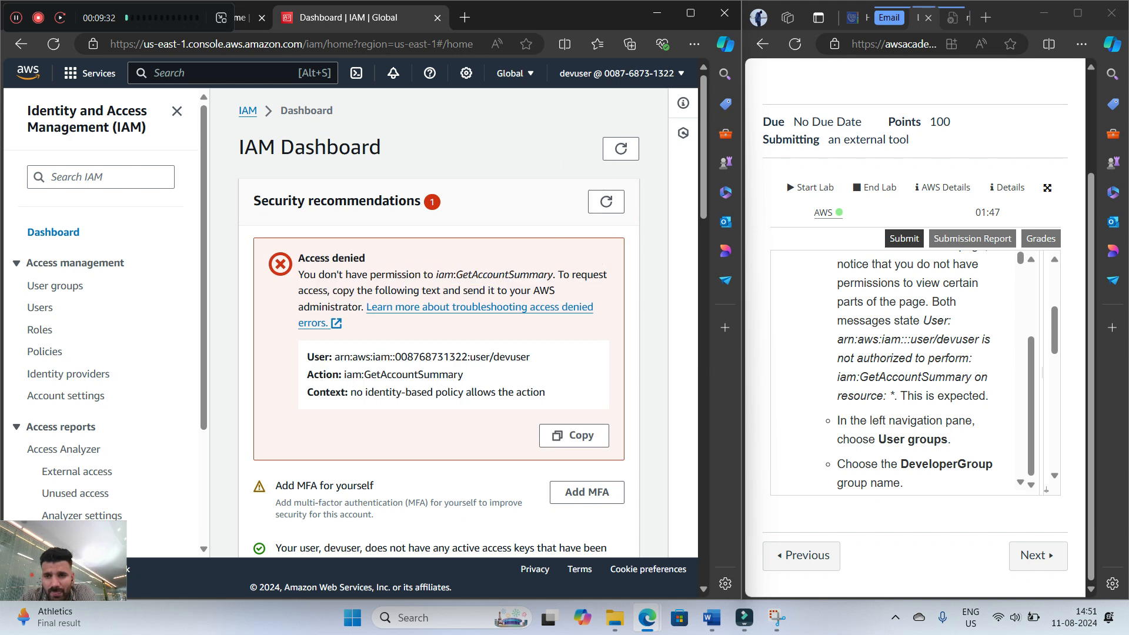
Follow step 8 of the lab instructions to open the IAM user groups and the details of DeveloperGroup
{"action": "scroll", "coordinate": [915, 371], "scroll_direction": "down", "scroll_amount": 1}
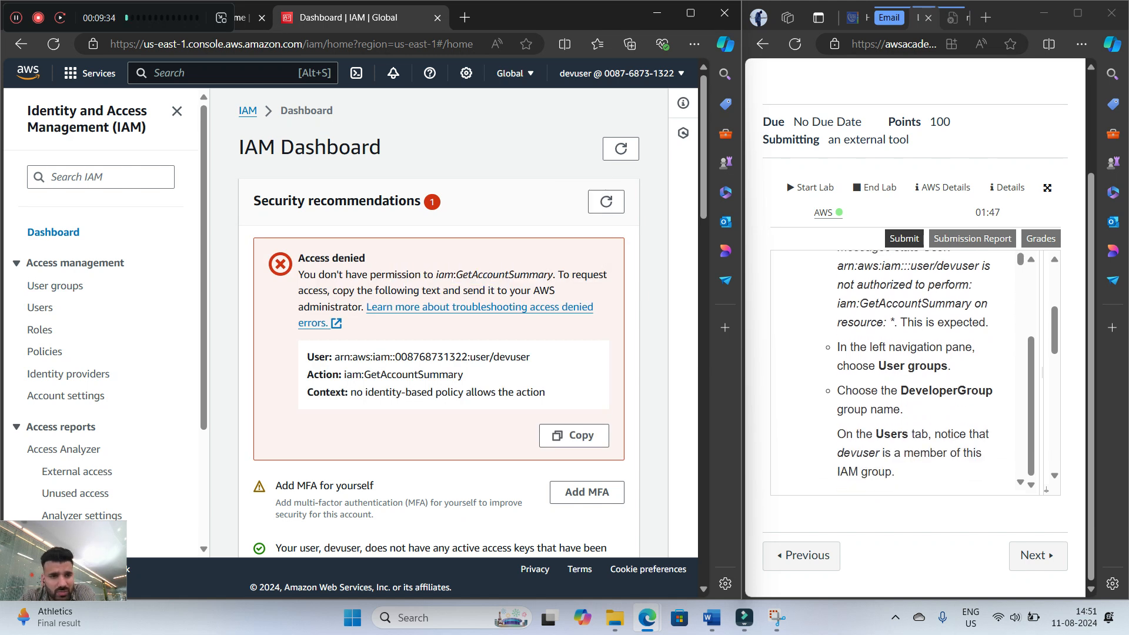
{"action": "left_click", "coordinate": [55, 286]}
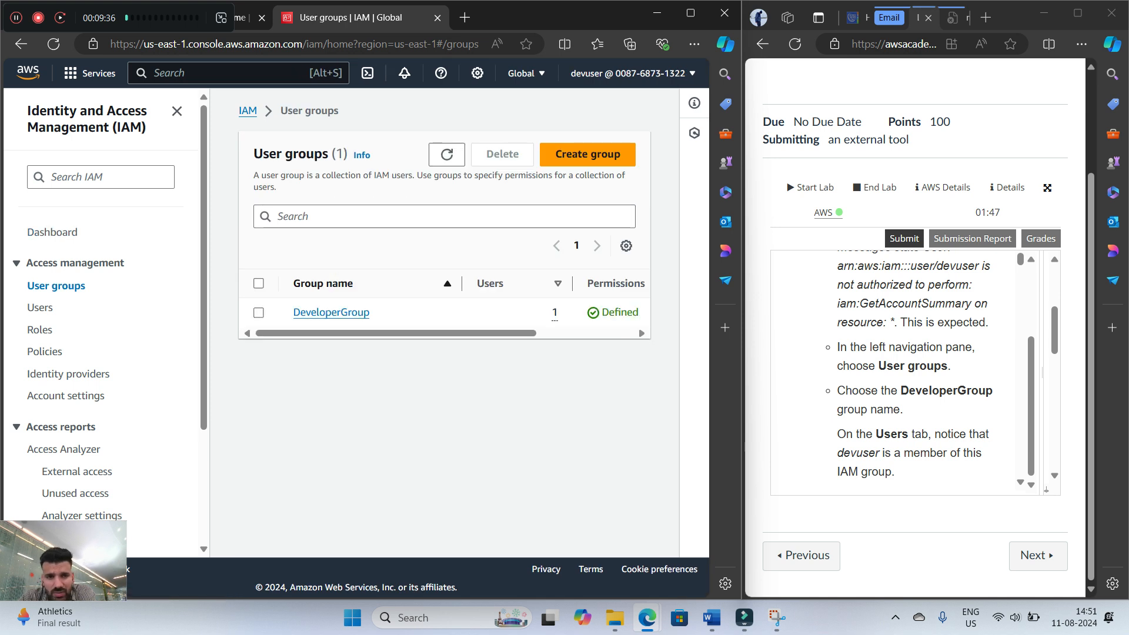
{"action": "left_click", "coordinate": [331, 312]}
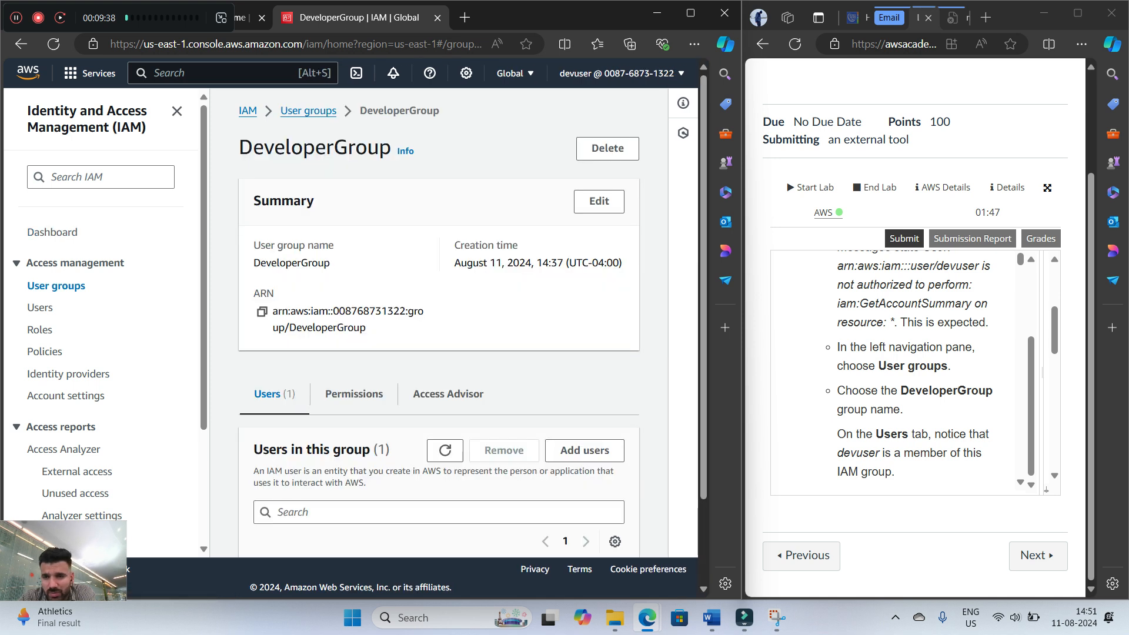
Read the next part of step 8 and examine all columns of the DeveloperGroup users list for devuser's membership
{"action": "scroll", "coordinate": [914, 371], "scroll_direction": "down", "scroll_amount": 1}
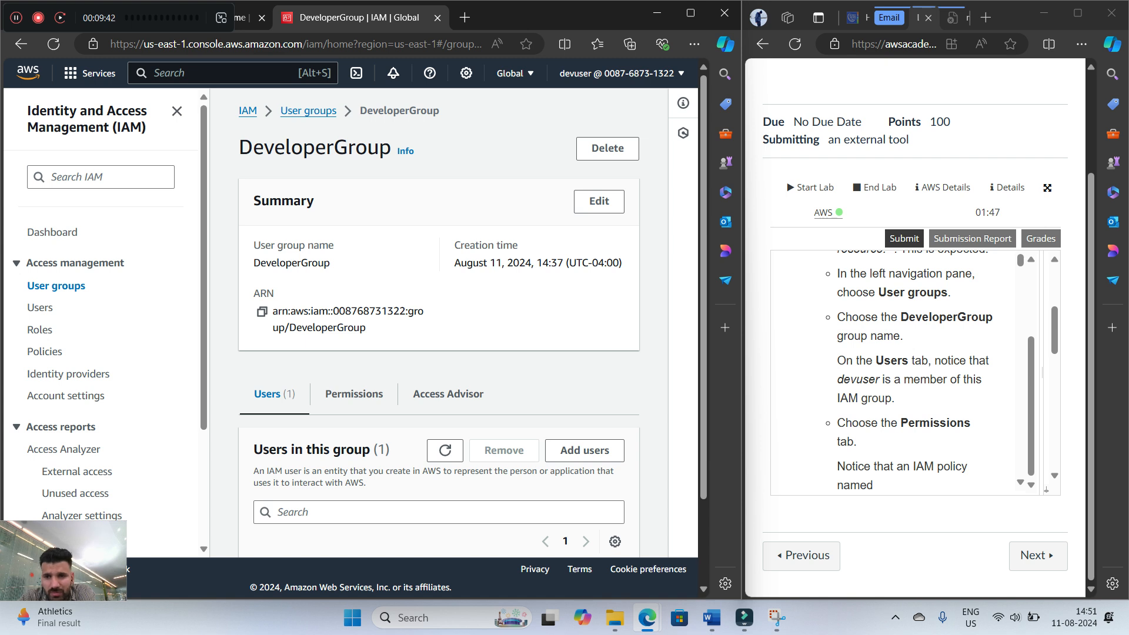
{"action": "scroll", "coordinate": [439, 324], "scroll_direction": "down", "scroll_amount": 2}
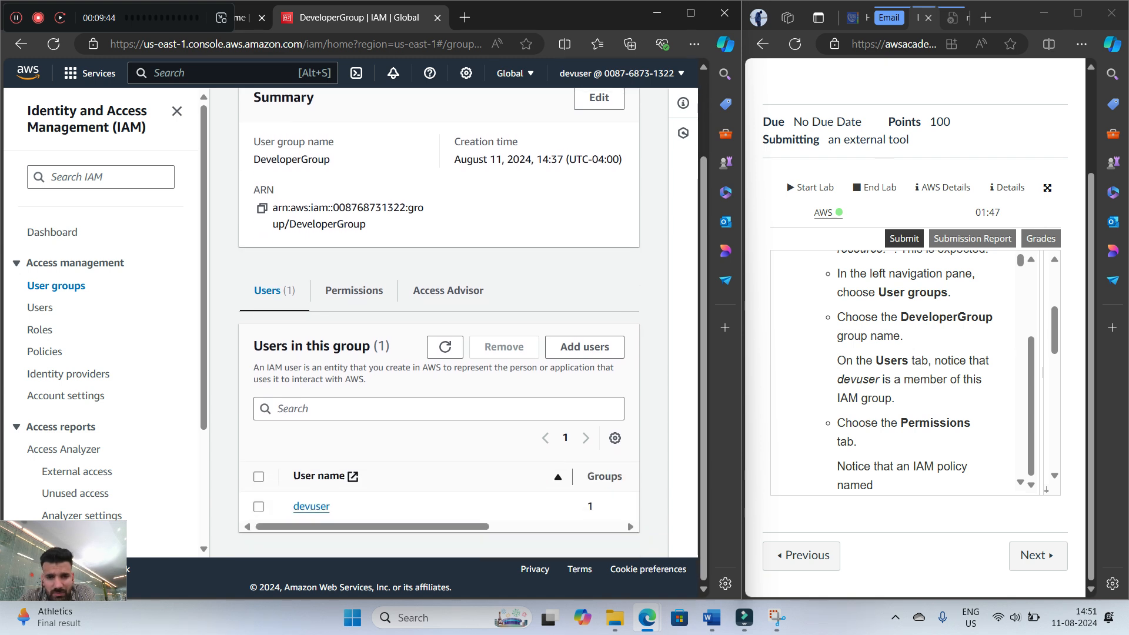
{"action": "scroll", "coordinate": [438, 500], "scroll_direction": "right", "scroll_amount": 3}
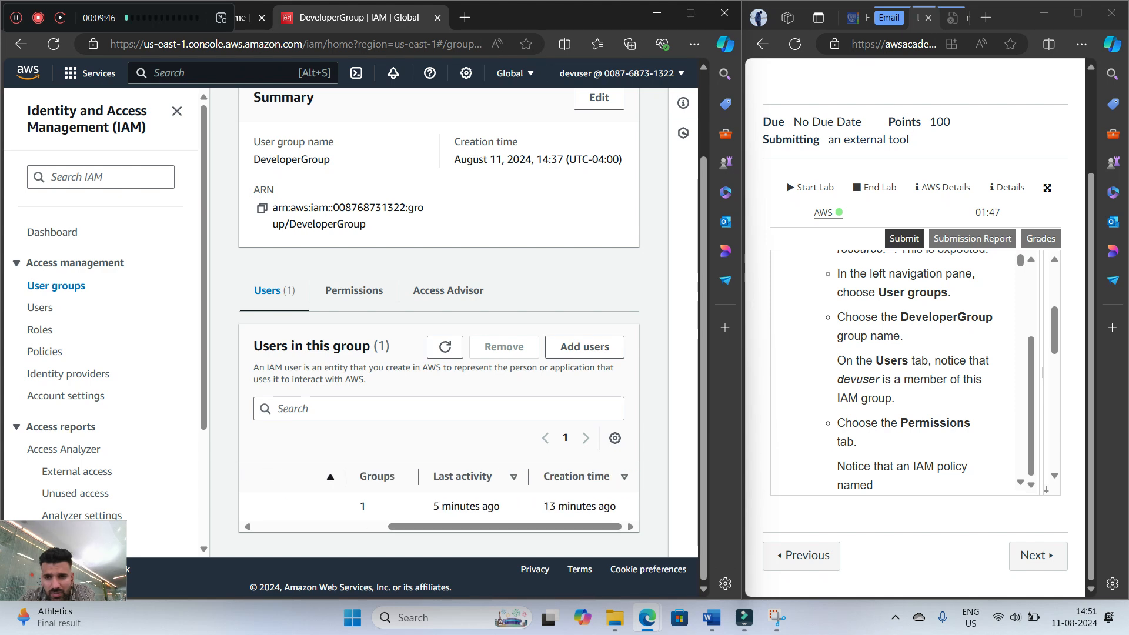
{"action": "scroll", "coordinate": [439, 500], "scroll_direction": "left", "scroll_amount": 3}
{"action": "scroll", "coordinate": [439, 500], "scroll_direction": "right", "scroll_amount": 3}
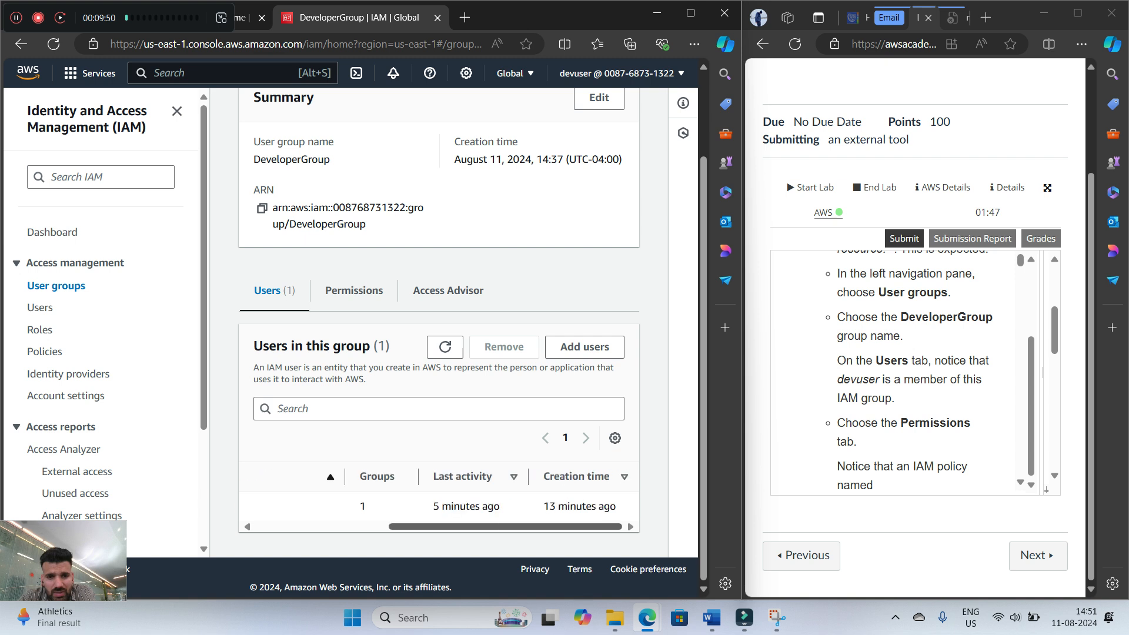
{"action": "scroll", "coordinate": [438, 499], "scroll_direction": "left", "scroll_amount": 3}
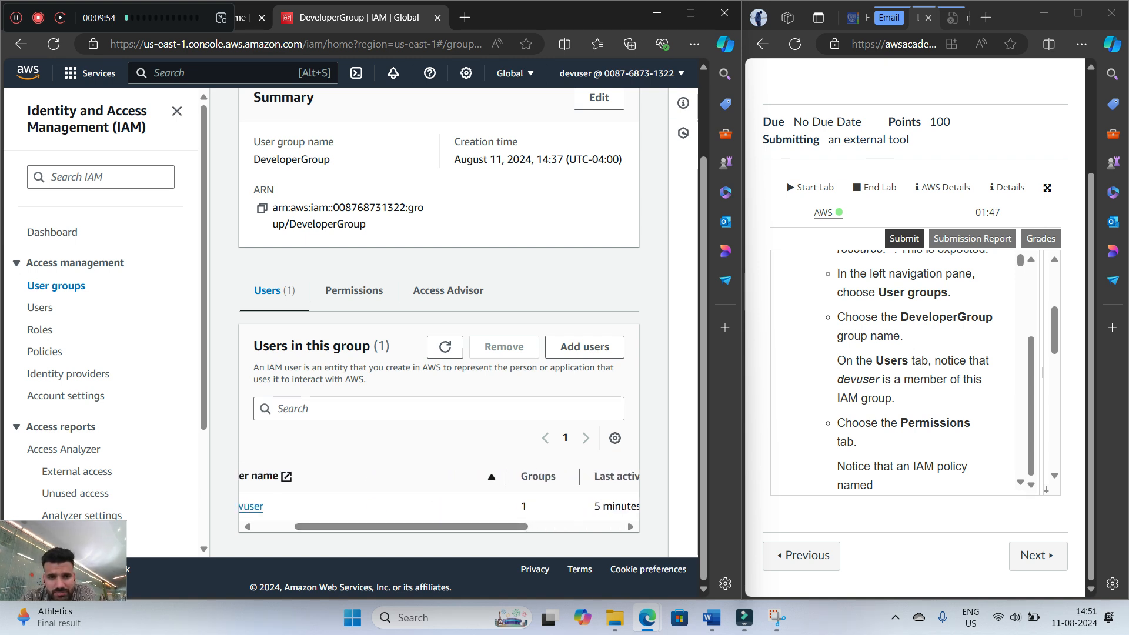
{"action": "scroll", "coordinate": [439, 500], "scroll_direction": "left", "scroll_amount": 2}
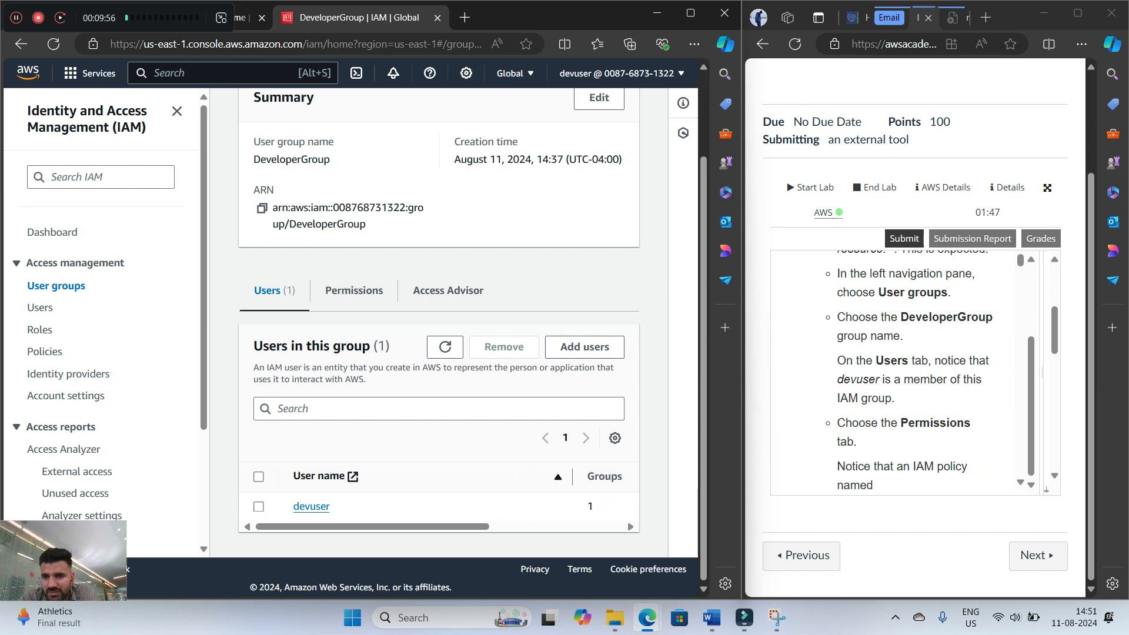
Show DeveloperGroup's permissions policies and read the lab instructions from the end of step 8 into step 9
{"action": "scroll", "coordinate": [915, 370], "scroll_direction": "down", "scroll_amount": 2}
{"action": "left_click", "coordinate": [354, 290]}
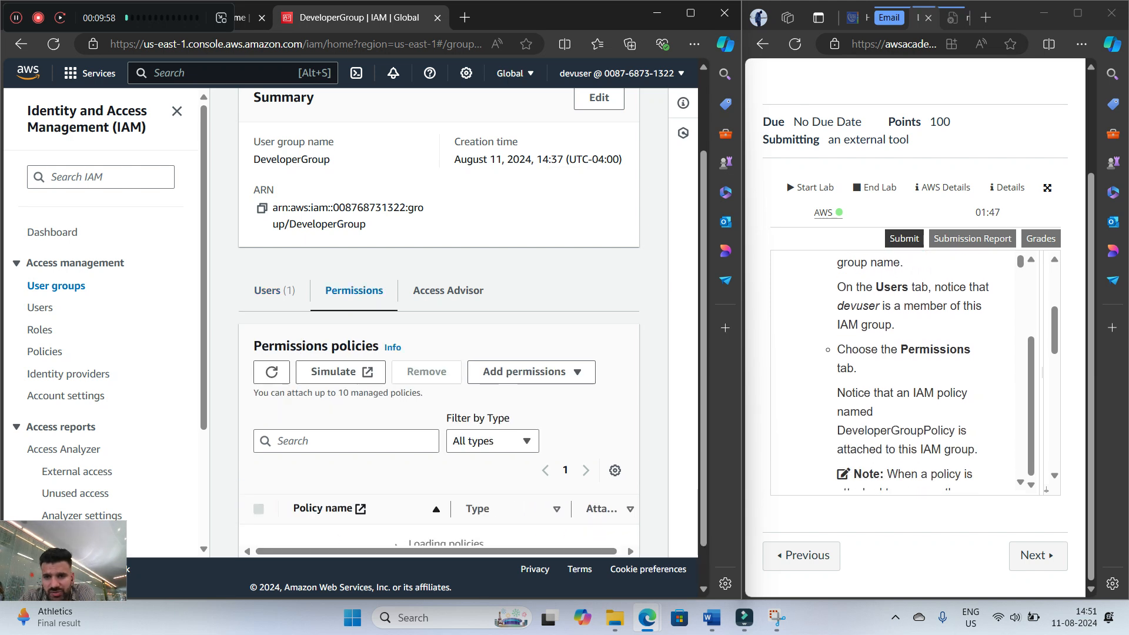
{"action": "scroll", "coordinate": [439, 323], "scroll_direction": "down", "scroll_amount": 1}
{"action": "scroll", "coordinate": [906, 370], "scroll_direction": "down", "scroll_amount": 2}
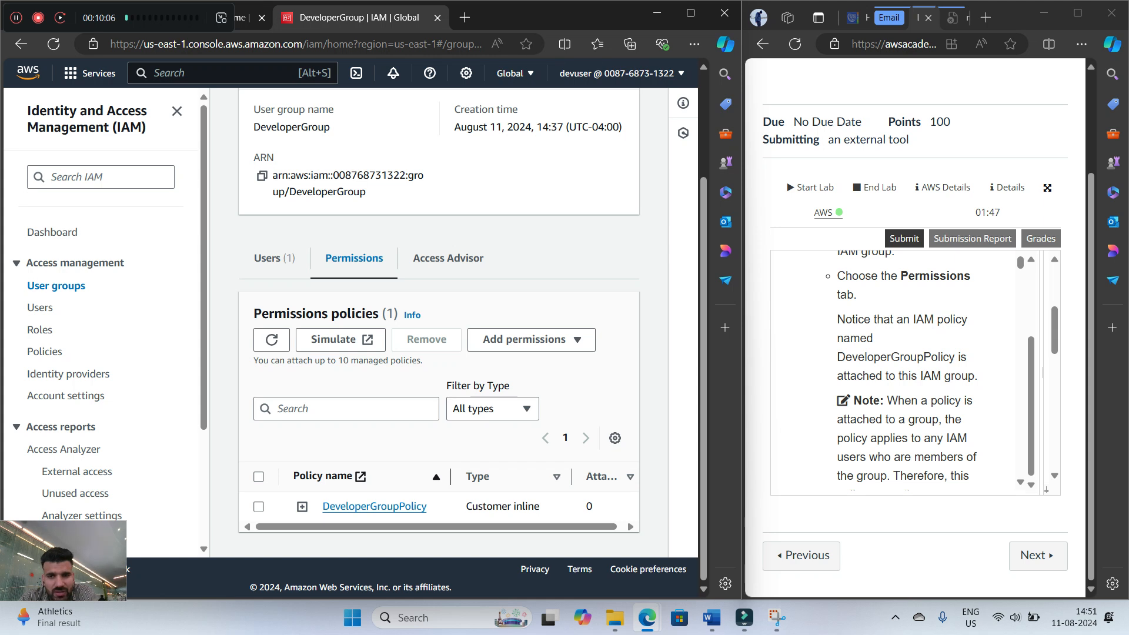
{"action": "scroll", "coordinate": [905, 370], "scroll_direction": "down", "scroll_amount": 4}
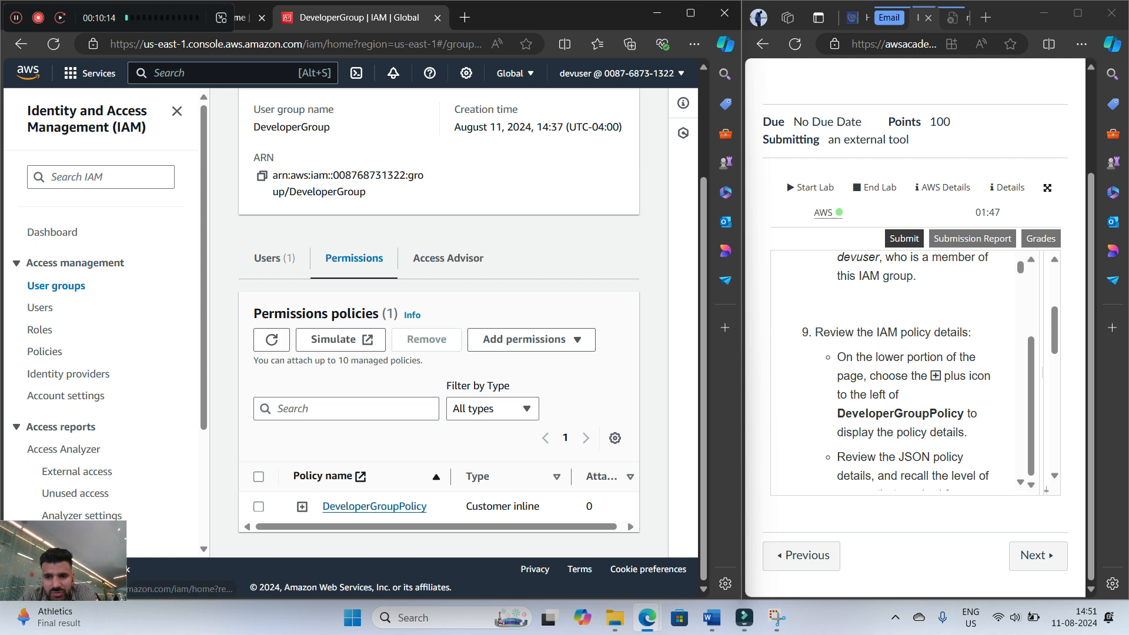
Expand DeveloperGroupPolicy and review its full JSON, from the version through the allowed actions to the resource and effect
{"action": "left_click", "coordinate": [302, 506]}
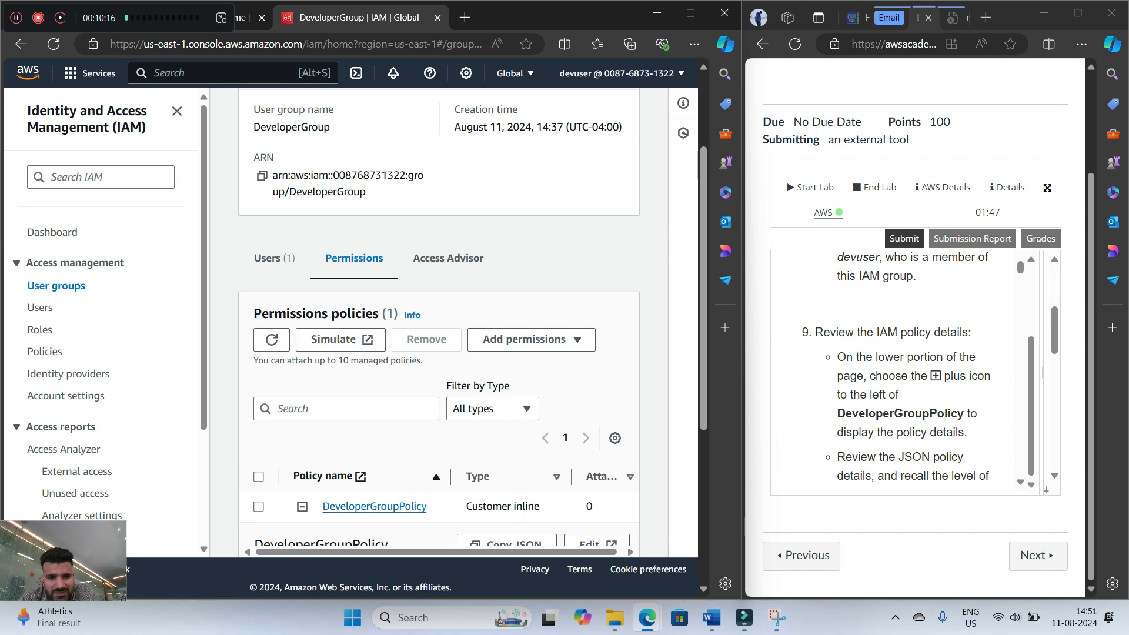
{"action": "scroll", "coordinate": [302, 412], "scroll_direction": "down", "scroll_amount": 5}
{"action": "scroll", "coordinate": [438, 406], "scroll_direction": "down", "scroll_amount": 3}
{"action": "scroll", "coordinate": [438, 406], "scroll_direction": "up", "scroll_amount": 5}
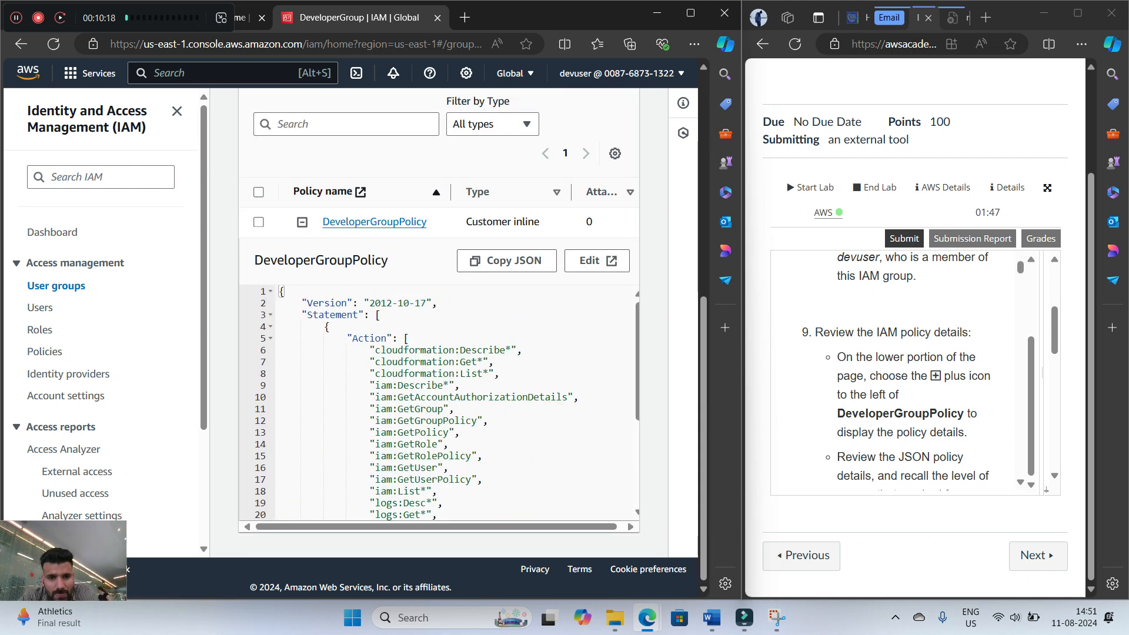
{"action": "scroll", "coordinate": [439, 406], "scroll_direction": "up", "scroll_amount": 2}
{"action": "scroll", "coordinate": [438, 423], "scroll_direction": "up", "scroll_amount": 1}
{"action": "scroll", "coordinate": [438, 424], "scroll_direction": "down", "scroll_amount": 3}
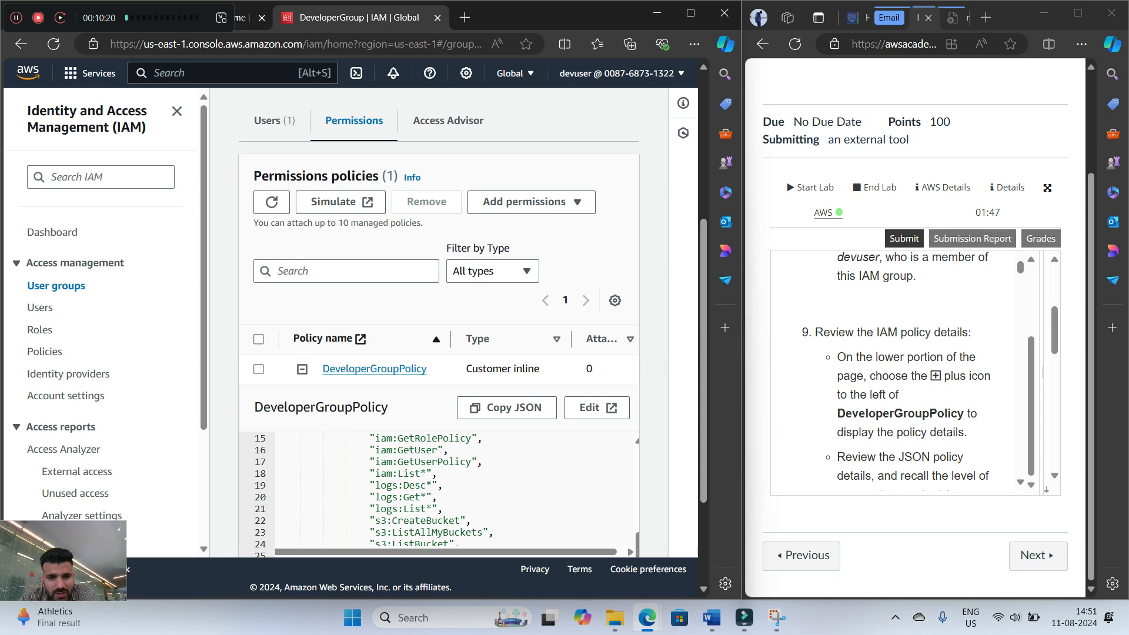
{"action": "scroll", "coordinate": [438, 423], "scroll_direction": "down", "scroll_amount": 3}
{"action": "scroll", "coordinate": [438, 424], "scroll_direction": "up", "scroll_amount": 2}
{"action": "scroll", "coordinate": [438, 406], "scroll_direction": "up", "scroll_amount": 2}
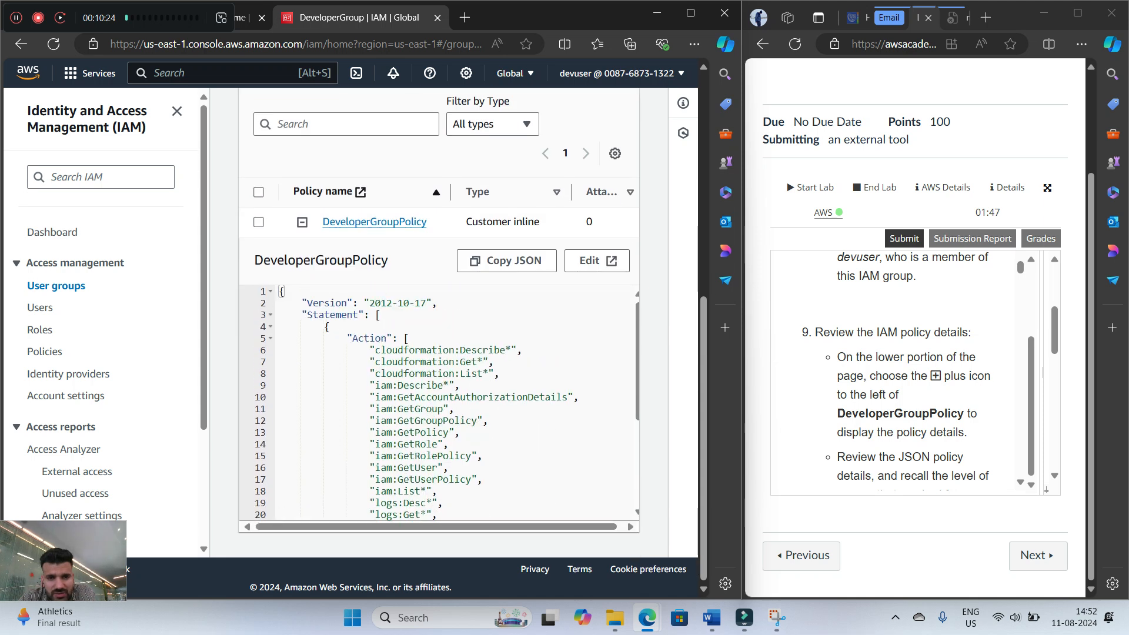
{"action": "scroll", "coordinate": [439, 406], "scroll_direction": "down", "scroll_amount": 3}
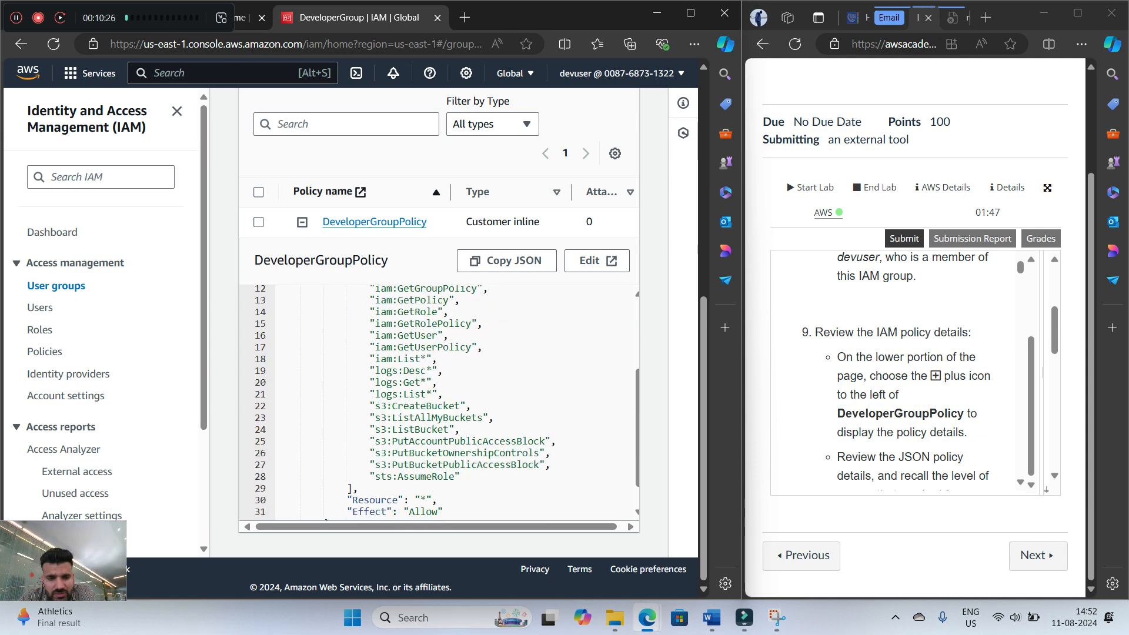
{"action": "scroll", "coordinate": [438, 405], "scroll_direction": "down", "scroll_amount": 1}
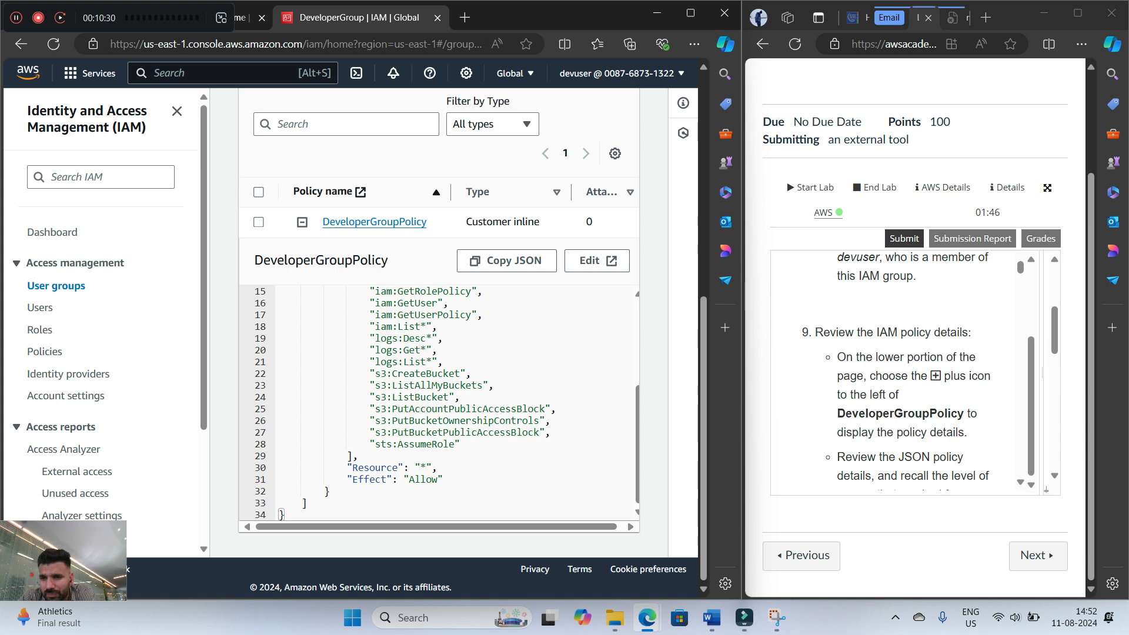
Read the step 9 notes on the EC2, IAM and S3 actions and the step 10 instructions for saving the policy
{"action": "scroll", "coordinate": [900, 370], "scroll_direction": "down", "scroll_amount": 1}
{"action": "scroll", "coordinate": [900, 371], "scroll_direction": "down", "scroll_amount": 1}
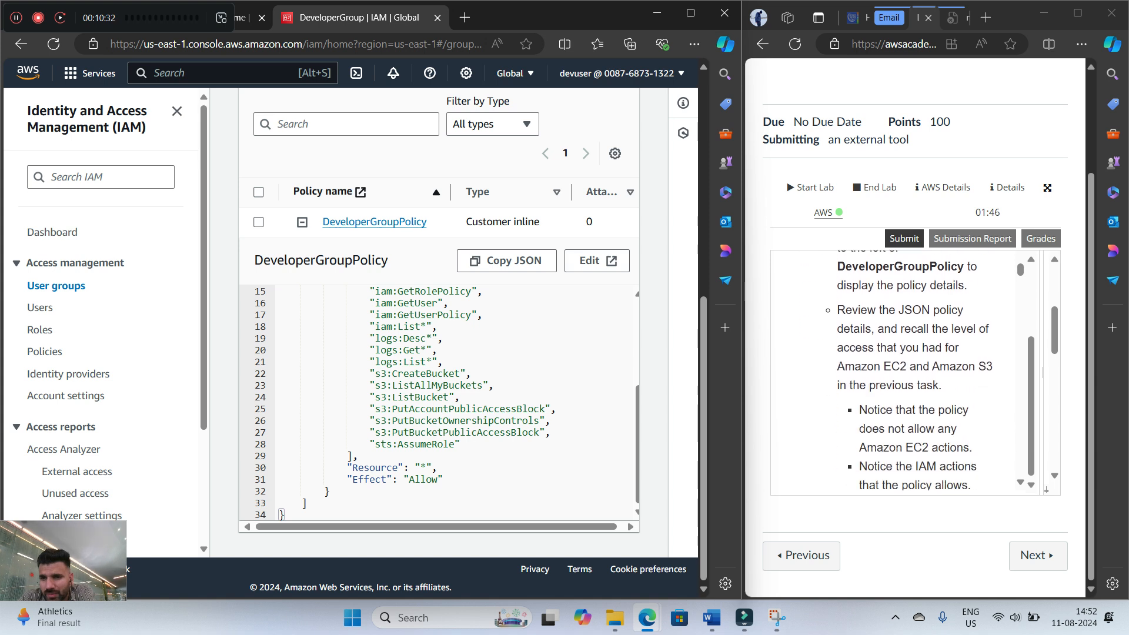
{"action": "scroll", "coordinate": [899, 371], "scroll_direction": "down", "scroll_amount": 8}
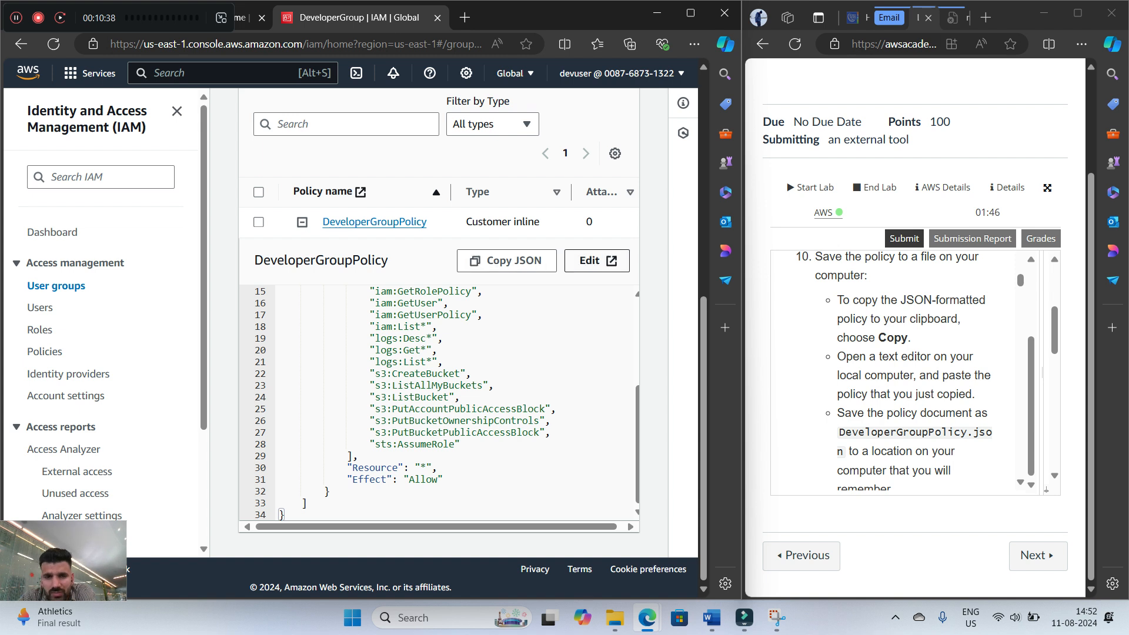
{"action": "scroll", "coordinate": [900, 370], "scroll_direction": "up", "scroll_amount": 3}
{"action": "scroll", "coordinate": [900, 371], "scroll_direction": "up", "scroll_amount": 2}
{"action": "scroll", "coordinate": [900, 371], "scroll_direction": "down", "scroll_amount": 3}
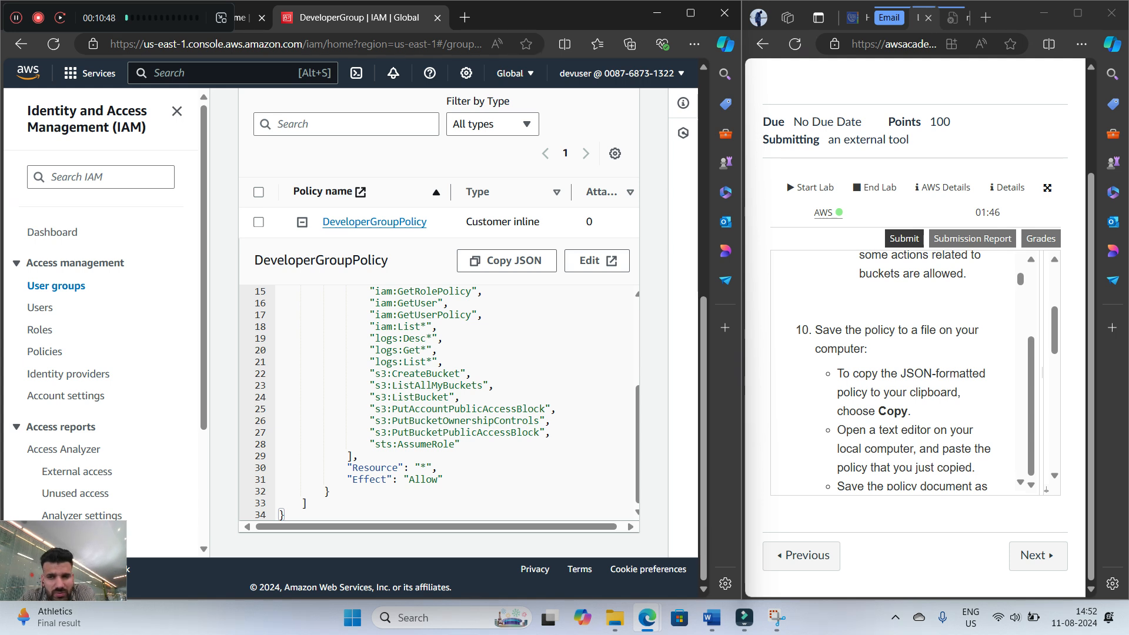
Copy the DeveloperGroupPolicy JSON and paste it into an empty document in Notepad
{"action": "left_click", "coordinate": [506, 260]}
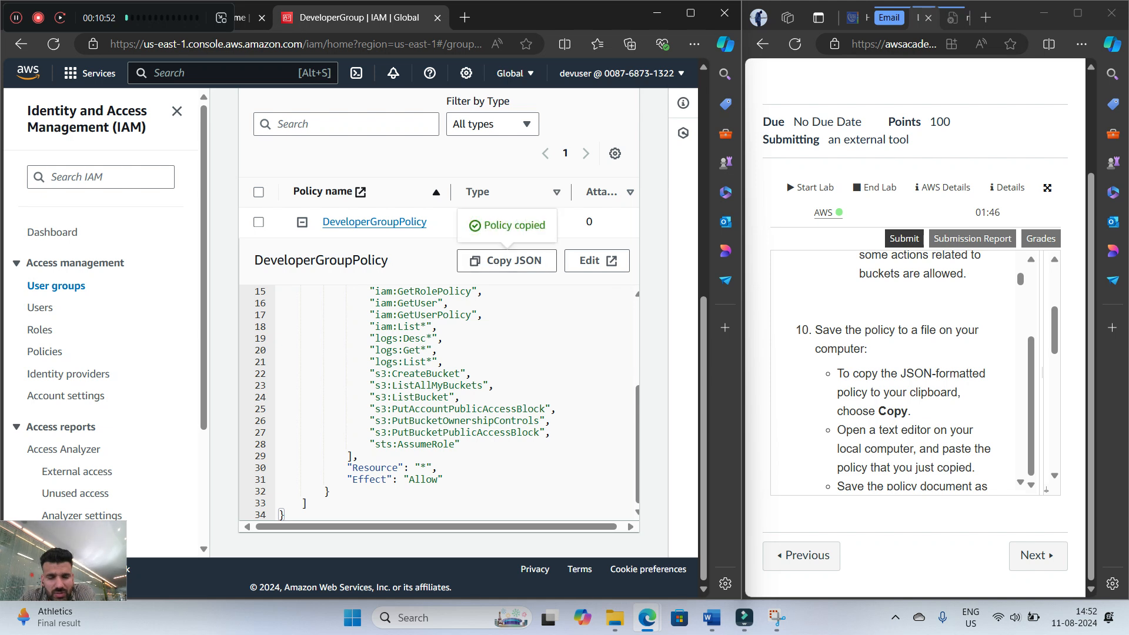
{"action": "scroll", "coordinate": [905, 371], "scroll_direction": "down", "scroll_amount": 2}
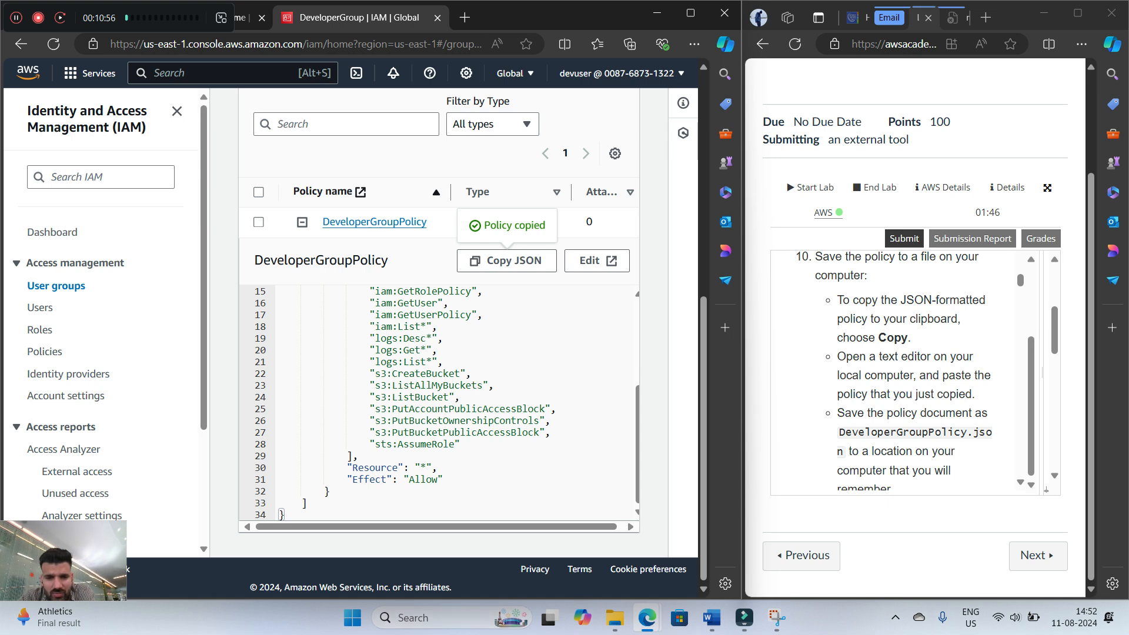
{"action": "key", "text": "super"}
{"action": "type", "text": "note"}
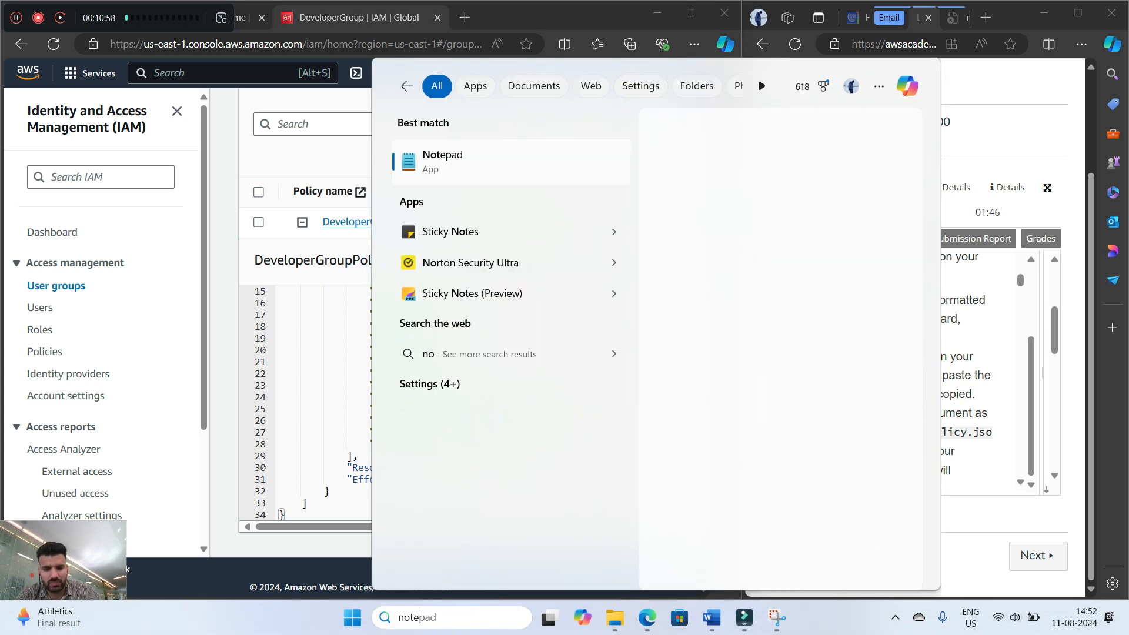
{"action": "key", "text": "Return"}
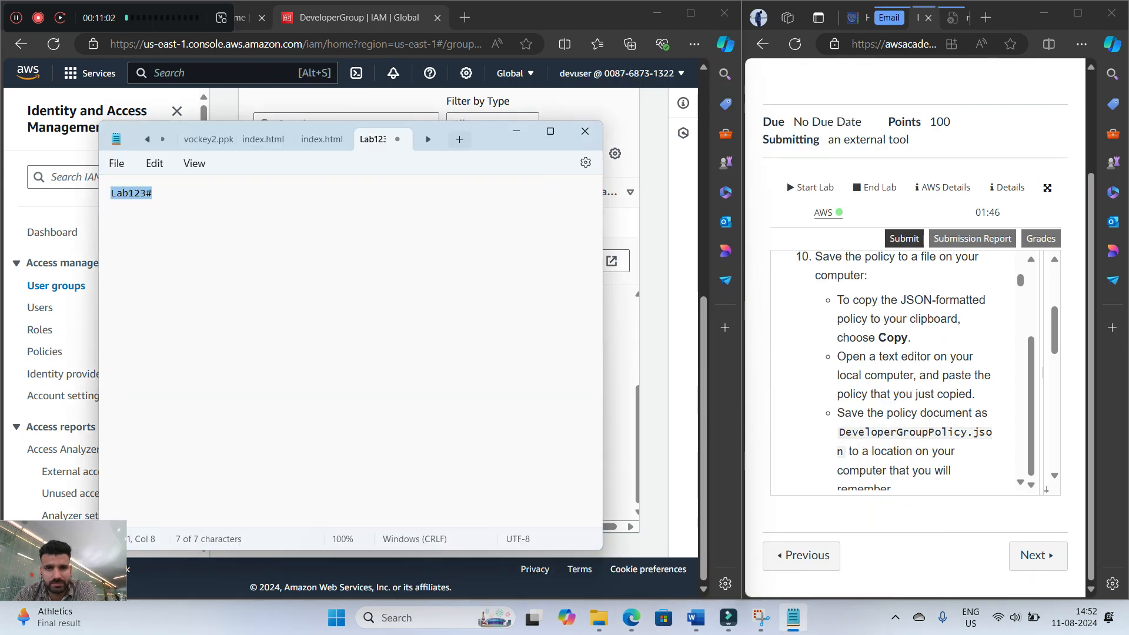
{"action": "key", "text": "BackSpace"}
{"action": "right_click", "coordinate": [219, 369]}
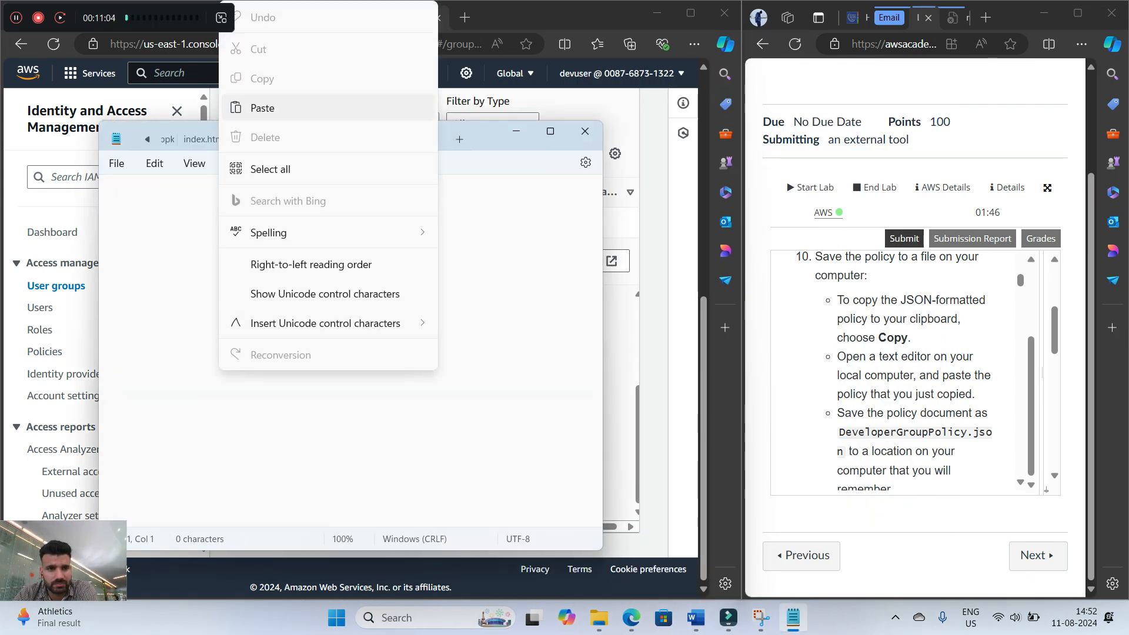
{"action": "left_click", "coordinate": [263, 107]}
{"action": "scroll", "coordinate": [351, 347], "scroll_direction": "up", "scroll_amount": 3}
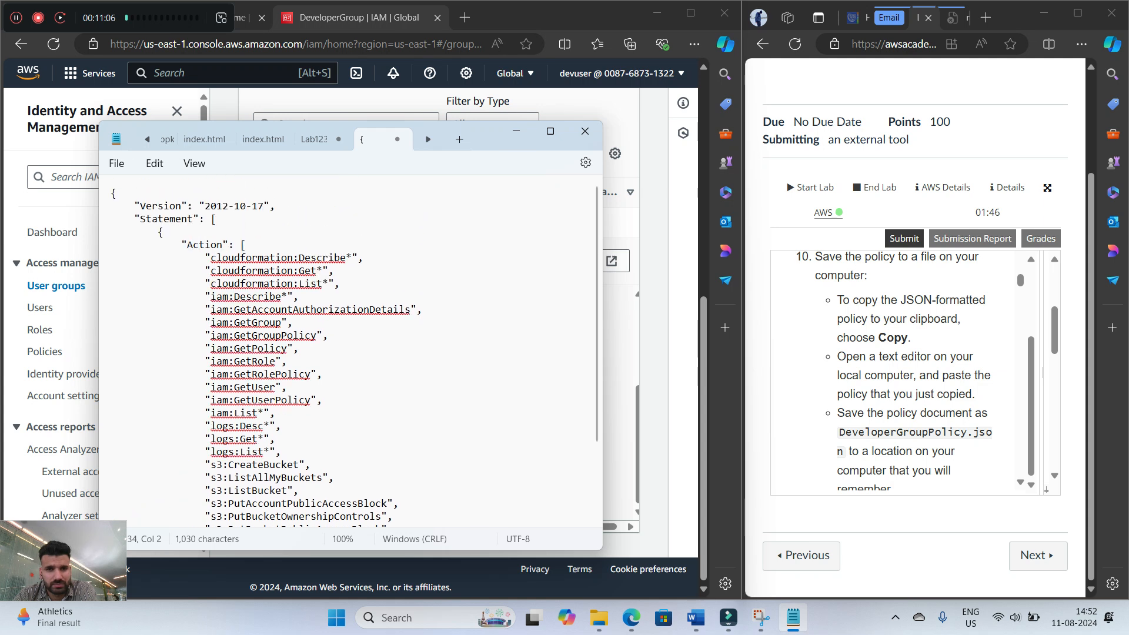
Save the pasted policy in the Downloads folder as DeveloperGroupPolicy.json, the file name given in step 10, with the All files type
{"action": "left_click", "coordinate": [517, 132]}
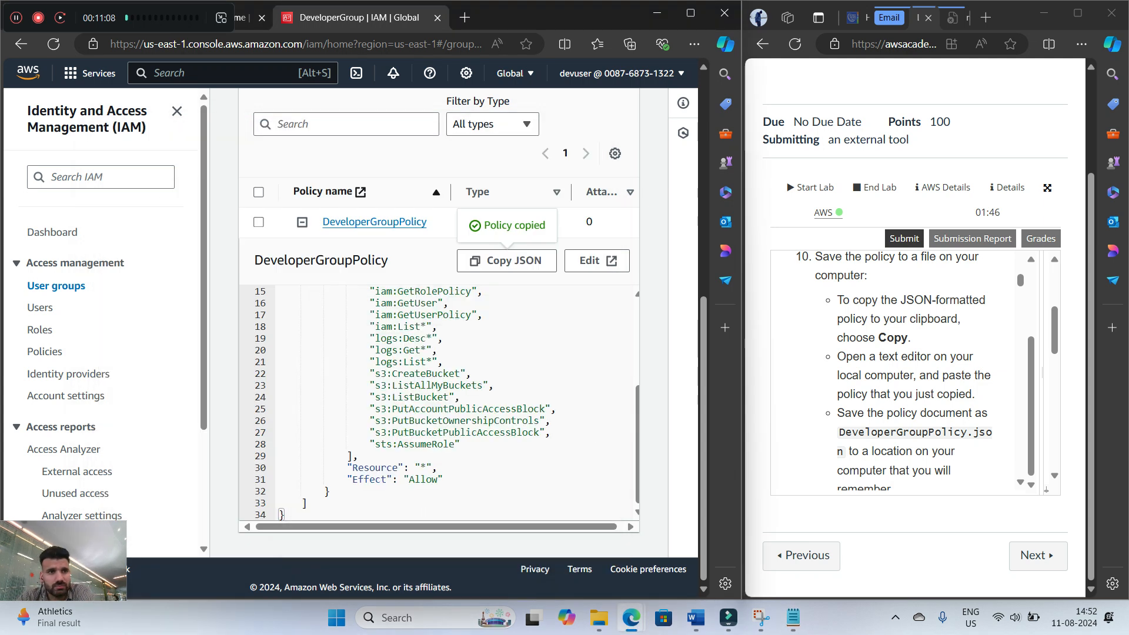
{"action": "scroll", "coordinate": [900, 371], "scroll_direction": "down", "scroll_amount": 3}
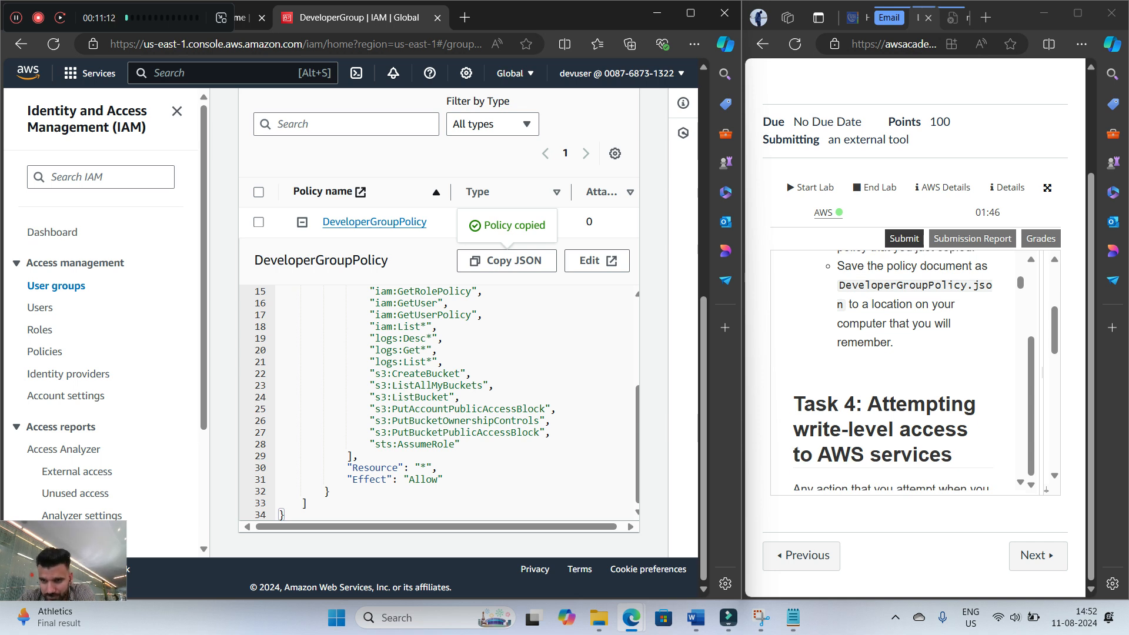
{"action": "scroll", "coordinate": [900, 370], "scroll_direction": "up", "scroll_amount": 1}
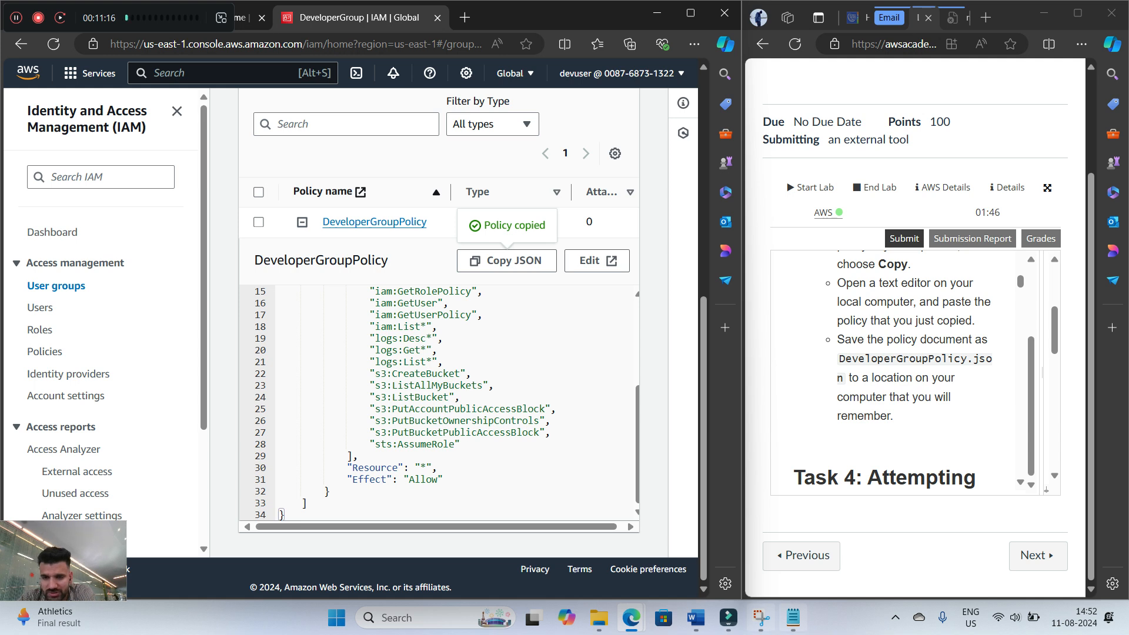
{"action": "left_click", "coordinate": [793, 617]}
{"action": "left_click", "coordinate": [116, 163]}
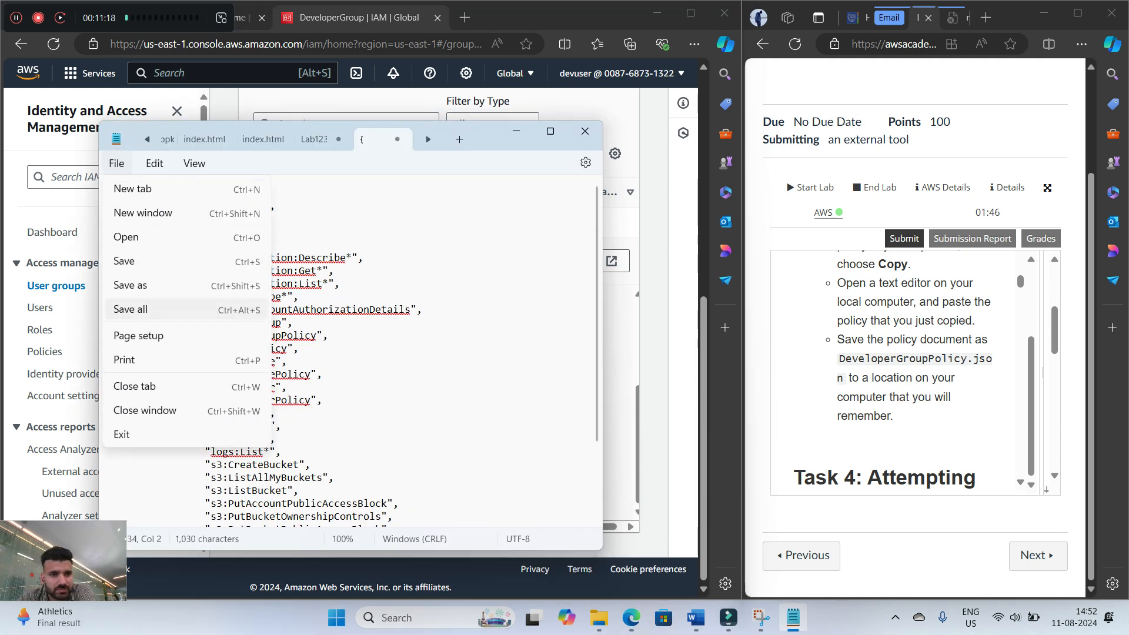
{"action": "left_click", "coordinate": [136, 285]}
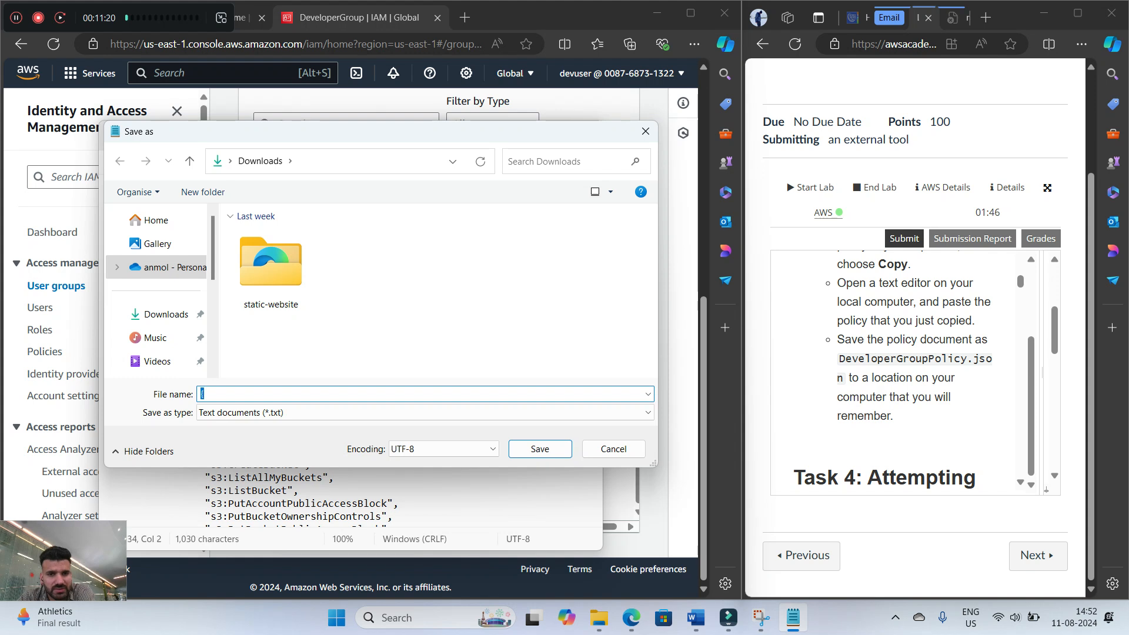
{"action": "double_click", "coordinate": [847, 377]}
{"action": "key", "text": "ctrl+c"}
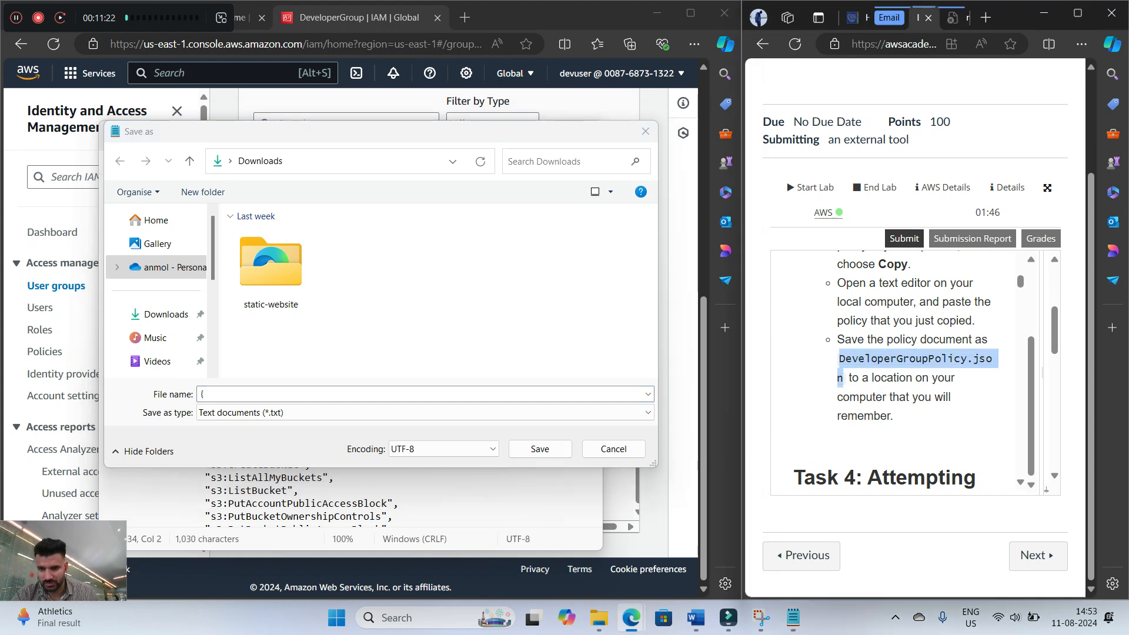
{"action": "key", "text": "alt+Tab"}
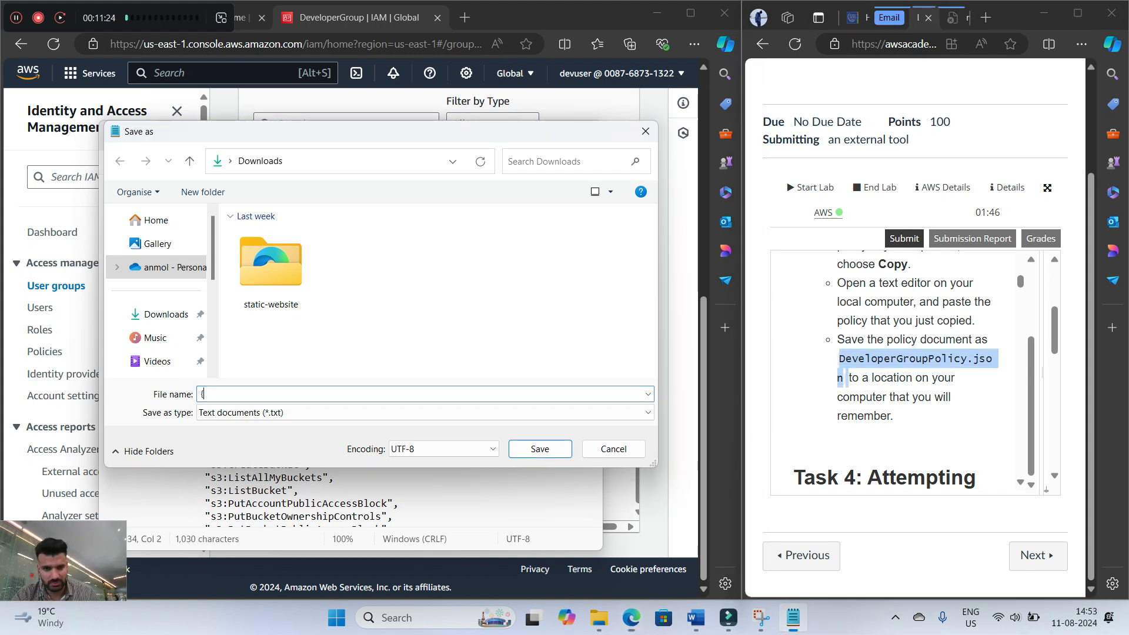
{"action": "key", "text": "BackSpace"}
{"action": "key", "text": "ctrl+v"}
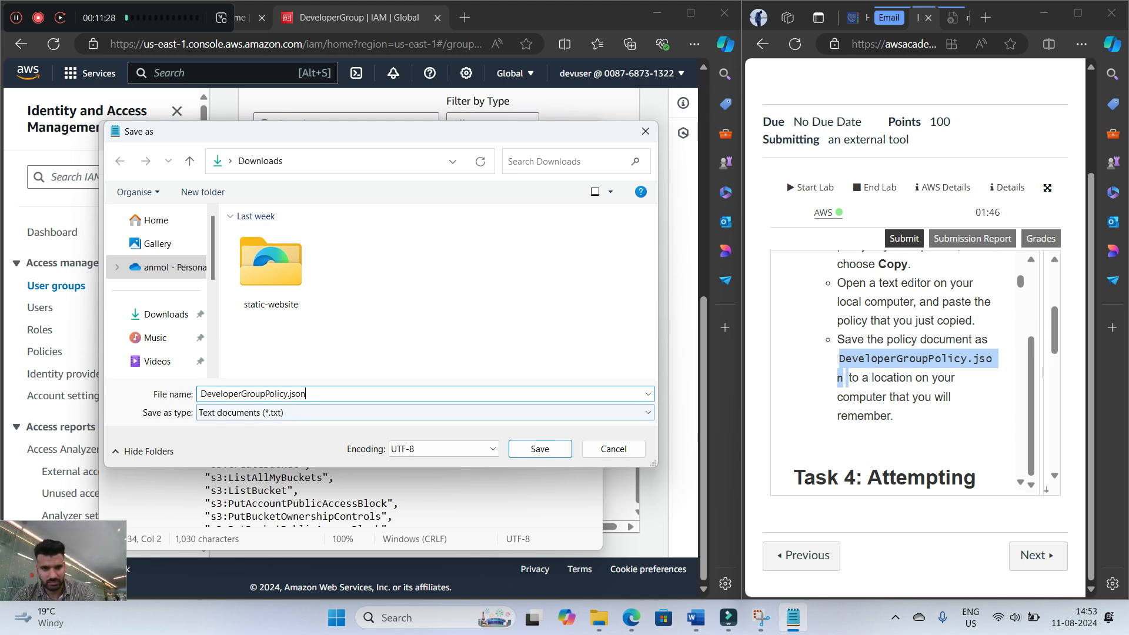
{"action": "left_click", "coordinate": [425, 413]}
{"action": "key", "text": "Return"}
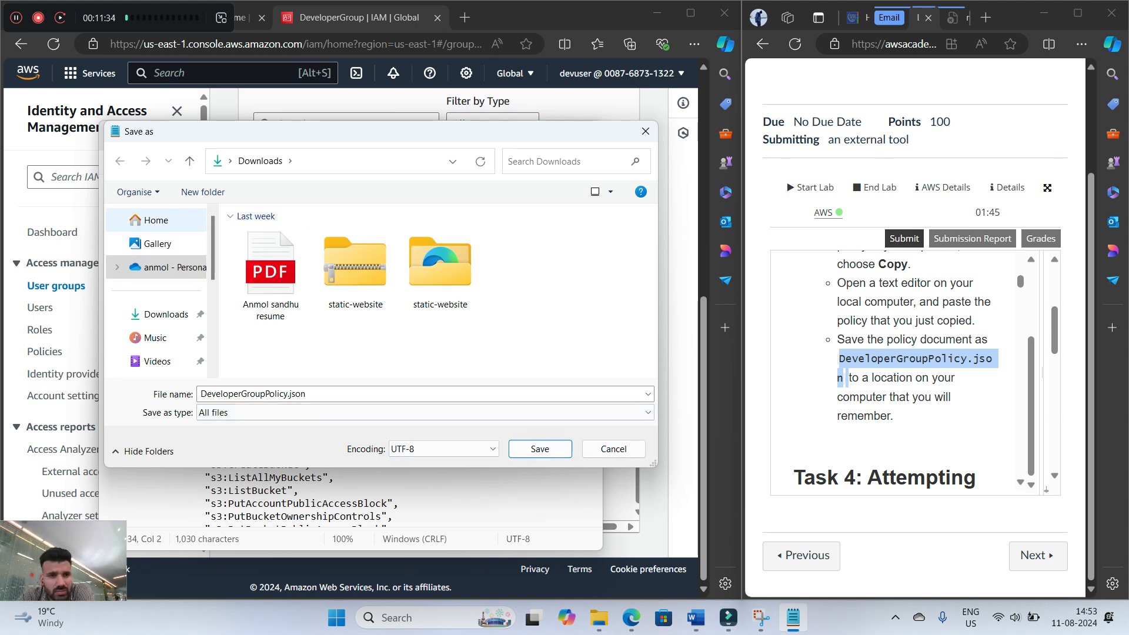
{"action": "left_click", "coordinate": [165, 315]}
{"action": "left_click", "coordinate": [539, 448]}
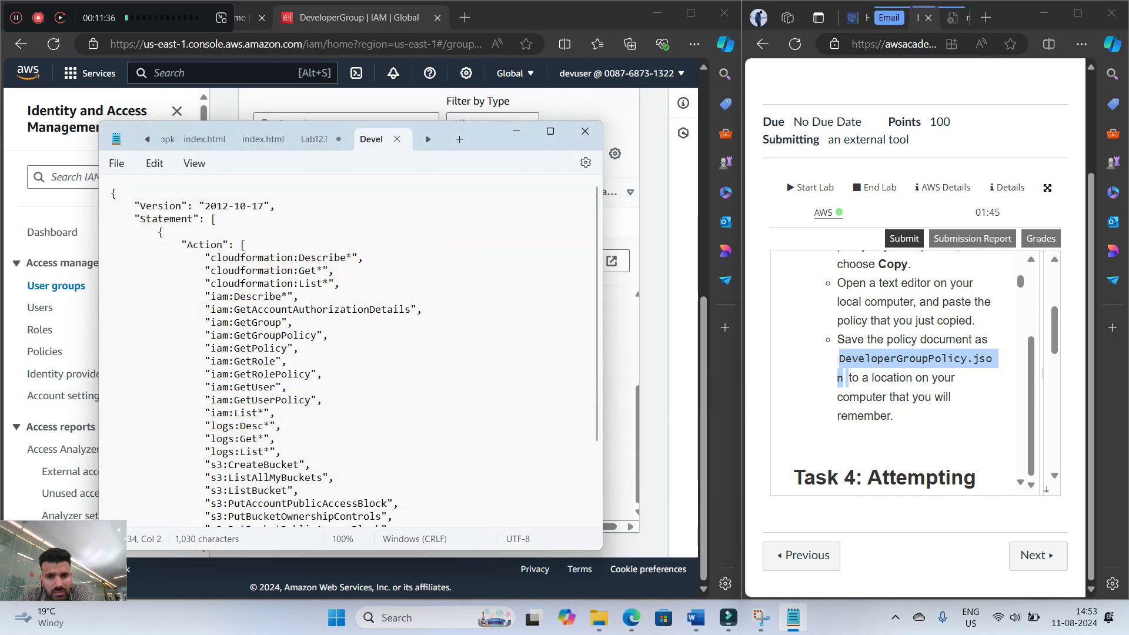
Open the Downloads folder in File Explorer and delete the resume PDF and both static-website items, keeping DeveloperGroupPolicy
{"action": "left_click", "coordinate": [792, 618]}
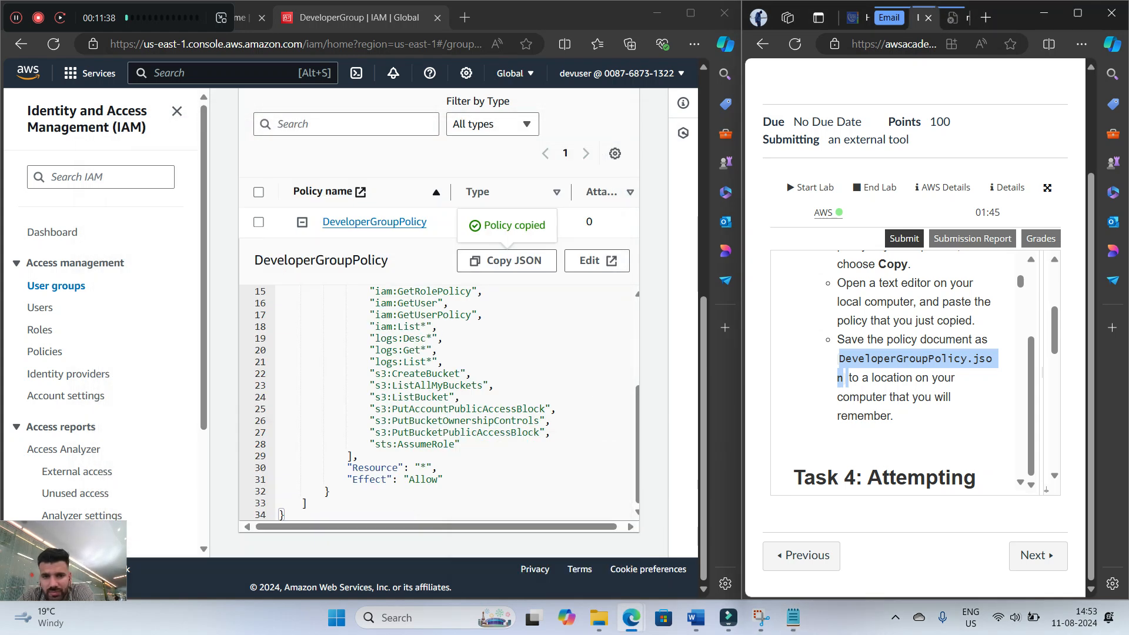
{"action": "mouse_move", "coordinate": [760, 617]}
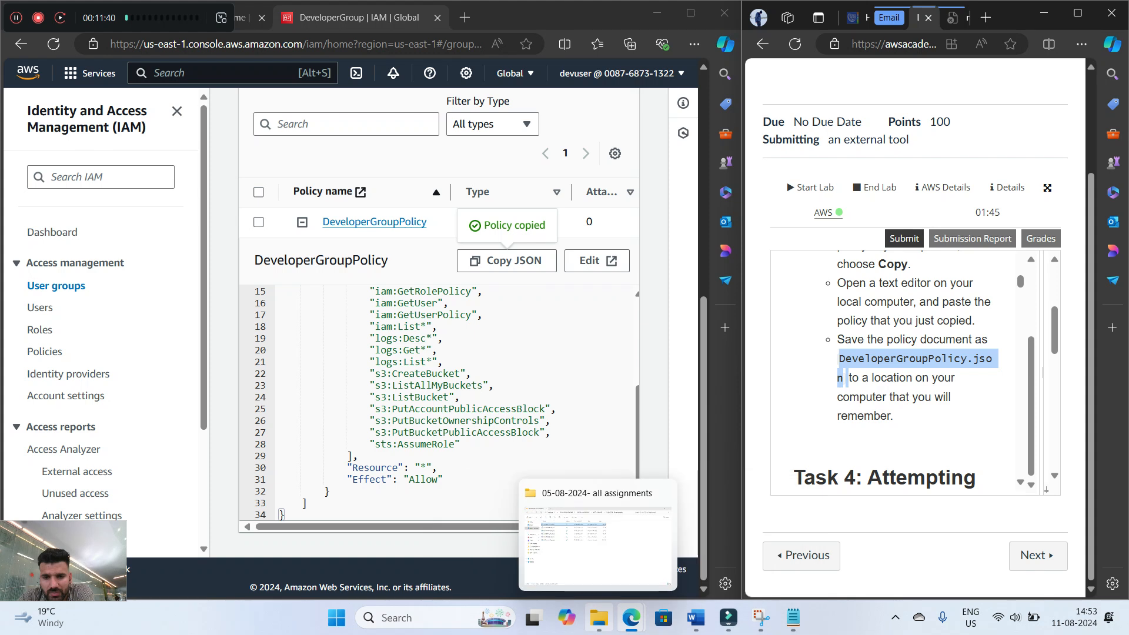
{"action": "left_click", "coordinate": [599, 617]}
{"action": "left_click", "coordinate": [61, 211]}
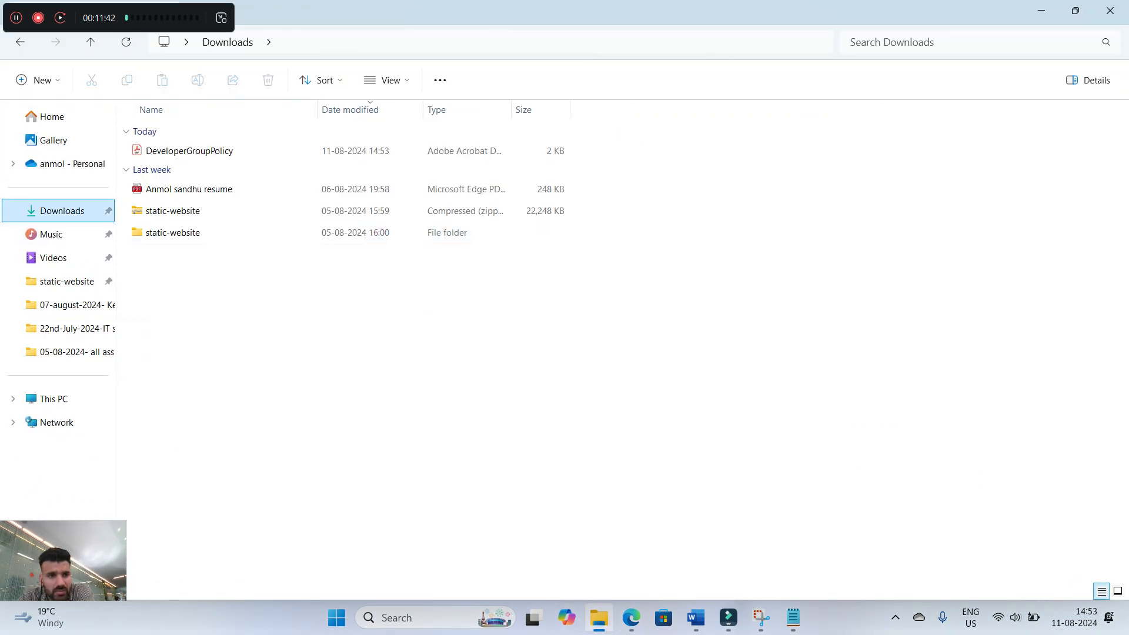
{"action": "left_click_drag", "start_coordinate": [217, 282], "coordinate": [216, 187]}
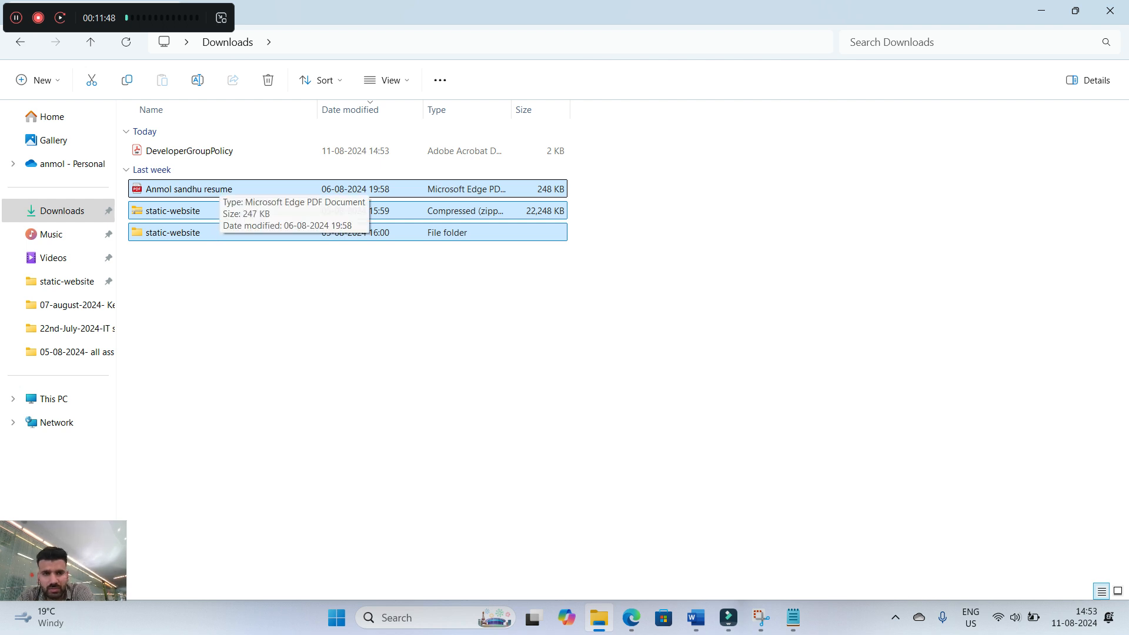
{"action": "key", "text": "Delete"}
Shift the Downloads window aside and minimize it, and bring the saved policy document back up in Notepad
{"action": "left_click_drag", "start_coordinate": [606, 12], "coordinate": [588, 151]}
{"action": "left_click_drag", "start_coordinate": [1102, 378], "coordinate": [612, 378]}
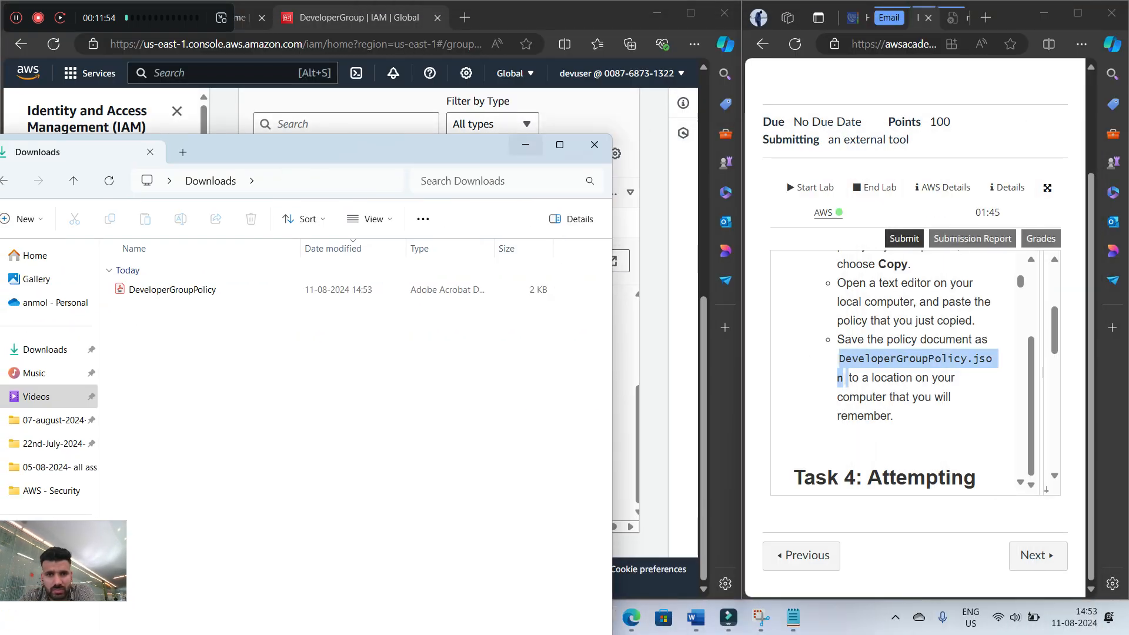
{"action": "left_click", "coordinate": [525, 144]}
{"action": "left_click", "coordinate": [793, 617]}
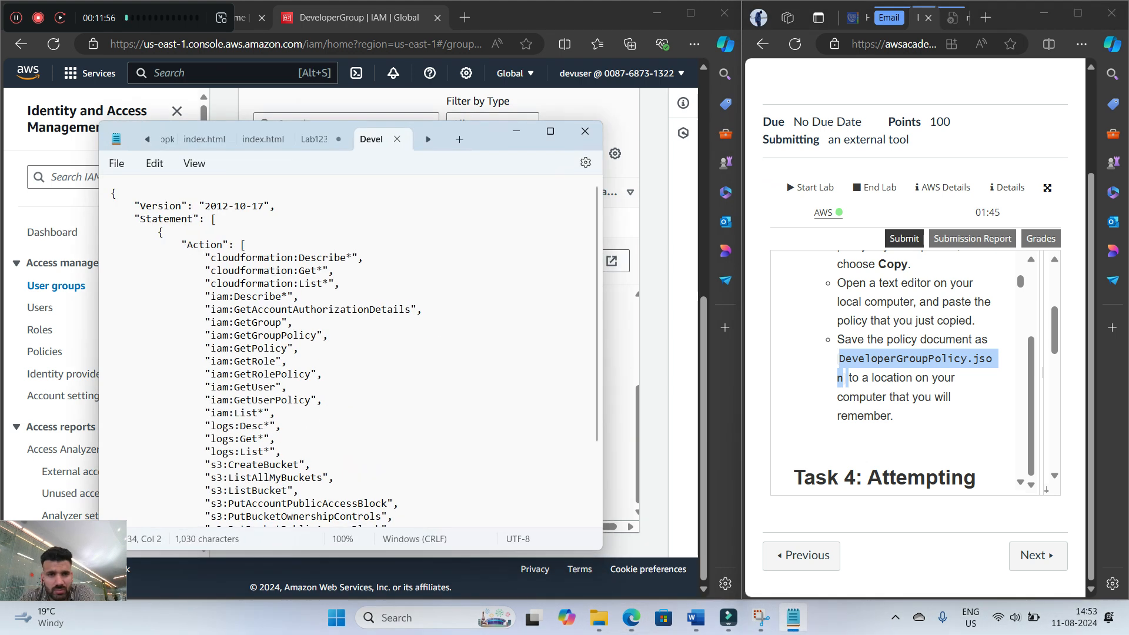
{"action": "left_click_drag", "start_coordinate": [500, 143], "coordinate": [511, 141]}
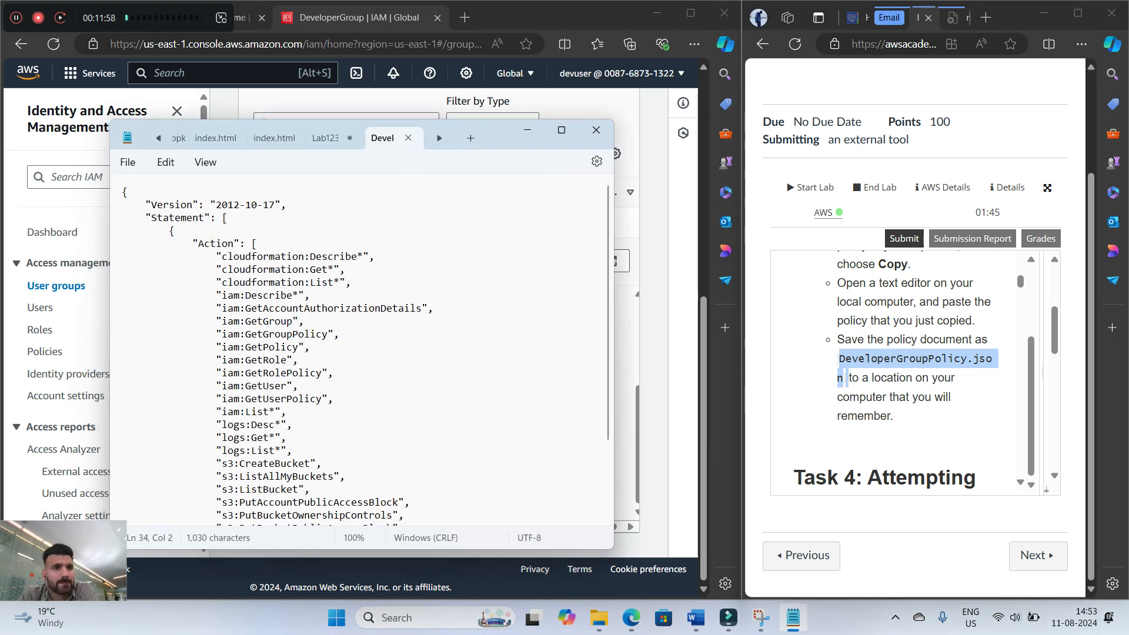
Minimize the saved policy document and read the Task 4 introduction and the bucket creation instructions in the lab guide
{"action": "left_click", "coordinate": [527, 130]}
{"action": "left_click_drag", "start_coordinate": [118, 17], "coordinate": [123, 74]}
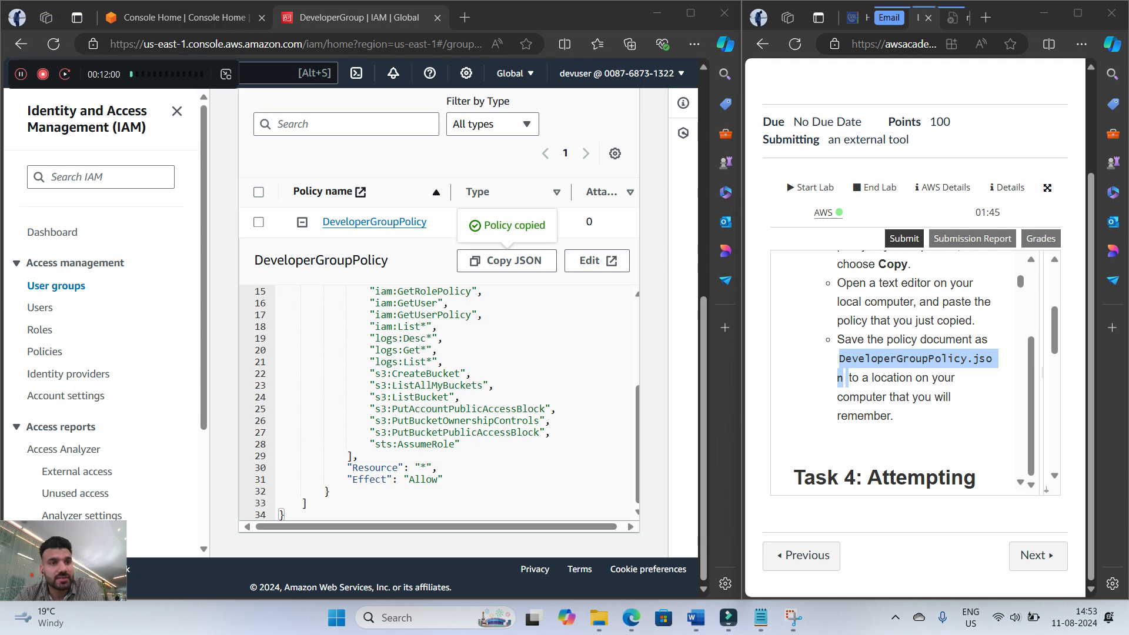
{"action": "scroll", "coordinate": [845, 378], "scroll_direction": "down", "scroll_amount": 2}
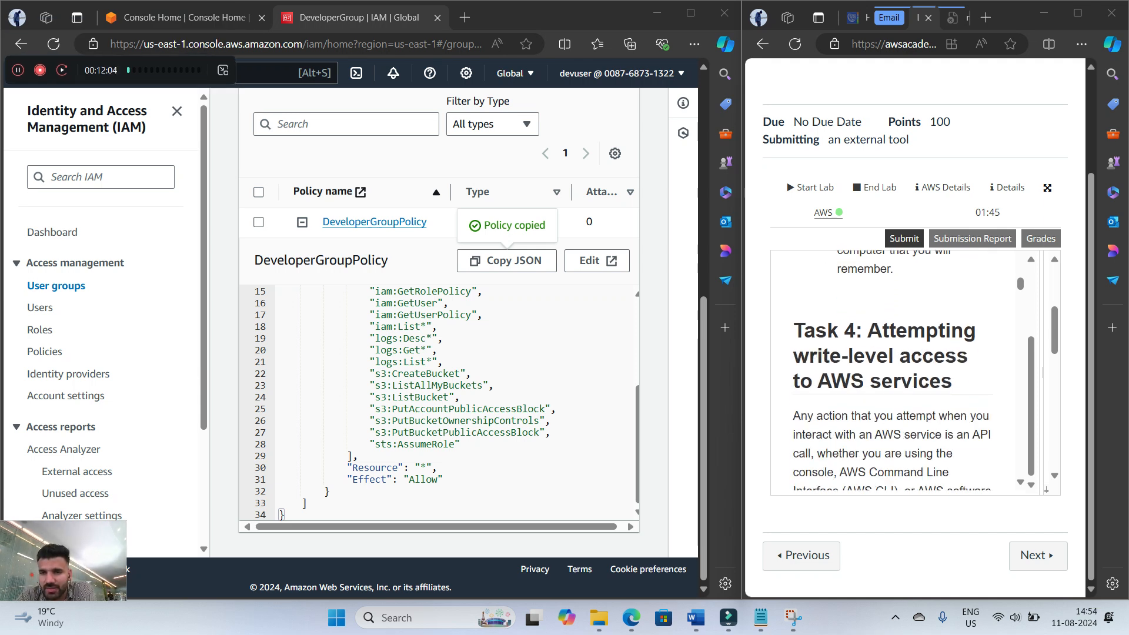
{"action": "scroll", "coordinate": [892, 370], "scroll_direction": "down", "scroll_amount": 1}
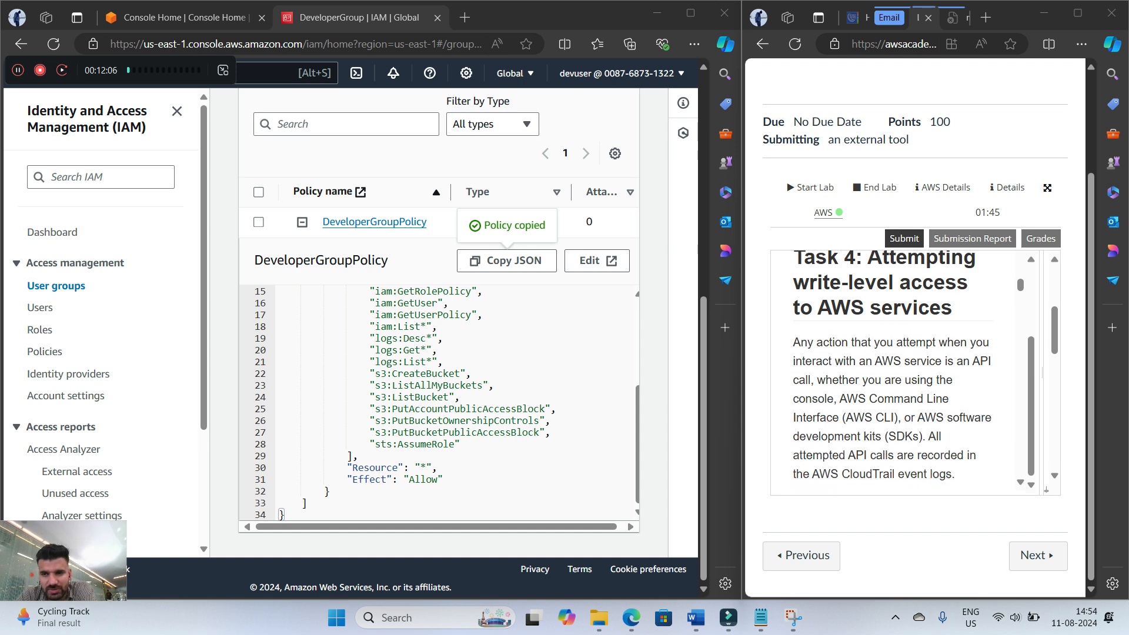
{"action": "scroll", "coordinate": [891, 371], "scroll_direction": "down", "scroll_amount": 1}
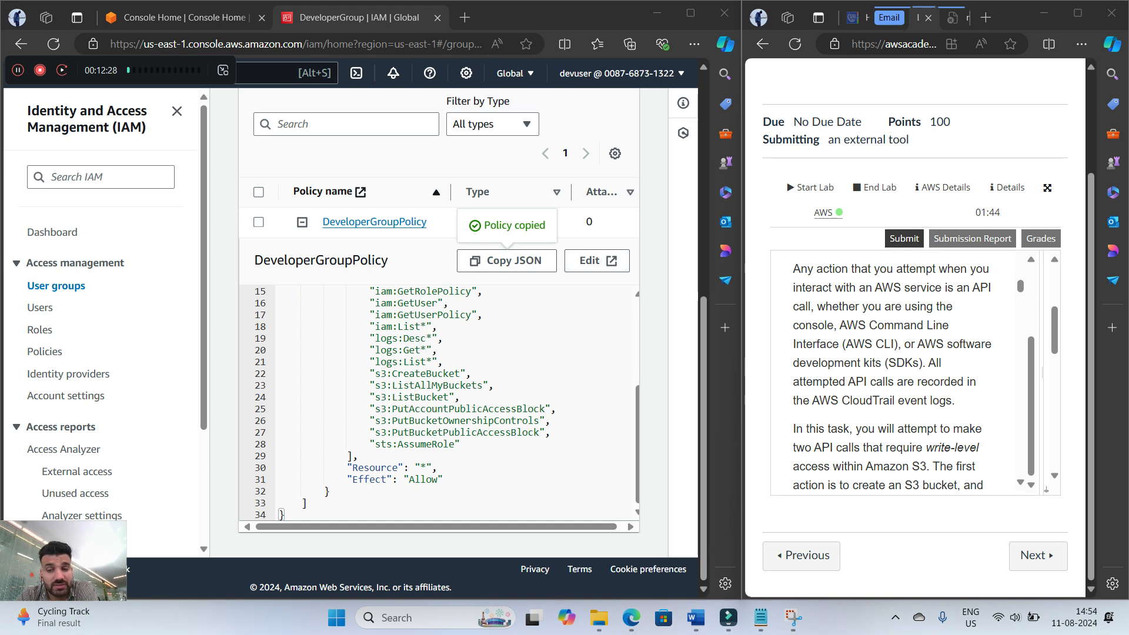
{"action": "scroll", "coordinate": [899, 370], "scroll_direction": "down", "scroll_amount": 2}
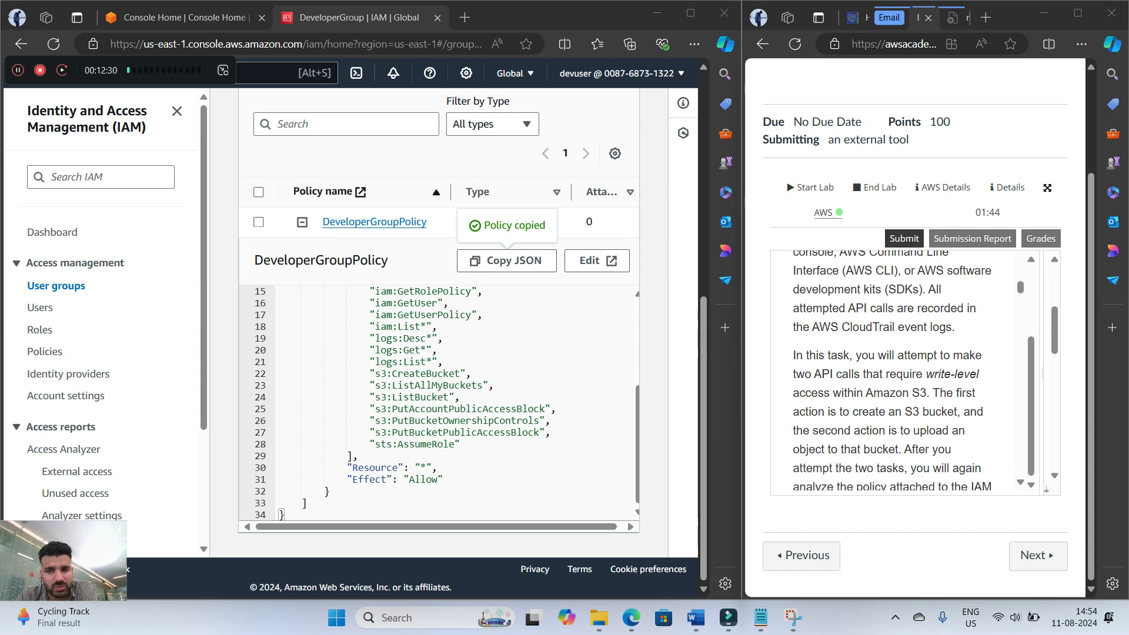
{"action": "scroll", "coordinate": [899, 370], "scroll_direction": "down", "scroll_amount": 2}
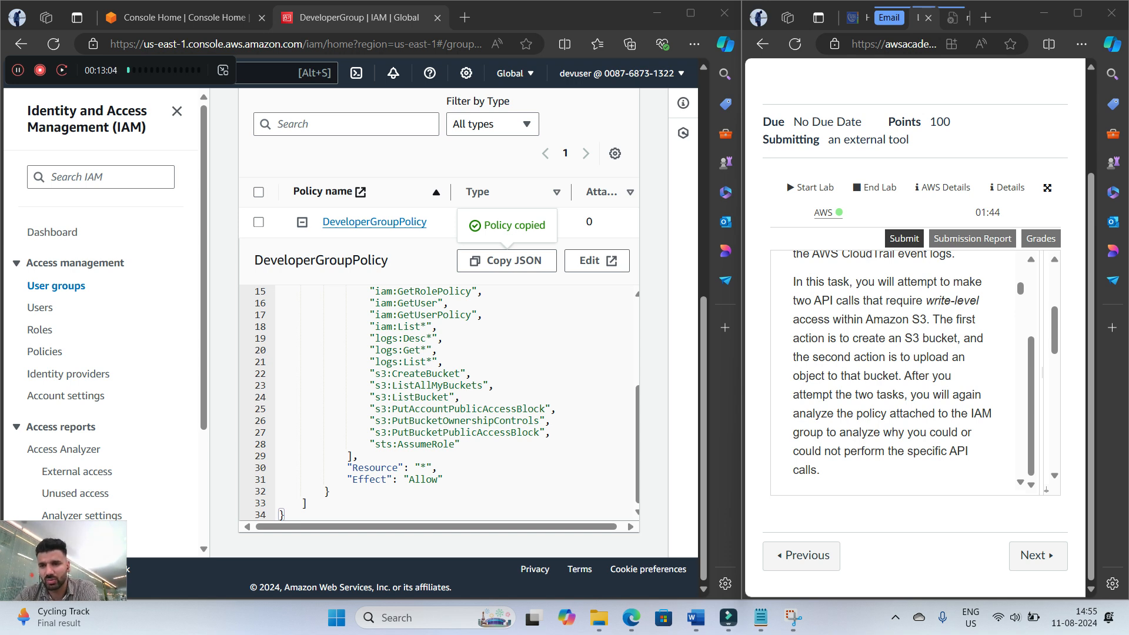
{"action": "scroll", "coordinate": [891, 362], "scroll_direction": "down", "scroll_amount": 5}
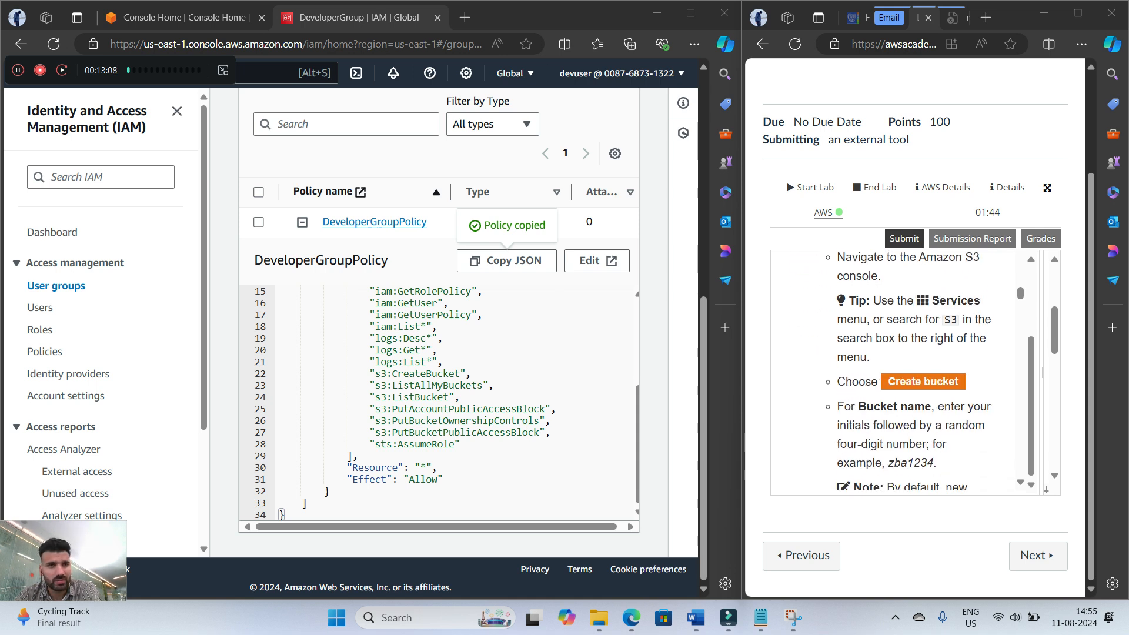
Search the console services for s3, go to the Amazon S3 console and start creating a bucket
{"action": "left_click_drag", "start_coordinate": [159, 70], "coordinate": [139, 47]}
{"action": "left_click", "coordinate": [200, 73]}
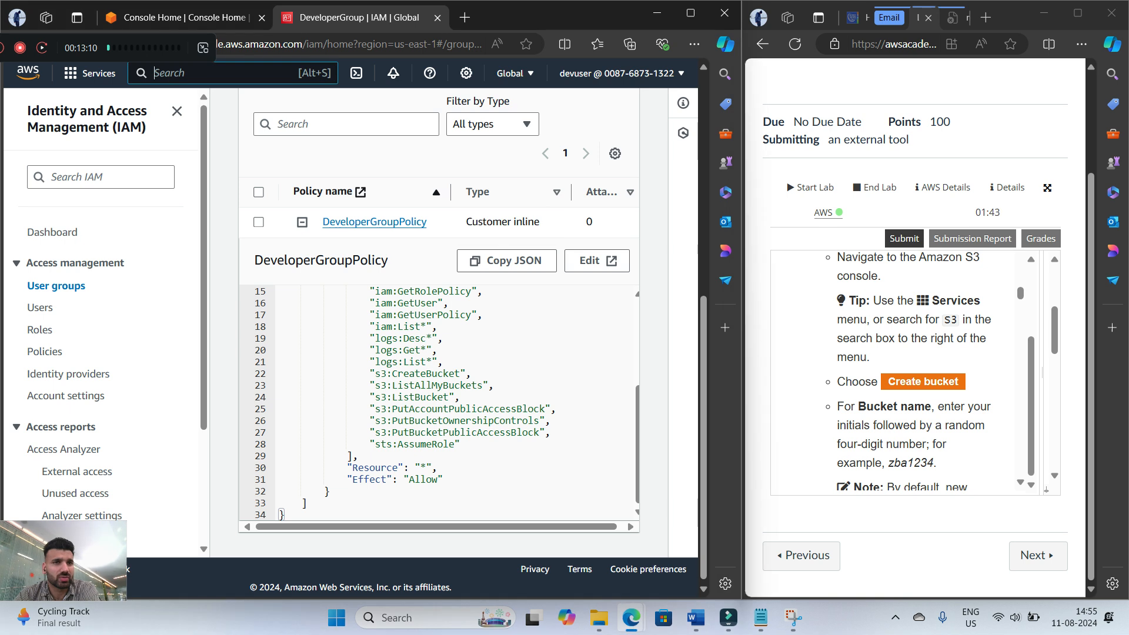
{"action": "type", "text": "s3"}
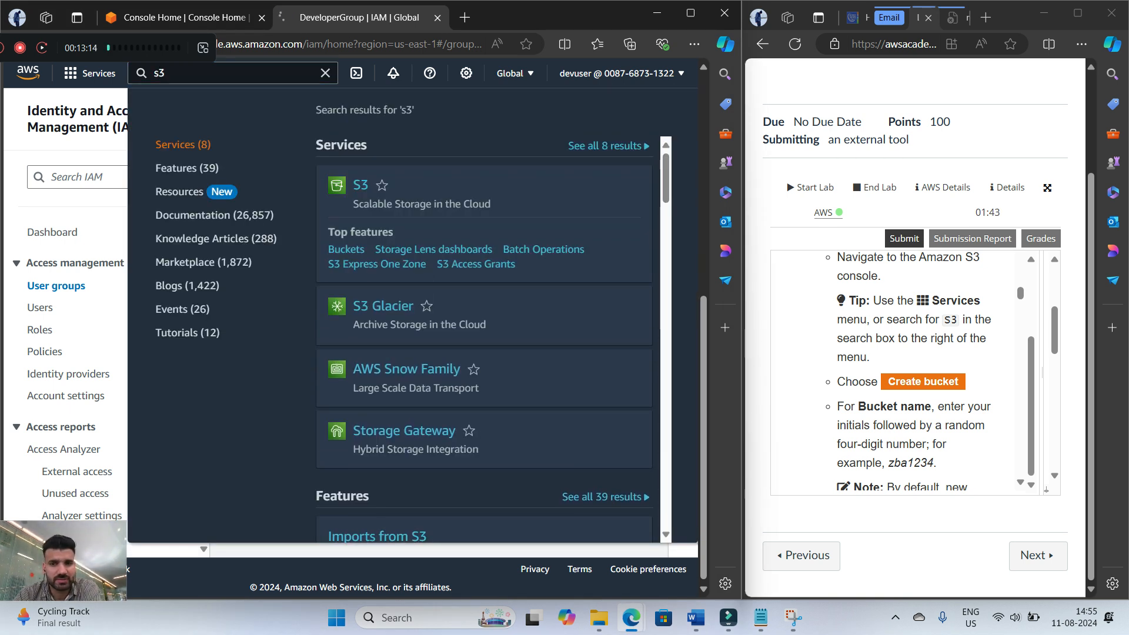
{"action": "key", "text": "Return"}
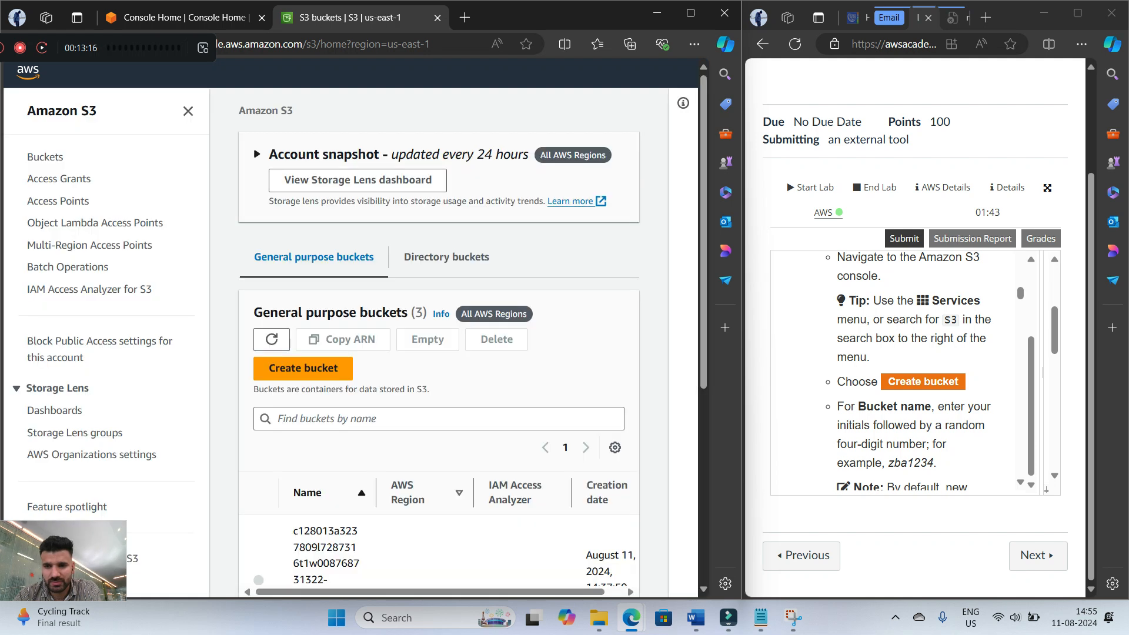
{"action": "left_click", "coordinate": [303, 368]}
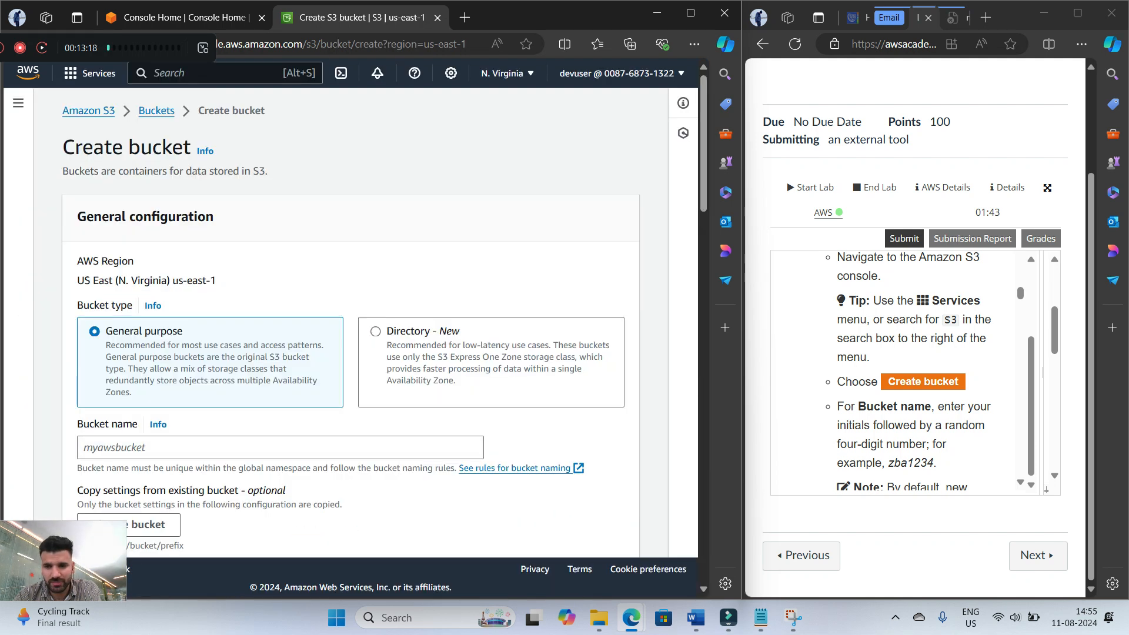
Set the new bucket's name to lab1234
{"action": "scroll", "coordinate": [302, 368], "scroll_direction": "down", "scroll_amount": 2}
{"action": "left_click", "coordinate": [280, 300]}
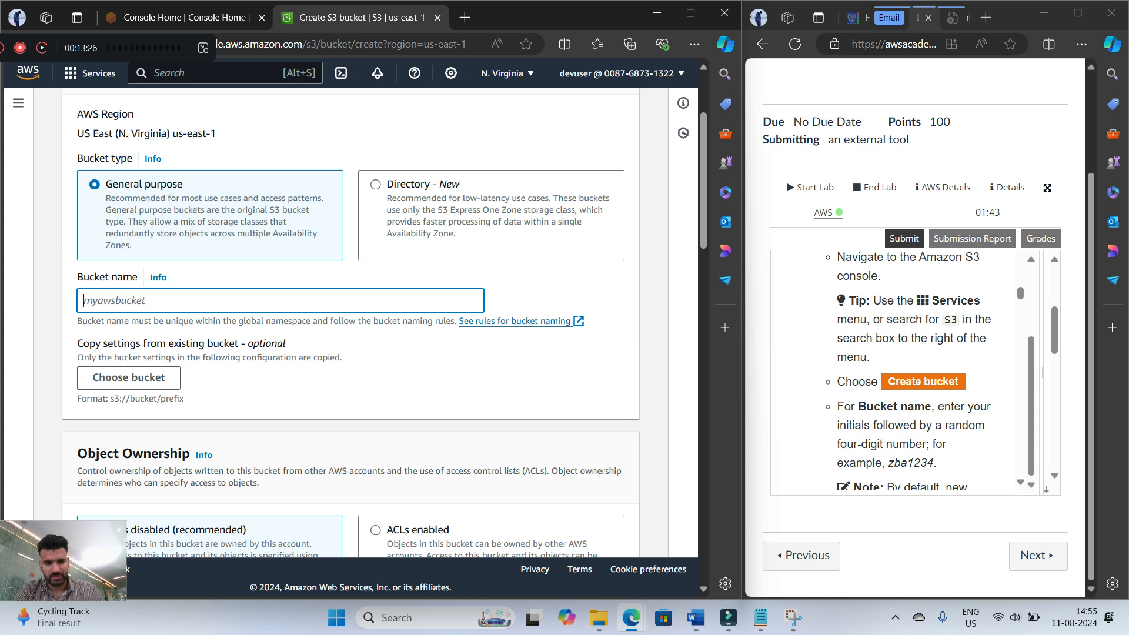
{"action": "type", "text": "lab1234"}
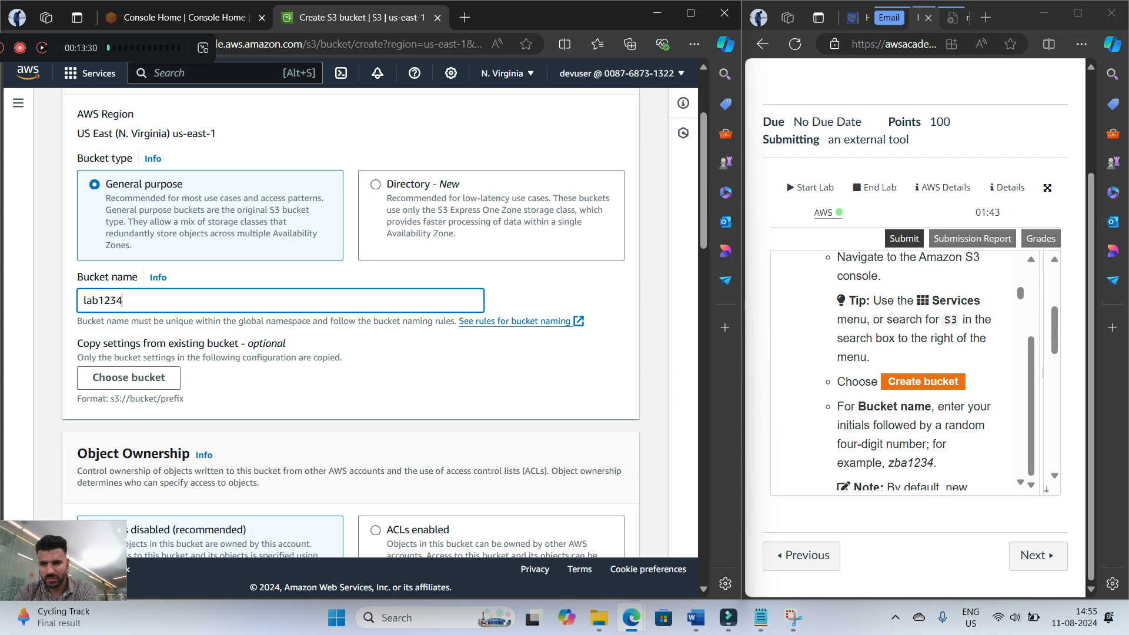
Read the remaining bucket creation instructions and review the form's region, object ownership, public access, versioning and default encryption settings
{"action": "scroll", "coordinate": [900, 371], "scroll_direction": "down", "scroll_amount": 3}
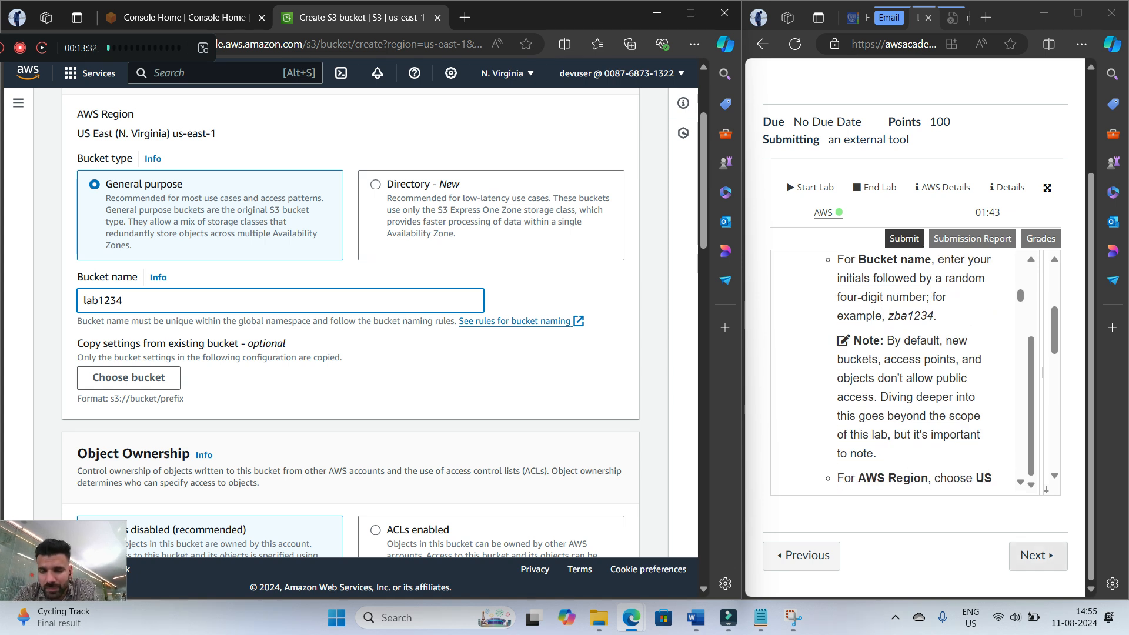
{"action": "left_click", "coordinate": [506, 376]}
{"action": "scroll", "coordinate": [905, 371], "scroll_direction": "down", "scroll_amount": 3}
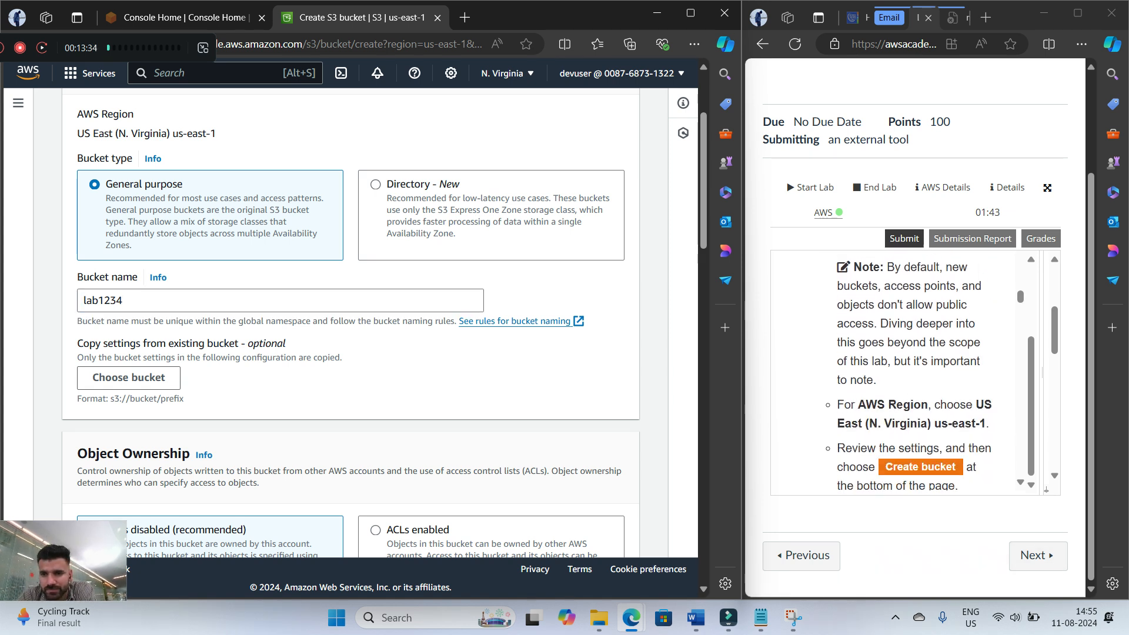
{"action": "scroll", "coordinate": [353, 324], "scroll_direction": "down", "scroll_amount": 2}
{"action": "scroll", "coordinate": [353, 329], "scroll_direction": "down", "scroll_amount": 3}
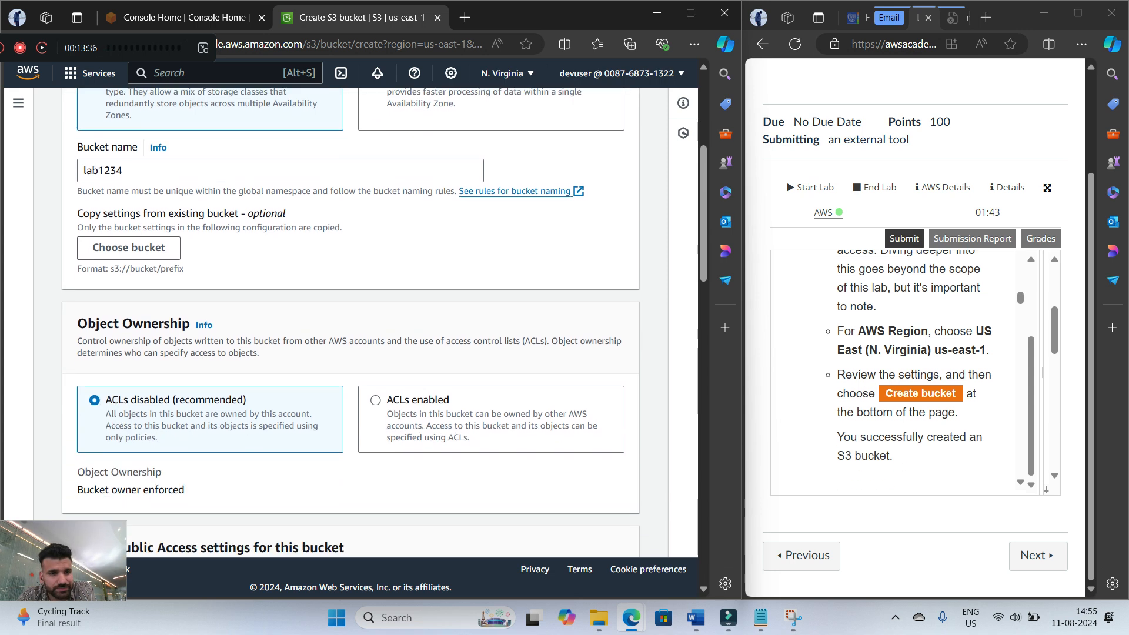
{"action": "scroll", "coordinate": [353, 324], "scroll_direction": "down", "scroll_amount": 3}
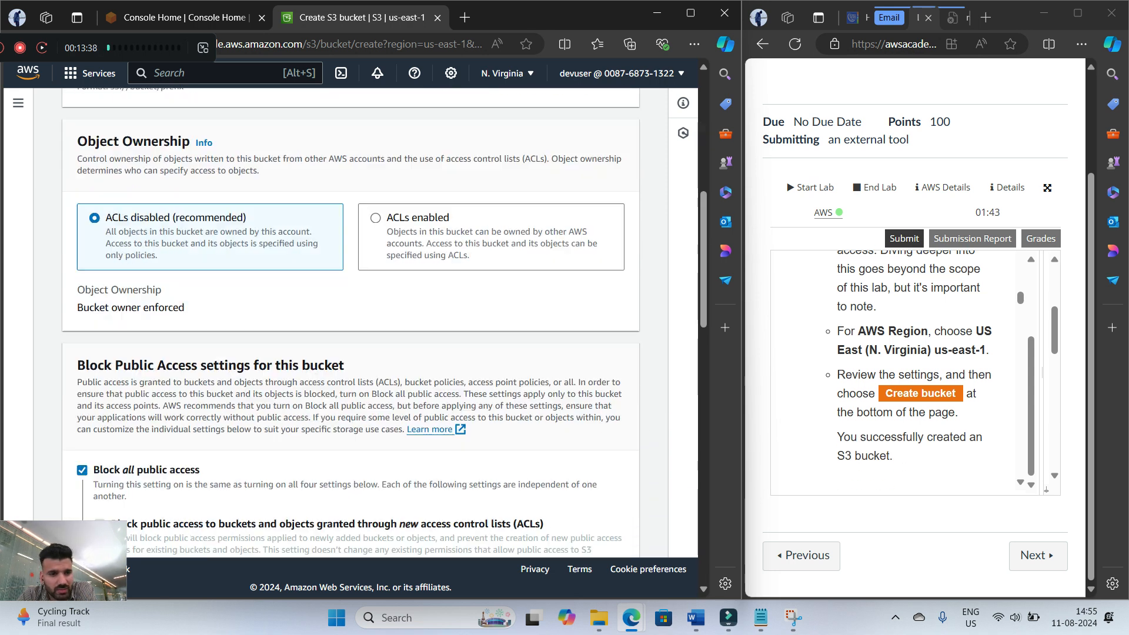
{"action": "scroll", "coordinate": [353, 324], "scroll_direction": "up", "scroll_amount": 5}
{"action": "scroll", "coordinate": [353, 324], "scroll_direction": "up", "scroll_amount": 4}
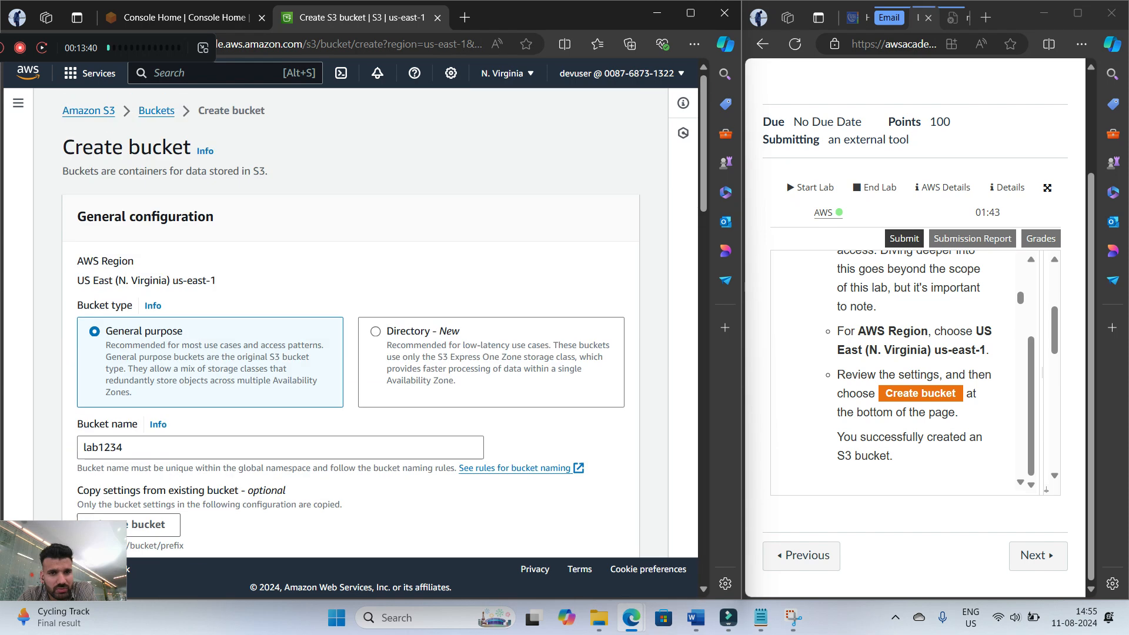
{"action": "scroll", "coordinate": [353, 323], "scroll_direction": "down", "scroll_amount": 15}
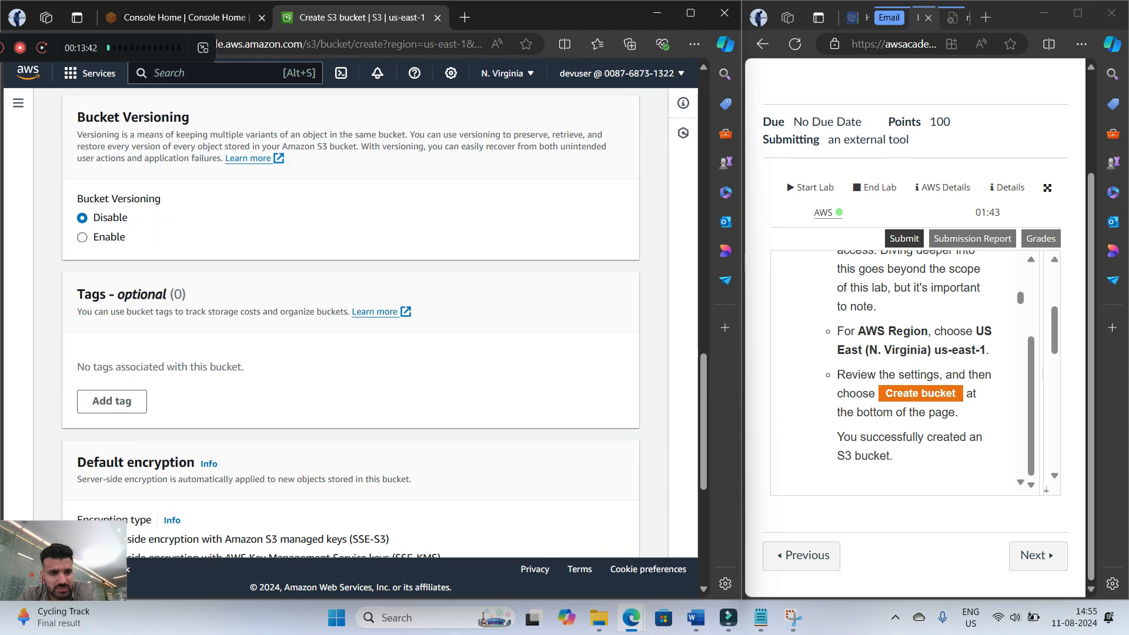
{"action": "scroll", "coordinate": [353, 323], "scroll_direction": "down", "scroll_amount": 6}
{"action": "scroll", "coordinate": [353, 323], "scroll_direction": "up", "scroll_amount": 8}
{"action": "scroll", "coordinate": [353, 324], "scroll_direction": "down", "scroll_amount": 6}
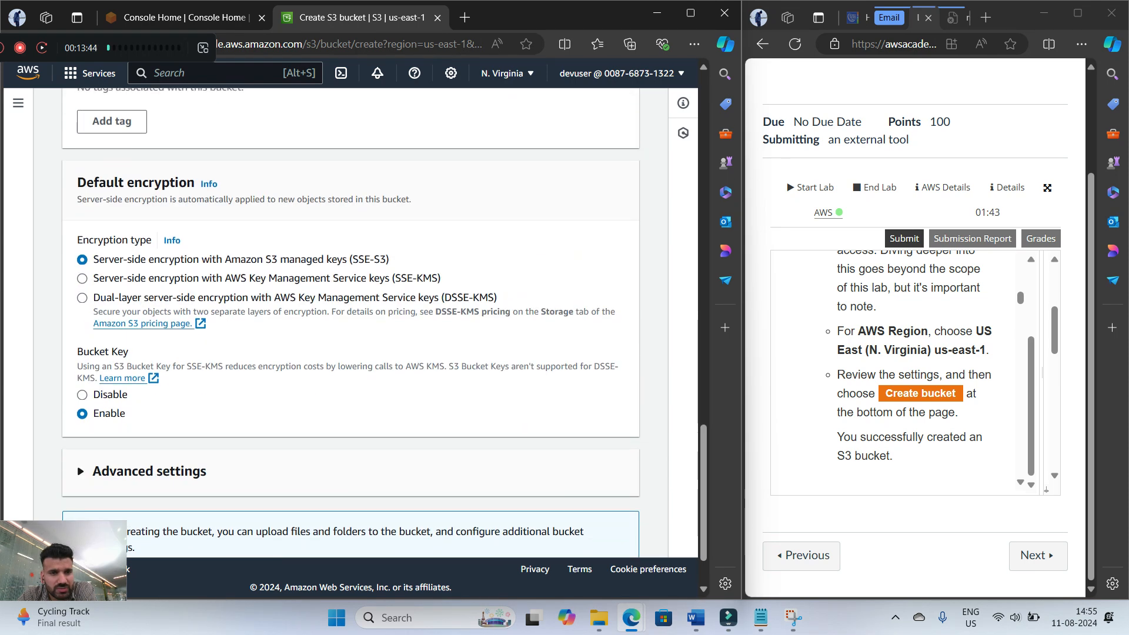
{"action": "scroll", "coordinate": [353, 324], "scroll_direction": "up", "scroll_amount": 10}
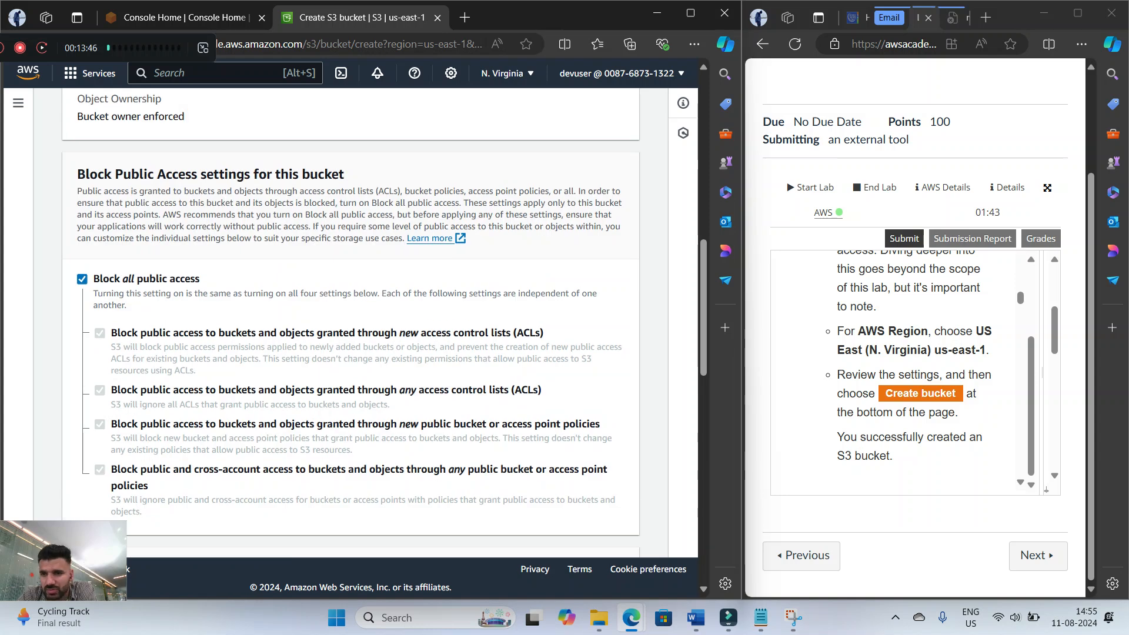
Check the console's region selector against the US East (N. Virginia) us-east-1 region required by the lab guide
{"action": "scroll", "coordinate": [905, 371], "scroll_direction": "down", "scroll_amount": 1}
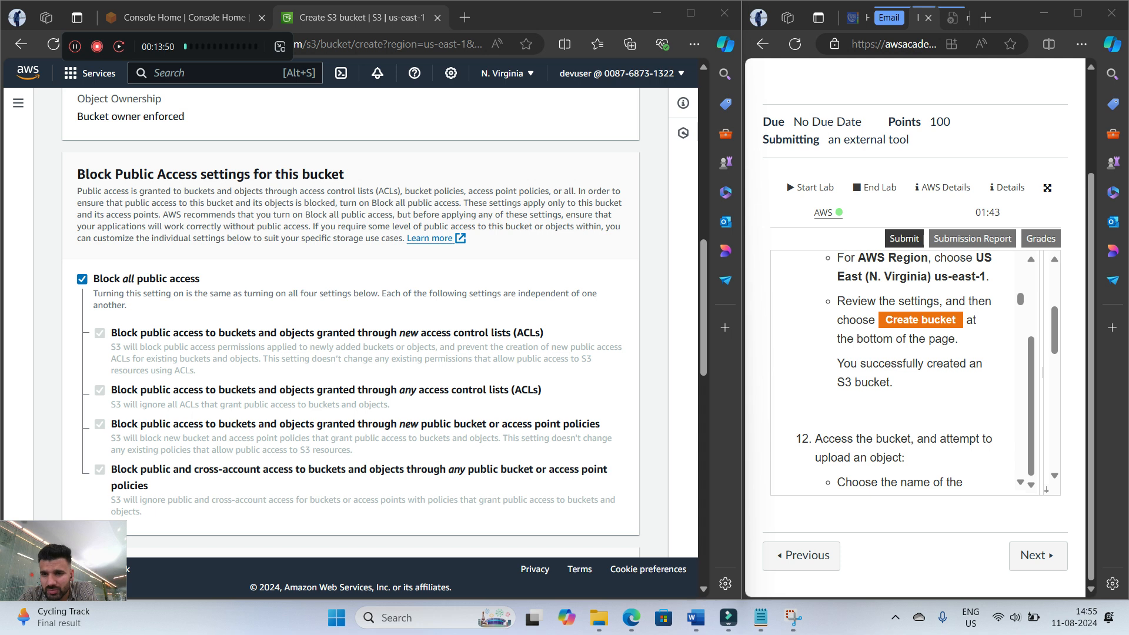
{"action": "scroll", "coordinate": [905, 370], "scroll_direction": "up", "scroll_amount": 2}
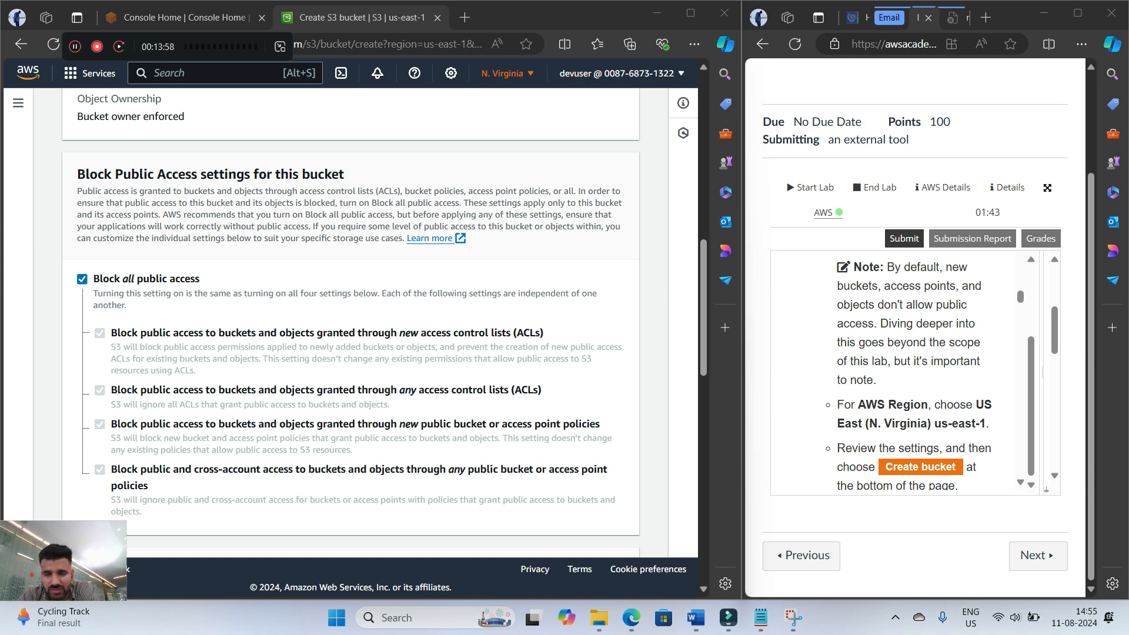
{"action": "left_click", "coordinate": [507, 73]}
{"action": "left_click", "coordinate": [507, 74]}
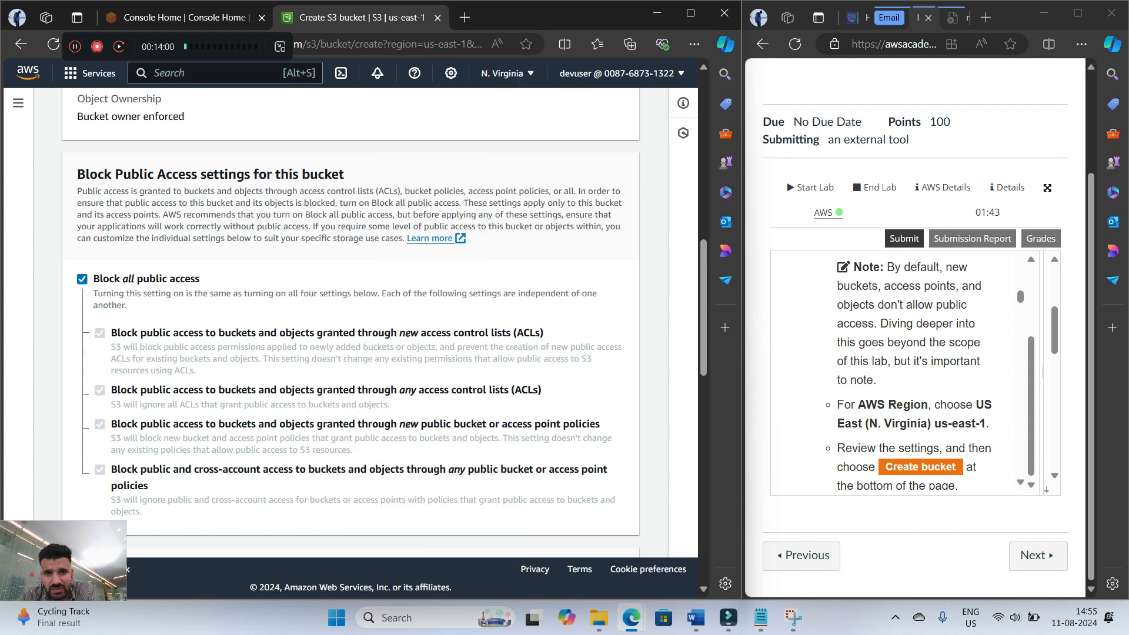
Try to create the lab1234 bucket with the default settings
{"action": "scroll", "coordinate": [905, 370], "scroll_direction": "down", "scroll_amount": 2}
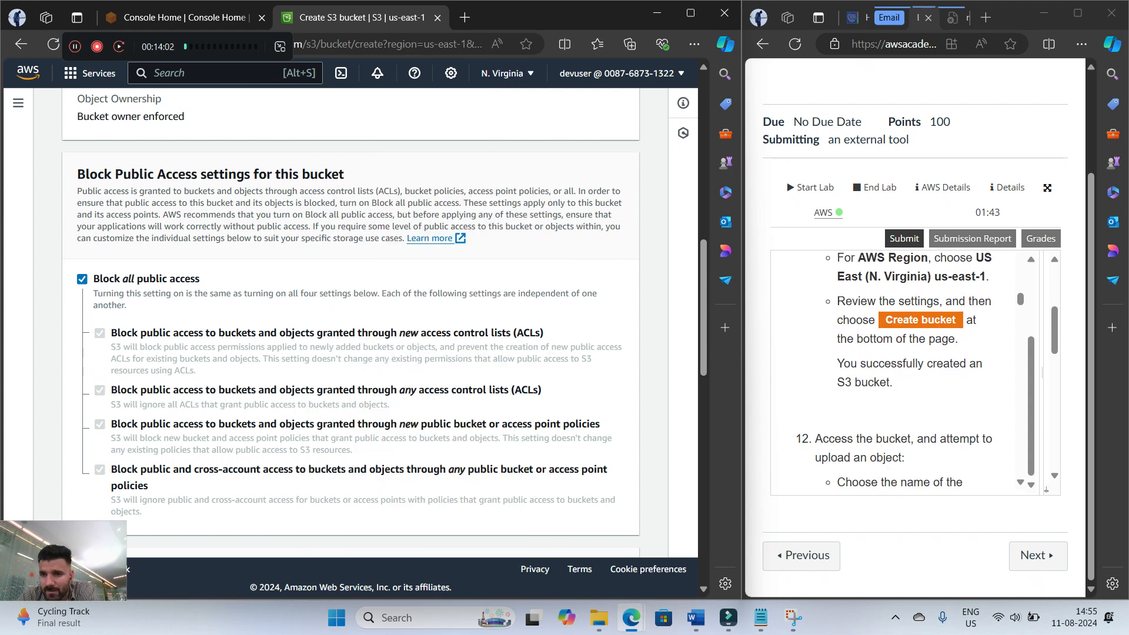
{"action": "scroll", "coordinate": [350, 324], "scroll_direction": "down", "scroll_amount": 6}
{"action": "scroll", "coordinate": [350, 323], "scroll_direction": "down", "scroll_amount": 3}
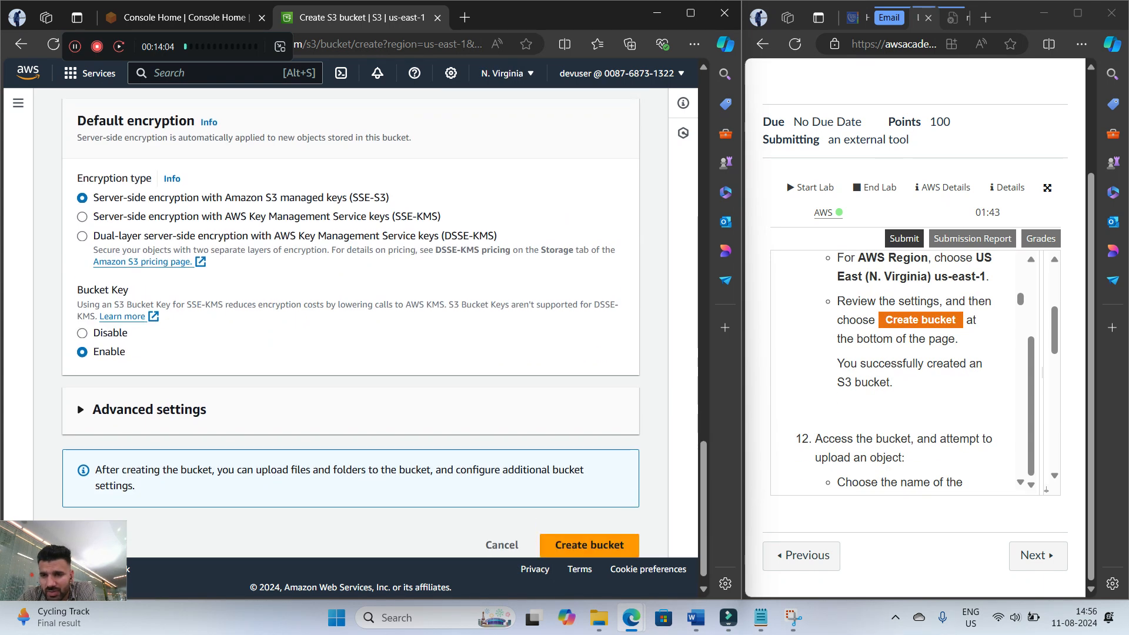
Add a first name in front of lab1234 in the bucket name and create the bucket with the default settings
{"action": "scroll", "coordinate": [351, 324], "scroll_direction": "up", "scroll_amount": 16}
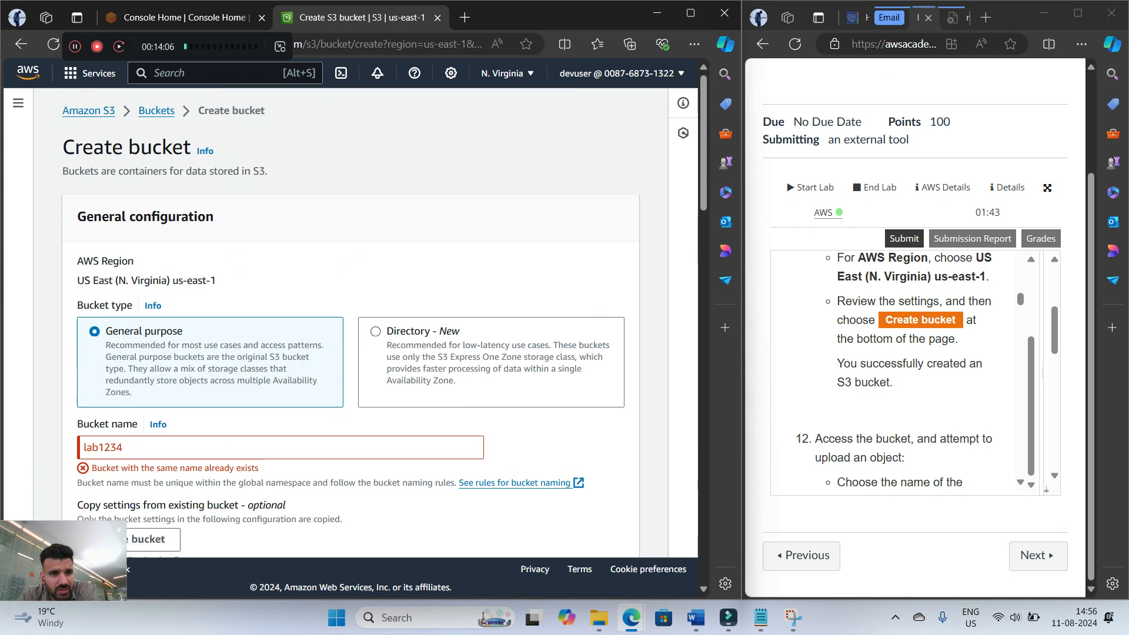
{"action": "left_click", "coordinate": [83, 448]}
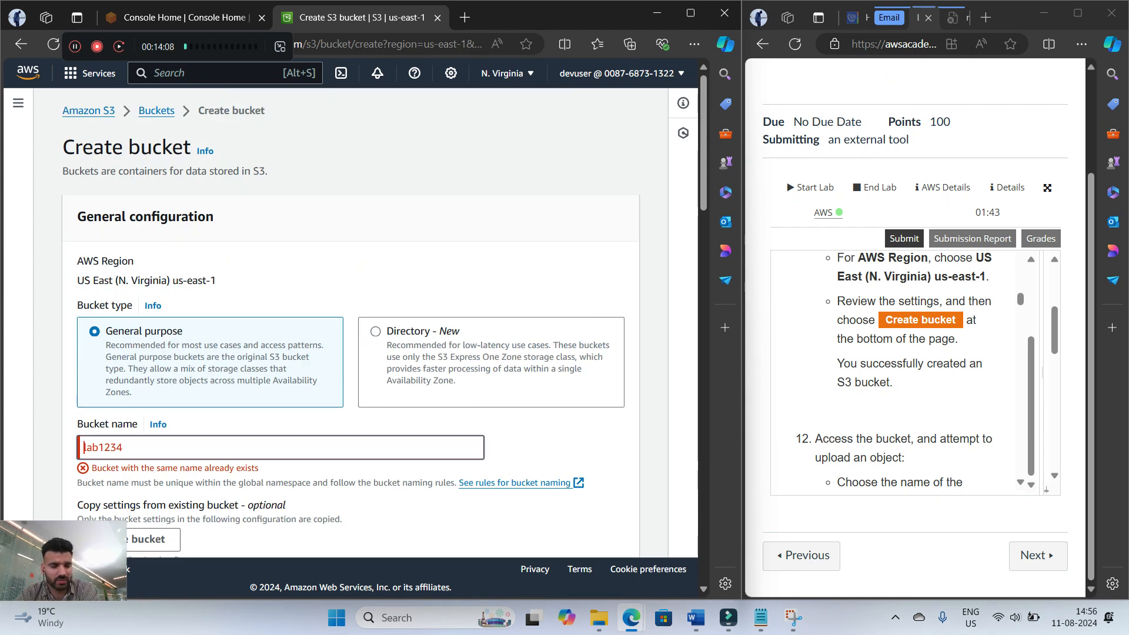
{"action": "type", "text": "anmol"}
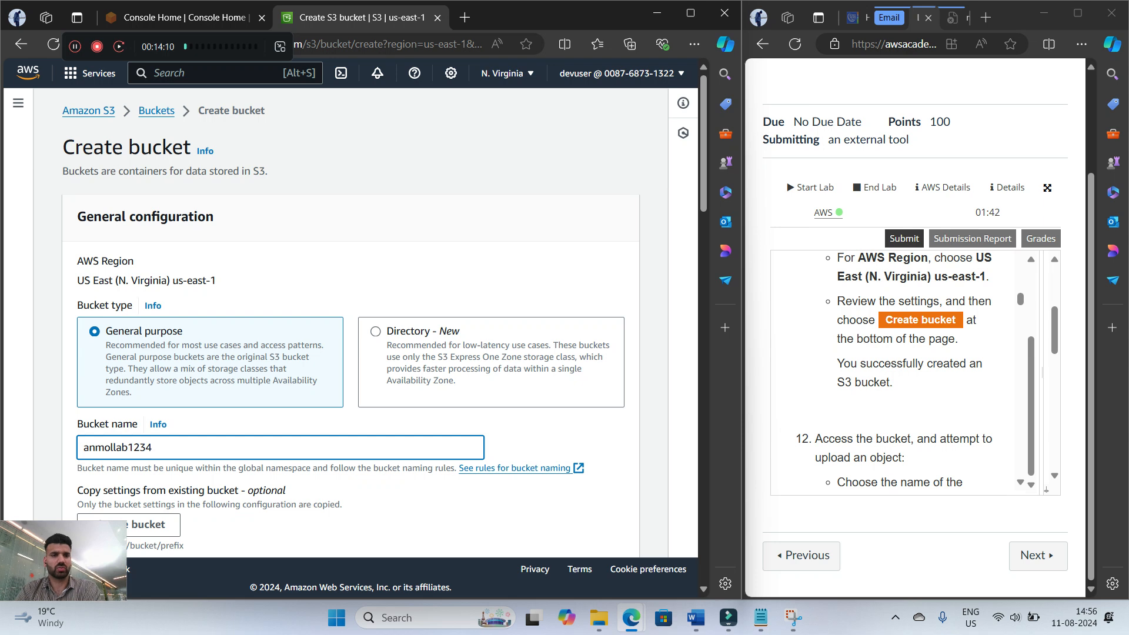
{"action": "scroll", "coordinate": [351, 324], "scroll_direction": "down", "scroll_amount": 2}
{"action": "scroll", "coordinate": [350, 324], "scroll_direction": "down", "scroll_amount": 16}
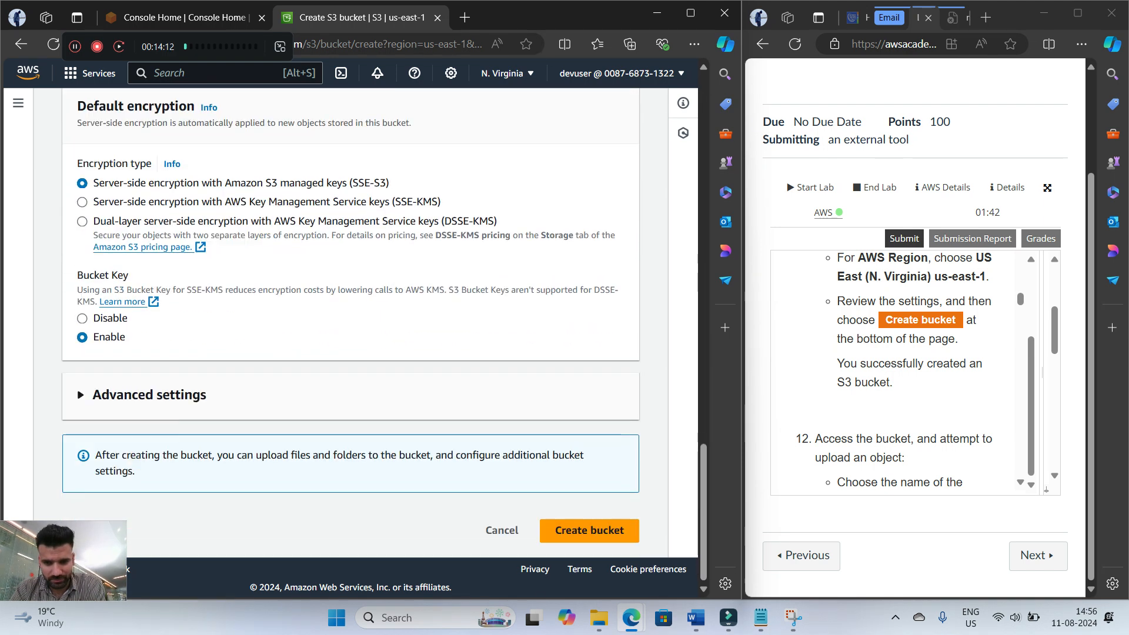
{"action": "left_click", "coordinate": [589, 530]}
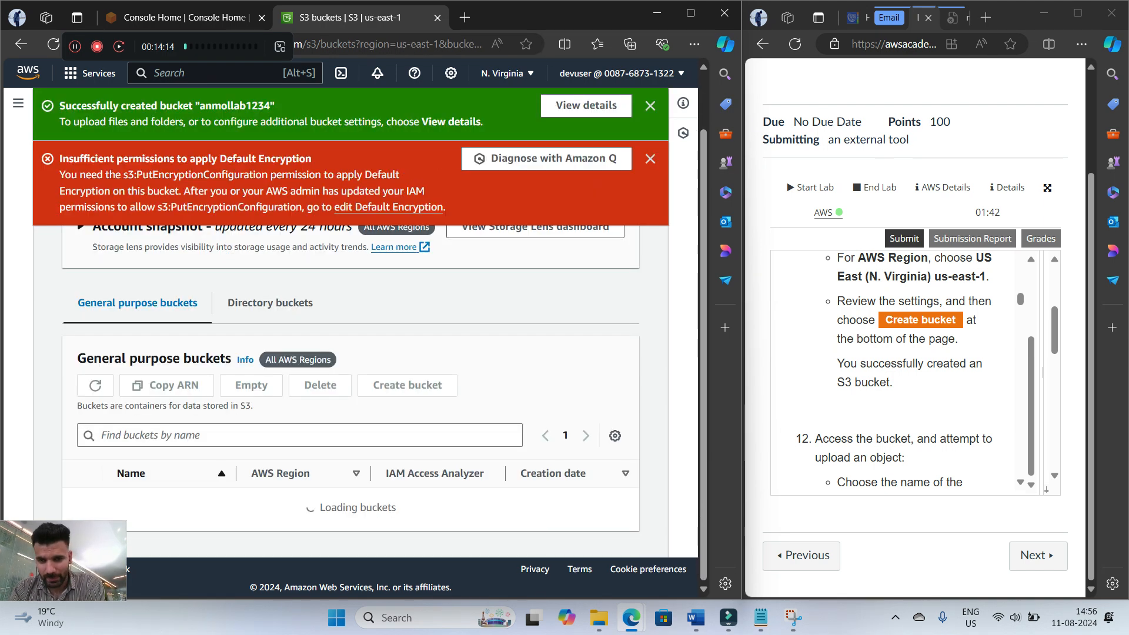
Read step 12 on uploading an object to the bucket, and dismiss both notifications on the Buckets page
{"action": "scroll", "coordinate": [900, 370], "scroll_direction": "down", "scroll_amount": 3}
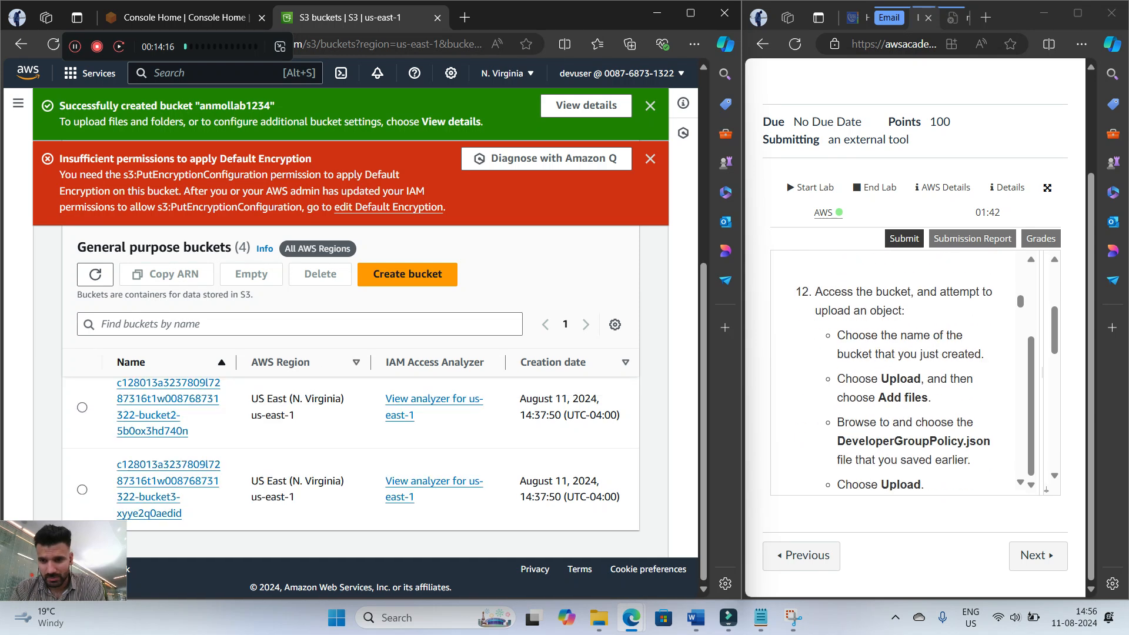
{"action": "scroll", "coordinate": [900, 371], "scroll_direction": "up", "scroll_amount": 3}
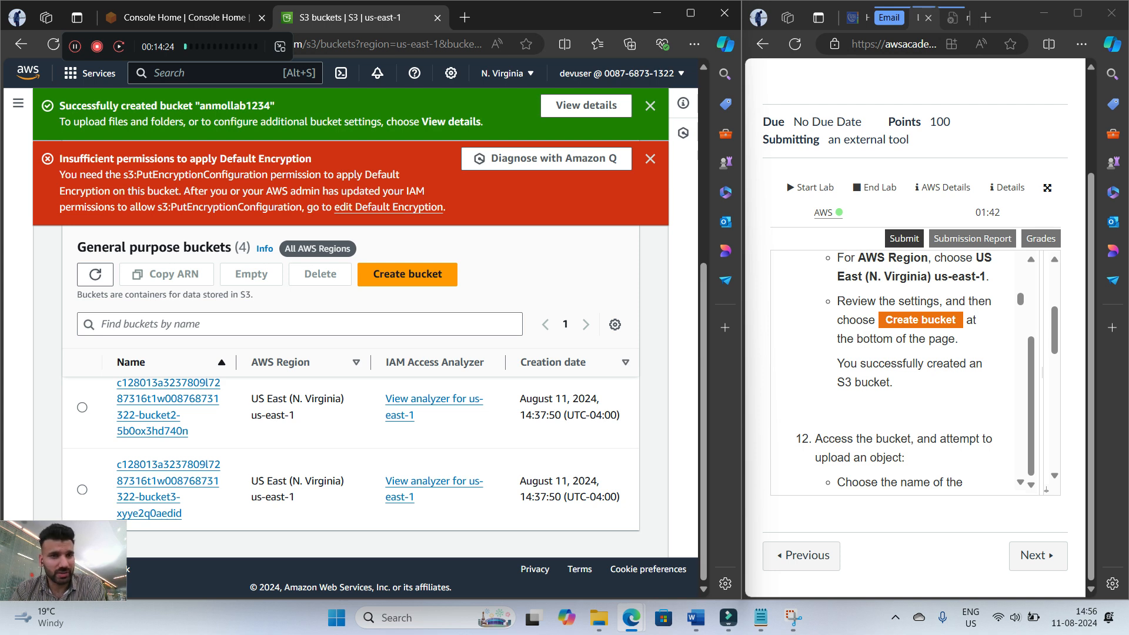
{"action": "left_click", "coordinate": [650, 159]}
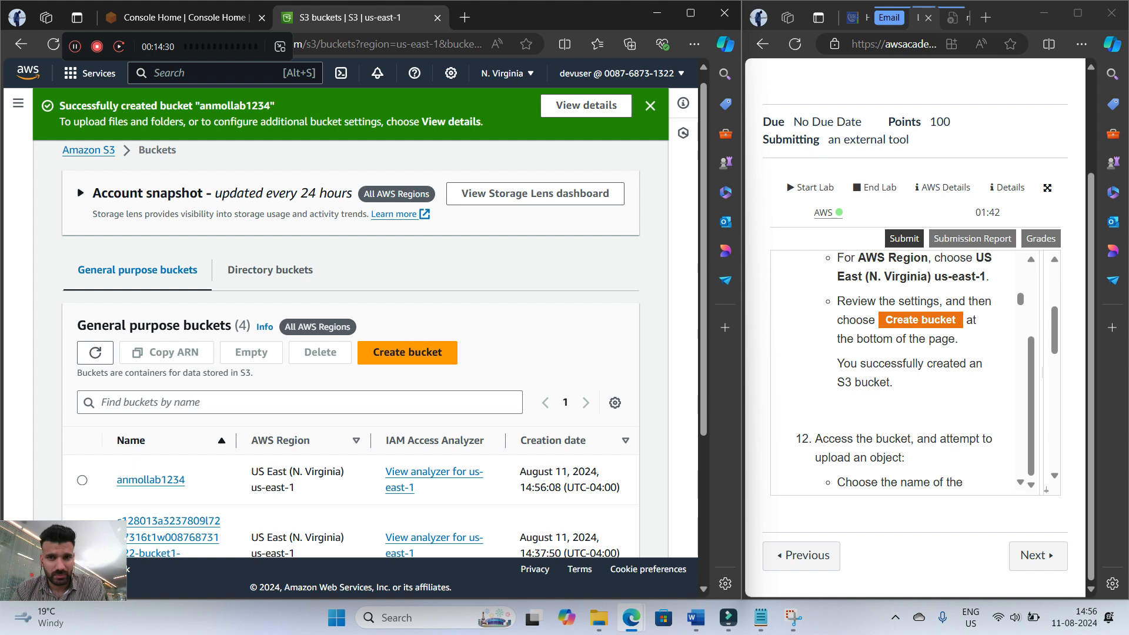
{"action": "left_click", "coordinate": [649, 106]}
{"action": "scroll", "coordinate": [351, 323], "scroll_direction": "up", "scroll_amount": 1}
Open the newly created lab1234 bucket from the list of general purpose buckets
{"action": "left_click", "coordinate": [89, 110]}
{"action": "scroll", "coordinate": [438, 324], "scroll_direction": "down", "scroll_amount": 6}
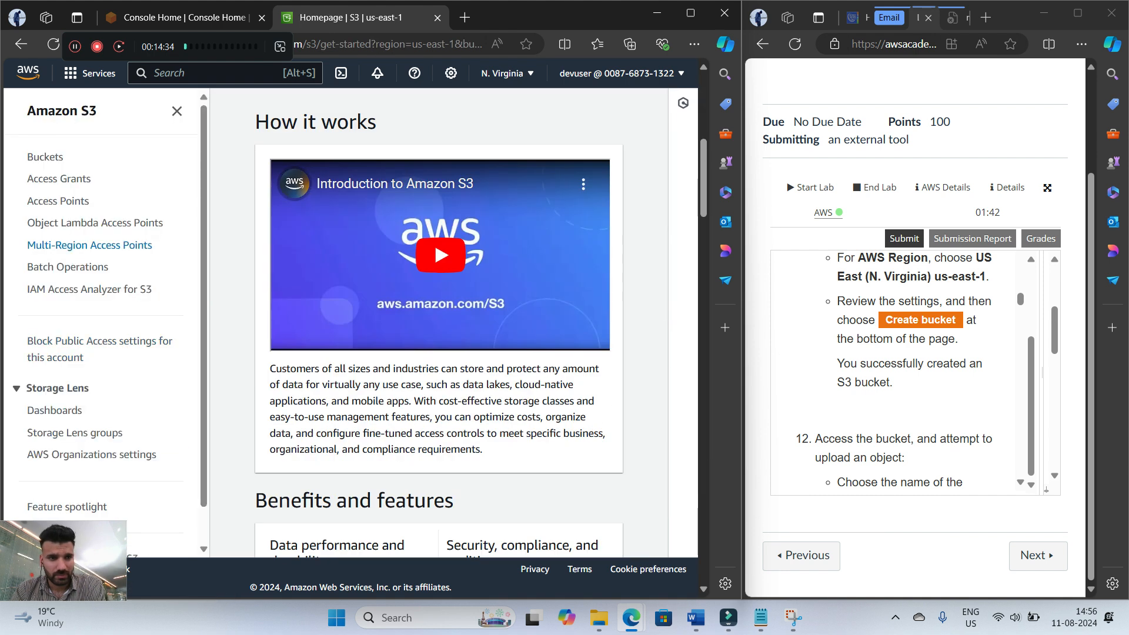
{"action": "left_click", "coordinate": [45, 157]}
{"action": "scroll", "coordinate": [439, 323], "scroll_direction": "up", "scroll_amount": 4}
{"action": "scroll", "coordinate": [439, 323], "scroll_direction": "up", "scroll_amount": 2}
{"action": "scroll", "coordinate": [439, 324], "scroll_direction": "down", "scroll_amount": 4}
{"action": "scroll", "coordinate": [439, 324], "scroll_direction": "up", "scroll_amount": 3}
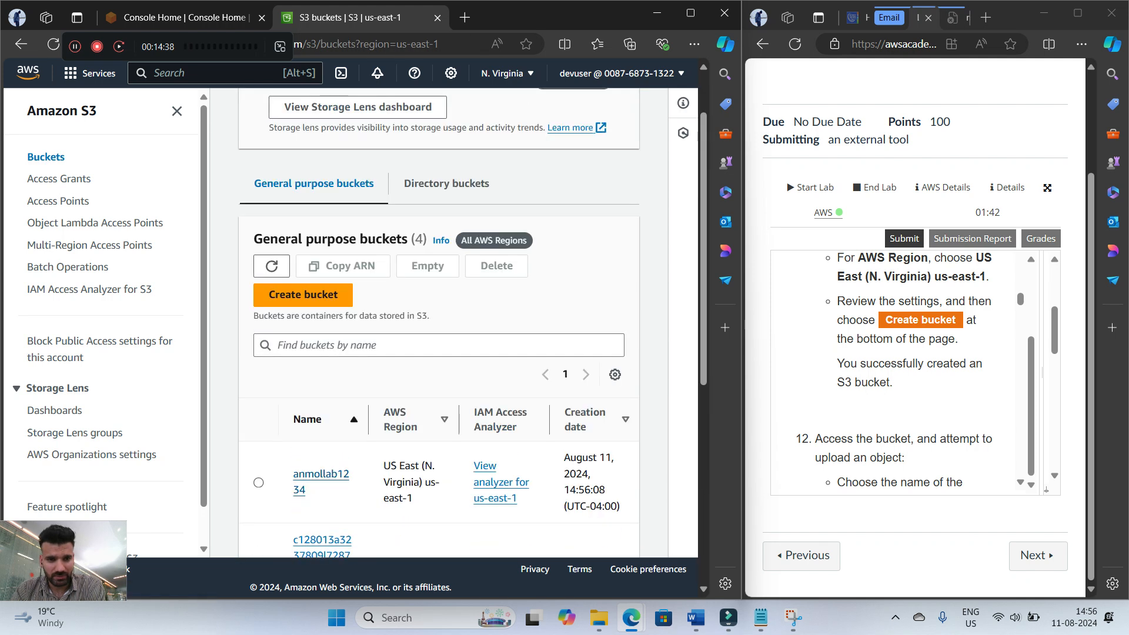
{"action": "left_click", "coordinate": [321, 473]}
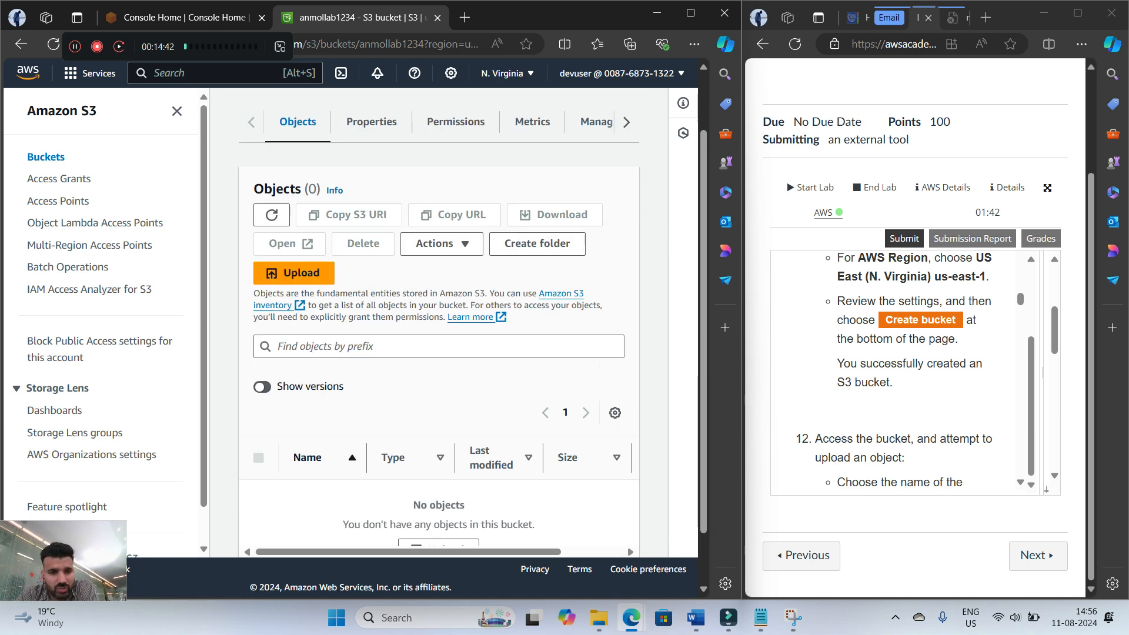
Start an upload to the bucket and add the DeveloperGroupPolicy.json file to it
{"action": "scroll", "coordinate": [900, 370], "scroll_direction": "down", "scroll_amount": 1}
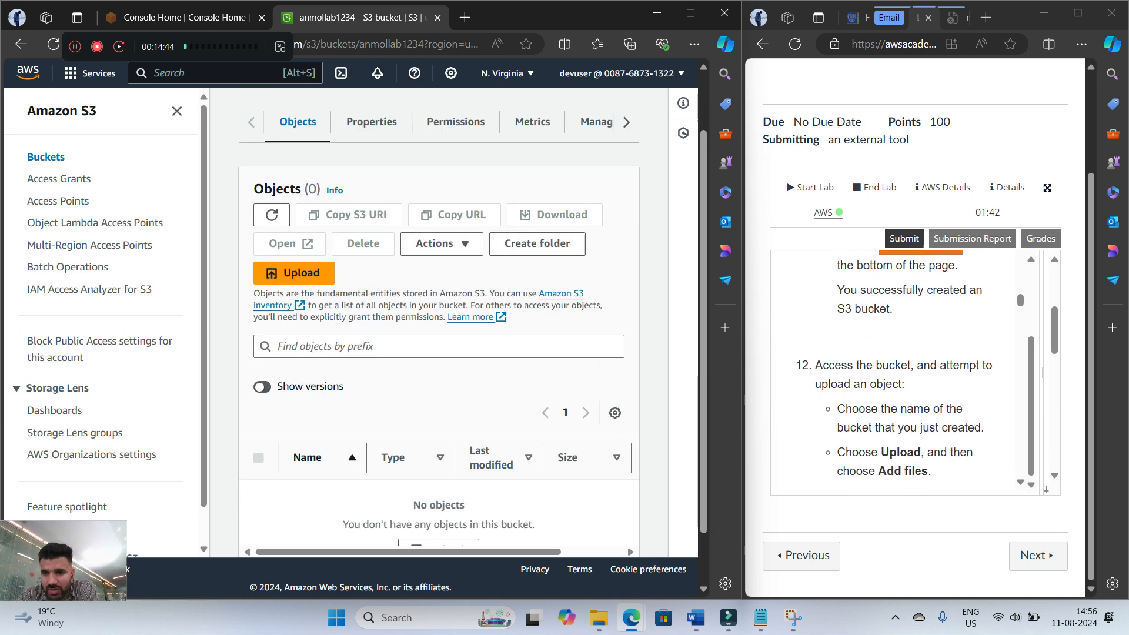
{"action": "scroll", "coordinate": [900, 371], "scroll_direction": "down", "scroll_amount": 1}
{"action": "left_click", "coordinate": [293, 272]}
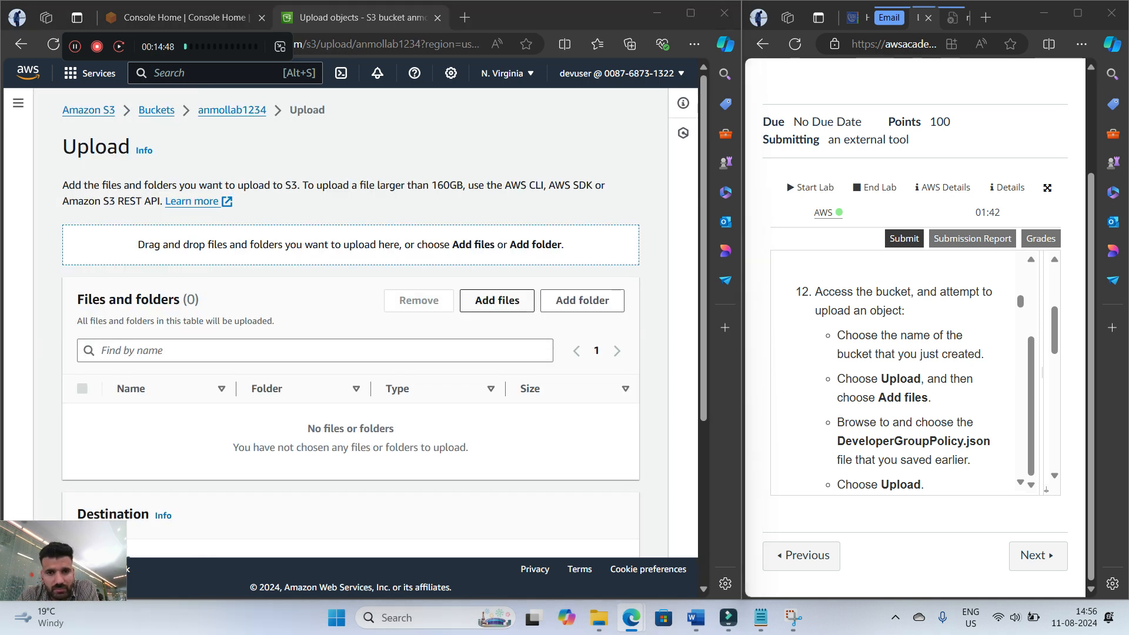
{"action": "left_click", "coordinate": [496, 300]}
{"action": "left_click", "coordinate": [68, 194]}
{"action": "left_click", "coordinate": [172, 156]}
{"action": "left_click", "coordinate": [582, 429]}
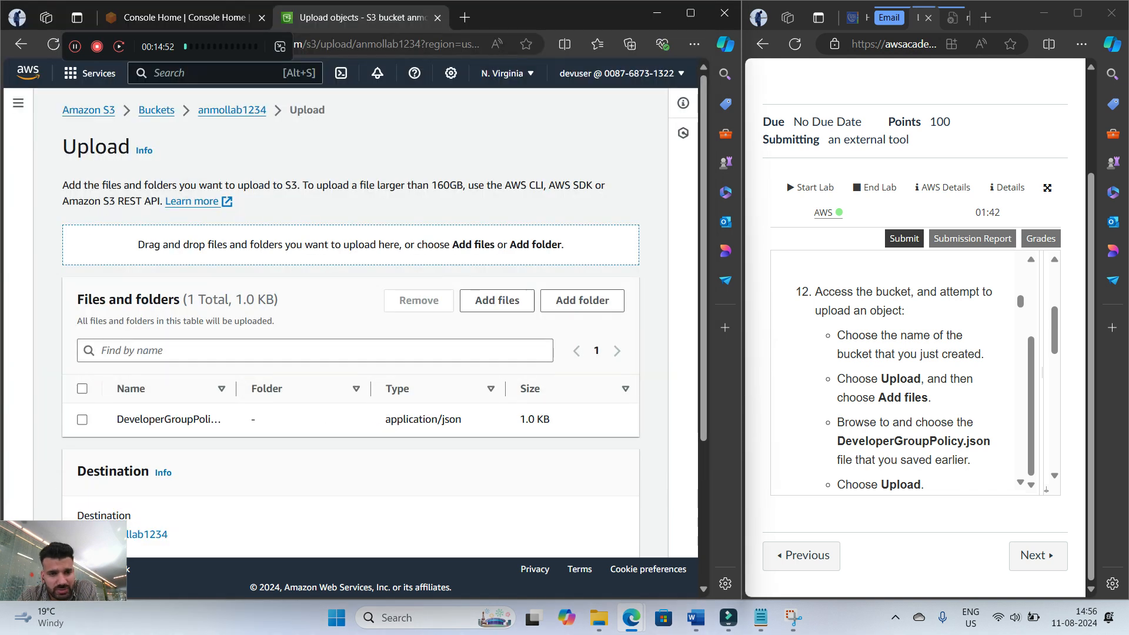
Try to upload DeveloperGroupPolicy.json to the bucket with the default permissions and properties
{"action": "scroll", "coordinate": [351, 353], "scroll_direction": "down", "scroll_amount": 4}
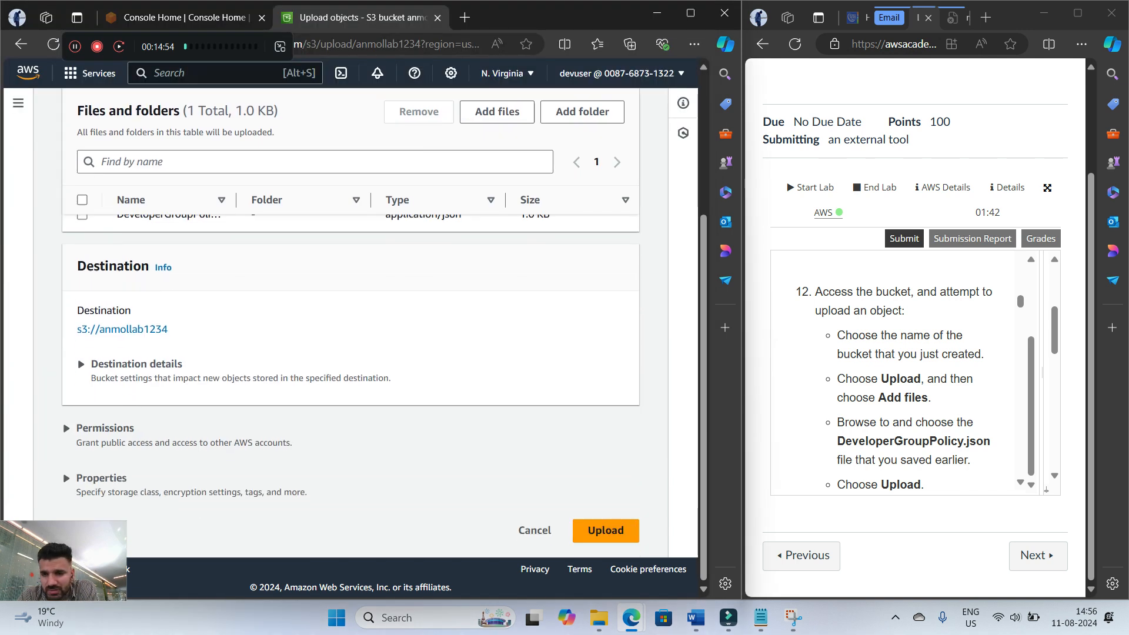
{"action": "scroll", "coordinate": [900, 370], "scroll_direction": "down", "scroll_amount": 1}
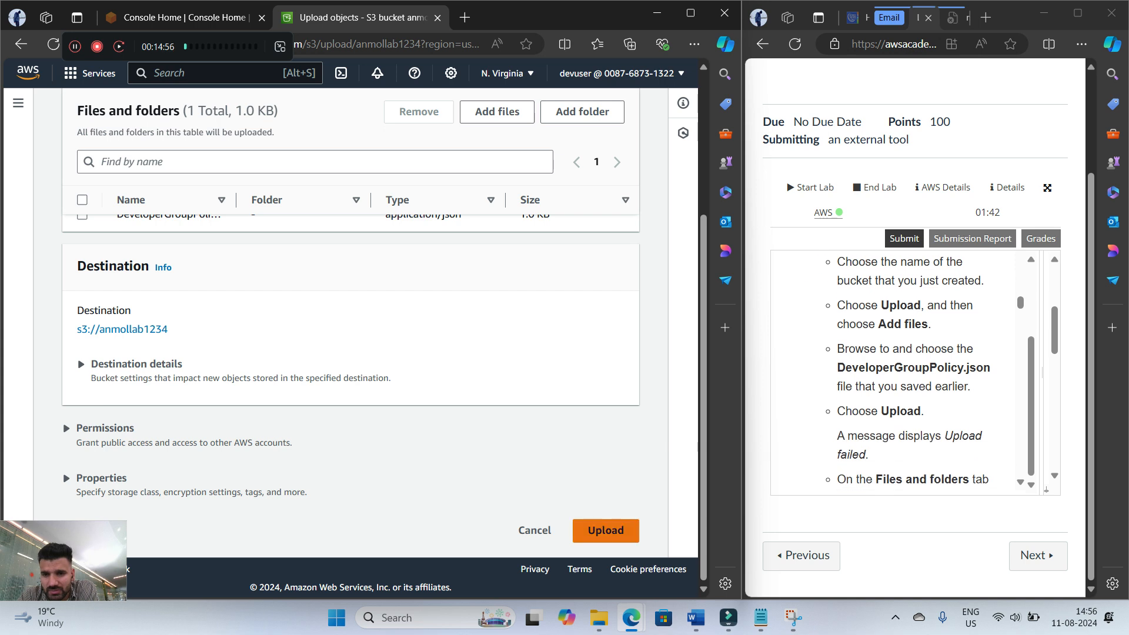
{"action": "left_click", "coordinate": [605, 530]}
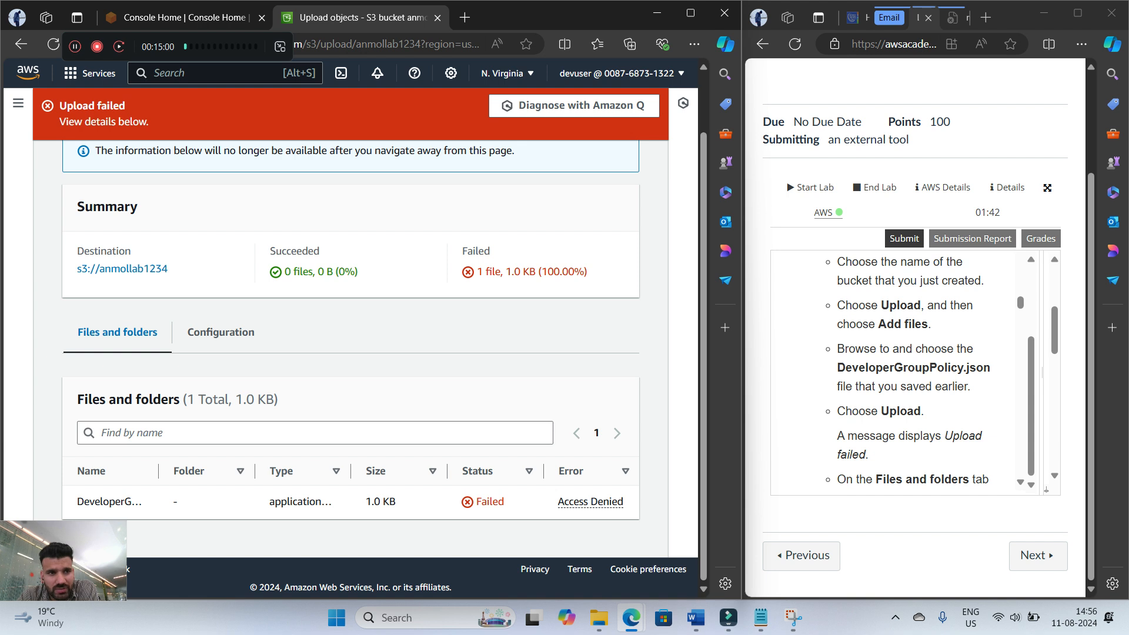
{"action": "left_click_drag", "start_coordinate": [65, 122], "coordinate": [146, 121]}
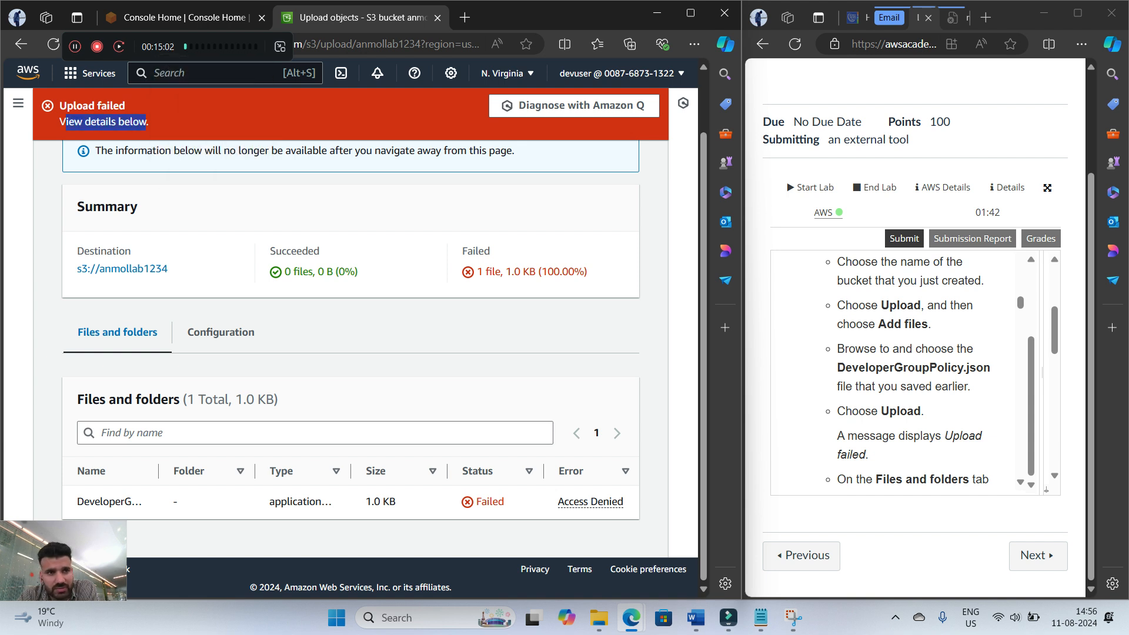
{"action": "left_click", "coordinate": [75, 47]}
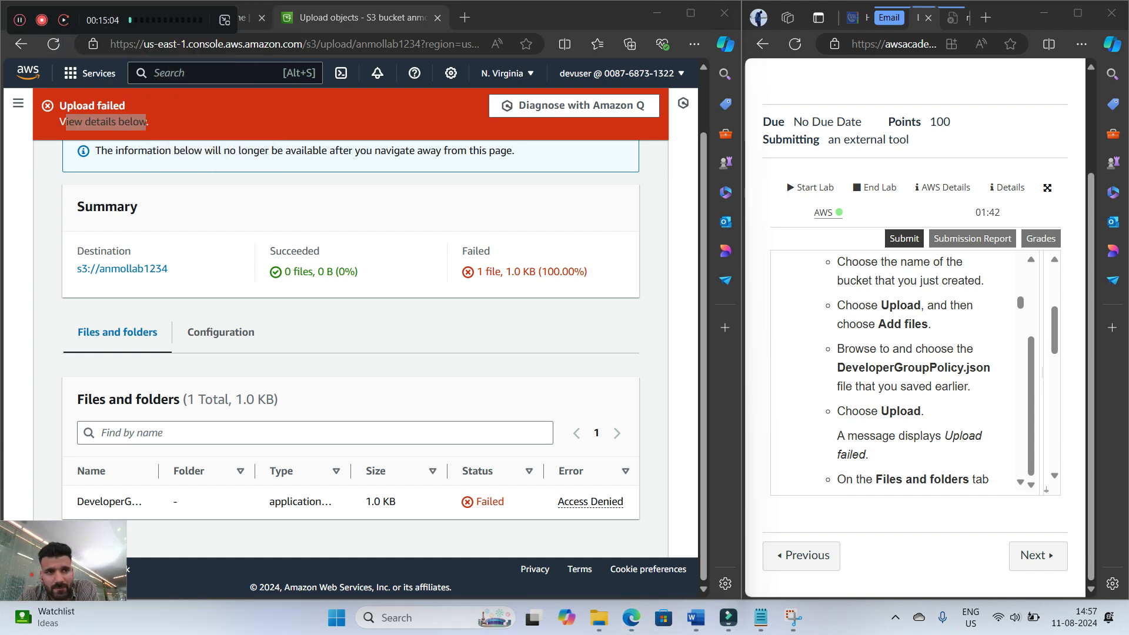
Read the lab guide's instructions on the upload result and view the error details for the DeveloperGroupPolicy.json file
{"action": "scroll", "coordinate": [905, 370], "scroll_direction": "down", "scroll_amount": 2}
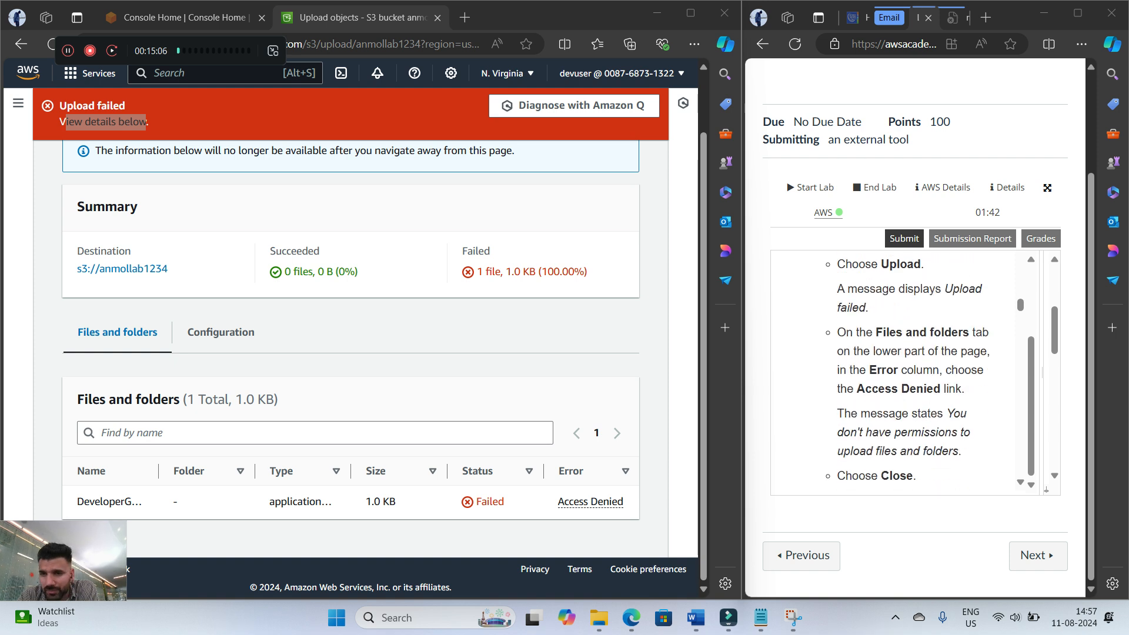
{"action": "scroll", "coordinate": [905, 371], "scroll_direction": "up", "scroll_amount": 1}
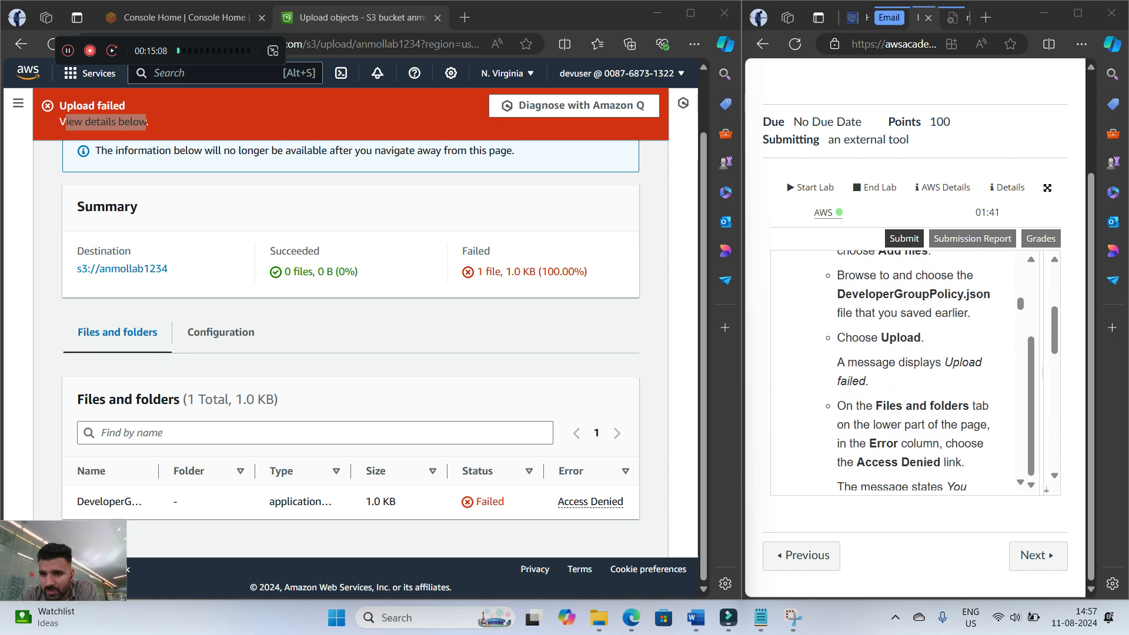
{"action": "scroll", "coordinate": [907, 371], "scroll_direction": "down", "scroll_amount": 1}
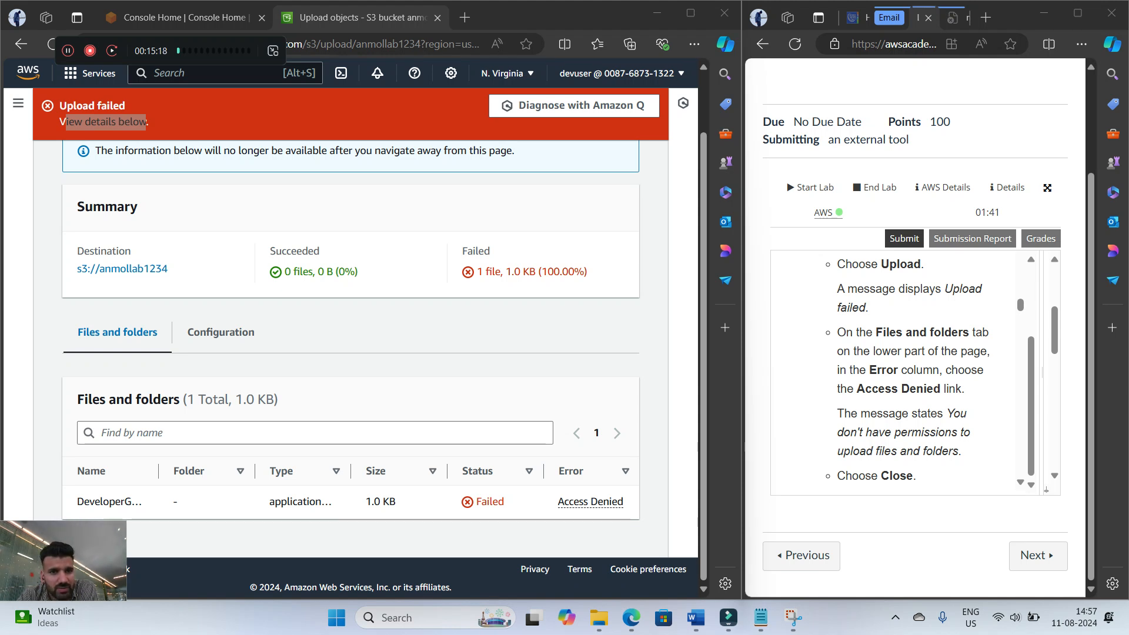
{"action": "scroll", "coordinate": [350, 329], "scroll_direction": "up", "scroll_amount": 1}
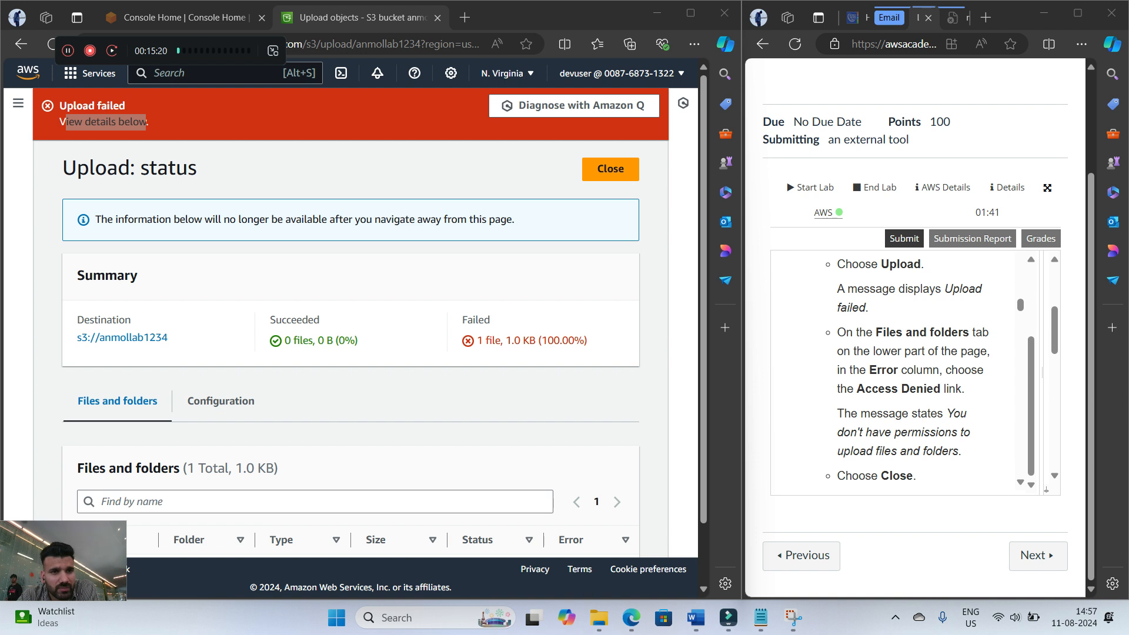
{"action": "left_click", "coordinate": [365, 173]}
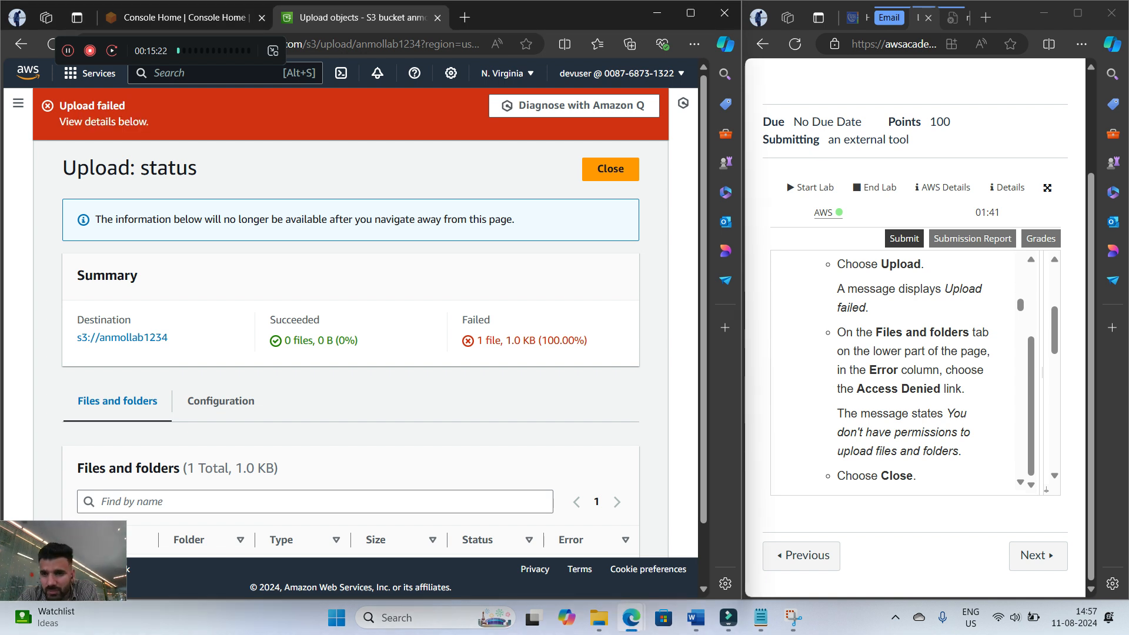
{"action": "scroll", "coordinate": [351, 330], "scroll_direction": "down", "scroll_amount": 1}
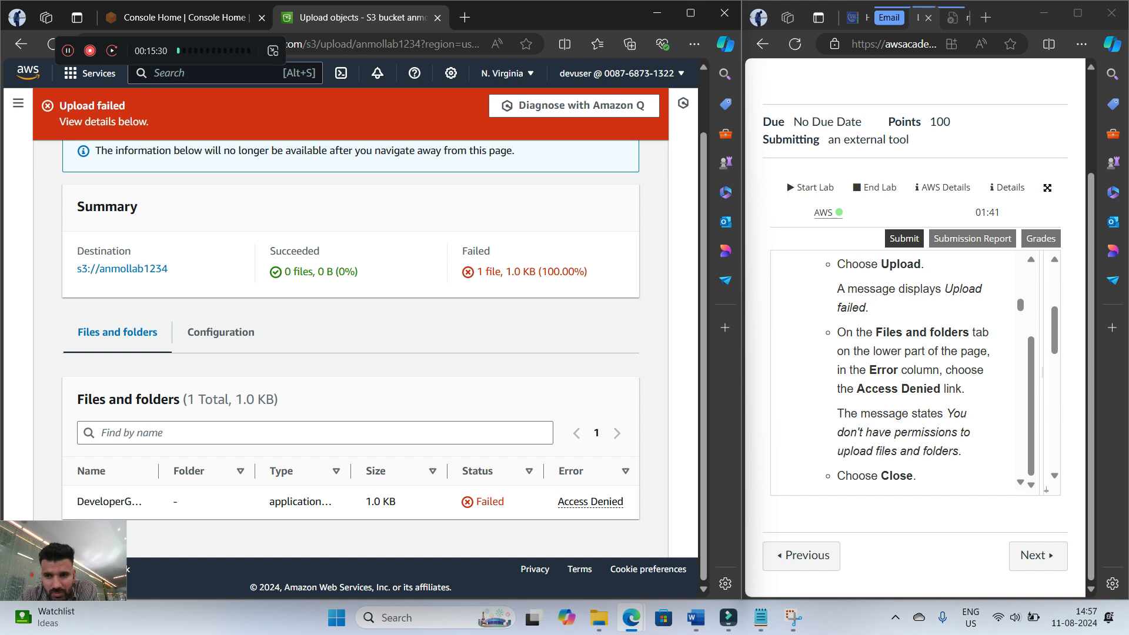
{"action": "left_click", "coordinate": [590, 501]}
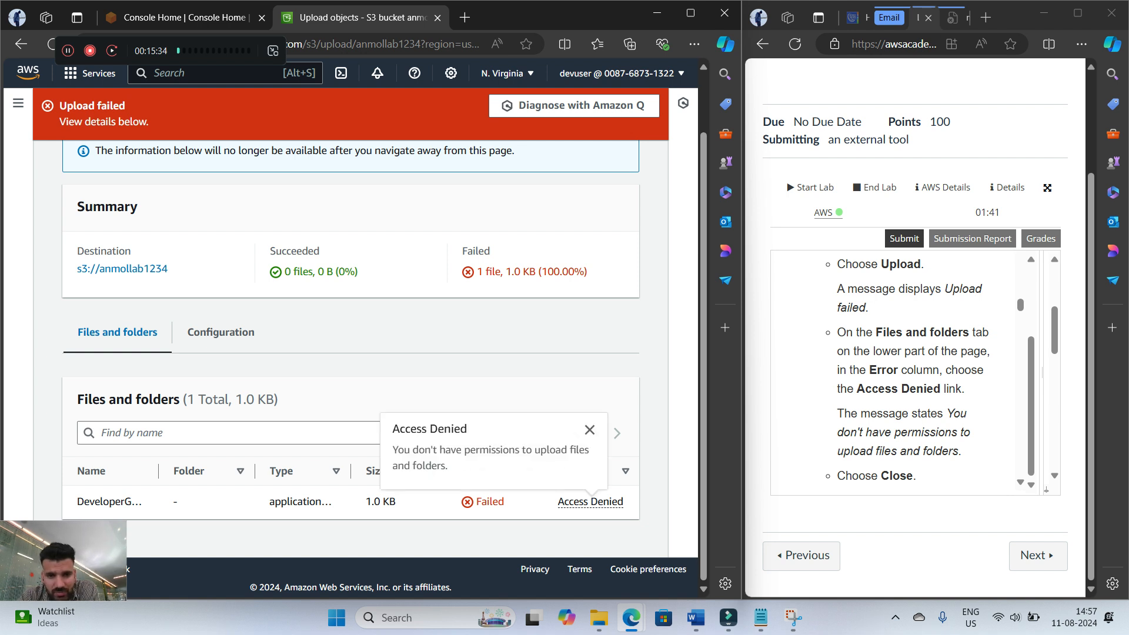
{"action": "left_click", "coordinate": [590, 430]}
{"action": "left_click", "coordinate": [590, 502]}
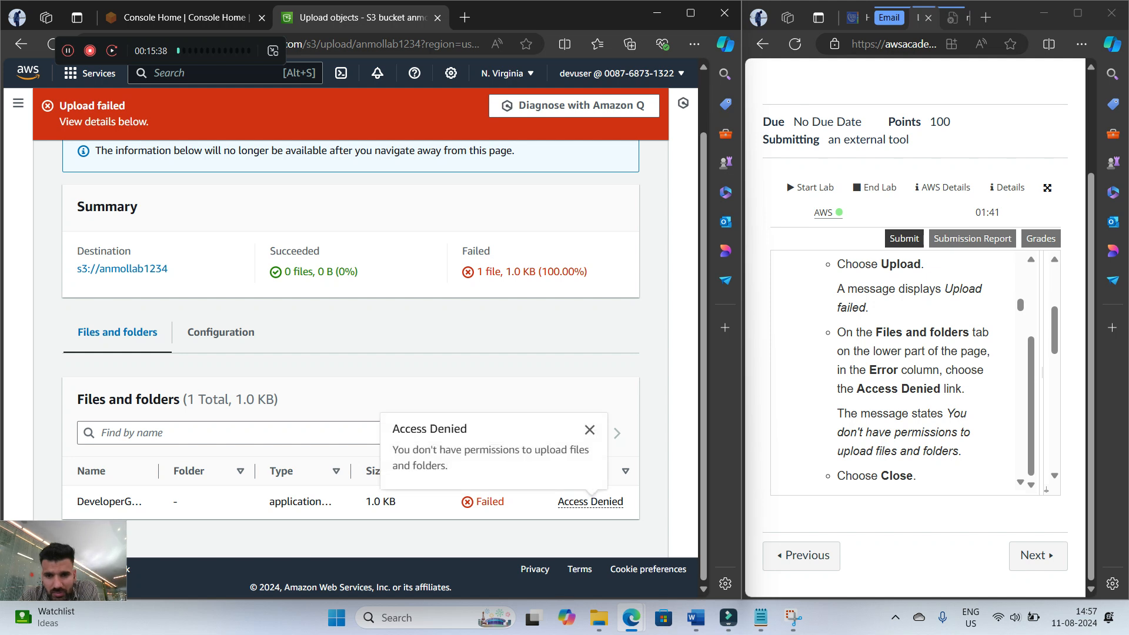
Read the rest of step 12 and close the upload status page to return to the bucket's objects
{"action": "scroll", "coordinate": [905, 371], "scroll_direction": "down", "scroll_amount": 1}
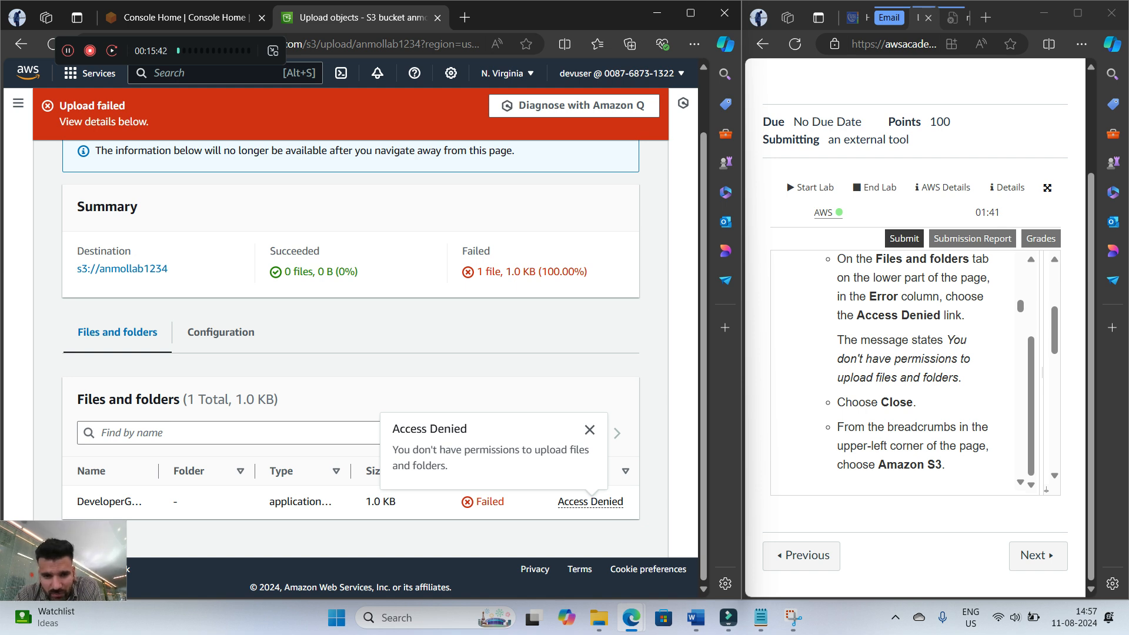
{"action": "scroll", "coordinate": [906, 371], "scroll_direction": "down", "scroll_amount": 1}
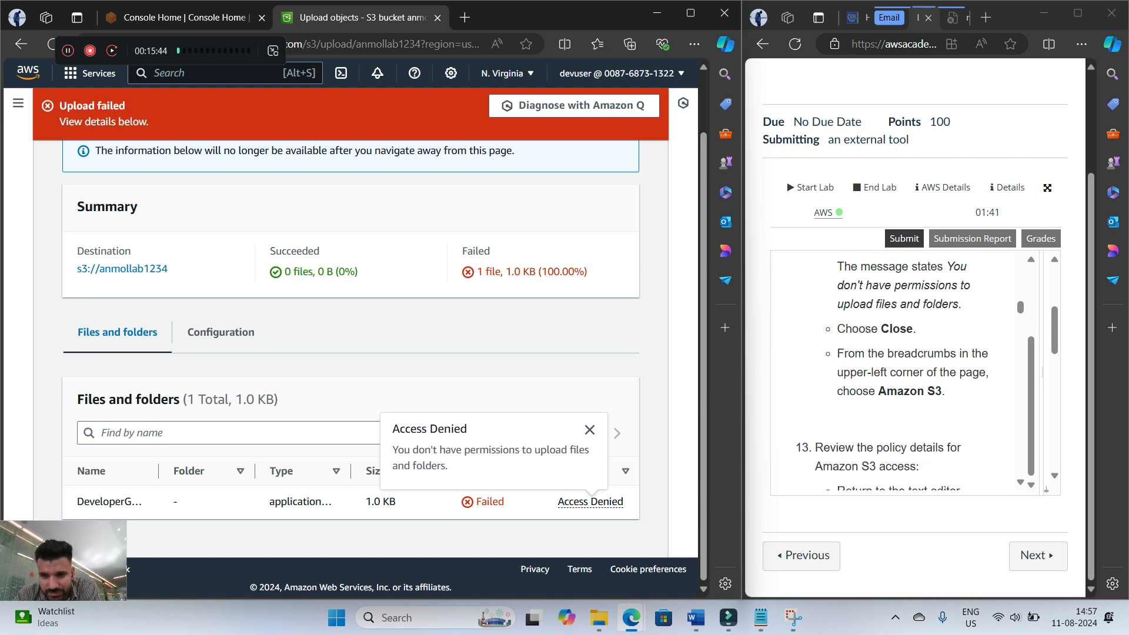
{"action": "scroll", "coordinate": [612, 169], "scroll_direction": "up", "scroll_amount": 1}
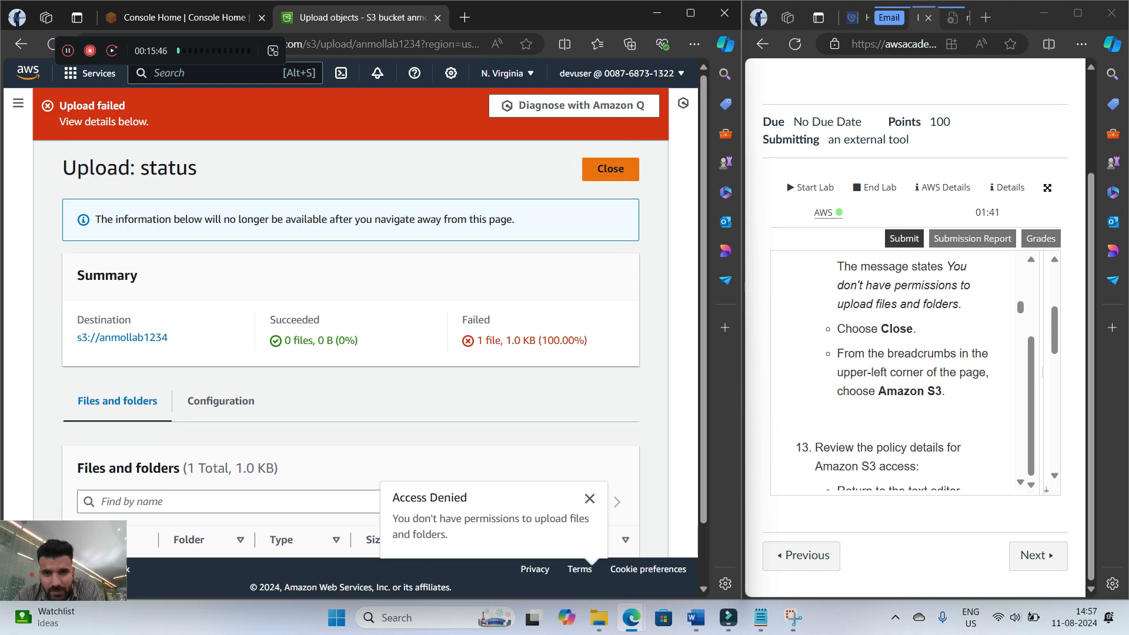
{"action": "left_click", "coordinate": [612, 169]}
{"action": "scroll", "coordinate": [906, 371], "scroll_direction": "down", "scroll_amount": 2}
{"action": "scroll", "coordinate": [906, 371], "scroll_direction": "up", "scroll_amount": 1}
{"action": "scroll", "coordinate": [905, 371], "scroll_direction": "down", "scroll_amount": 1}
{"action": "scroll", "coordinate": [905, 371], "scroll_direction": "up", "scroll_amount": 2}
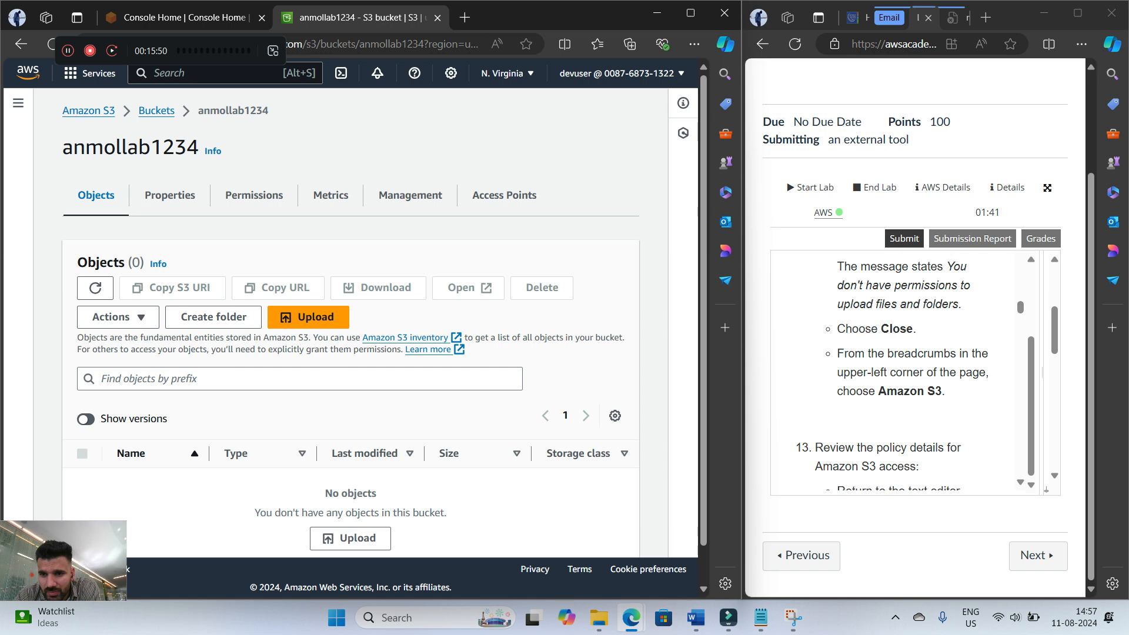
Read step 13 and review the S3 actions in DeveloperGroupPolicy.json in Notepad, highlighting s3:CreateBucket
{"action": "scroll", "coordinate": [905, 370], "scroll_direction": "down", "scroll_amount": 2}
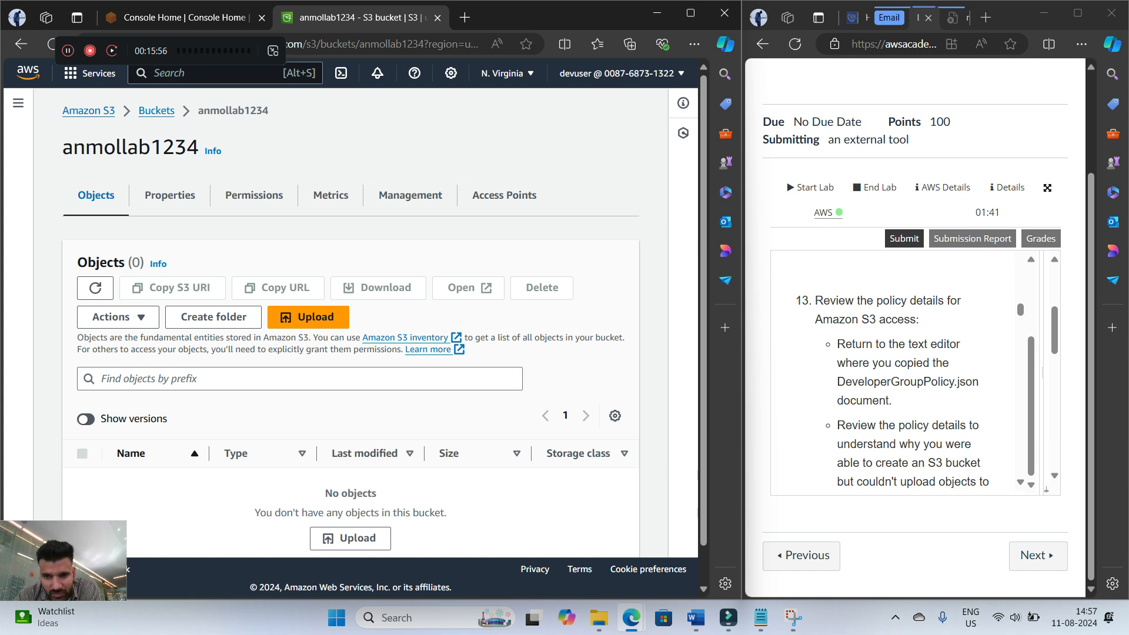
{"action": "scroll", "coordinate": [906, 371], "scroll_direction": "down", "scroll_amount": 1}
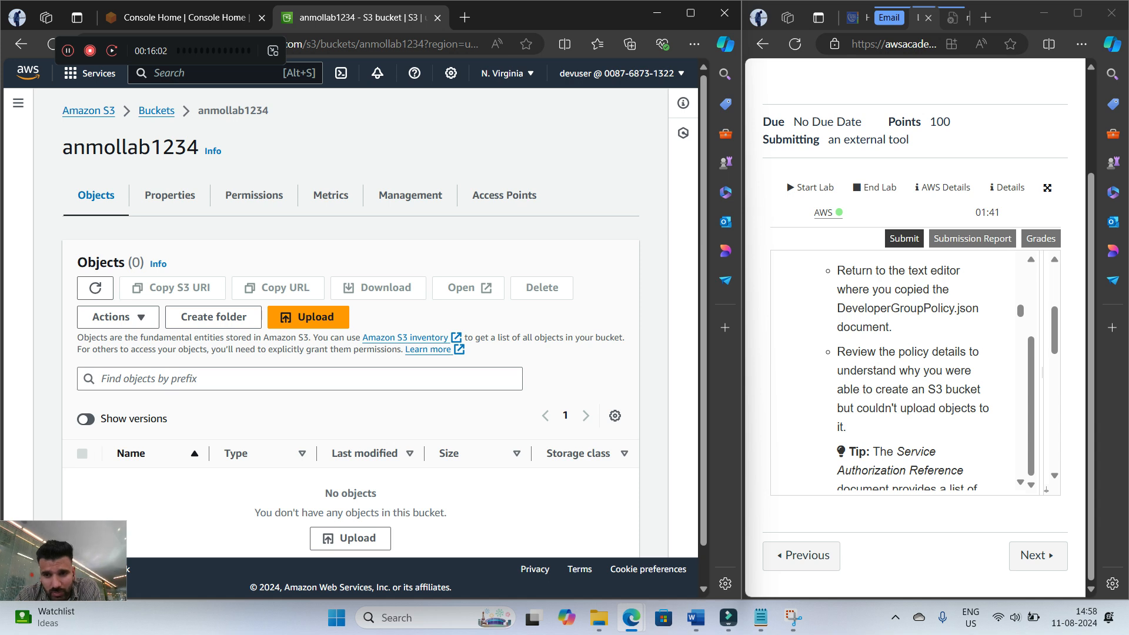
{"action": "scroll", "coordinate": [906, 370], "scroll_direction": "down", "scroll_amount": 1}
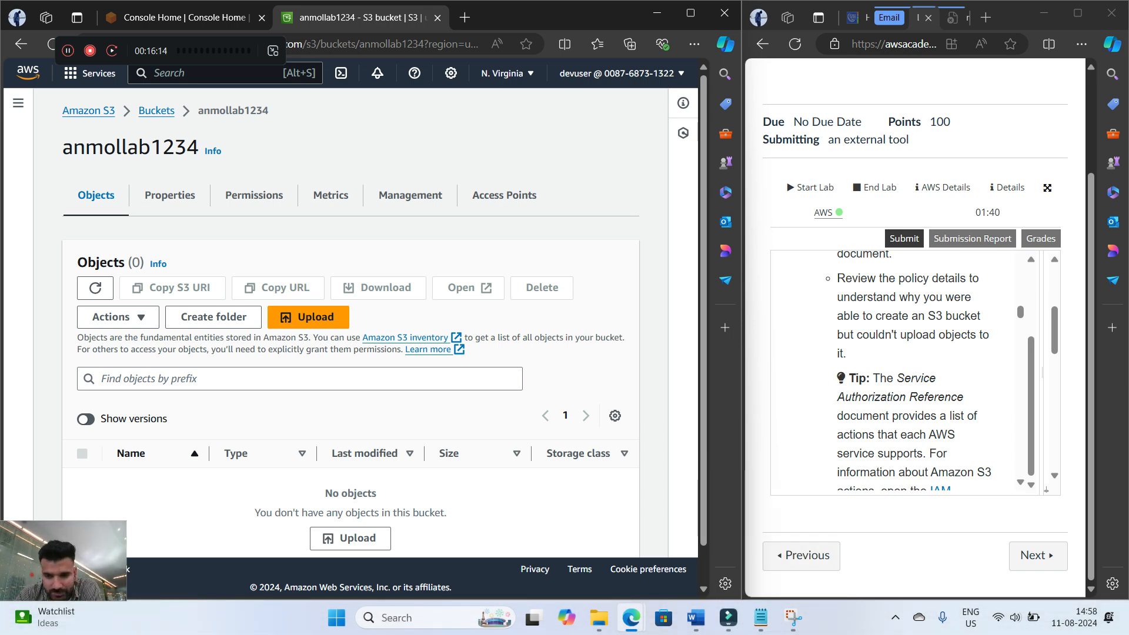
{"action": "left_click", "coordinate": [793, 617]}
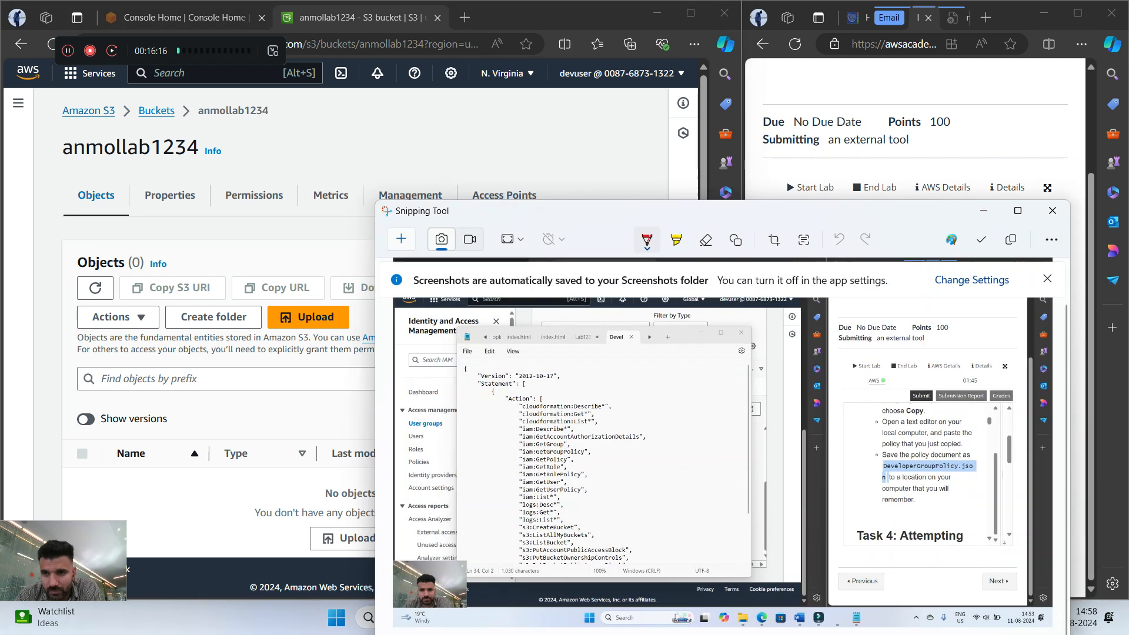
{"action": "left_click", "coordinate": [983, 210]}
{"action": "left_click", "coordinate": [760, 618]}
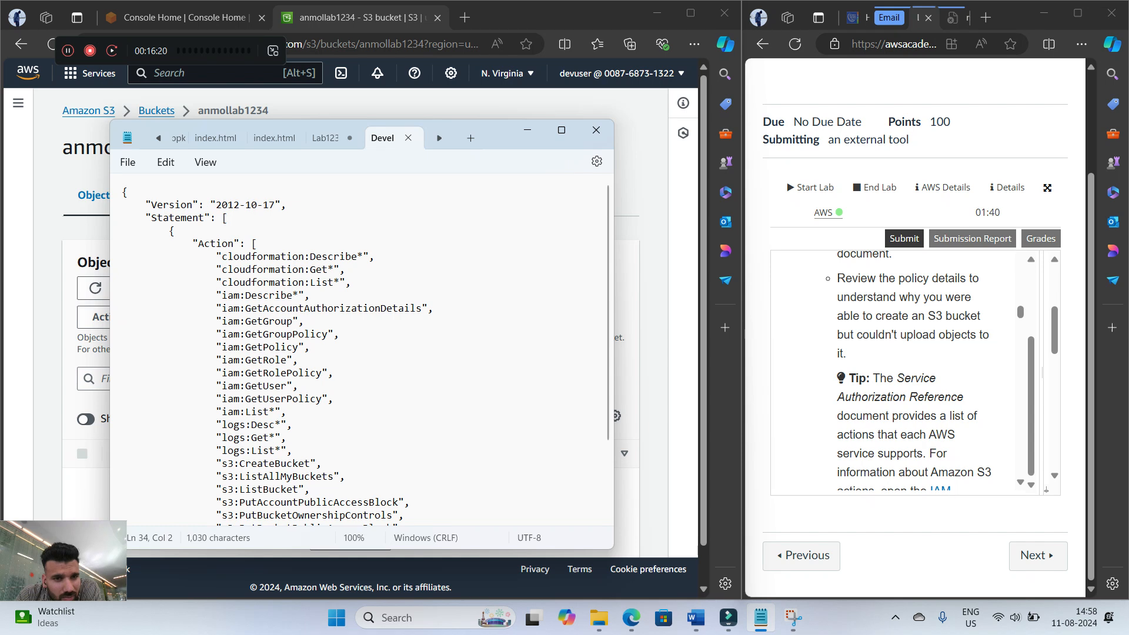
{"action": "scroll", "coordinate": [359, 352], "scroll_direction": "down", "scroll_amount": 2}
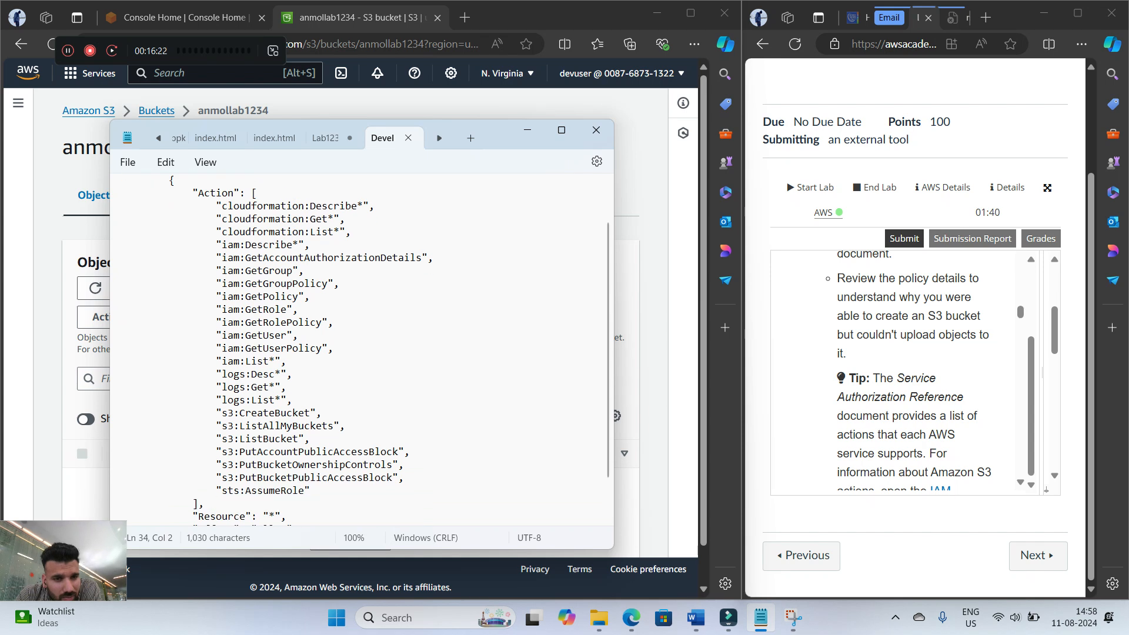
{"action": "left_click_drag", "start_coordinate": [221, 412], "coordinate": [316, 413]}
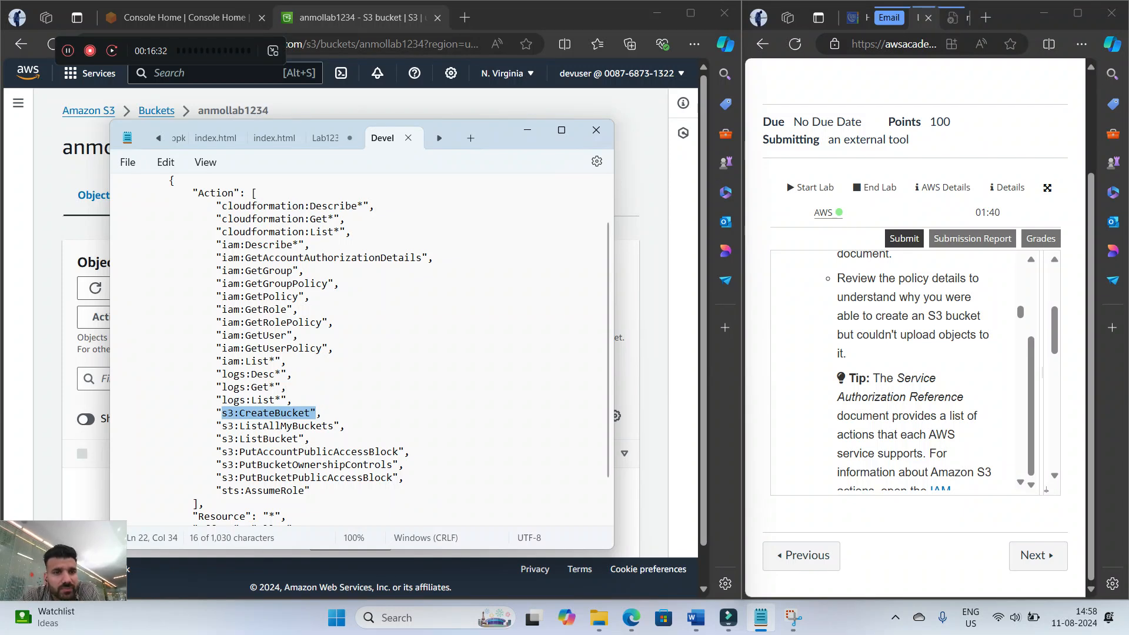
{"action": "scroll", "coordinate": [359, 347], "scroll_direction": "down", "scroll_amount": 2}
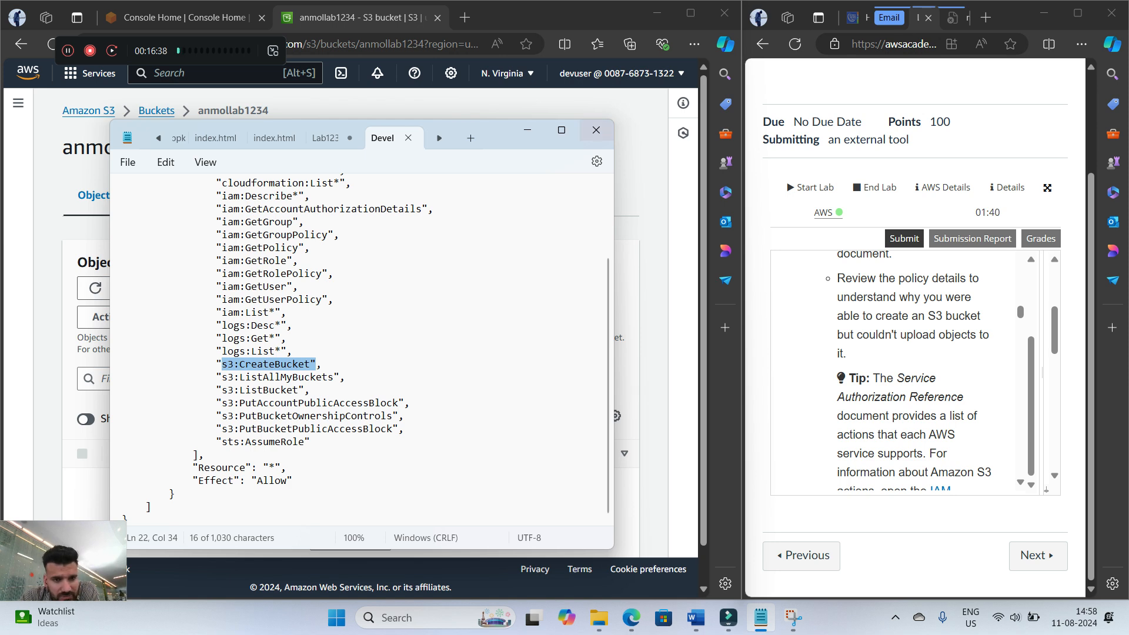
{"action": "left_click", "coordinate": [528, 130]}
Read the lab guide's Service Authorization Reference tip and reopen the lab1234 bucket from the buckets list
{"action": "scroll", "coordinate": [912, 370], "scroll_direction": "down", "scroll_amount": 7}
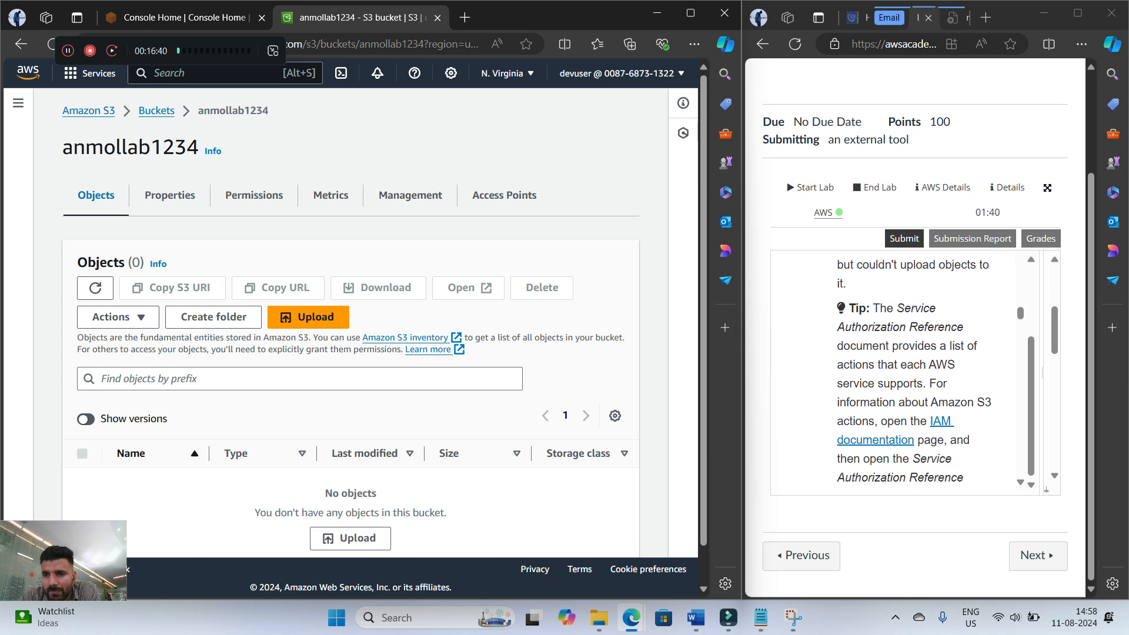
{"action": "scroll", "coordinate": [912, 370], "scroll_direction": "down", "scroll_amount": 2}
{"action": "scroll", "coordinate": [911, 370], "scroll_direction": "up", "scroll_amount": 8}
{"action": "scroll", "coordinate": [914, 371], "scroll_direction": "up", "scroll_amount": 2}
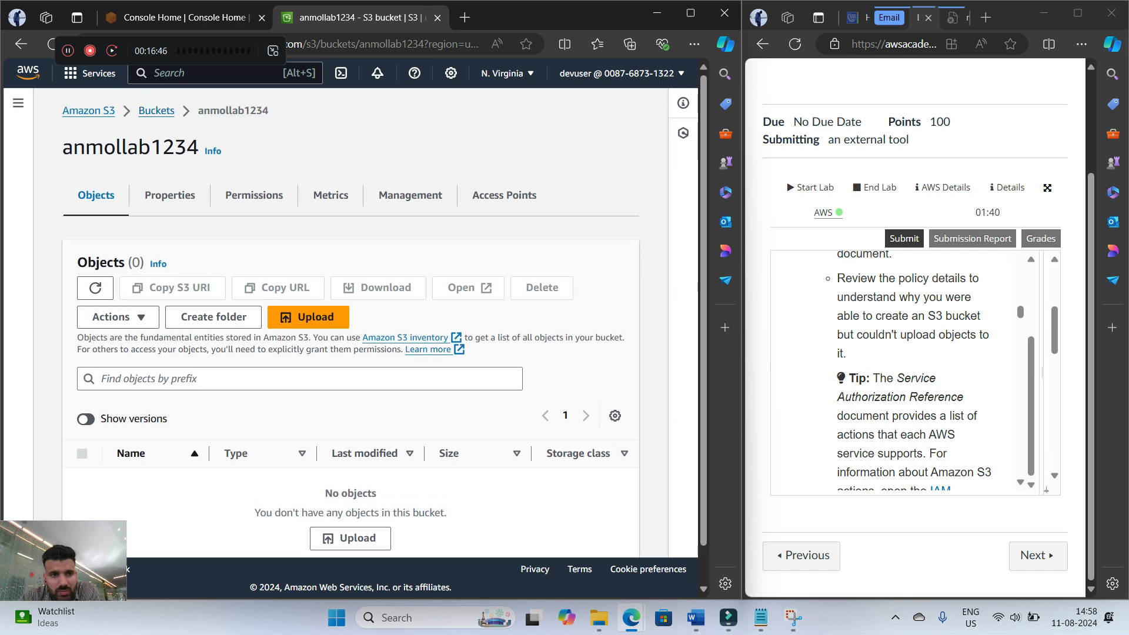
{"action": "left_click", "coordinate": [157, 110]}
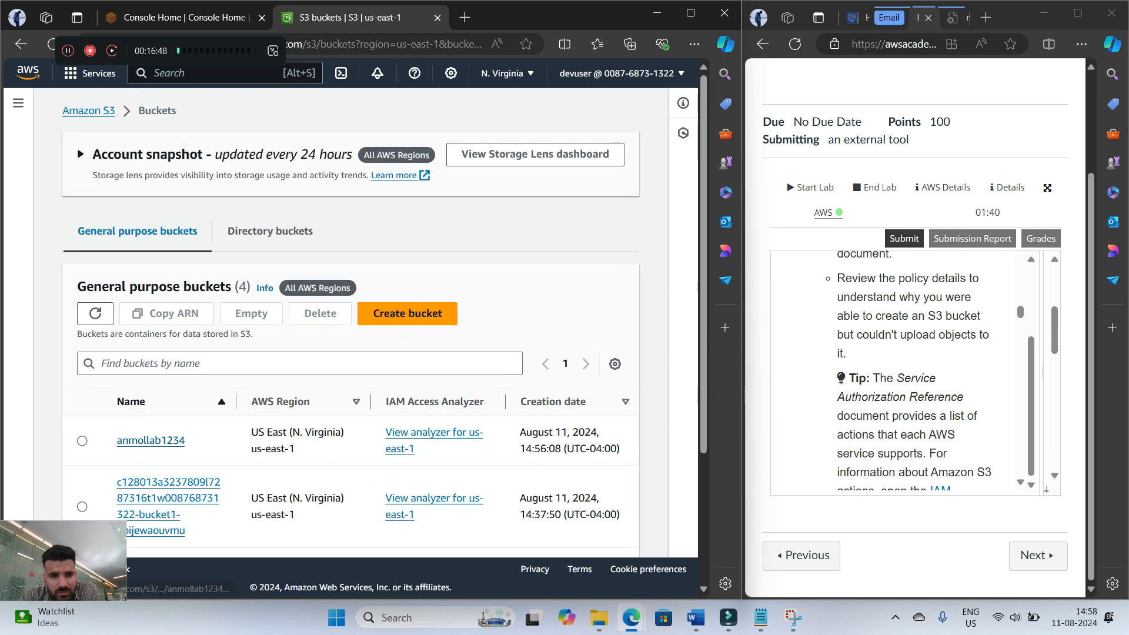
{"action": "left_click", "coordinate": [150, 440]}
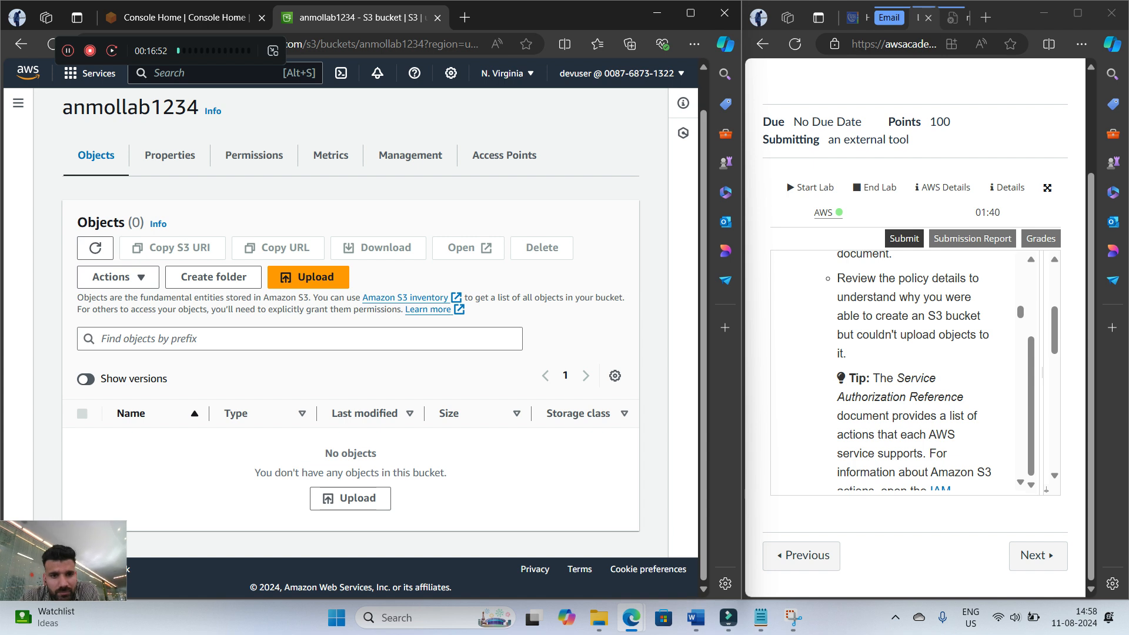
Try again to upload DeveloperGroupPolicy.json to the lab1234 bucket
{"action": "scroll", "coordinate": [353, 335], "scroll_direction": "up", "scroll_amount": 1}
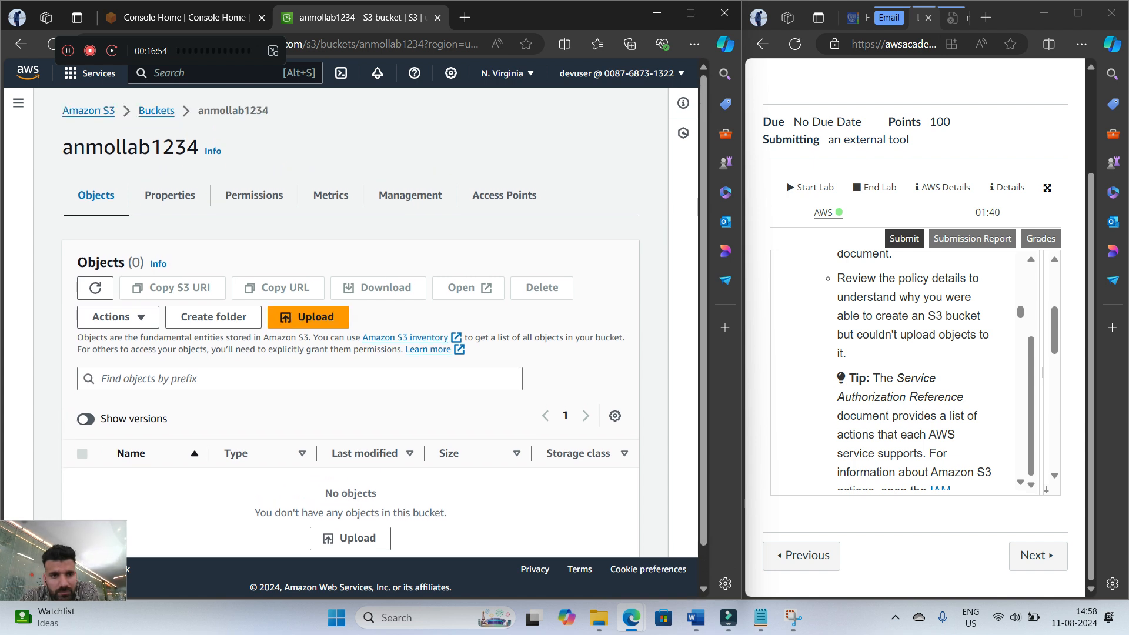
{"action": "left_click", "coordinate": [309, 316]}
{"action": "scroll", "coordinate": [353, 335], "scroll_direction": "down", "scroll_amount": 3}
{"action": "scroll", "coordinate": [353, 335], "scroll_direction": "up", "scroll_amount": 3}
{"action": "scroll", "coordinate": [353, 336], "scroll_direction": "down", "scroll_amount": 3}
{"action": "scroll", "coordinate": [497, 300], "scroll_direction": "up", "scroll_amount": 4}
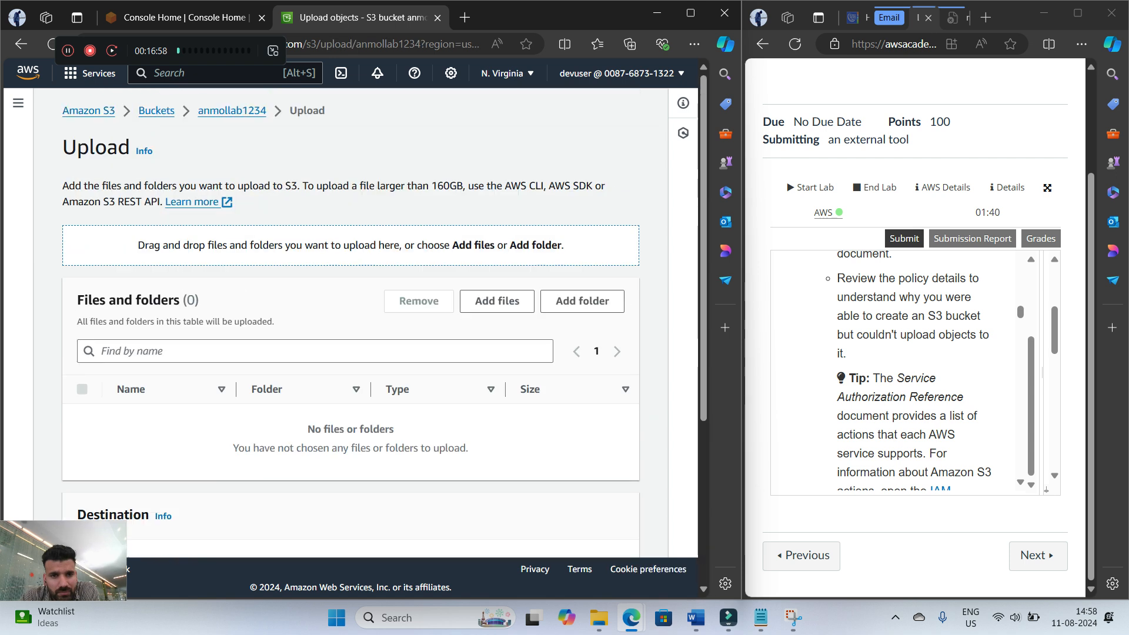
{"action": "left_click", "coordinate": [497, 301]}
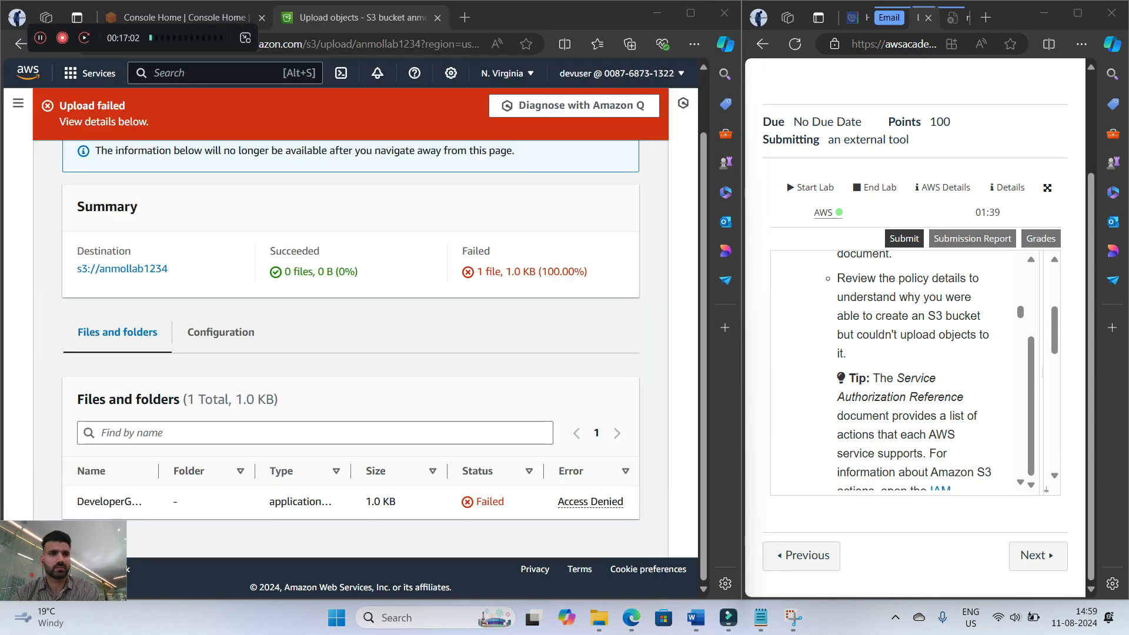
Read the Task 5 introduction and step 14 on downloading objects from bucket1 in the lab guide
{"action": "scroll", "coordinate": [912, 371], "scroll_direction": "down", "scroll_amount": 2}
{"action": "scroll", "coordinate": [900, 371], "scroll_direction": "down", "scroll_amount": 5}
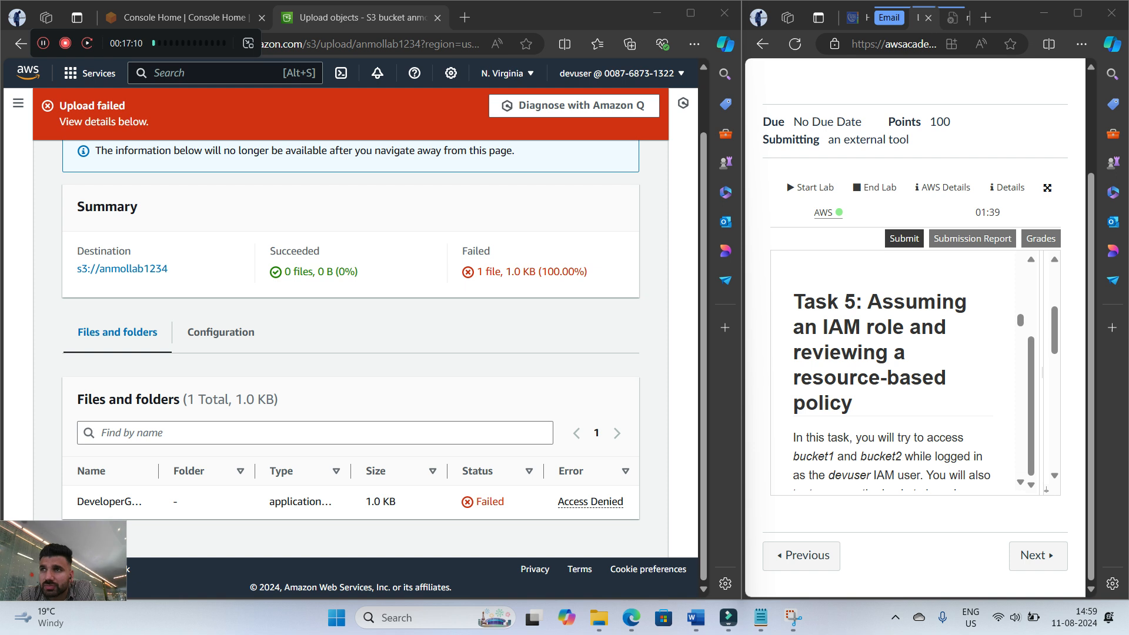
{"action": "scroll", "coordinate": [900, 370], "scroll_direction": "down", "scroll_amount": 1}
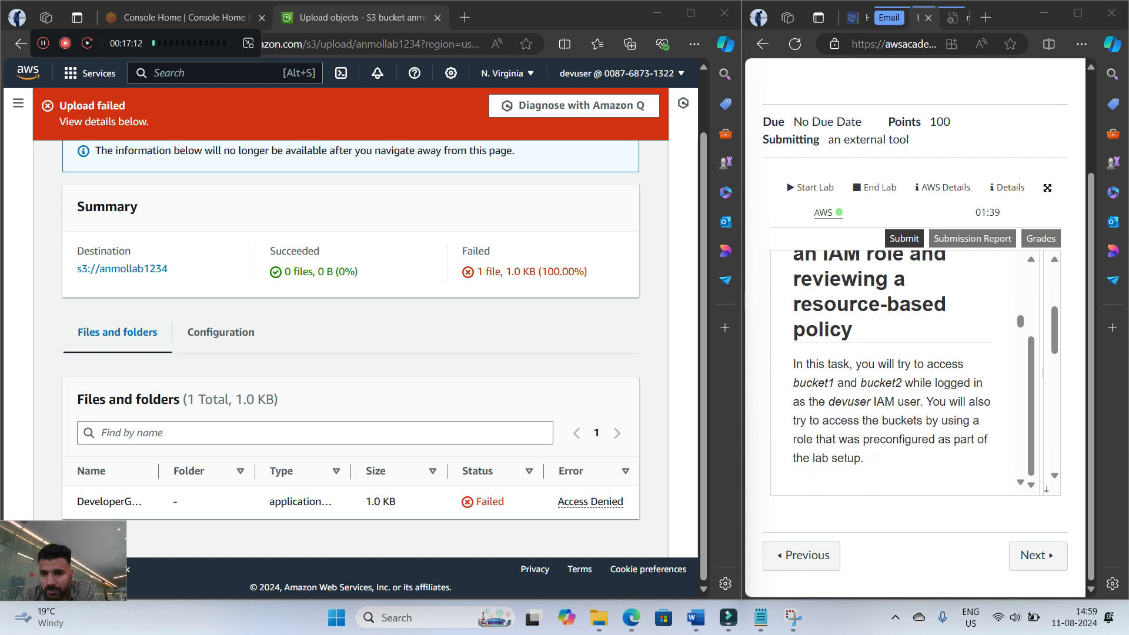
{"action": "scroll", "coordinate": [899, 371], "scroll_direction": "down", "scroll_amount": 1}
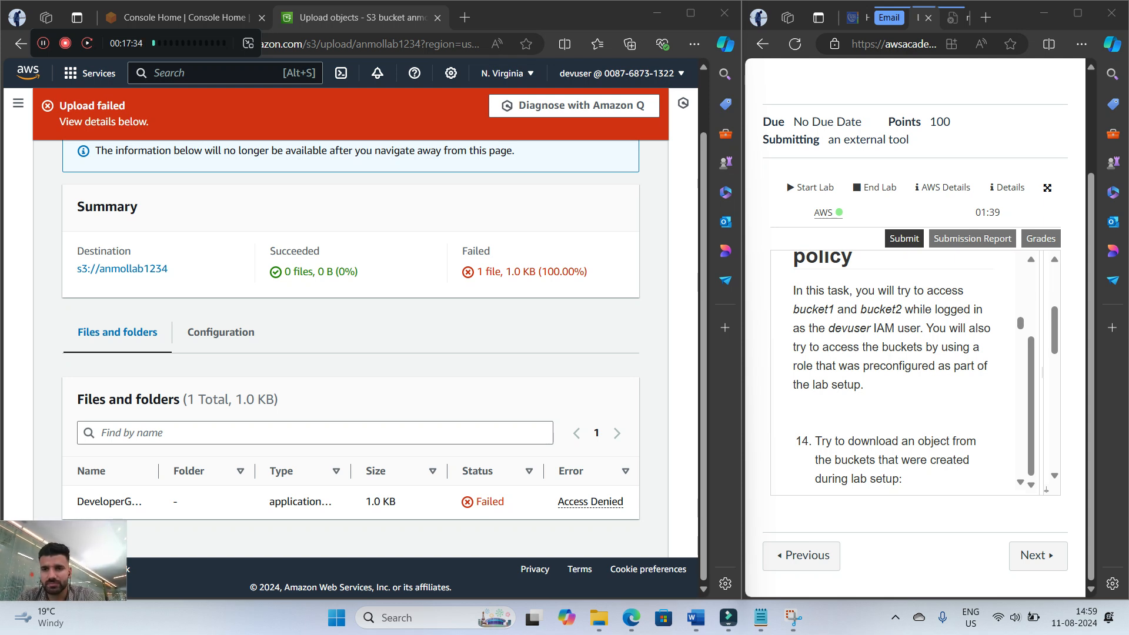
{"action": "scroll", "coordinate": [899, 370], "scroll_direction": "down", "scroll_amount": 5}
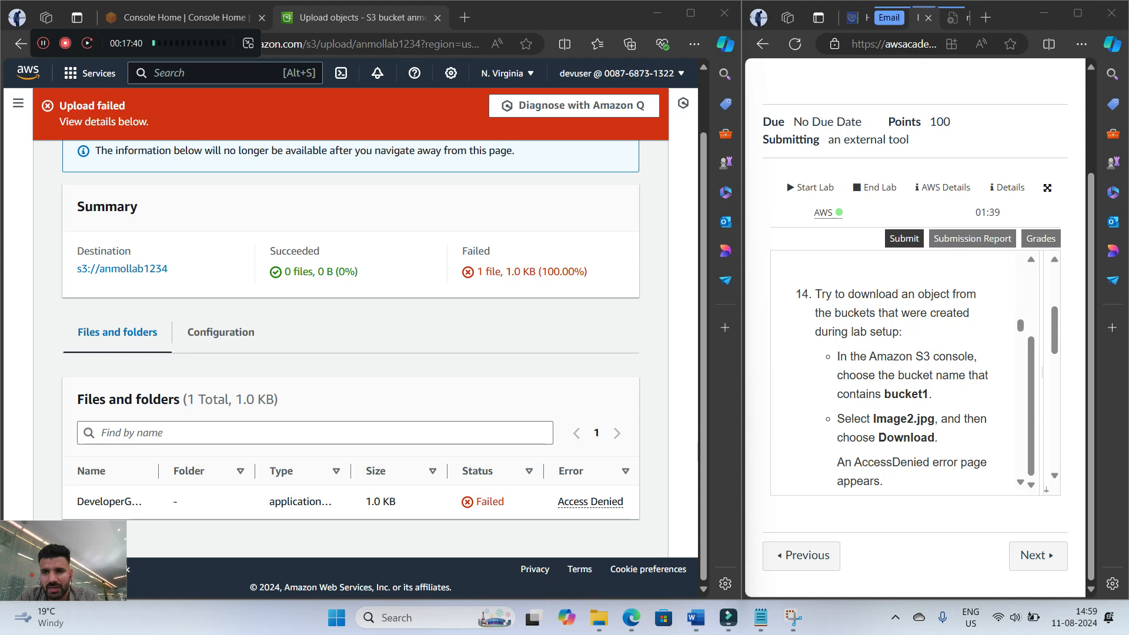
{"action": "scroll", "coordinate": [902, 370], "scroll_direction": "down", "scroll_amount": 2}
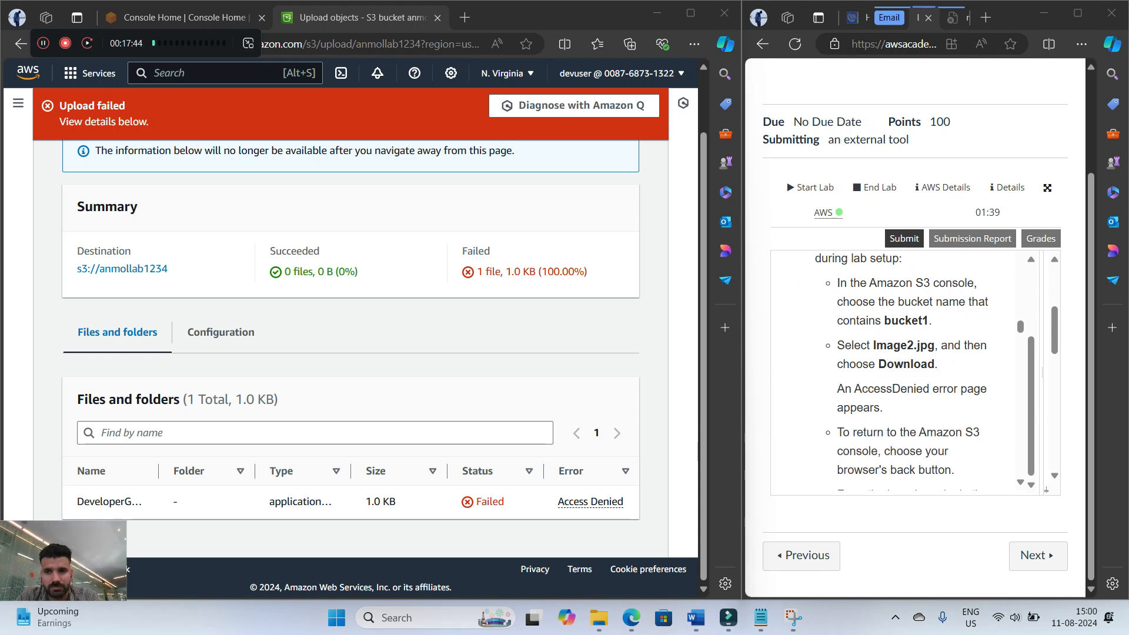
Close the upload status page, return to the S3 buckets list and open the bucket whose name contains bucket1
{"action": "scroll", "coordinate": [351, 329], "scroll_direction": "up", "scroll_amount": 1}
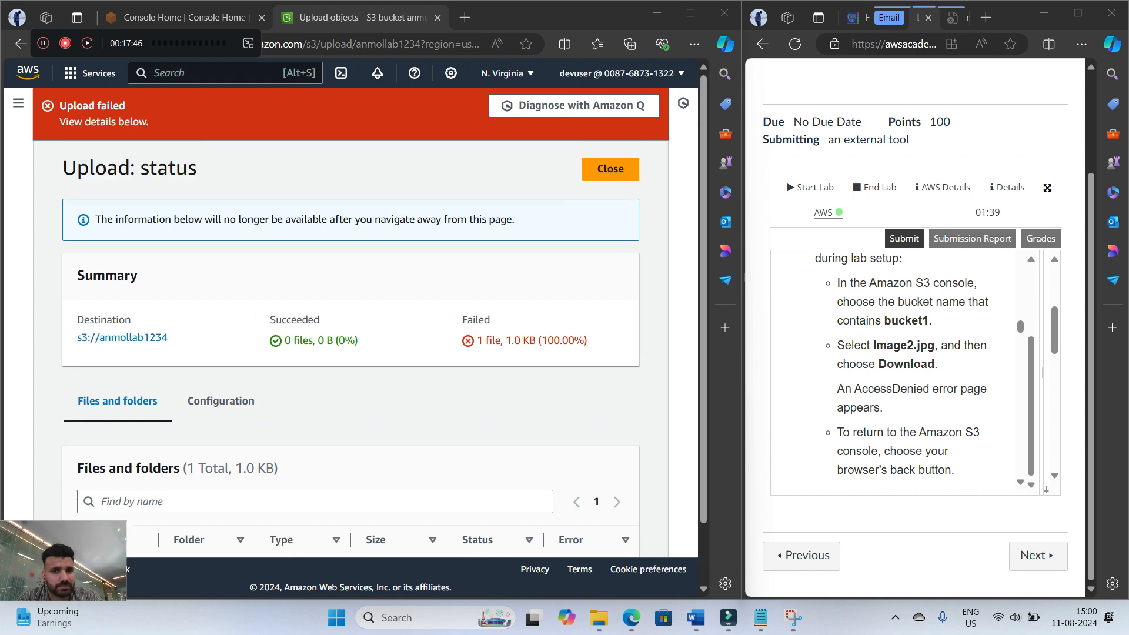
{"action": "left_click", "coordinate": [610, 163]}
{"action": "left_click", "coordinate": [88, 111]}
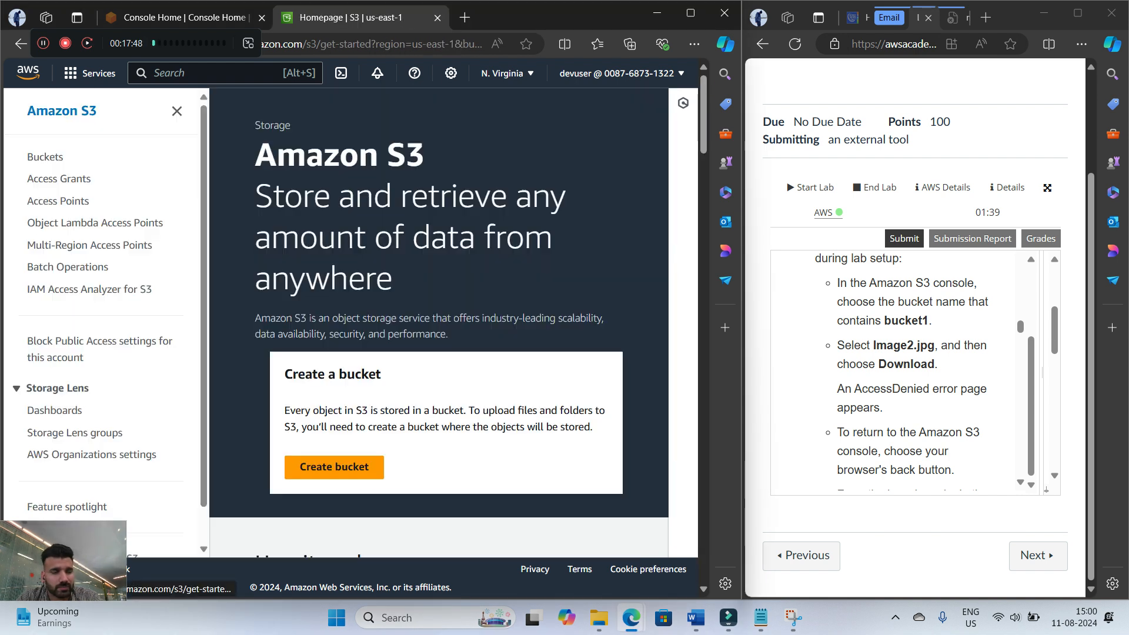
{"action": "left_click", "coordinate": [45, 157]}
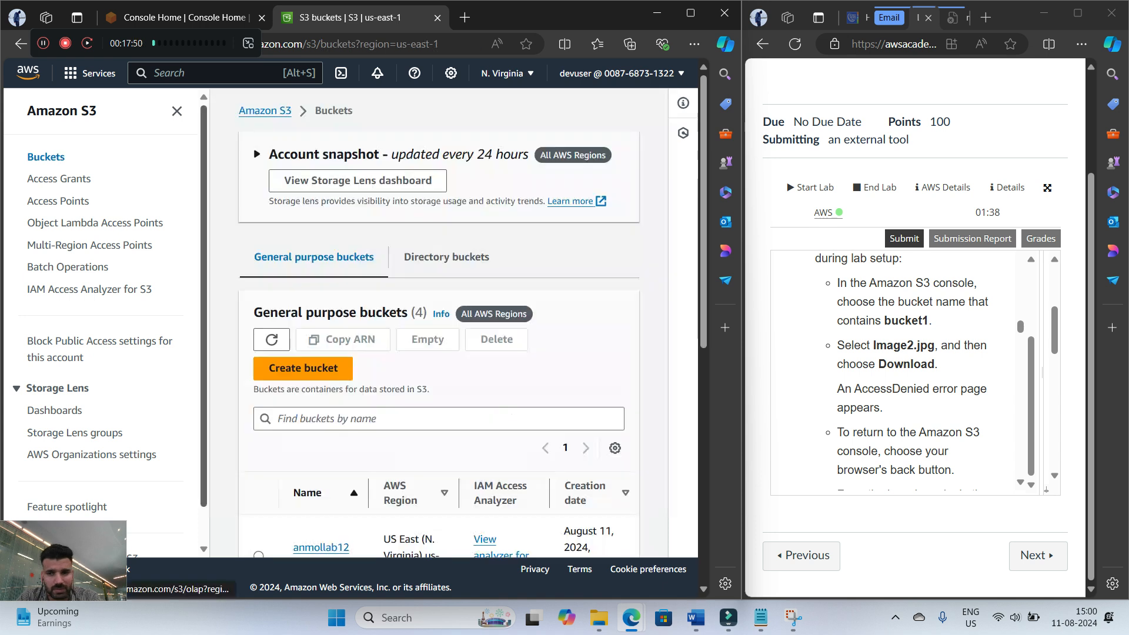
{"action": "scroll", "coordinate": [376, 353], "scroll_direction": "down", "scroll_amount": 6}
{"action": "scroll", "coordinate": [377, 353], "scroll_direction": "up", "scroll_amount": 4}
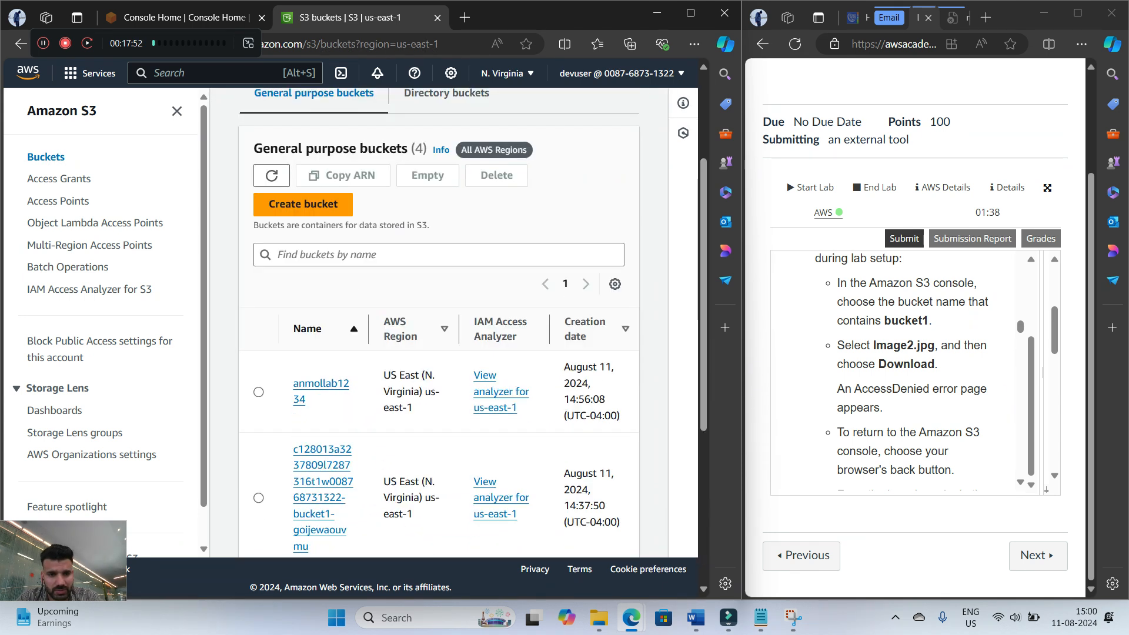
{"action": "scroll", "coordinate": [320, 359], "scroll_direction": "down", "scroll_amount": 3}
{"action": "left_click", "coordinate": [320, 366]}
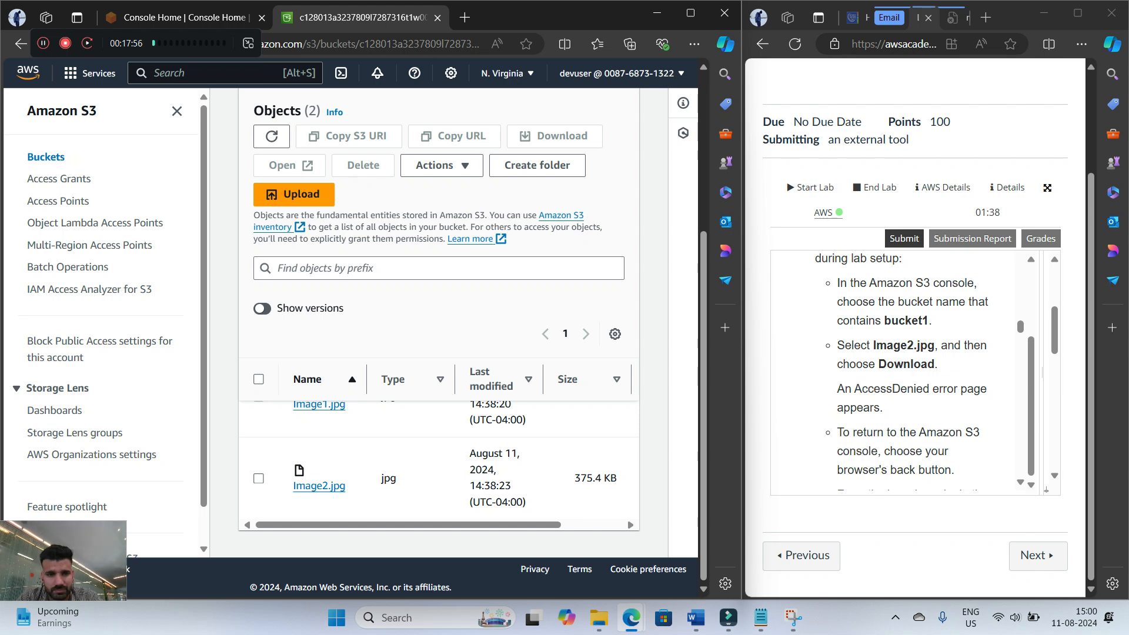
Try to download Image2.jpg from the bucket1 bucket
{"action": "scroll", "coordinate": [439, 353], "scroll_direction": "up", "scroll_amount": 1}
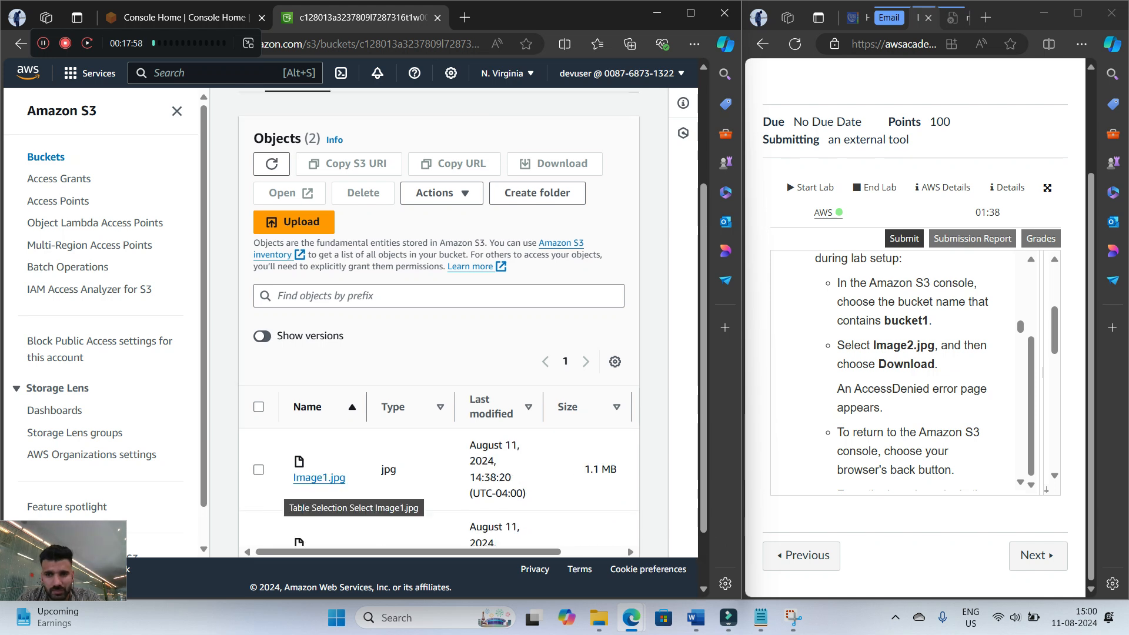
{"action": "scroll", "coordinate": [330, 488], "scroll_direction": "down", "scroll_amount": 1}
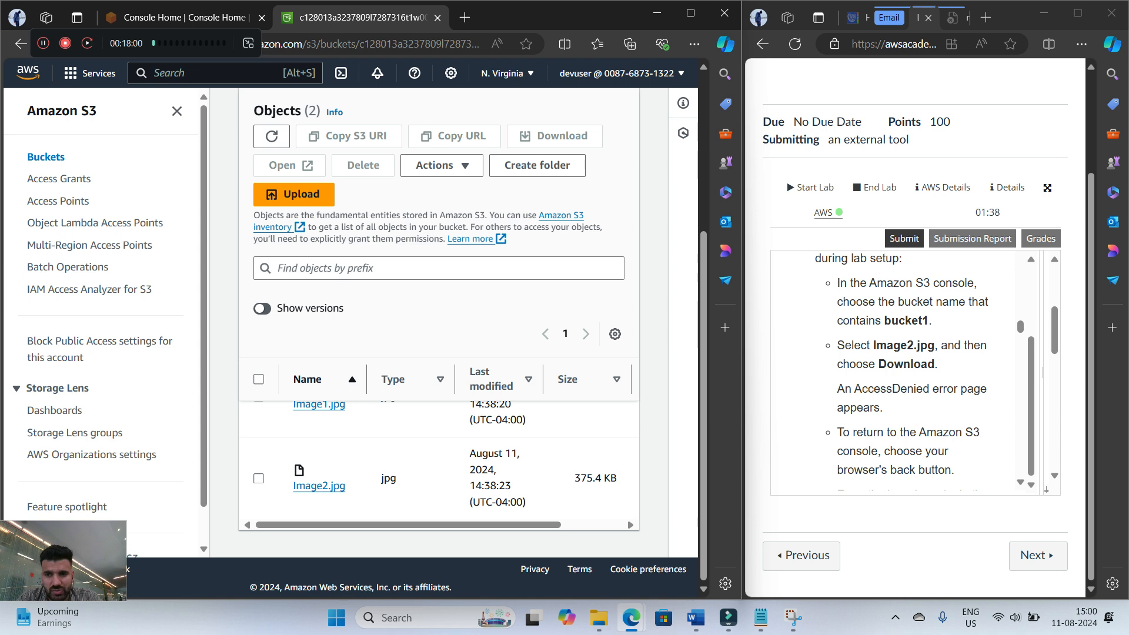
{"action": "left_click", "coordinate": [259, 479]}
{"action": "left_click", "coordinate": [554, 136]}
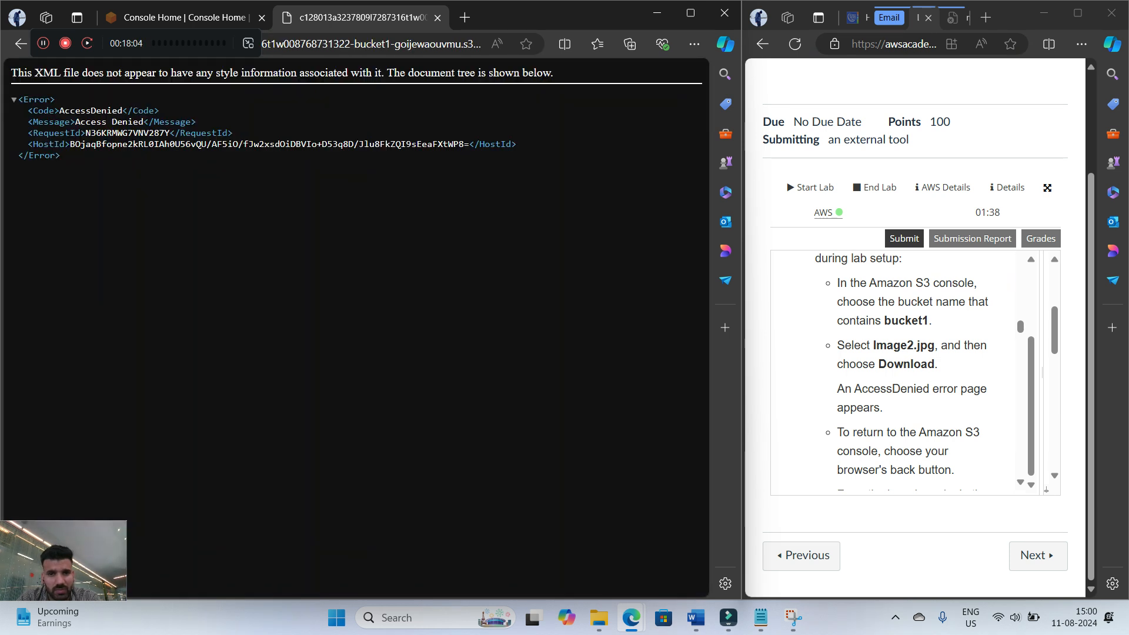
Read more of step 14, return to the bucket1 objects and try to download Image1.jpg
{"action": "scroll", "coordinate": [906, 371], "scroll_direction": "down", "scroll_amount": 3}
{"action": "scroll", "coordinate": [906, 370], "scroll_direction": "up", "scroll_amount": 1}
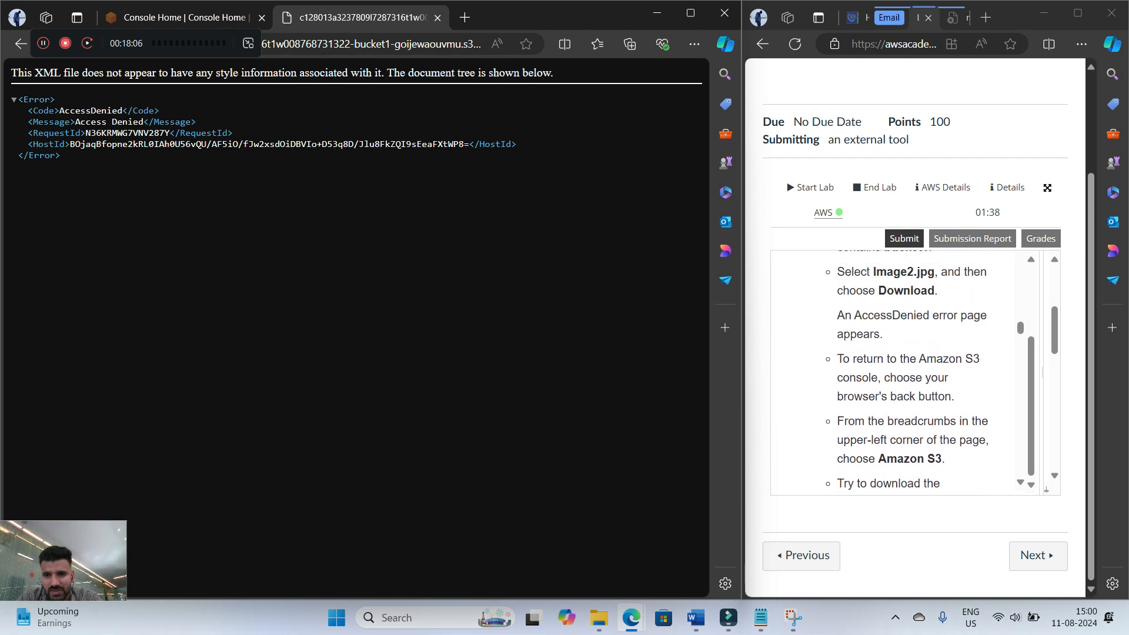
{"action": "scroll", "coordinate": [912, 371], "scroll_direction": "down", "scroll_amount": 1}
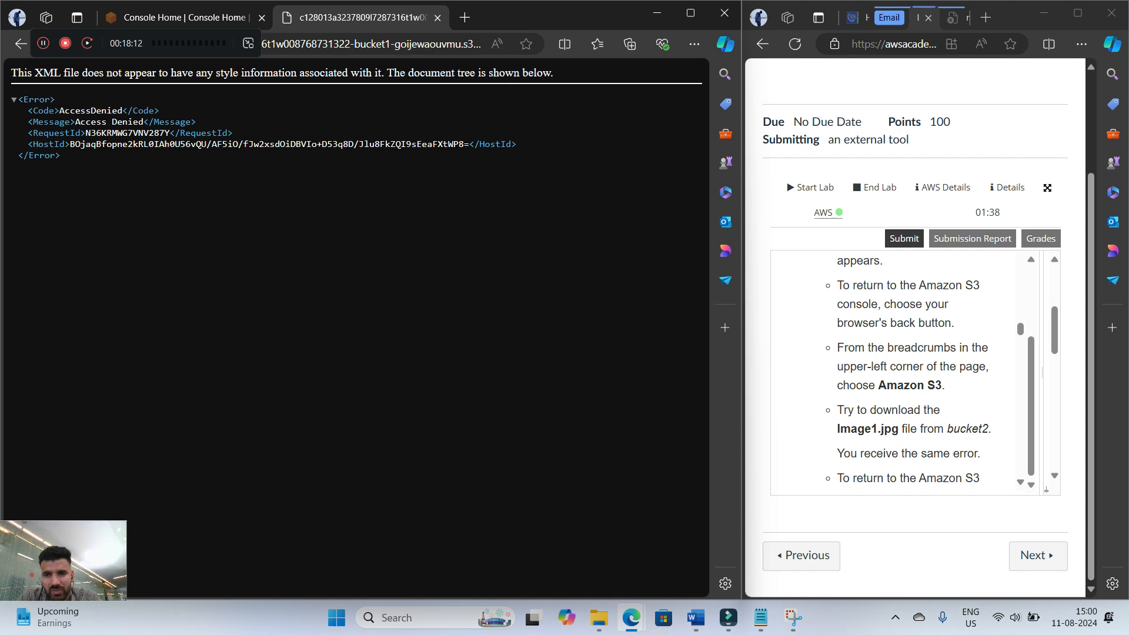
{"action": "left_click", "coordinate": [20, 43]}
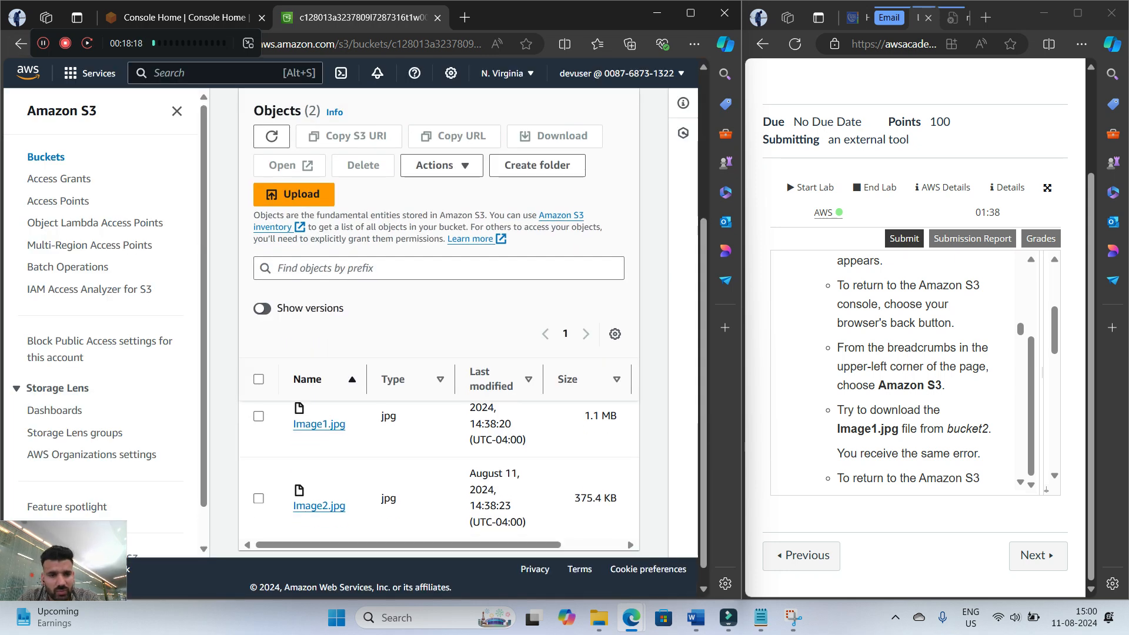
{"action": "left_click", "coordinate": [259, 416]}
{"action": "left_click", "coordinate": [555, 136]}
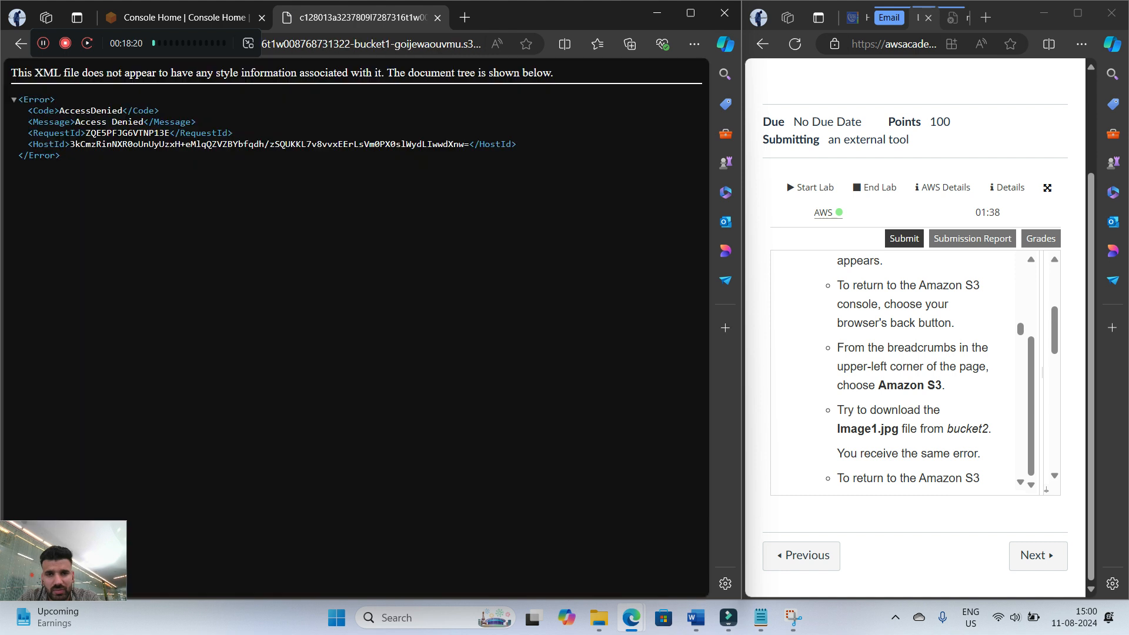
Read the lab guide's analysis of the DeveloperGroup permissions and step 15 on assuming the BucketsAccessRole IAM role
{"action": "scroll", "coordinate": [905, 370], "scroll_direction": "down", "scroll_amount": 1}
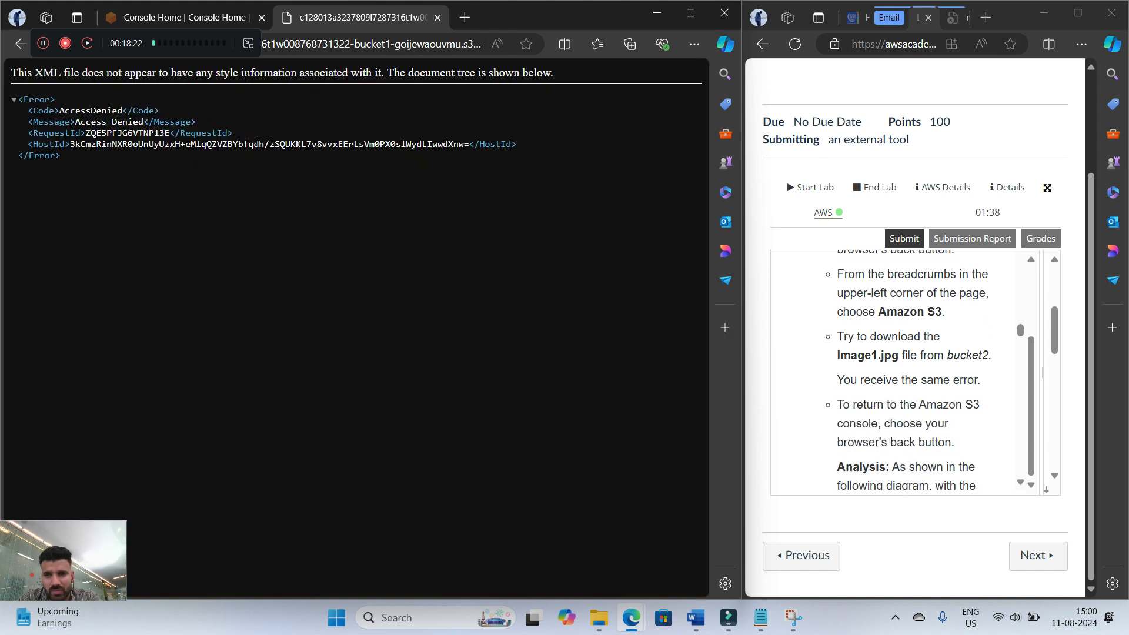
{"action": "scroll", "coordinate": [906, 370], "scroll_direction": "down", "scroll_amount": 1}
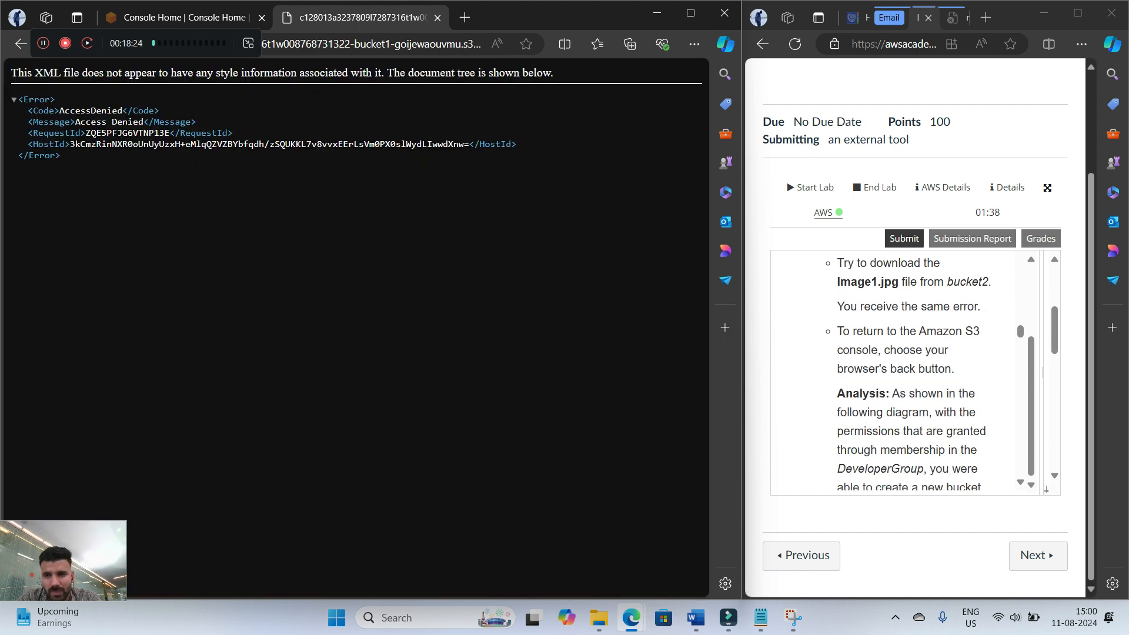
{"action": "scroll", "coordinate": [905, 370], "scroll_direction": "down", "scroll_amount": 2}
{"action": "scroll", "coordinate": [906, 371], "scroll_direction": "up", "scroll_amount": 1}
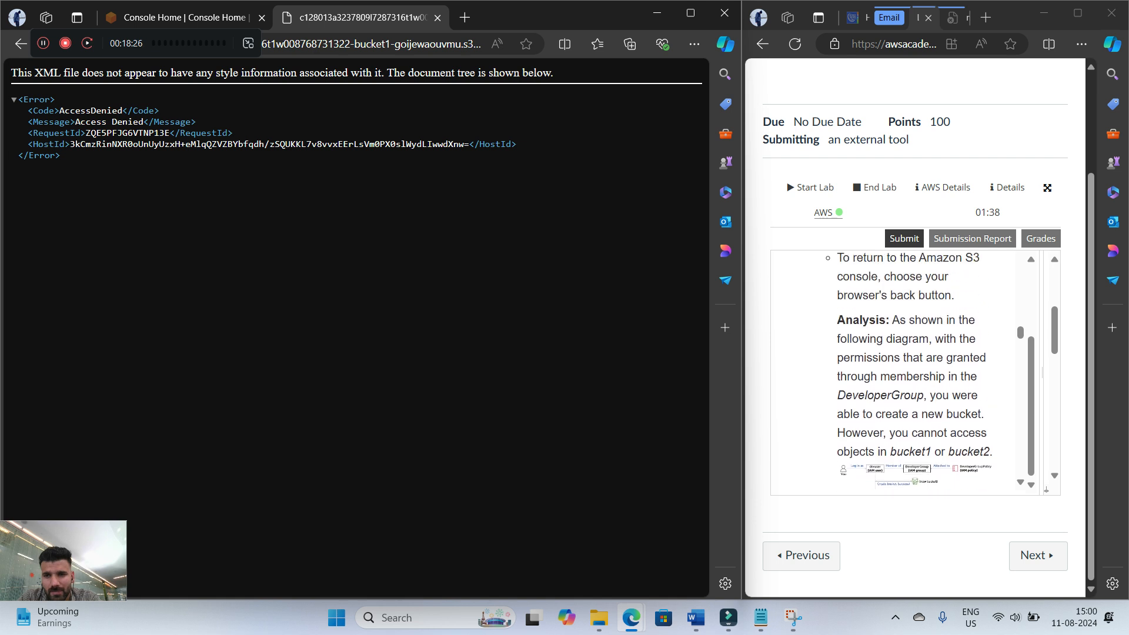
{"action": "scroll", "coordinate": [906, 370], "scroll_direction": "down", "scroll_amount": 1}
{"action": "scroll", "coordinate": [905, 370], "scroll_direction": "up", "scroll_amount": 1}
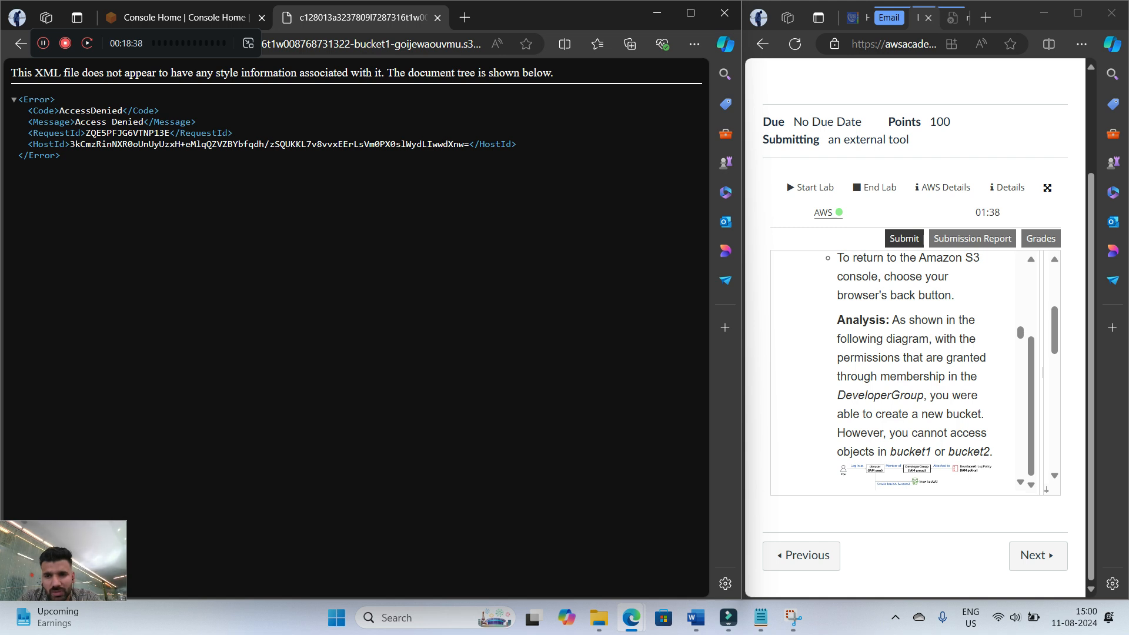
{"action": "scroll", "coordinate": [906, 371], "scroll_direction": "down", "scroll_amount": 1}
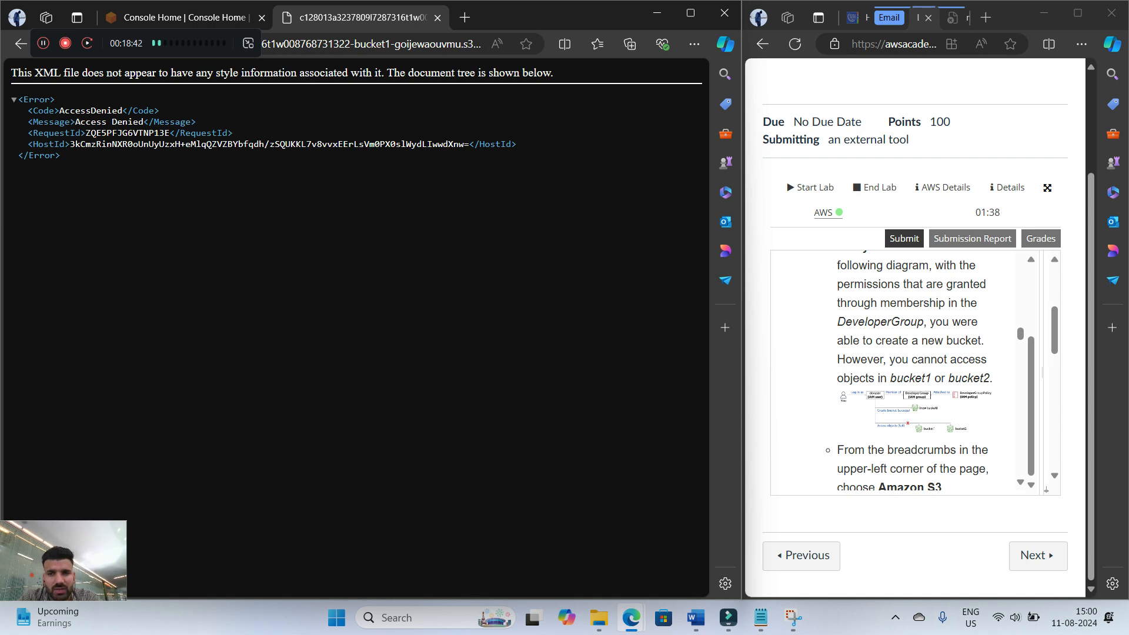
{"action": "scroll", "coordinate": [906, 371], "scroll_direction": "down", "scroll_amount": 1}
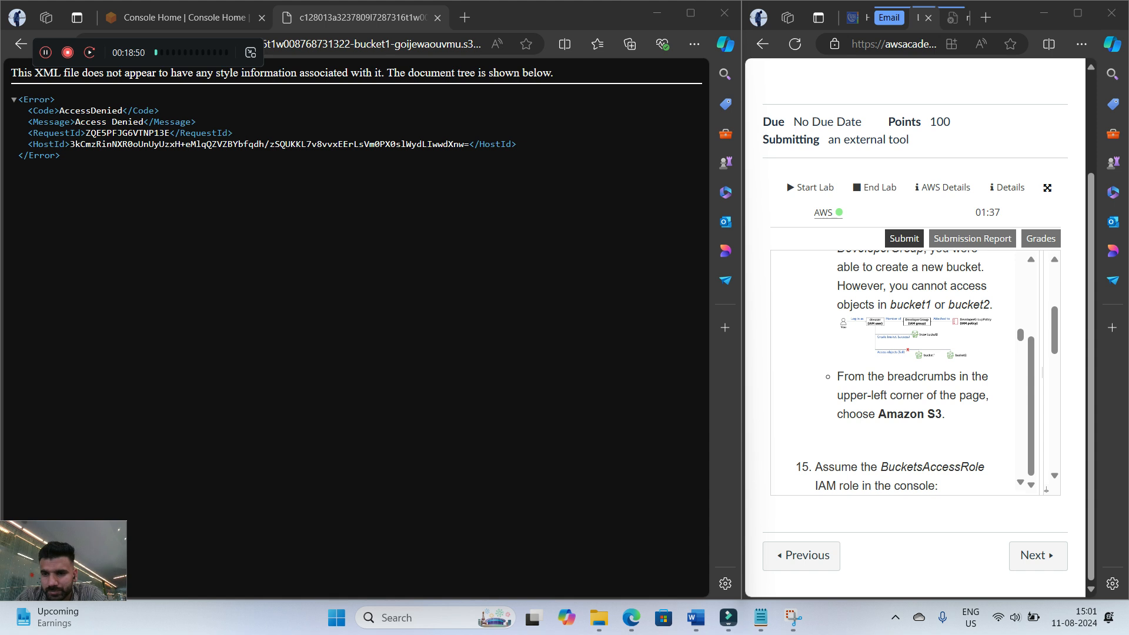
{"action": "scroll", "coordinate": [900, 370], "scroll_direction": "down", "scroll_amount": 1}
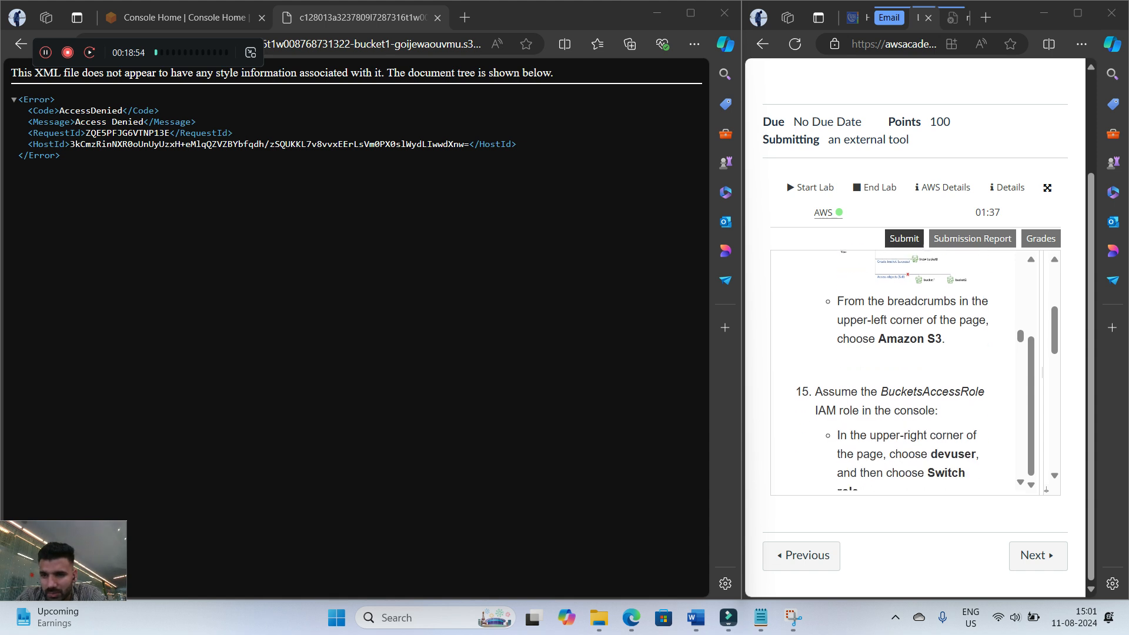
{"action": "scroll", "coordinate": [900, 371], "scroll_direction": "down", "scroll_amount": 1}
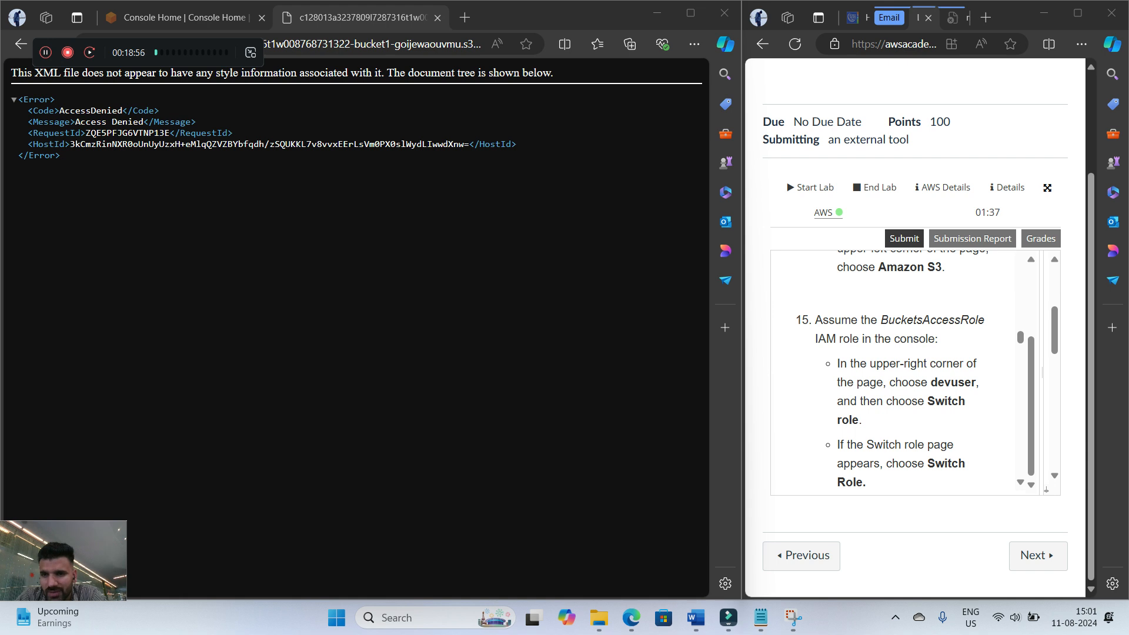
{"action": "scroll", "coordinate": [899, 371], "scroll_direction": "up", "scroll_amount": 1}
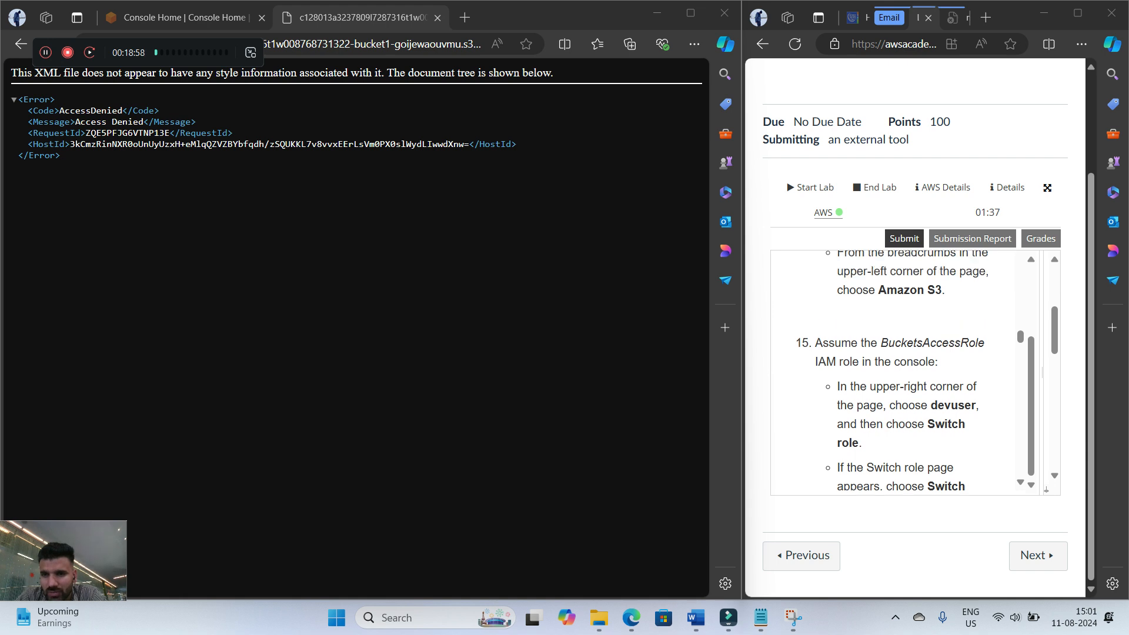
{"action": "scroll", "coordinate": [900, 371], "scroll_direction": "down", "scroll_amount": 1}
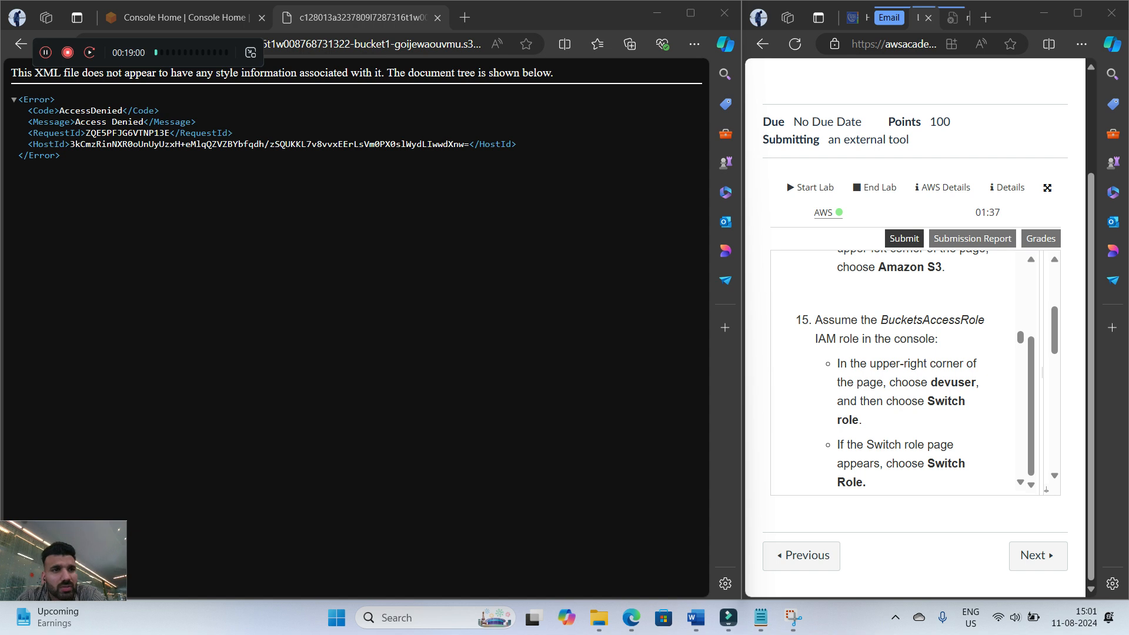
Leave the download error page and go to the Amazon S3 home page
{"action": "left_click", "coordinate": [21, 44]}
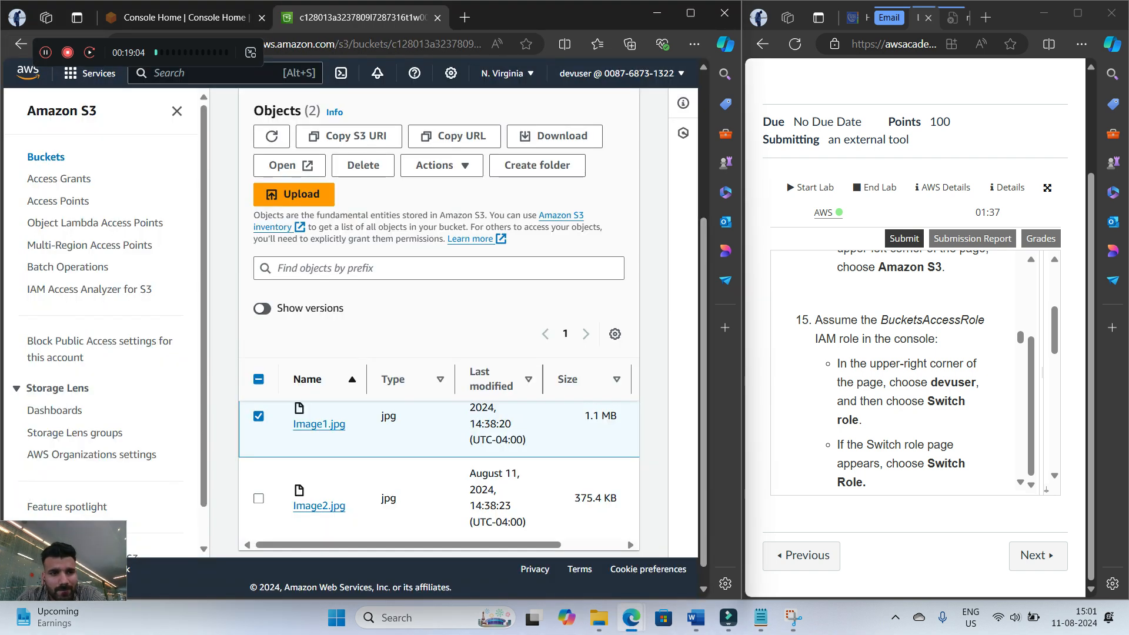
{"action": "scroll", "coordinate": [900, 370], "scroll_direction": "up", "scroll_amount": 2}
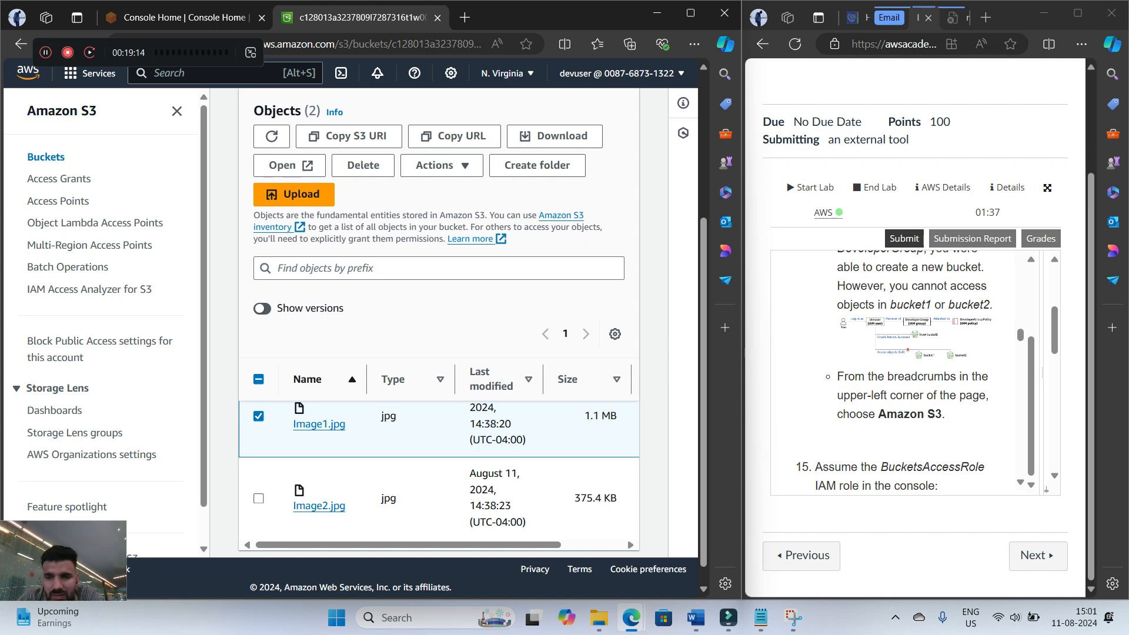
{"action": "left_click", "coordinate": [62, 111]}
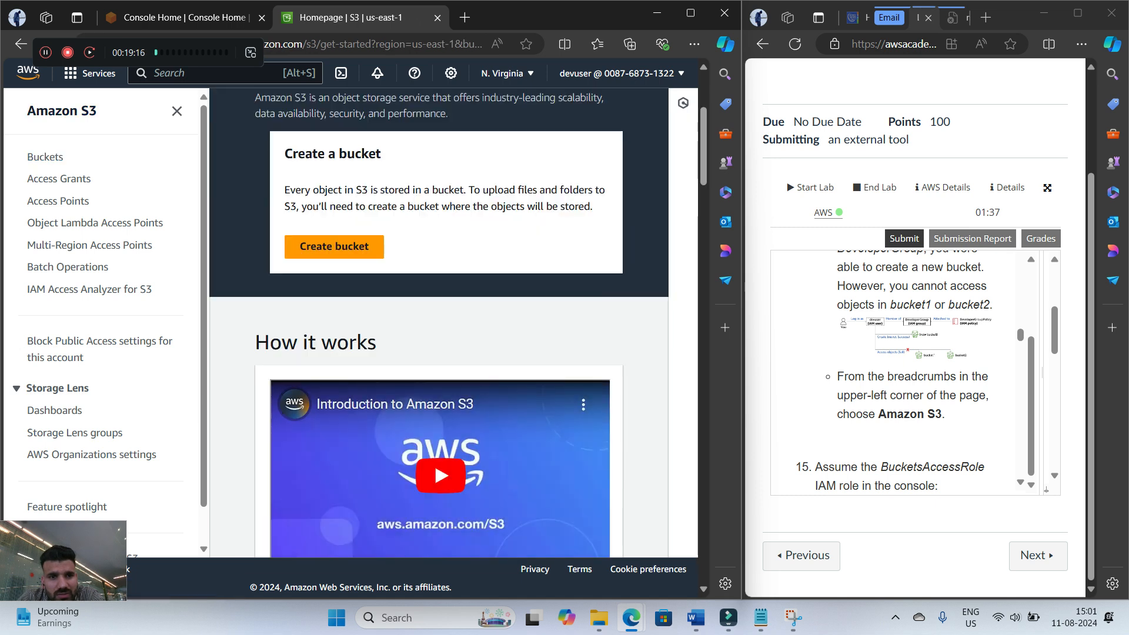
Reread step 15 and open the devuser account options that offer role switching
{"action": "scroll", "coordinate": [905, 371], "scroll_direction": "down", "scroll_amount": 3}
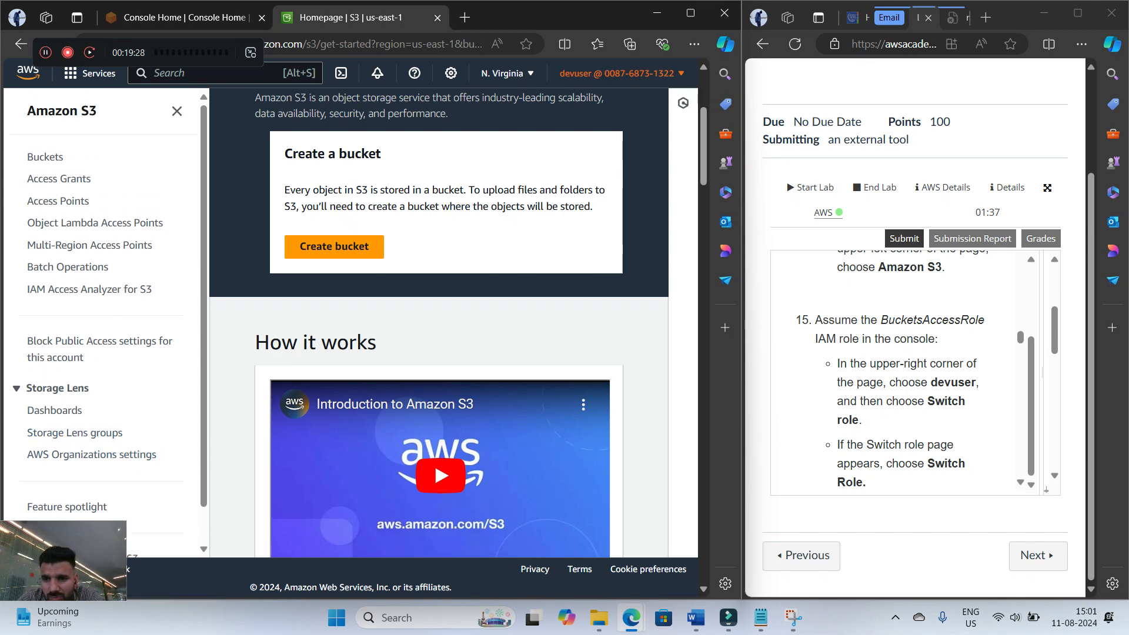
{"action": "left_click", "coordinate": [616, 72]}
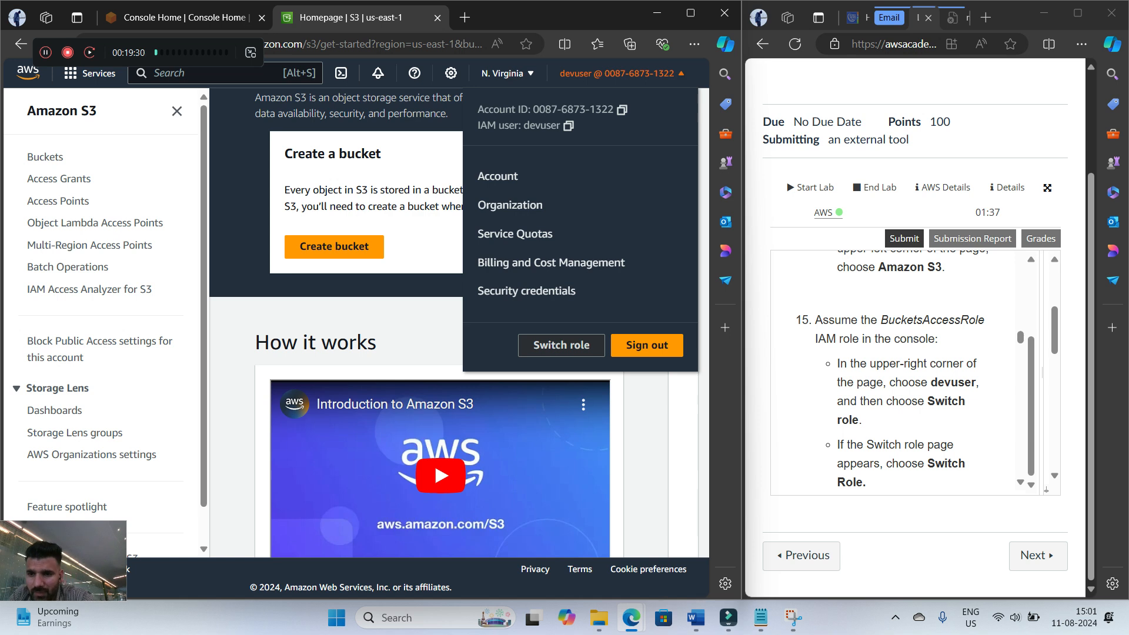
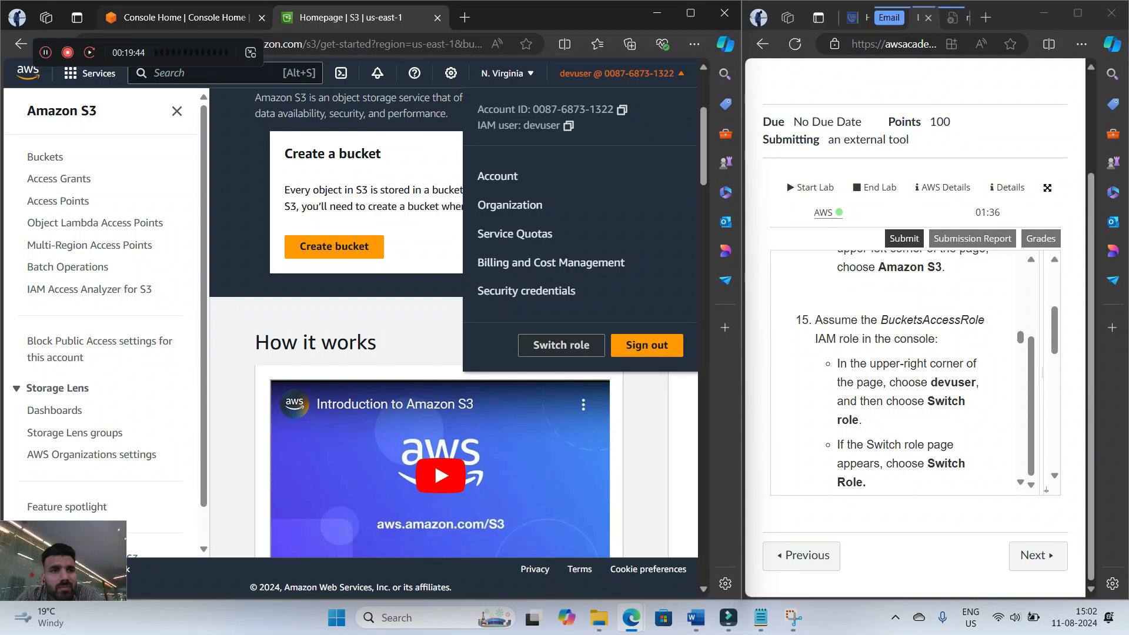
Return to Console Home and open the Switch Role page from the devuser account options
{"action": "left_click", "coordinate": [185, 17]}
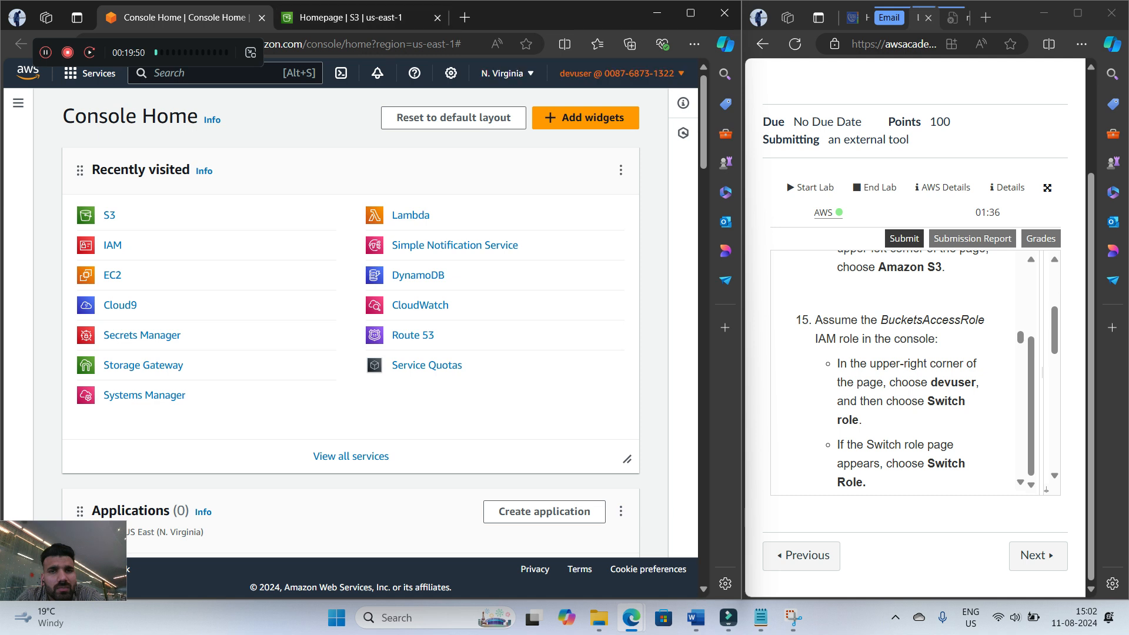
{"action": "left_click", "coordinate": [616, 73]}
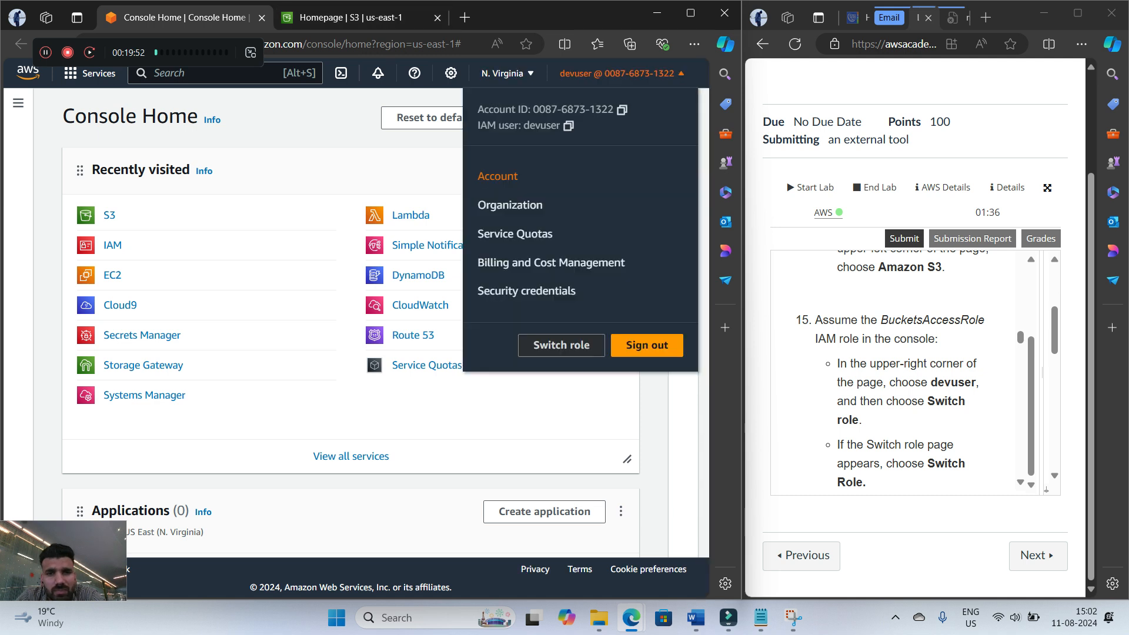
{"action": "scroll", "coordinate": [905, 376], "scroll_direction": "down", "scroll_amount": 1}
{"action": "scroll", "coordinate": [905, 377], "scroll_direction": "up", "scroll_amount": 1}
{"action": "scroll", "coordinate": [905, 371], "scroll_direction": "up", "scroll_amount": 1}
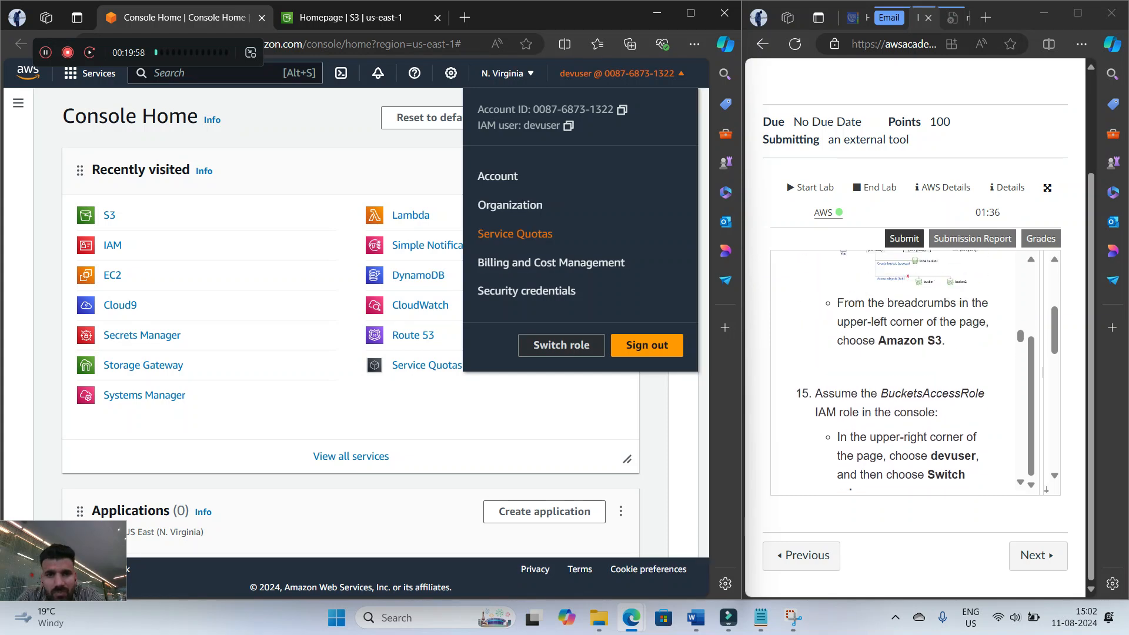
{"action": "left_click", "coordinate": [561, 346]}
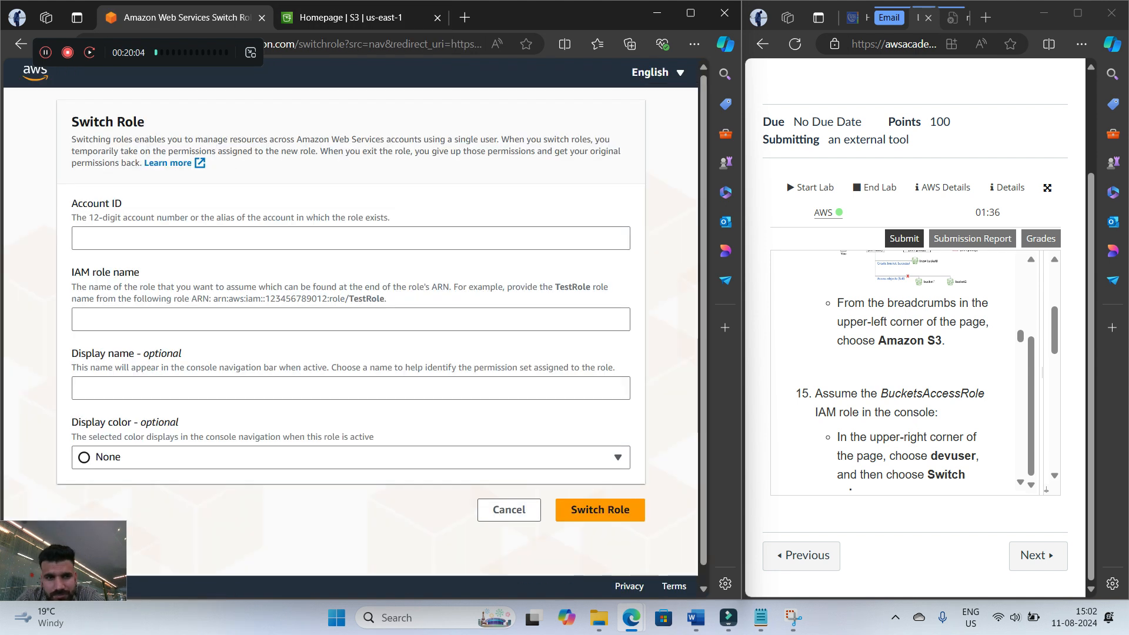
Read the role settings in step 15 and copy the AccountID from the AWS Details panel into the Switch Role form's account ID
{"action": "scroll", "coordinate": [891, 370], "scroll_direction": "down", "scroll_amount": 3}
{"action": "scroll", "coordinate": [892, 371], "scroll_direction": "up", "scroll_amount": 3}
{"action": "scroll", "coordinate": [891, 370], "scroll_direction": "down", "scroll_amount": 1}
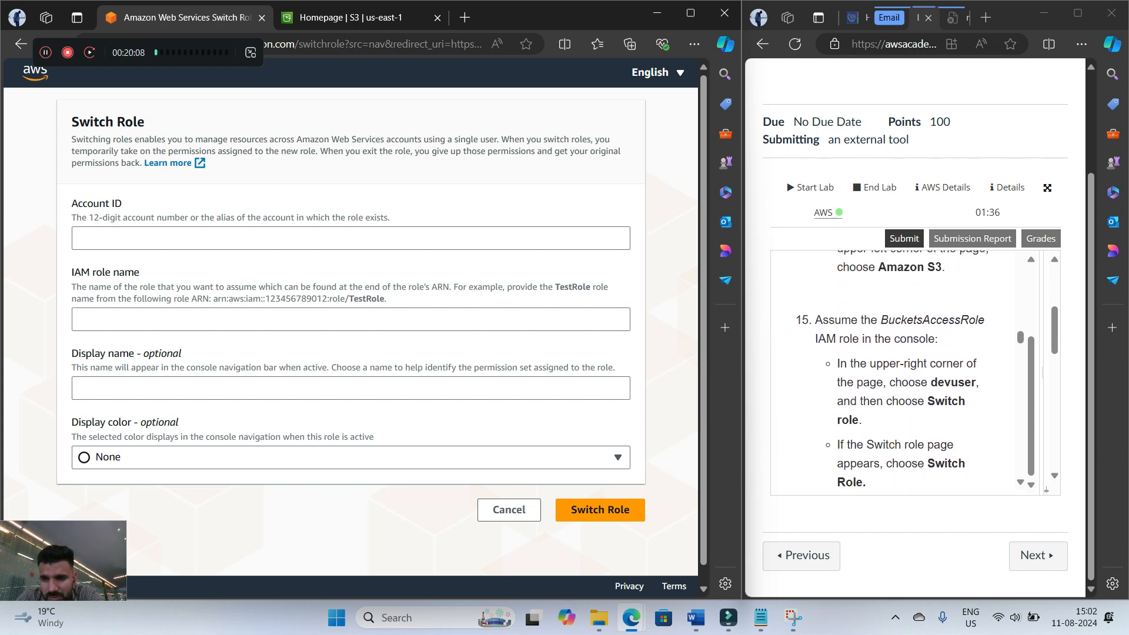
{"action": "scroll", "coordinate": [906, 370], "scroll_direction": "down", "scroll_amount": 1}
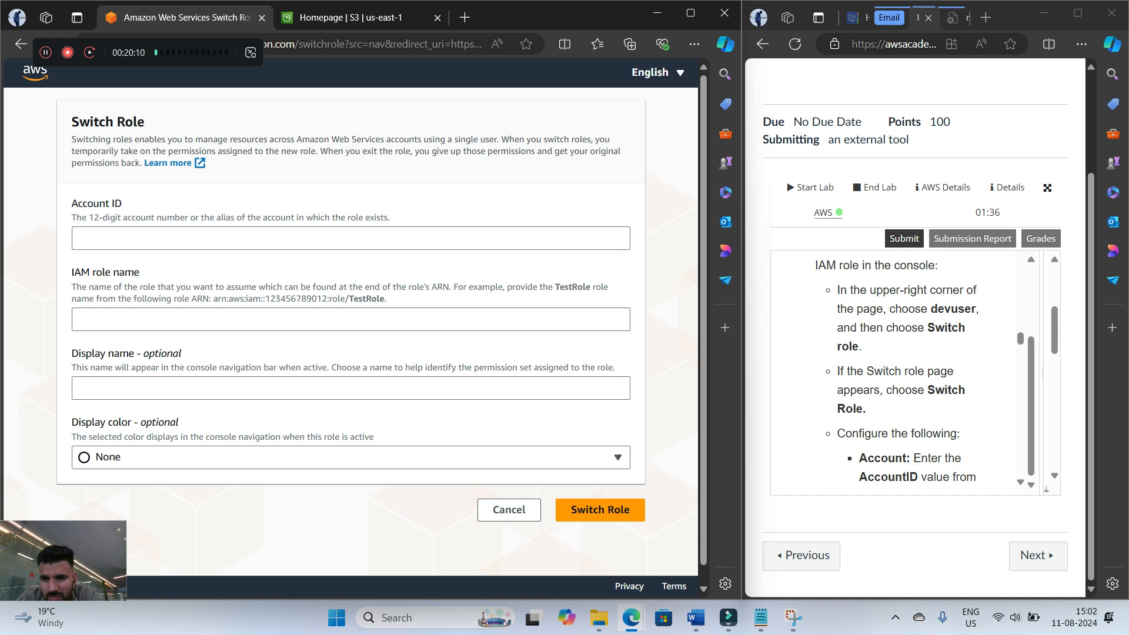
{"action": "scroll", "coordinate": [900, 370], "scroll_direction": "down", "scroll_amount": 1}
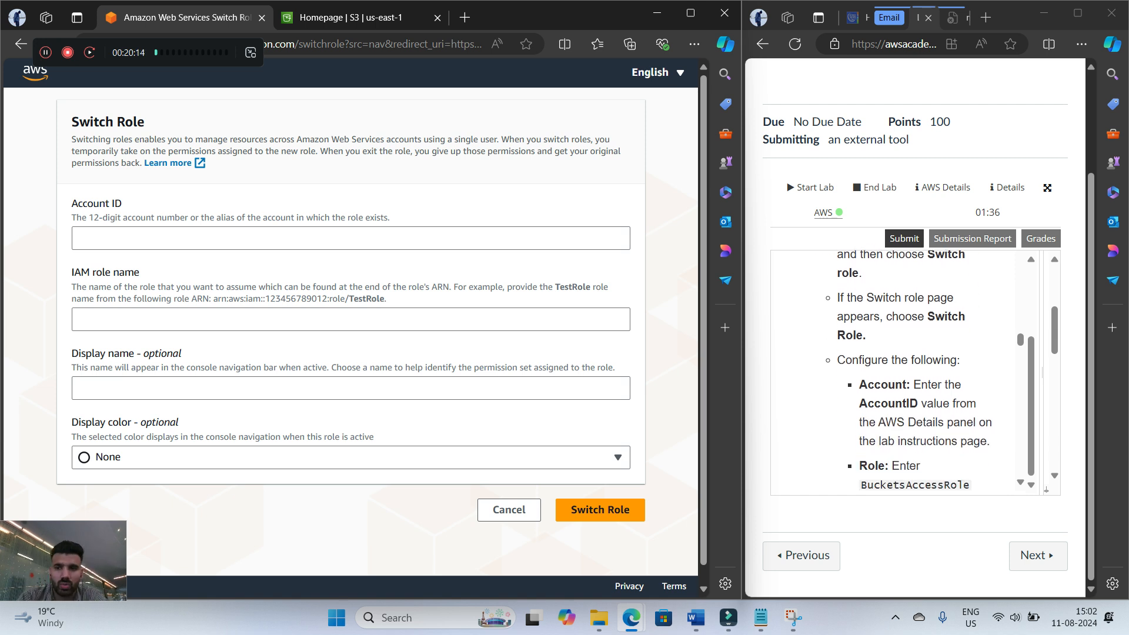
{"action": "scroll", "coordinate": [899, 370], "scroll_direction": "down", "scroll_amount": 1}
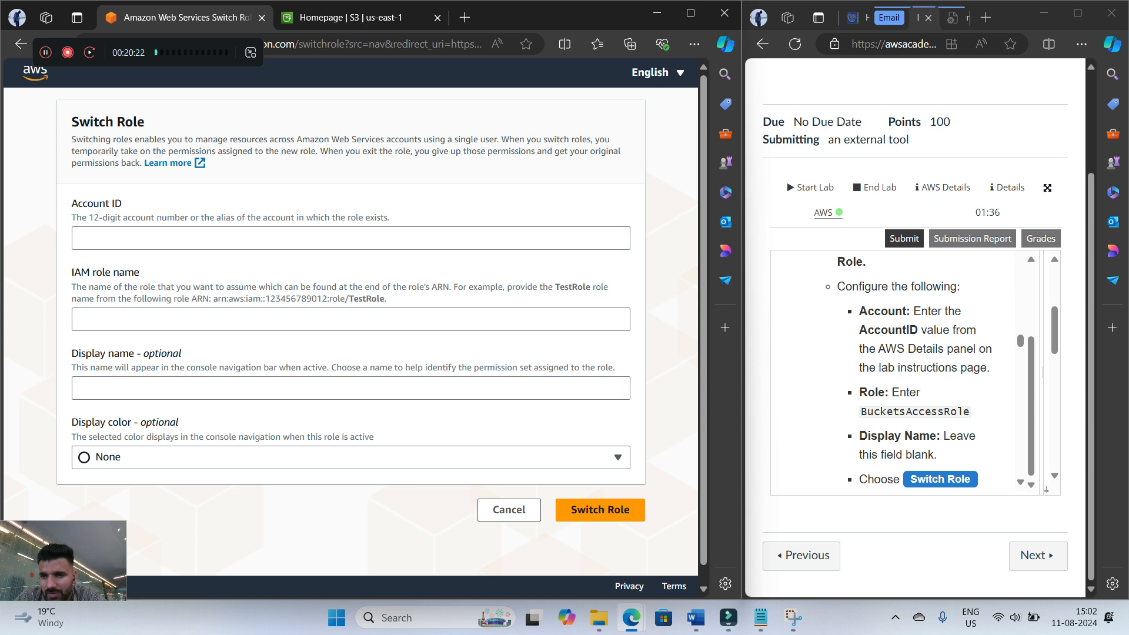
{"action": "left_click_drag", "start_coordinate": [1042, 372], "coordinate": [829, 373]}
{"action": "left_click_drag", "start_coordinate": [934, 489], "coordinate": [904, 490]}
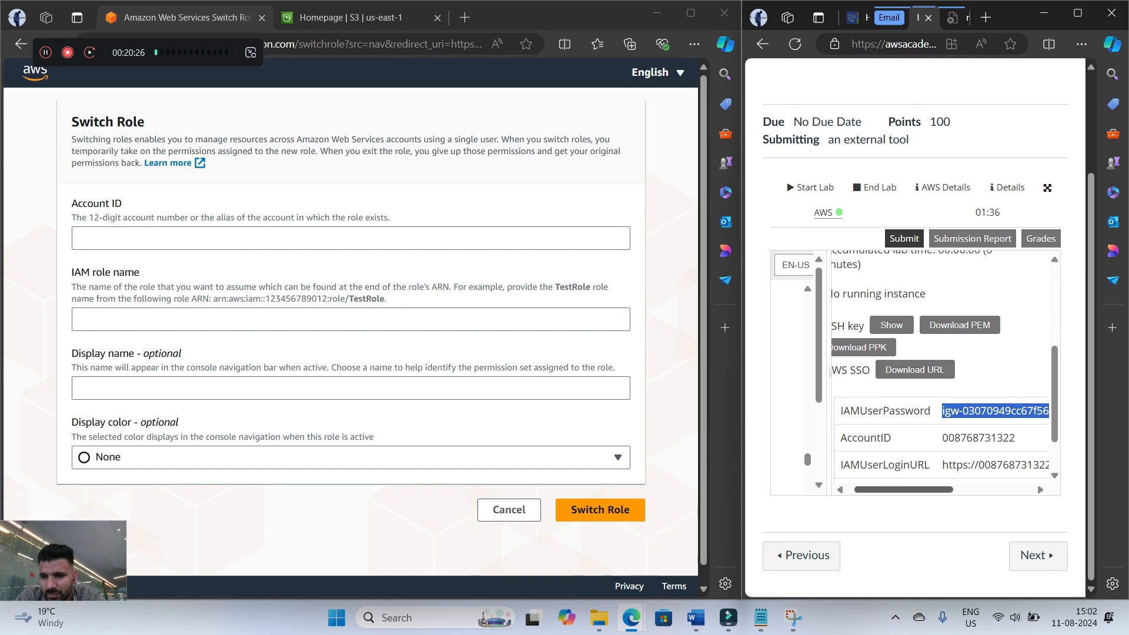
{"action": "left_click_drag", "start_coordinate": [942, 438], "coordinate": [1015, 438]}
{"action": "right_click", "coordinate": [999, 438]}
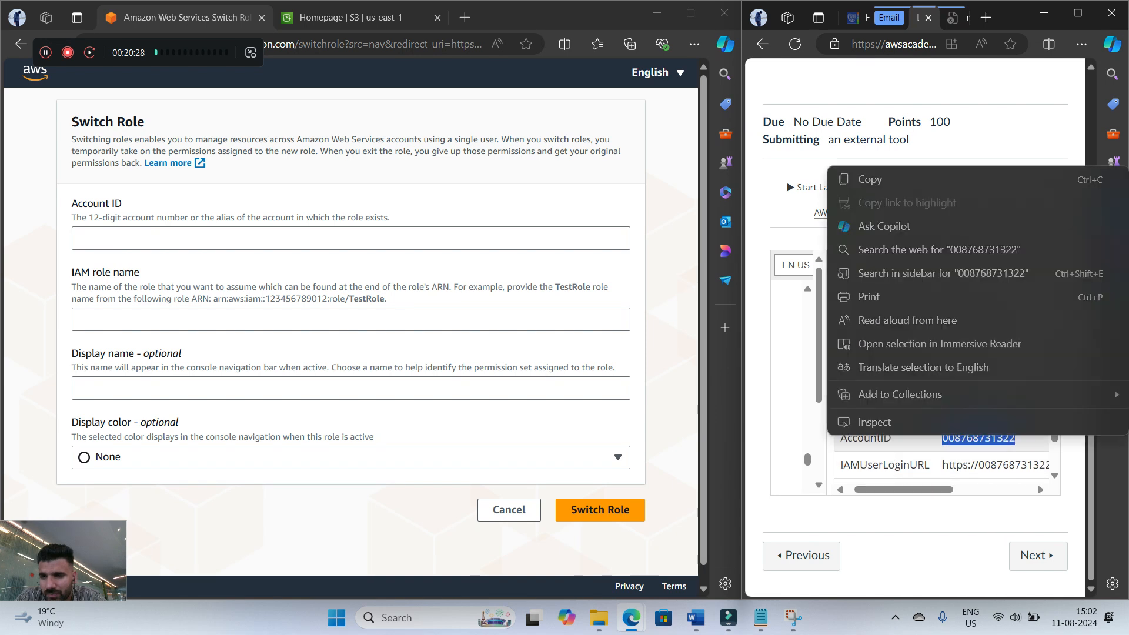
{"action": "left_click", "coordinate": [859, 179]}
{"action": "right_click", "coordinate": [144, 236]}
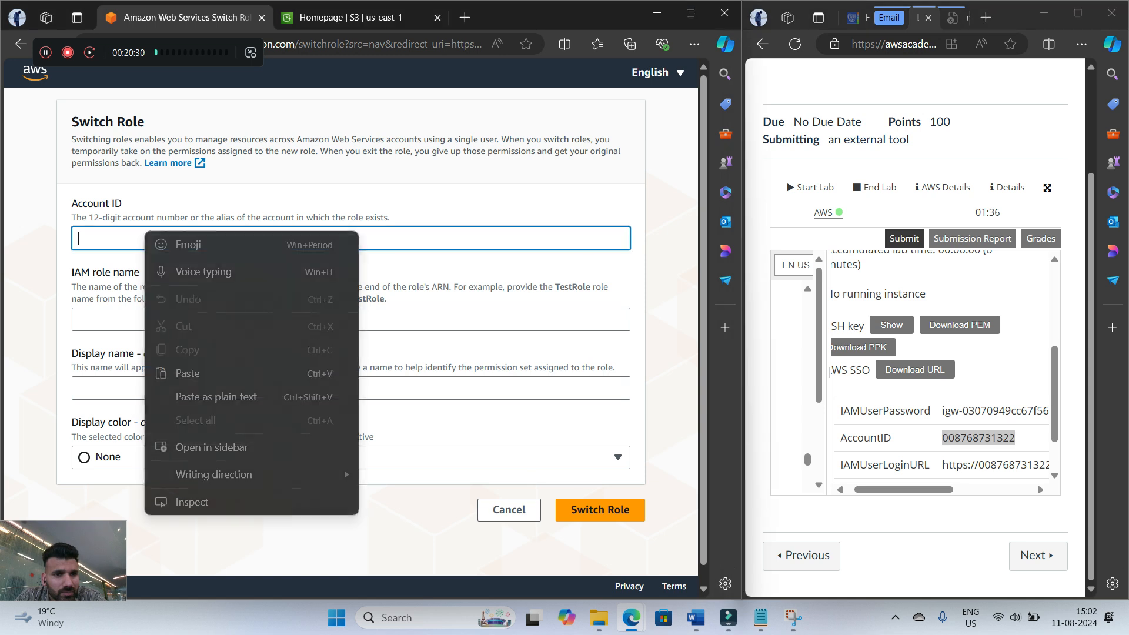
{"action": "left_click", "coordinate": [170, 373]}
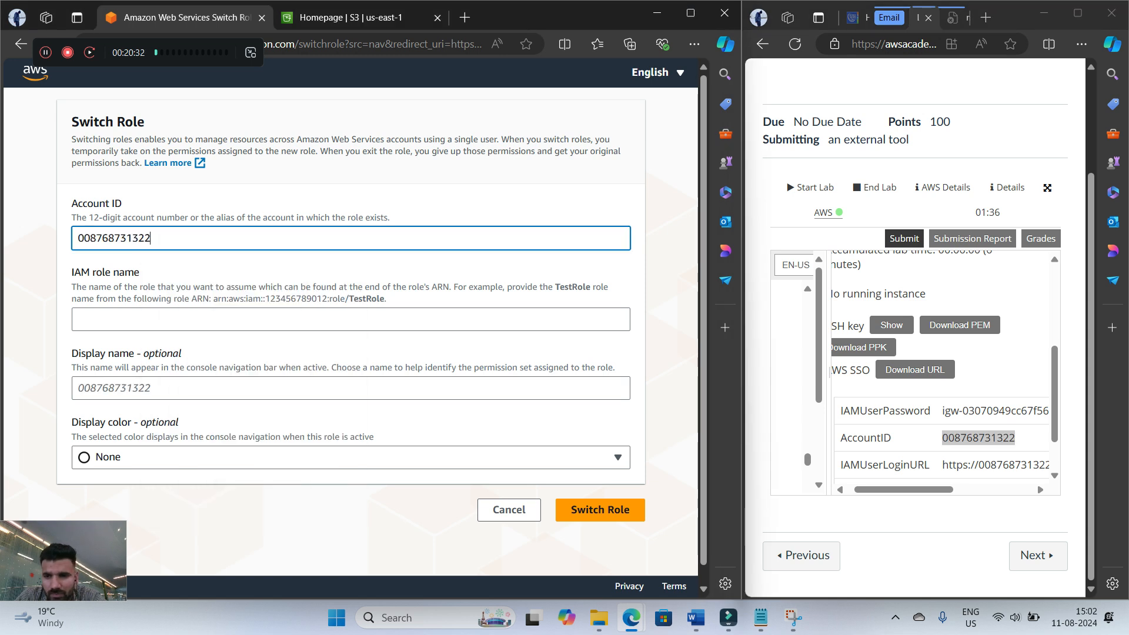
Return to the lab instructions and copy BucketsAccessRole from step 15 as the IAM role name
{"action": "left_click_drag", "start_coordinate": [829, 373], "coordinate": [1049, 372]}
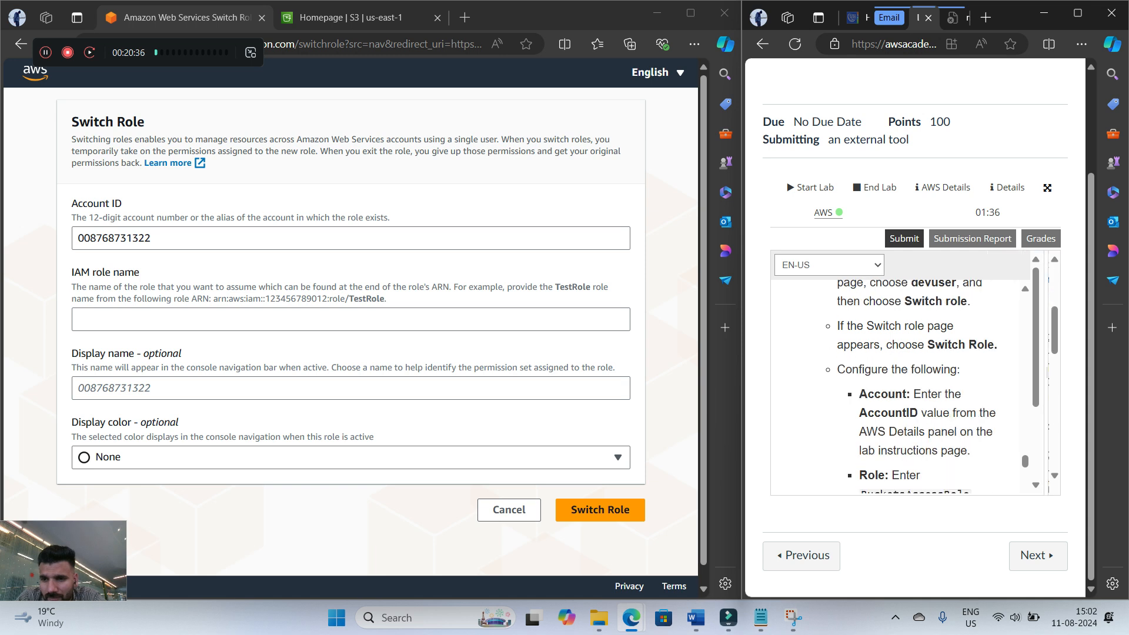
{"action": "scroll", "coordinate": [916, 386], "scroll_direction": "down", "scroll_amount": 3}
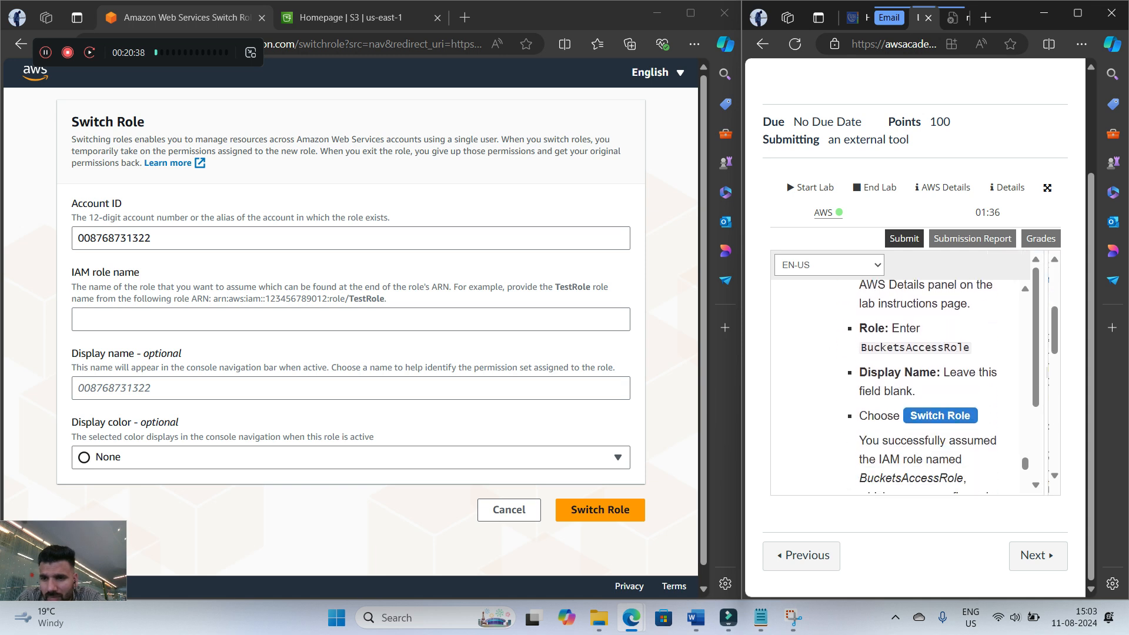
{"action": "left_click_drag", "start_coordinate": [860, 347], "coordinate": [969, 347]}
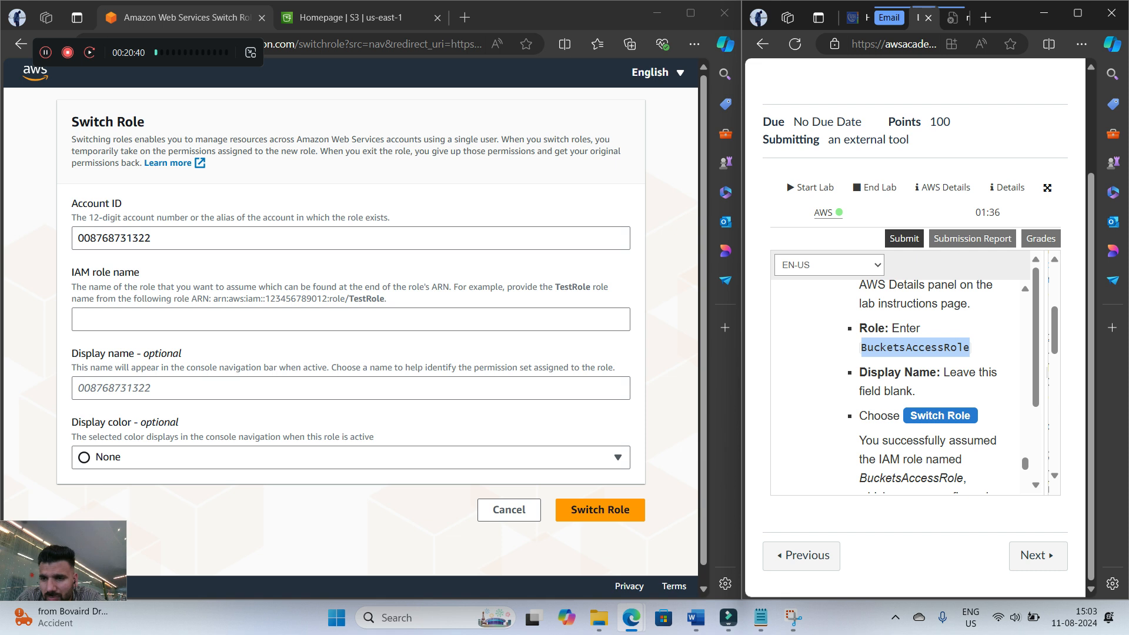
{"action": "right_click", "coordinate": [915, 351]}
{"action": "left_click", "coordinate": [841, 94]}
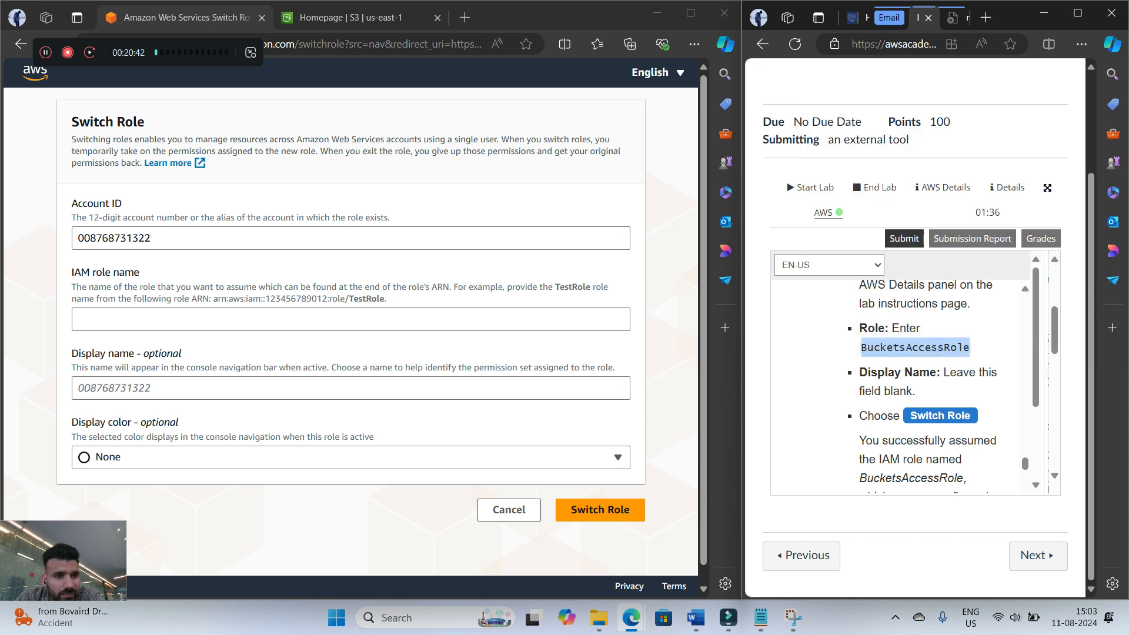
{"action": "right_click", "coordinate": [113, 318]}
{"action": "left_click", "coordinate": [153, 452]}
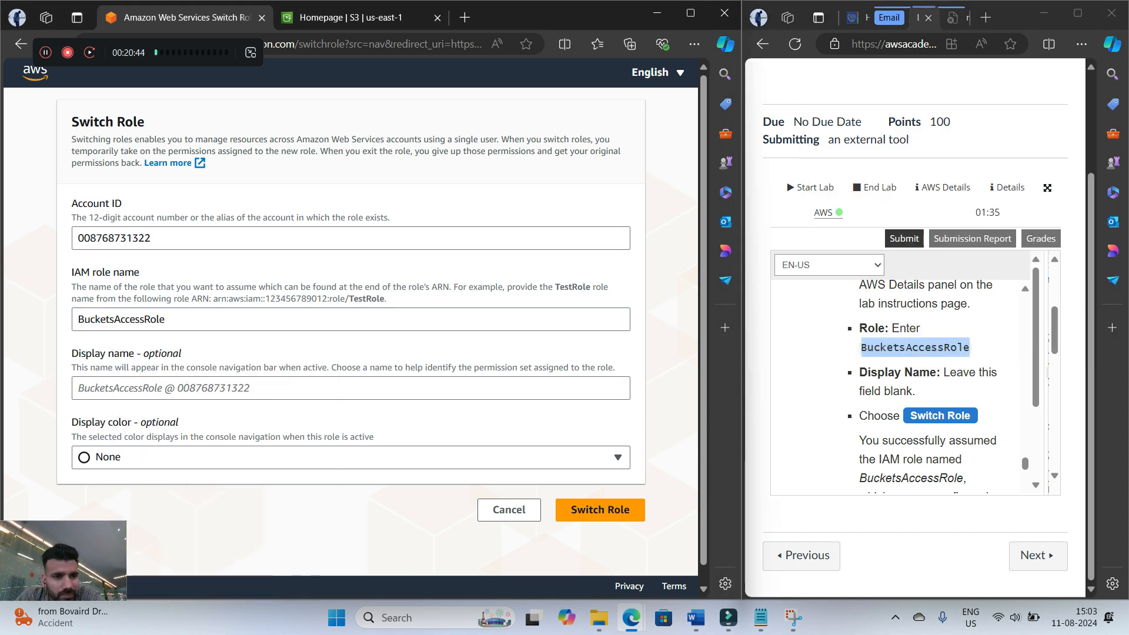
Read the rest of step 15 and switch to the role, leaving the display name blank
{"action": "scroll", "coordinate": [928, 386], "scroll_direction": "down", "scroll_amount": 5}
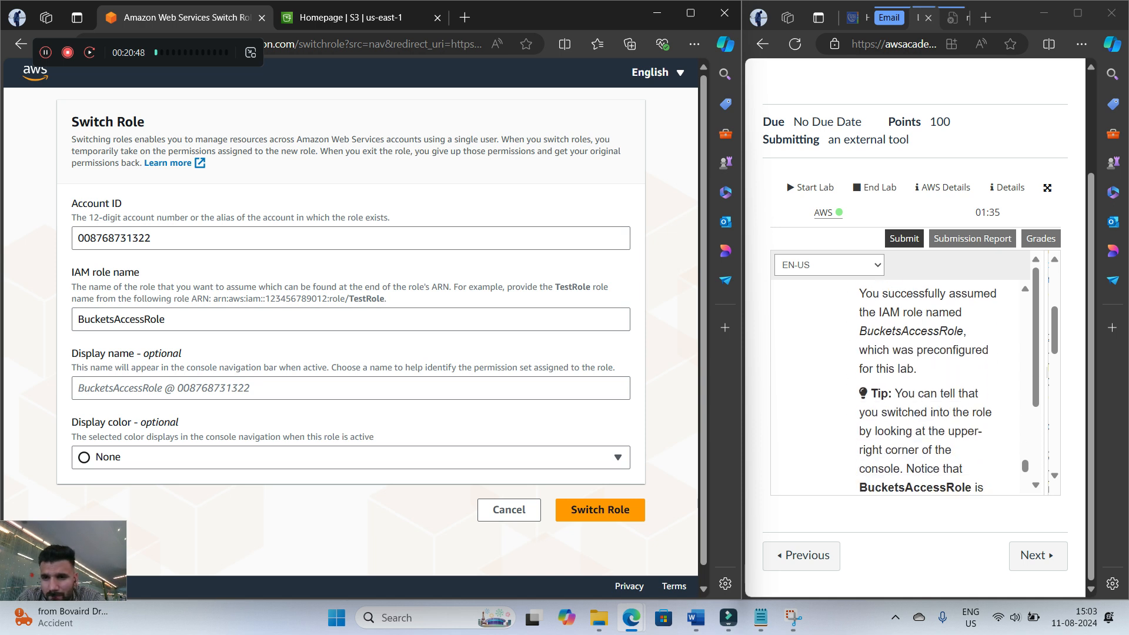
{"action": "scroll", "coordinate": [928, 387], "scroll_direction": "down", "scroll_amount": 5}
{"action": "scroll", "coordinate": [894, 387], "scroll_direction": "up", "scroll_amount": 8}
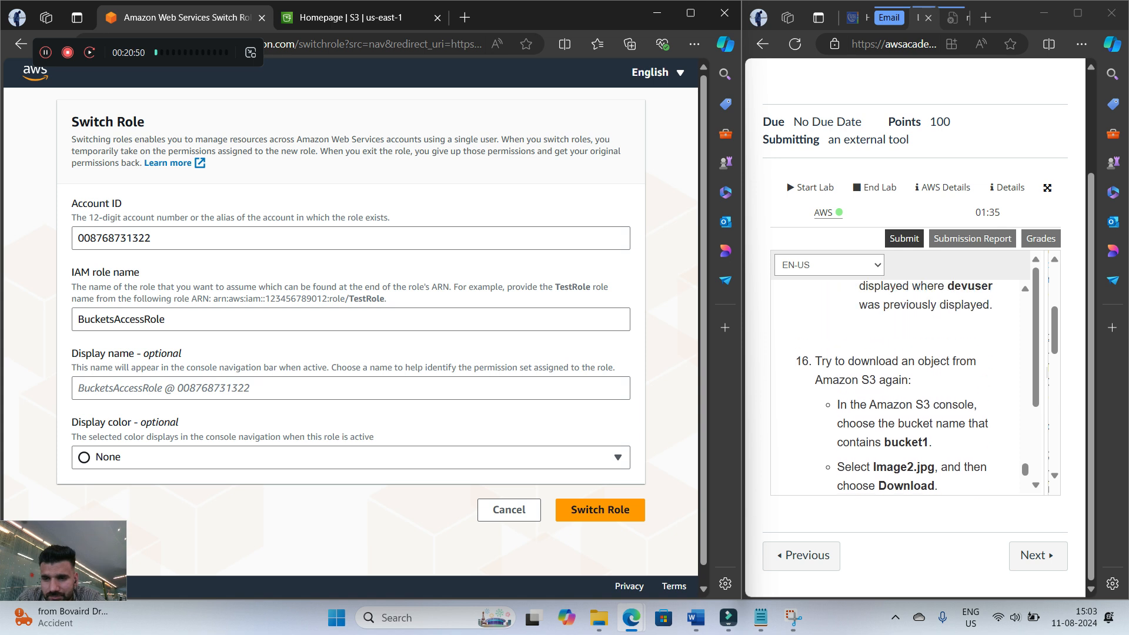
{"action": "scroll", "coordinate": [928, 385], "scroll_direction": "down", "scroll_amount": 2}
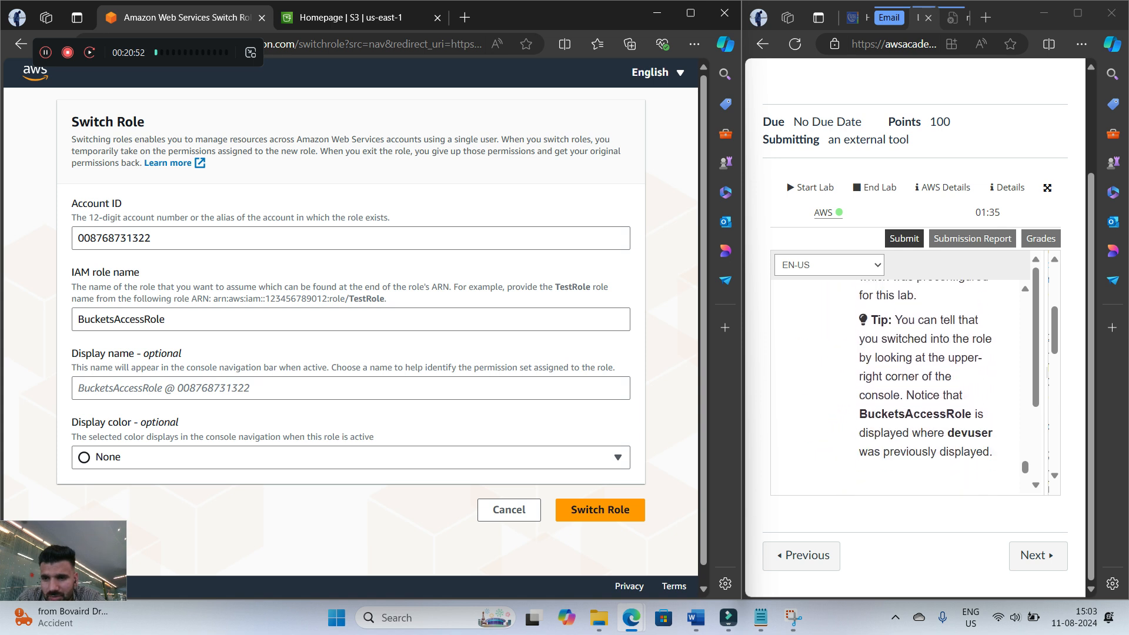
{"action": "scroll", "coordinate": [928, 386], "scroll_direction": "up", "scroll_amount": 1}
{"action": "left_click", "coordinate": [600, 510]}
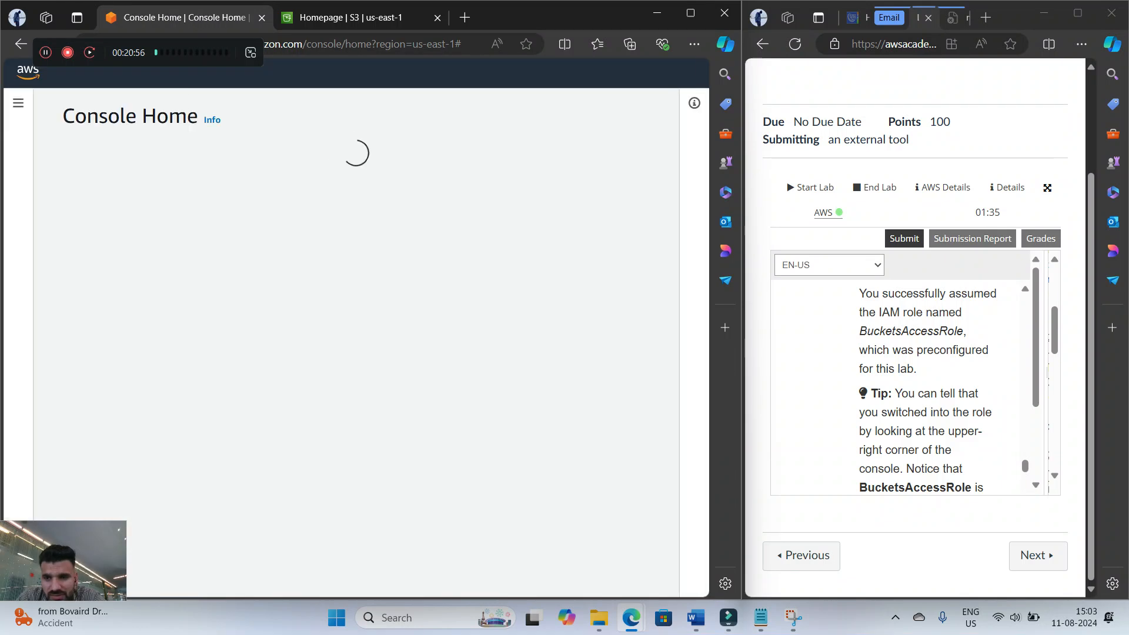
Read step 16 on retrying the object download and open the Amazon S3 console
{"action": "scroll", "coordinate": [928, 386], "scroll_direction": "down", "scroll_amount": 4}
{"action": "scroll", "coordinate": [928, 386], "scroll_direction": "down", "scroll_amount": 4}
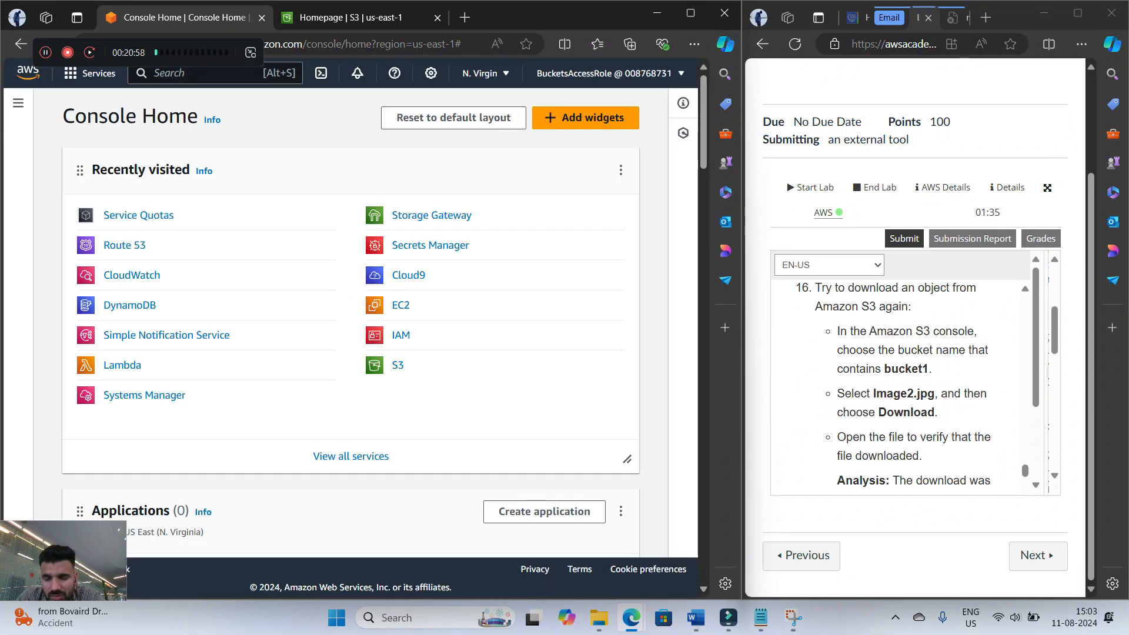
{"action": "scroll", "coordinate": [928, 387], "scroll_direction": "up", "scroll_amount": 1}
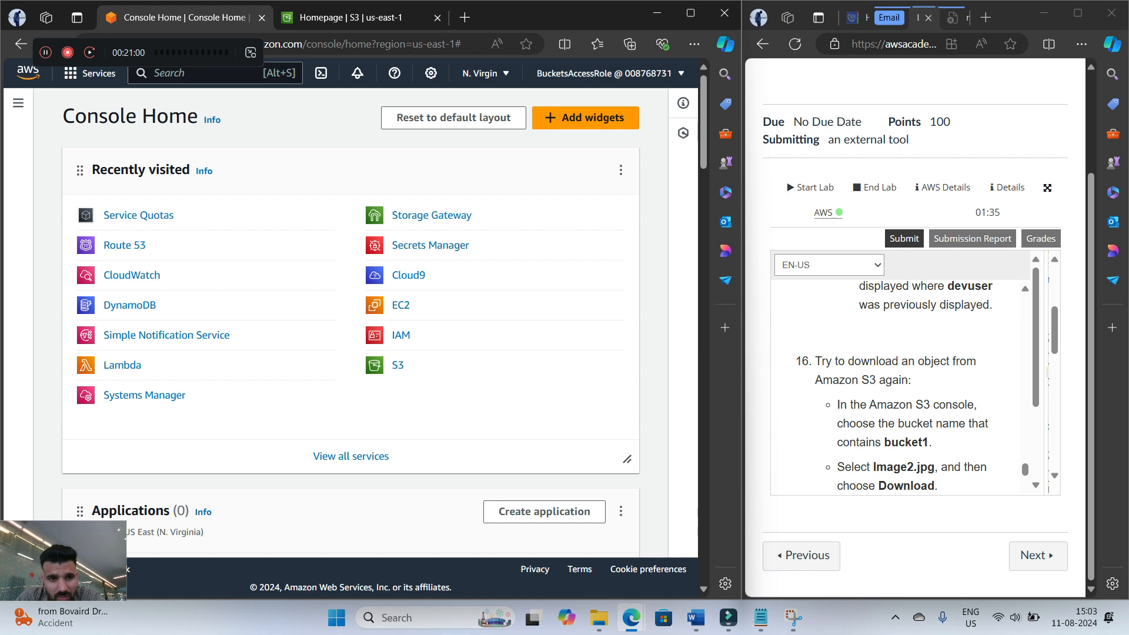
{"action": "type", "text": "s3"}
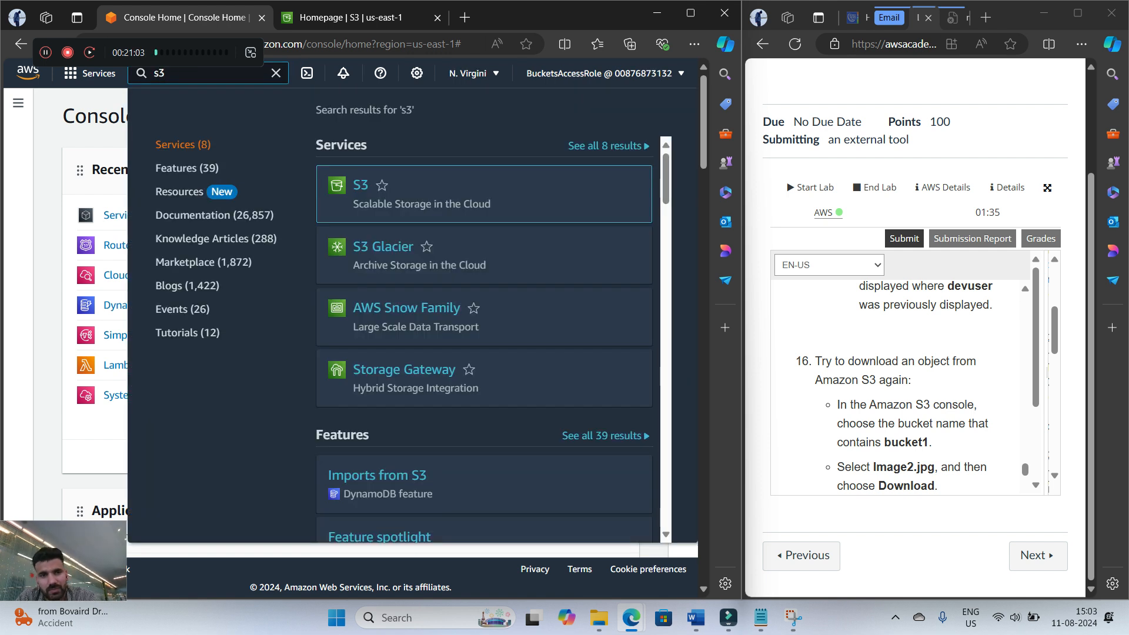
{"action": "key", "text": "Return"}
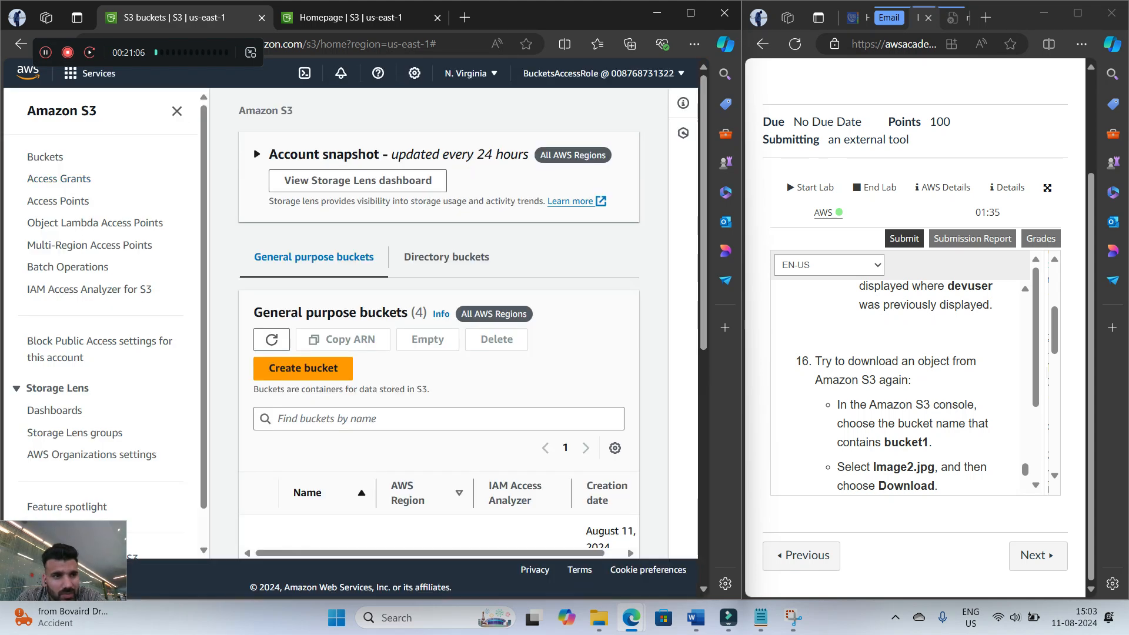
Open the bucket whose name contains bucket1 and download Image2.jpg
{"action": "scroll", "coordinate": [439, 324], "scroll_direction": "down", "scroll_amount": 3}
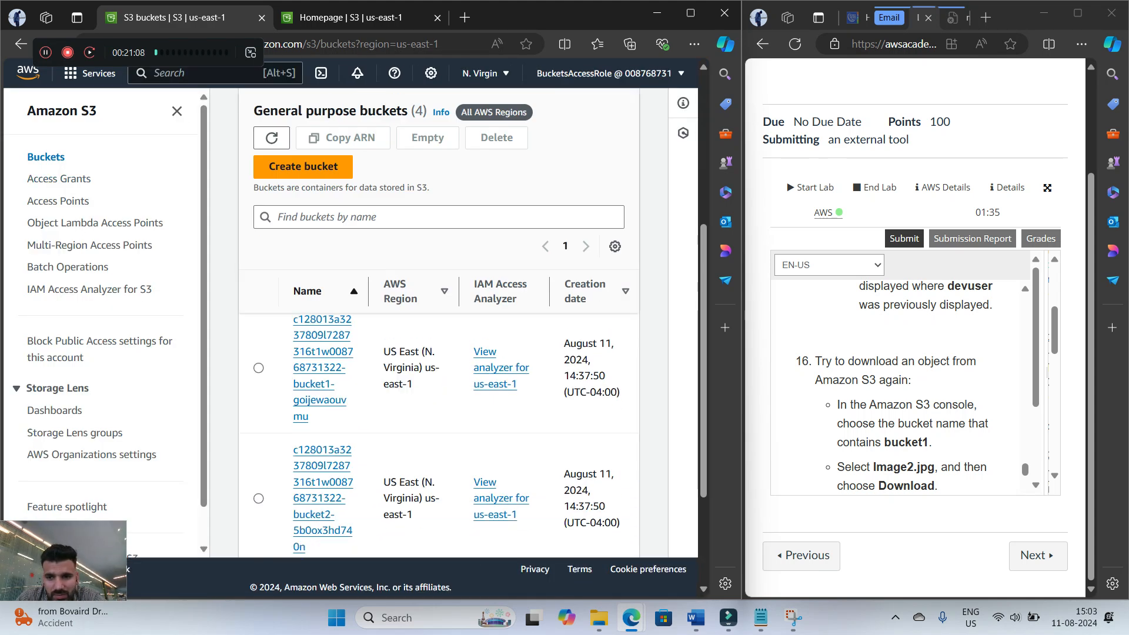
{"action": "scroll", "coordinate": [900, 382], "scroll_direction": "down", "scroll_amount": 1}
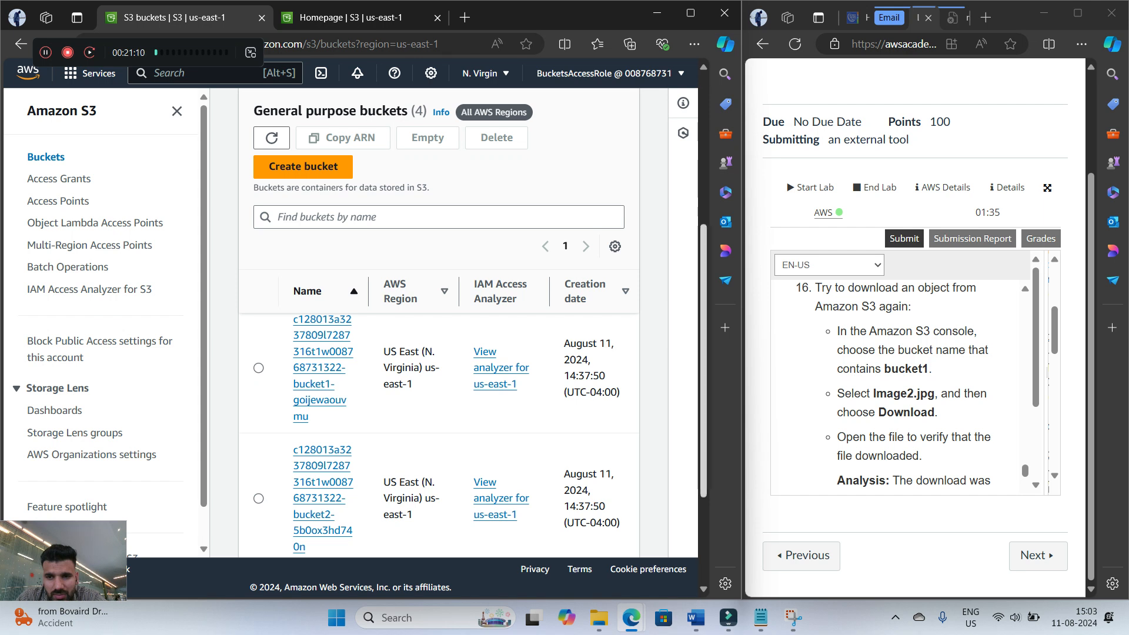
{"action": "left_click", "coordinate": [319, 400]}
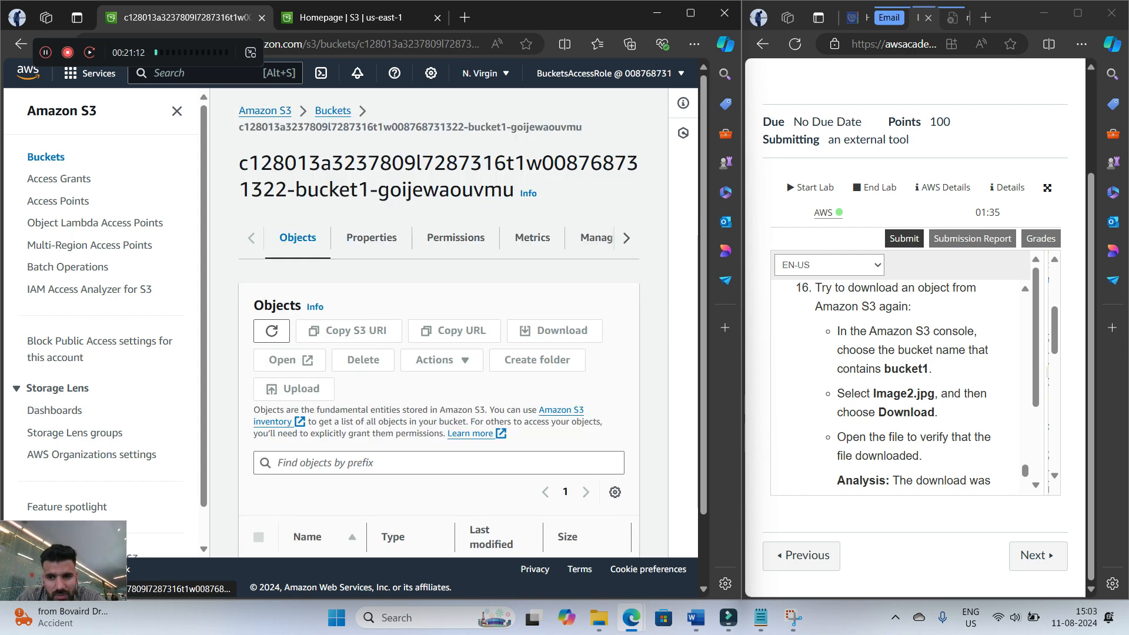
{"action": "scroll", "coordinate": [439, 353], "scroll_direction": "down", "scroll_amount": 4}
{"action": "left_click", "coordinate": [258, 498]}
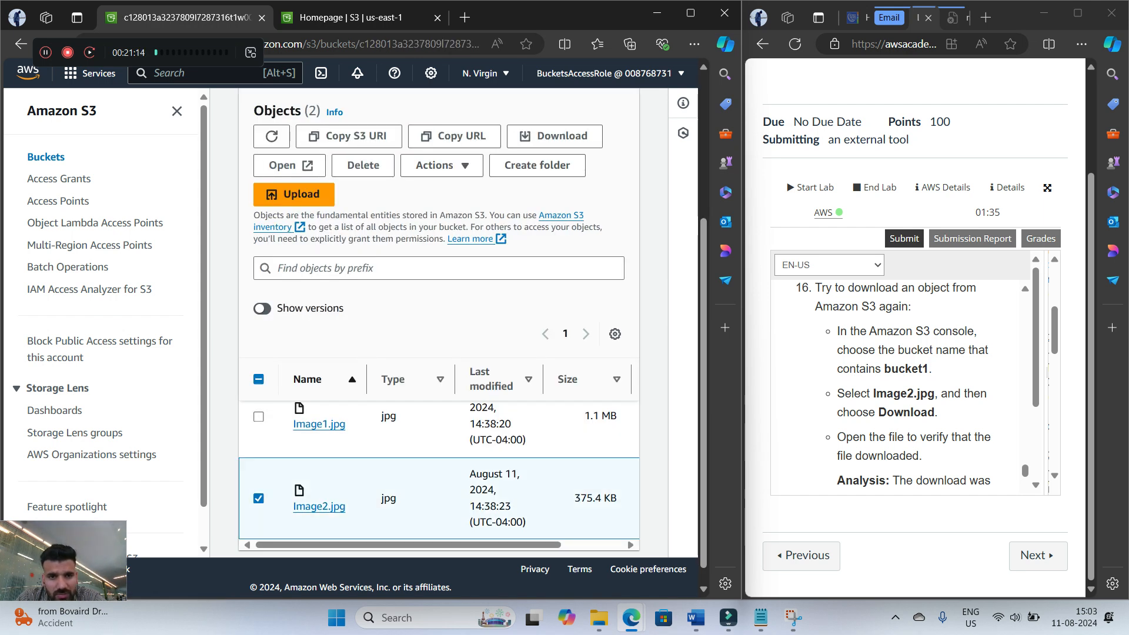
{"action": "left_click", "coordinate": [555, 136]}
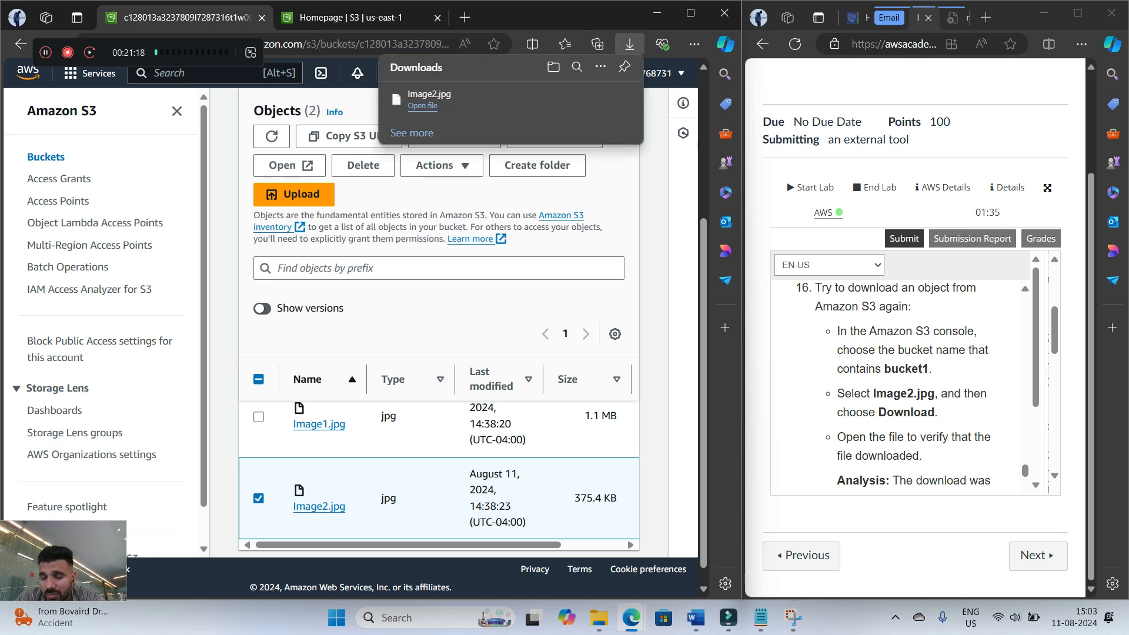
Read the step 16 analysis and step 17 on testing IAM access, and open the IAM console
{"action": "scroll", "coordinate": [900, 382], "scroll_direction": "down", "scroll_amount": 3}
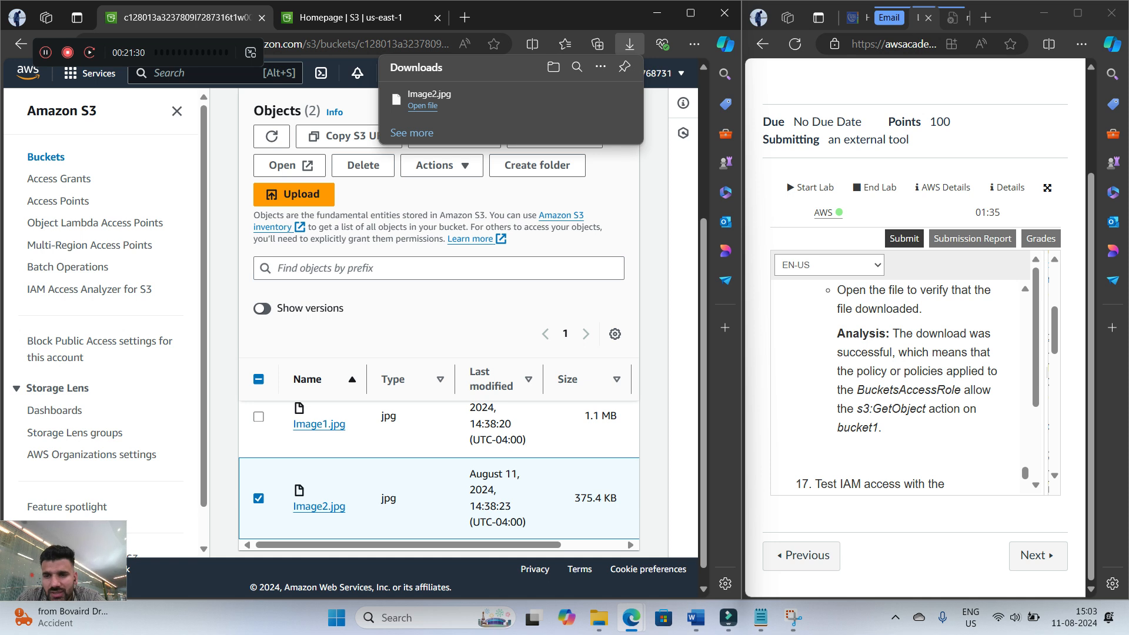
{"action": "scroll", "coordinate": [900, 382], "scroll_direction": "down", "scroll_amount": 3}
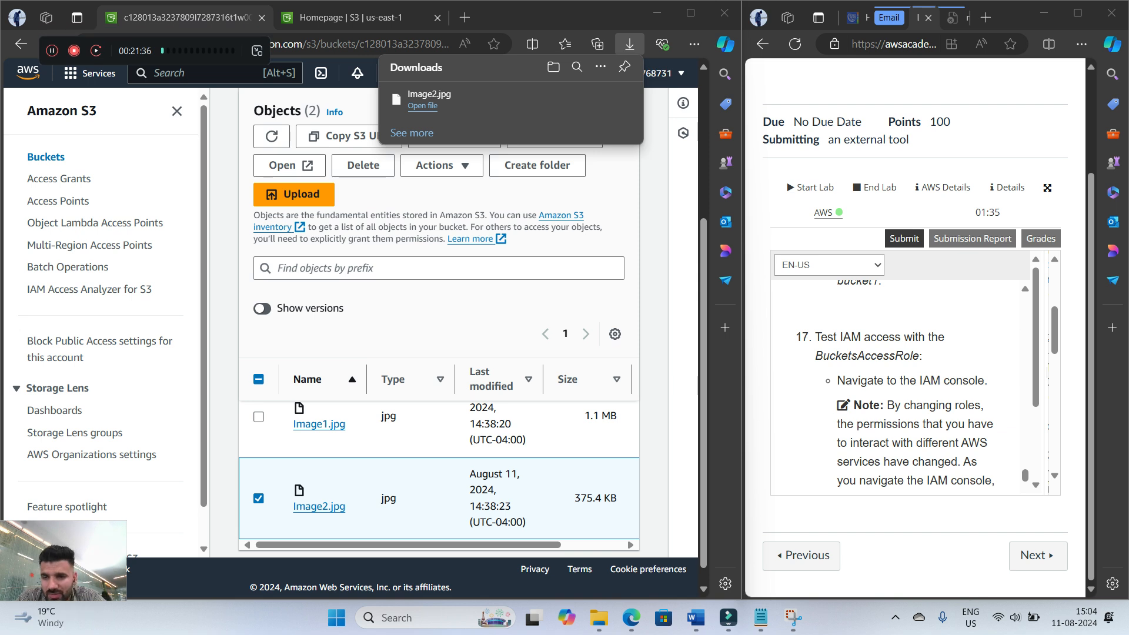
{"action": "scroll", "coordinate": [899, 382], "scroll_direction": "down", "scroll_amount": 1}
{"action": "scroll", "coordinate": [900, 382], "scroll_direction": "up", "scroll_amount": 1}
{"action": "scroll", "coordinate": [900, 382], "scroll_direction": "down", "scroll_amount": 1}
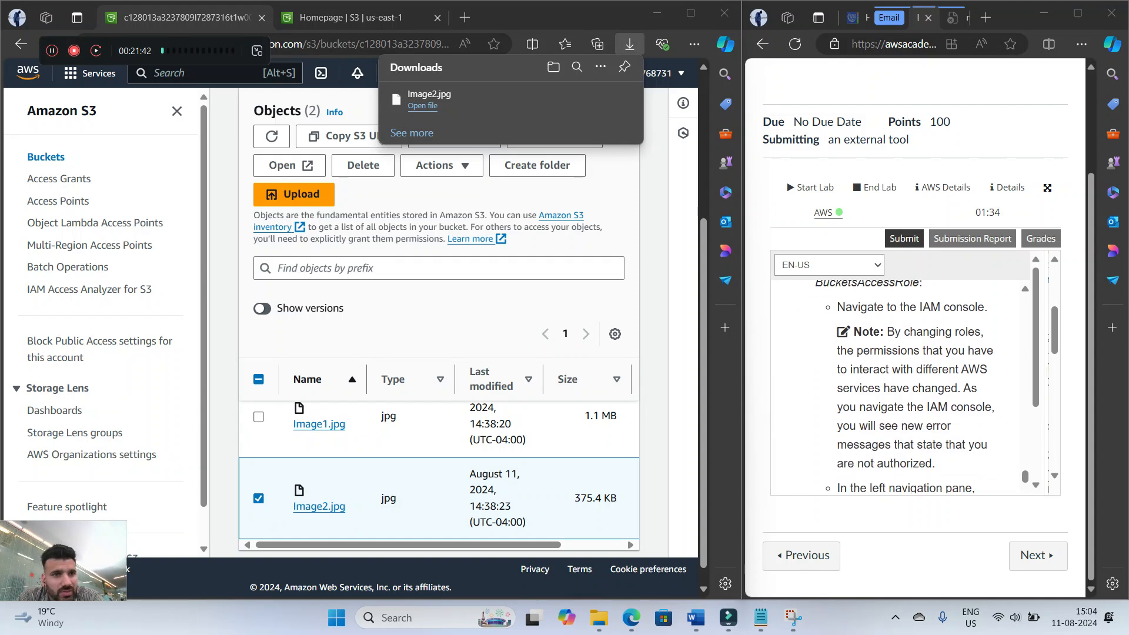
{"action": "left_click", "coordinate": [200, 73]}
{"action": "type", "text": "iam"}
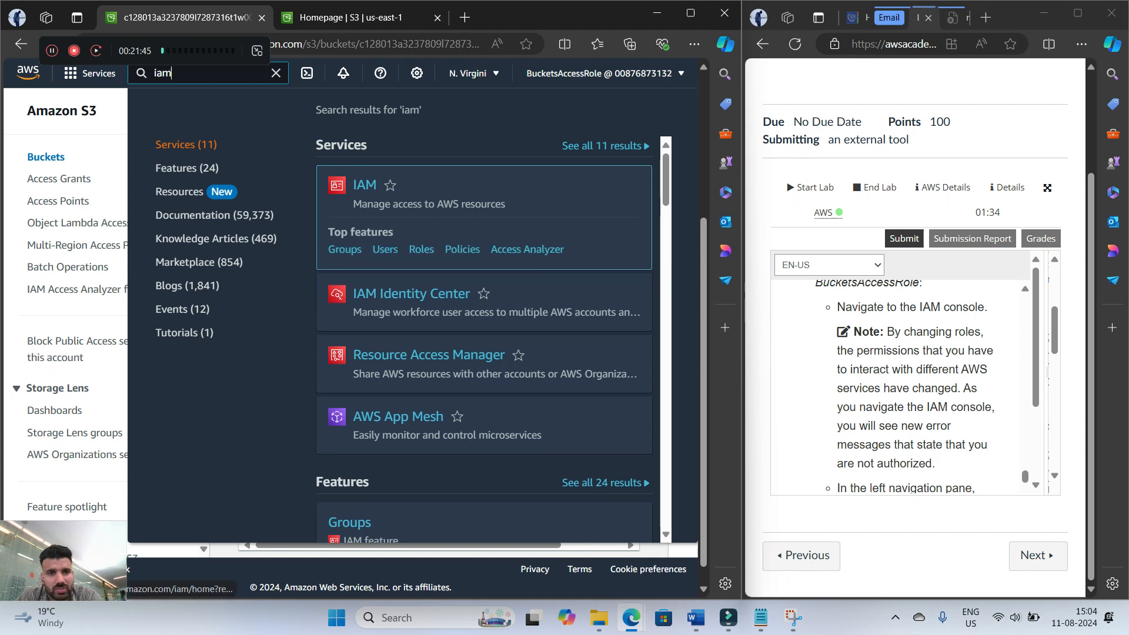
{"action": "key", "text": "Return"}
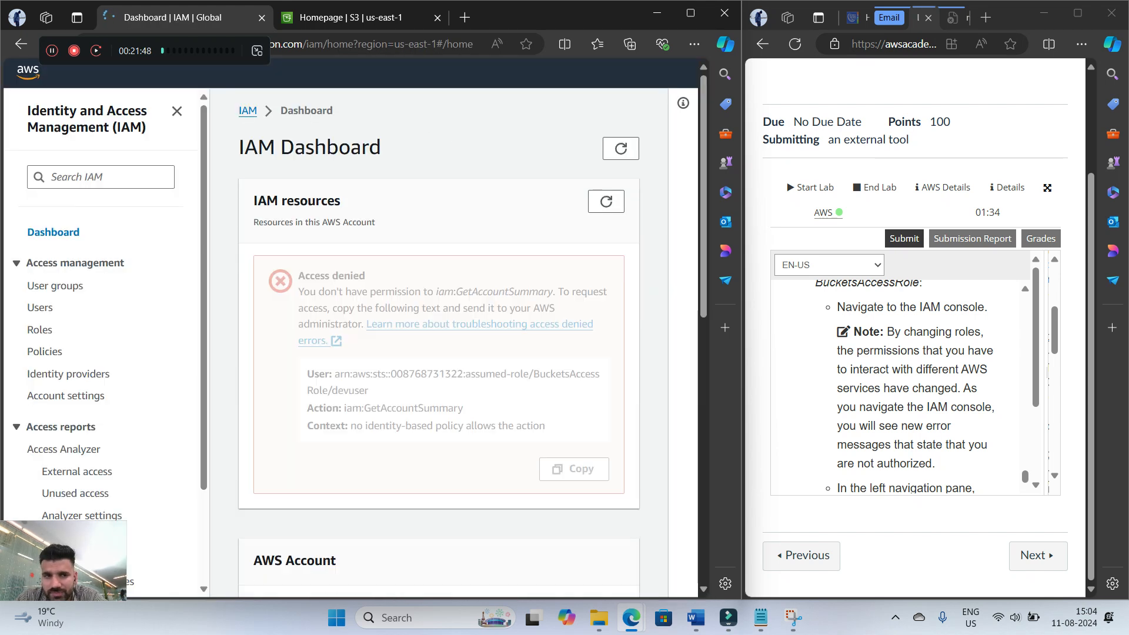
Open the IAM User groups page to test access with BucketsAccessRole and read the step 17 analysis
{"action": "scroll", "coordinate": [905, 388], "scroll_direction": "down", "scroll_amount": 3}
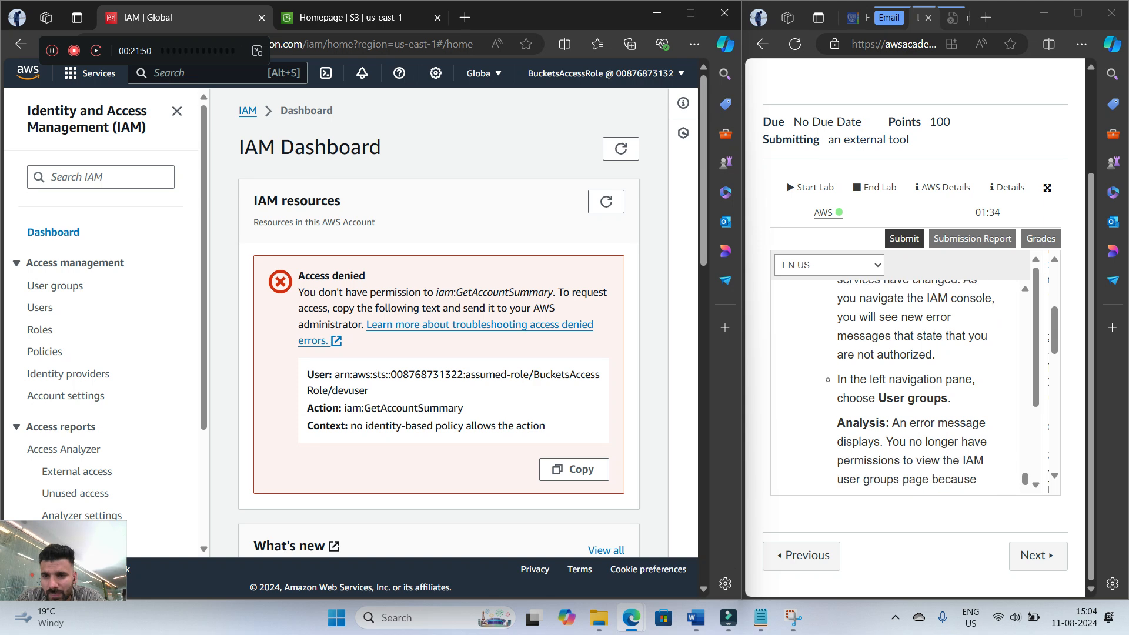
{"action": "left_click", "coordinate": [54, 286]}
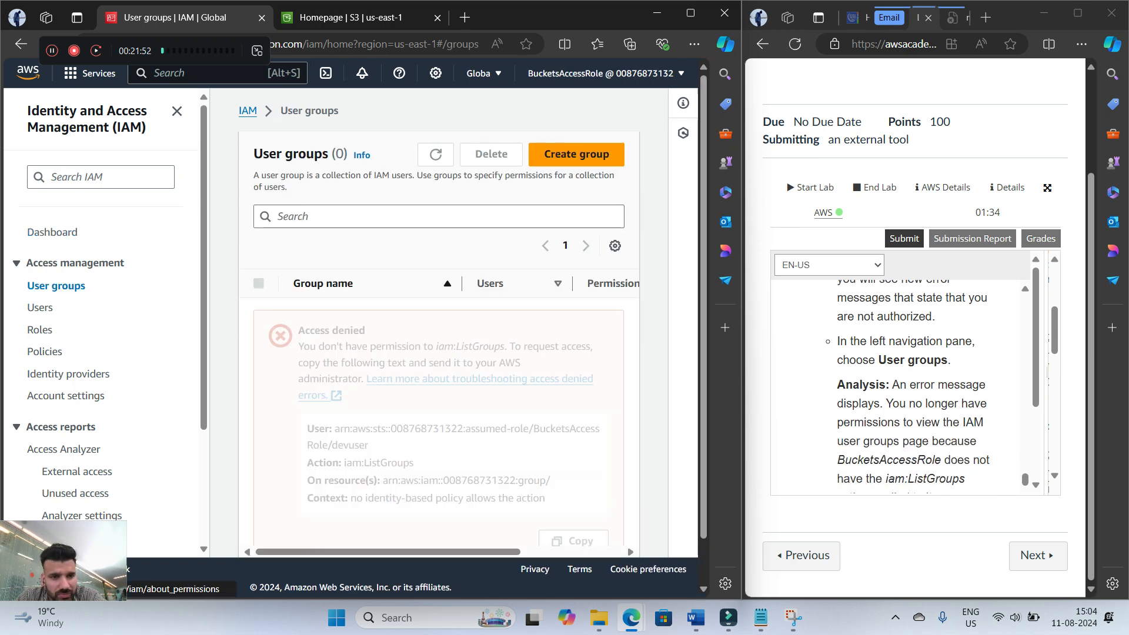
{"action": "scroll", "coordinate": [438, 352], "scroll_direction": "down", "scroll_amount": 2}
{"action": "scroll", "coordinate": [912, 383], "scroll_direction": "down", "scroll_amount": 1}
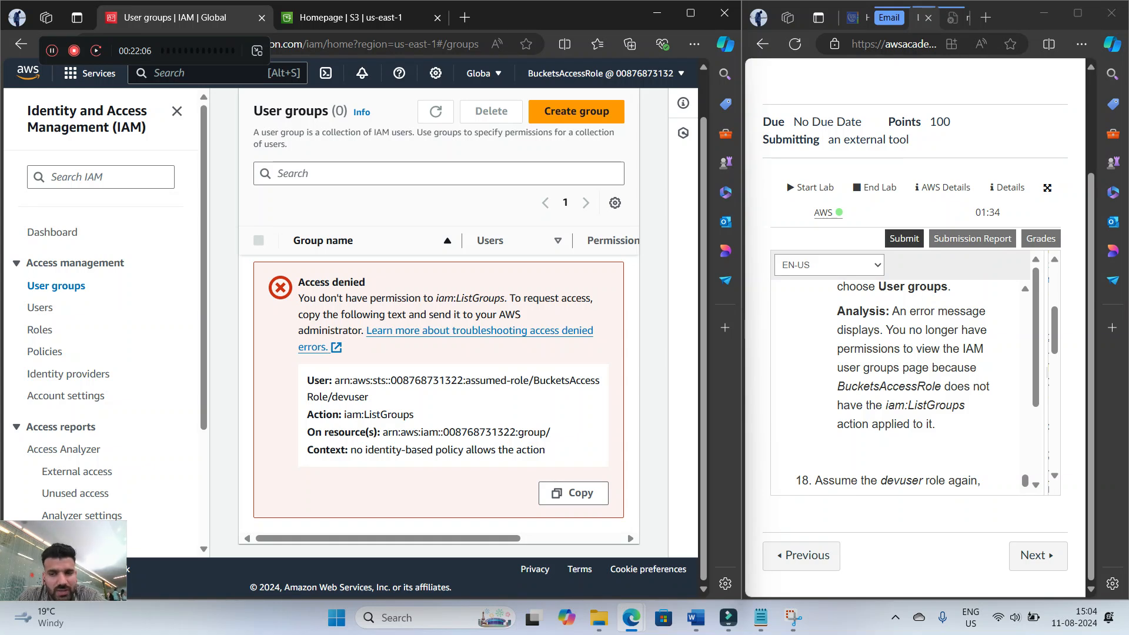
Read step 18 on assuming devuser again and switch back from BucketsAccessRole
{"action": "scroll", "coordinate": [899, 376], "scroll_direction": "down", "scroll_amount": 2}
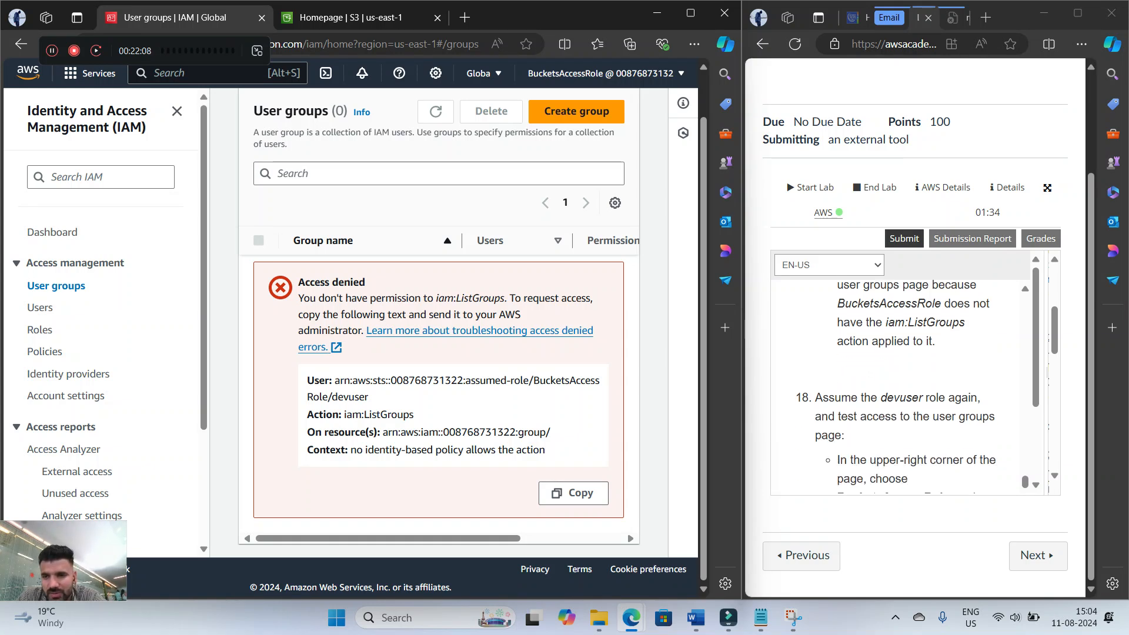
{"action": "scroll", "coordinate": [900, 382], "scroll_direction": "down", "scroll_amount": 1}
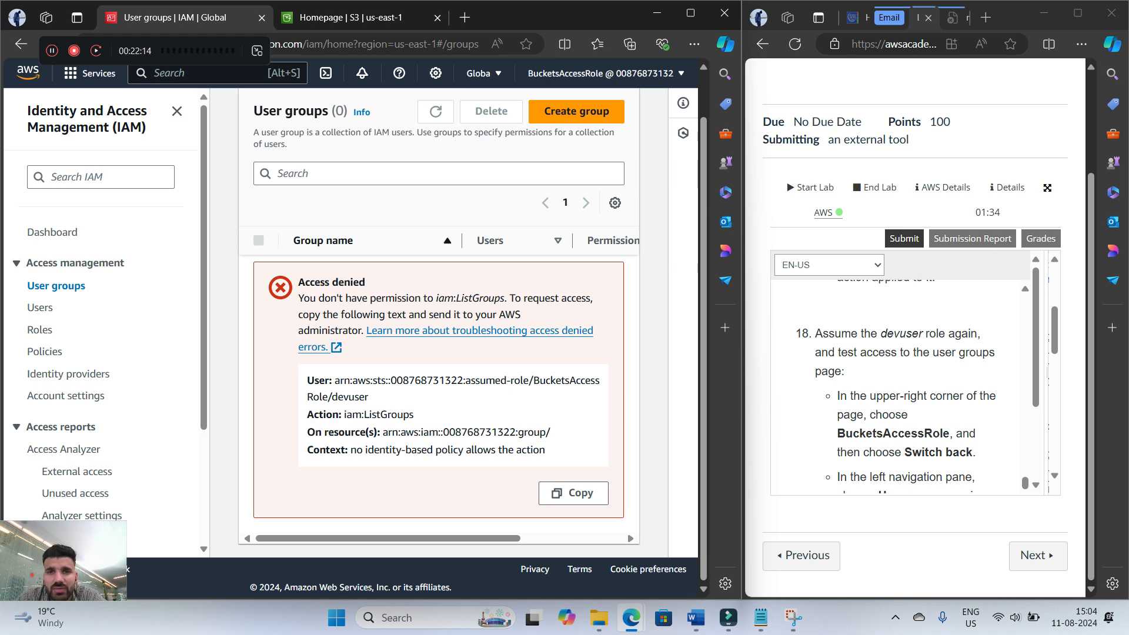
{"action": "left_click", "coordinate": [604, 73]}
{"action": "left_click", "coordinate": [519, 360]}
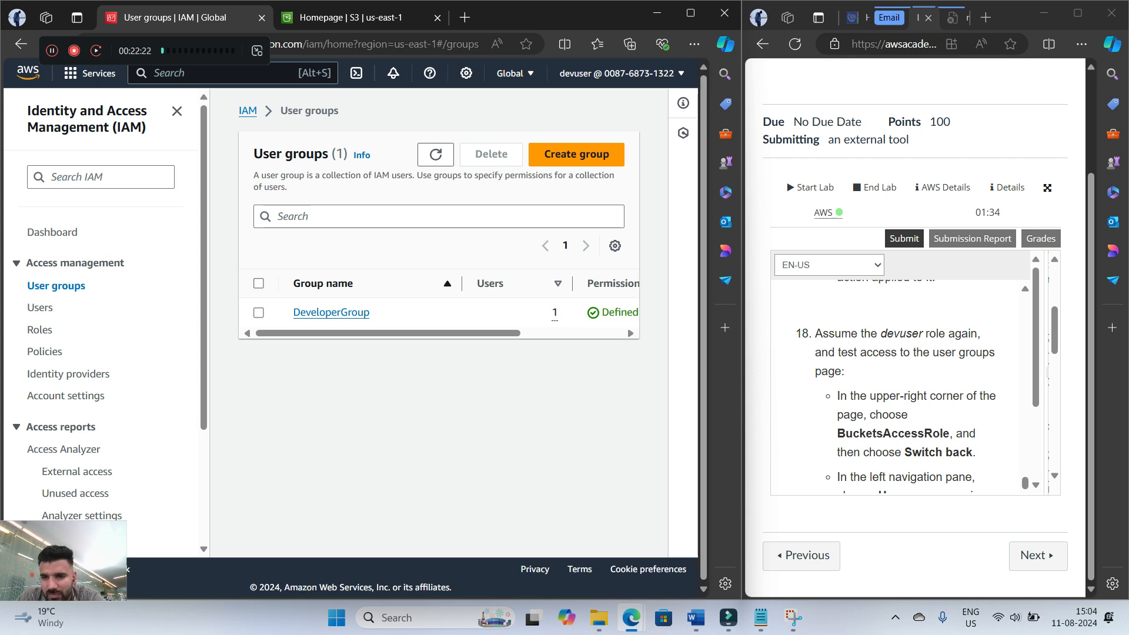
Read the step 18 analysis and the start of step 19 on analyzing the BucketsAccessRole policy
{"action": "scroll", "coordinate": [906, 388], "scroll_direction": "down", "scroll_amount": 1}
{"action": "scroll", "coordinate": [906, 388], "scroll_direction": "down", "scroll_amount": 5}
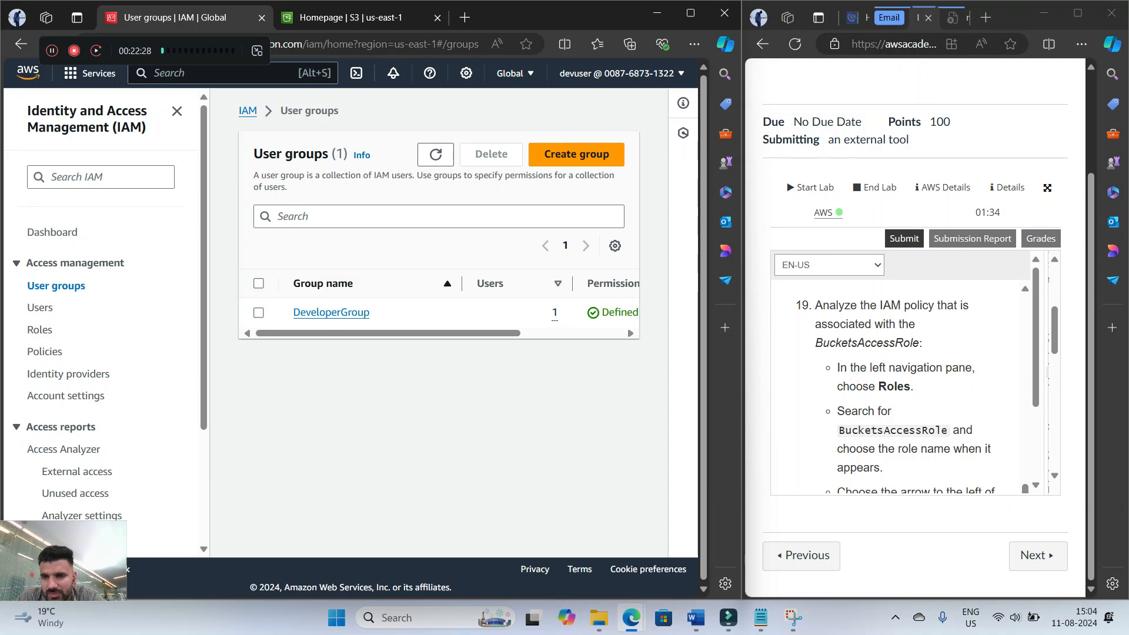
{"action": "scroll", "coordinate": [905, 388], "scroll_direction": "up", "scroll_amount": 5}
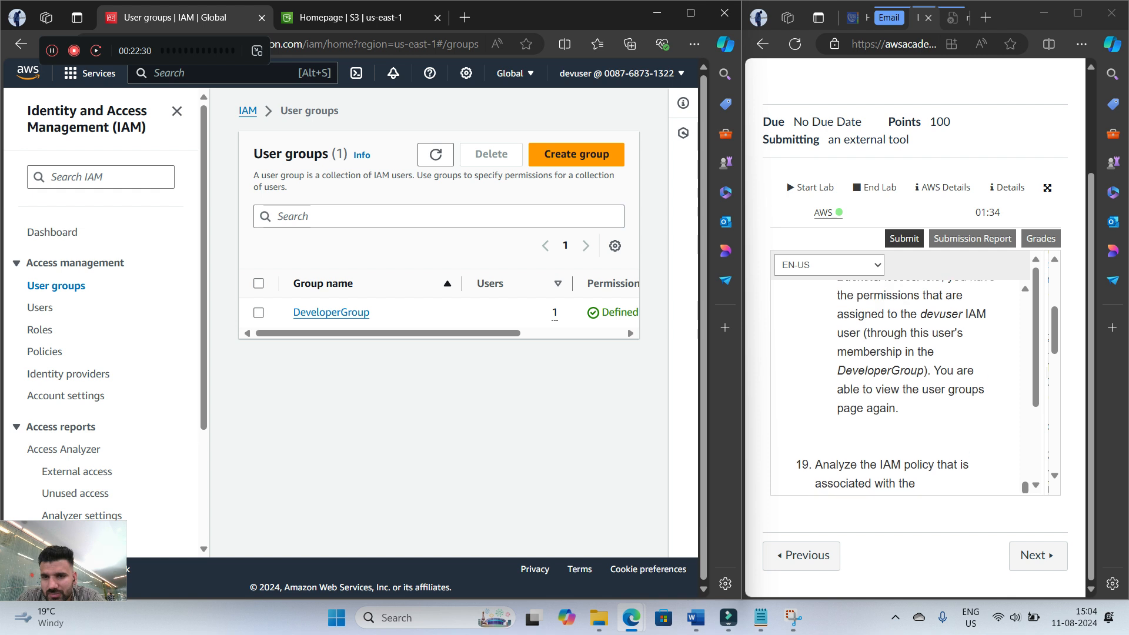
{"action": "scroll", "coordinate": [905, 388], "scroll_direction": "down", "scroll_amount": 4}
{"action": "scroll", "coordinate": [905, 388], "scroll_direction": "down", "scroll_amount": 2}
{"action": "scroll", "coordinate": [905, 388], "scroll_direction": "up", "scroll_amount": 2}
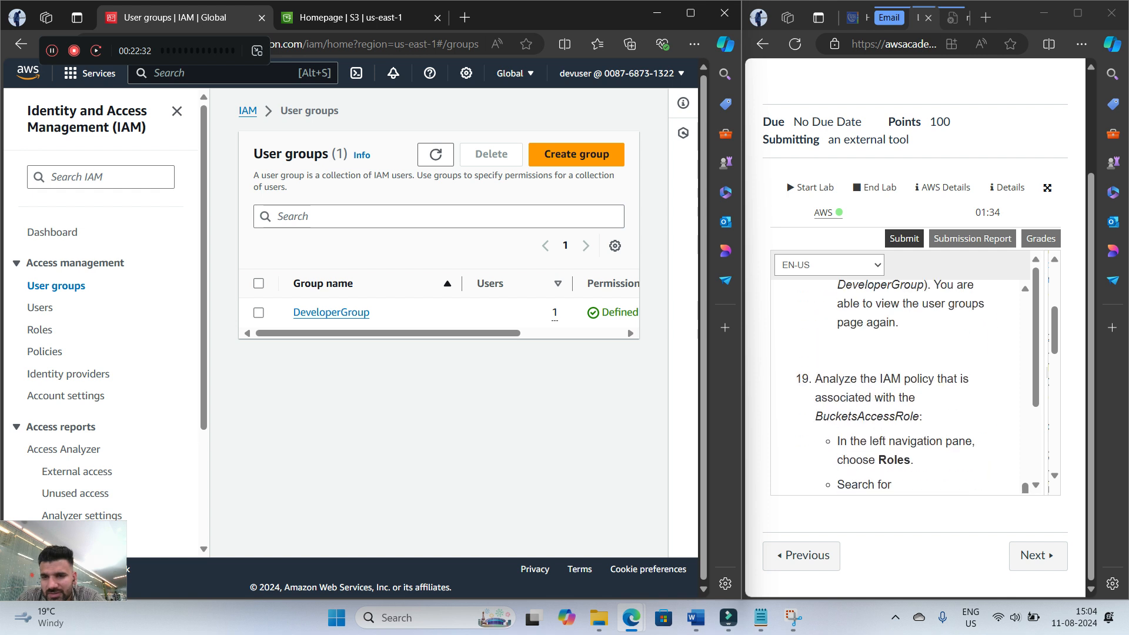
{"action": "scroll", "coordinate": [905, 388], "scroll_direction": "down", "scroll_amount": 1}
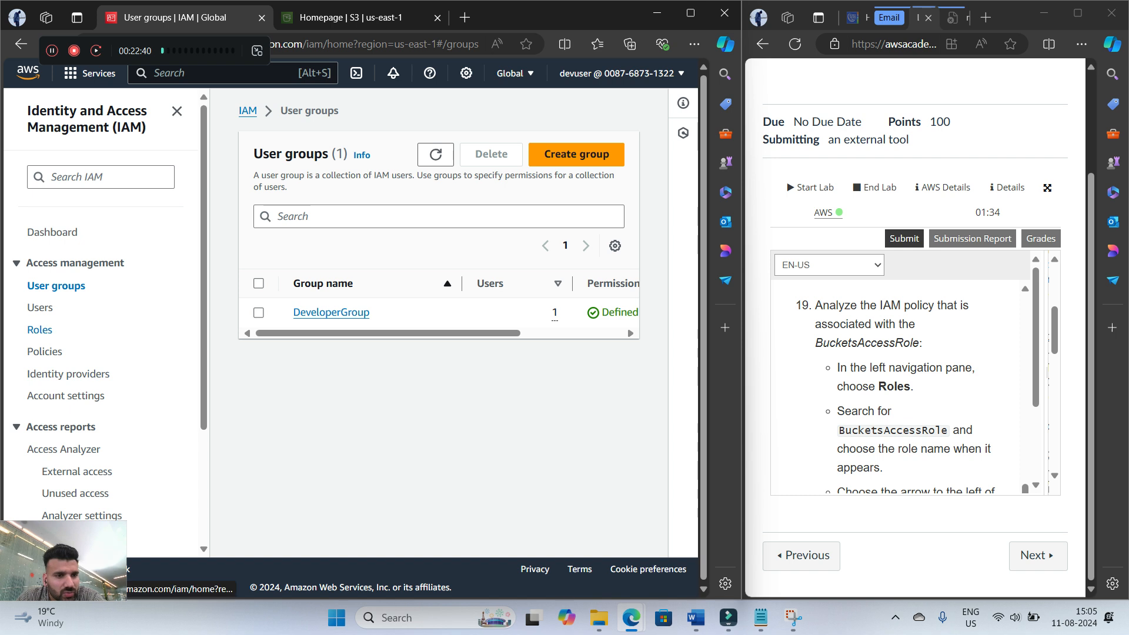
Search the IAM roles for "bucketsacces" and open BucketsAccessRole
{"action": "left_click", "coordinate": [40, 329]}
{"action": "left_click", "coordinate": [438, 217]}
{"action": "type", "text": "buck"}
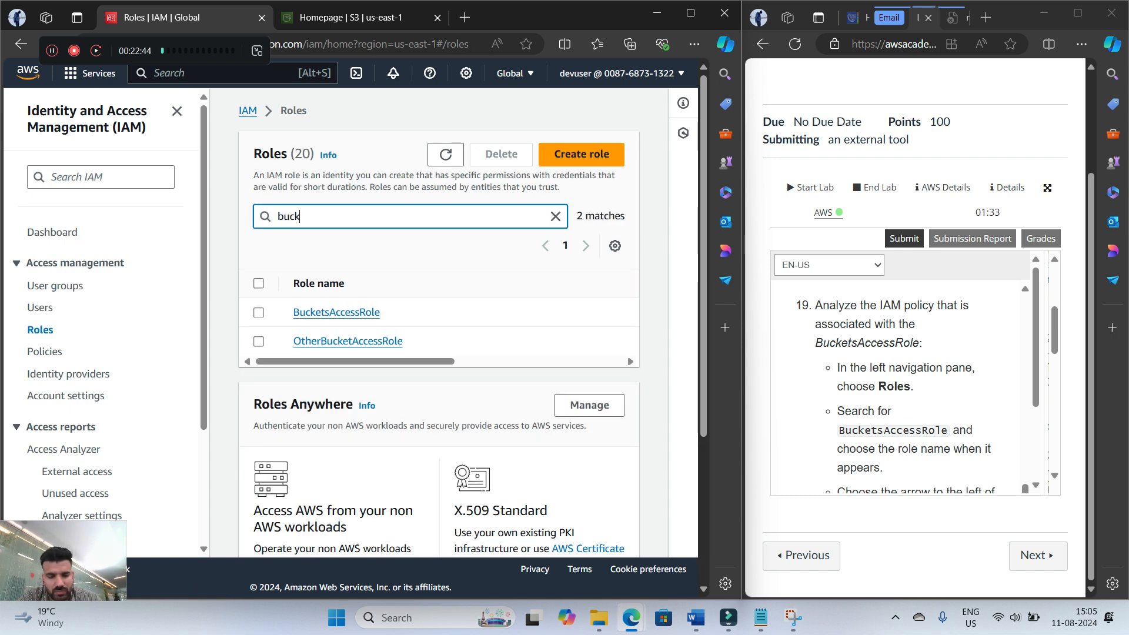
{"action": "type", "text": "ets"}
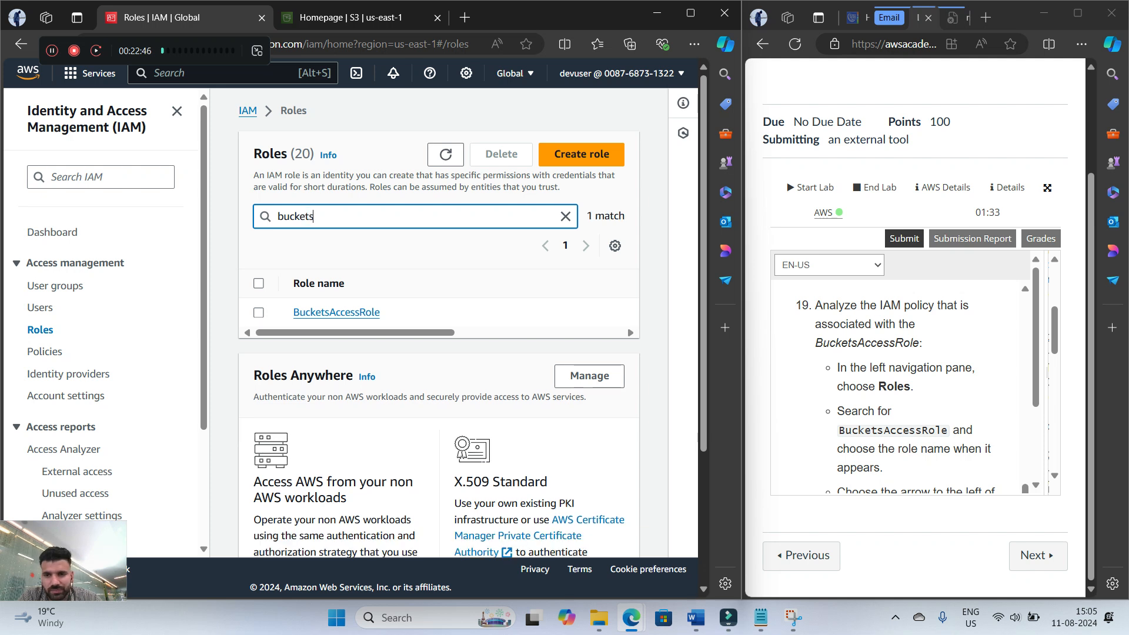
{"action": "type", "text": "acces"}
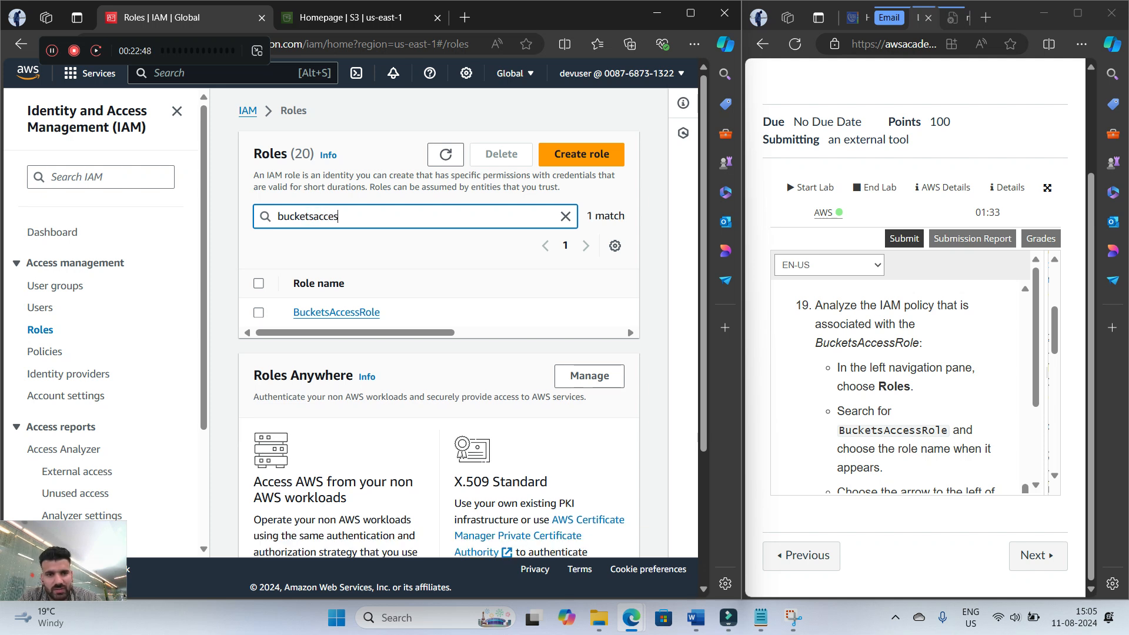
{"action": "left_click", "coordinate": [336, 312]}
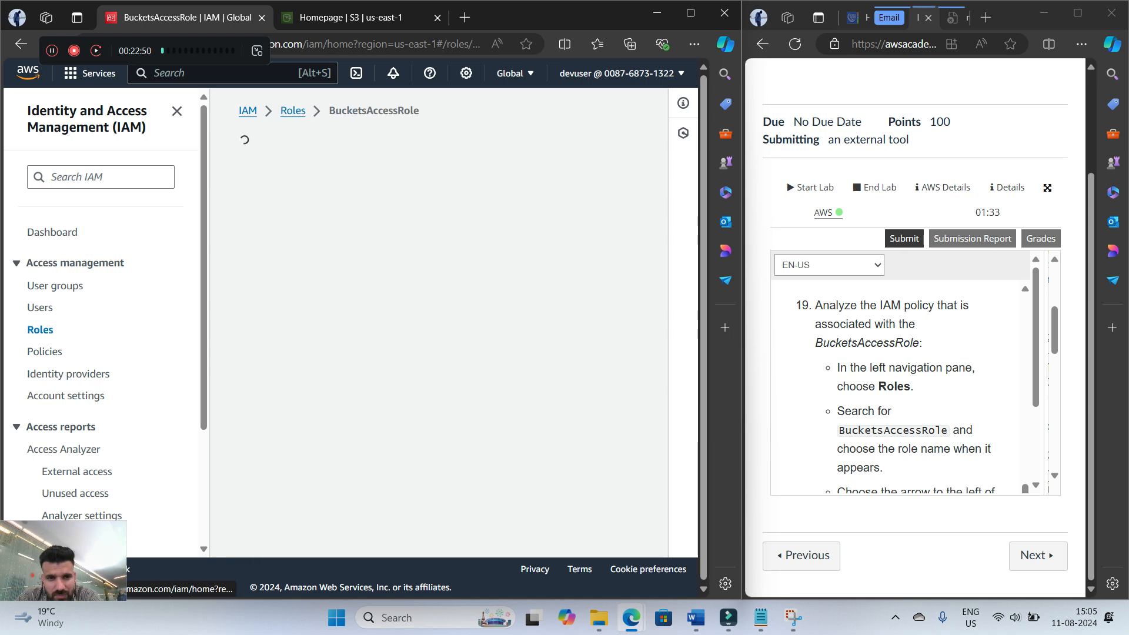
Read the step 19 instructions on ListAllBucketsPolicy and select that policy among the role's permissions policies
{"action": "scroll", "coordinate": [900, 382], "scroll_direction": "down", "scroll_amount": 2}
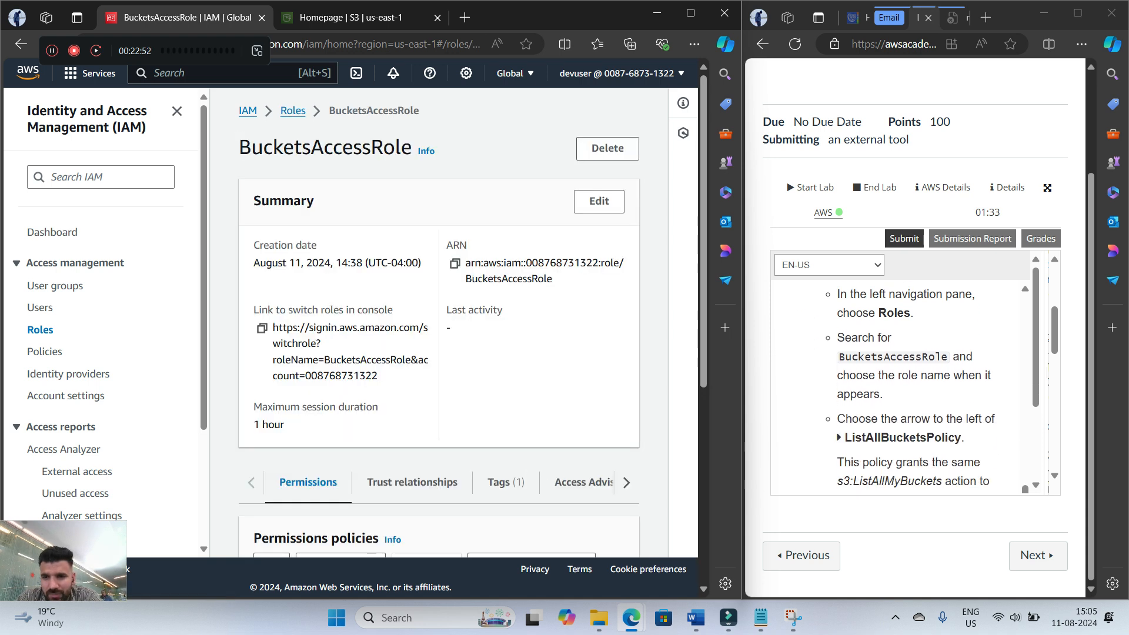
{"action": "scroll", "coordinate": [438, 323], "scroll_direction": "down", "scroll_amount": 6}
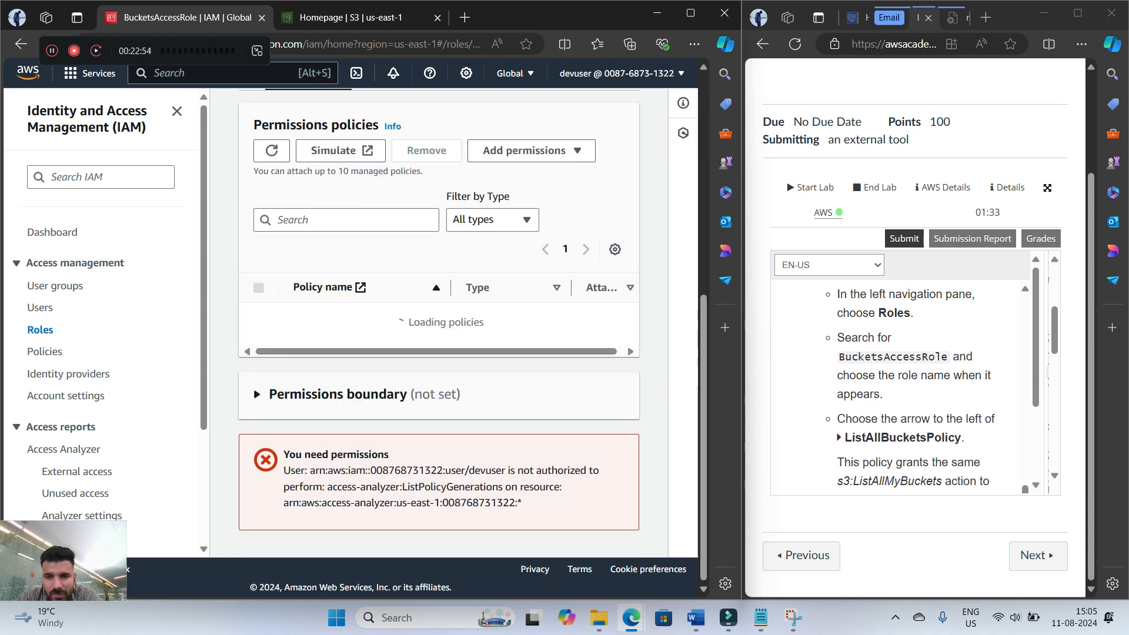
{"action": "scroll", "coordinate": [900, 382], "scroll_direction": "down", "scroll_amount": 1}
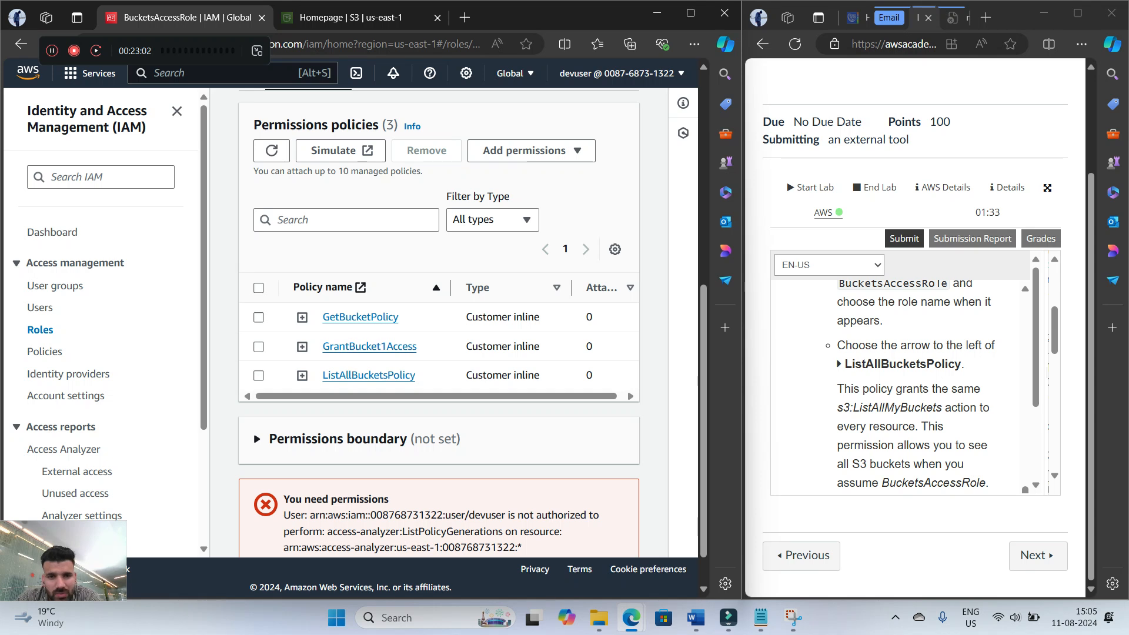
{"action": "left_click", "coordinate": [258, 376]}
{"action": "left_click_drag", "start_coordinate": [265, 397], "coordinate": [271, 396]}
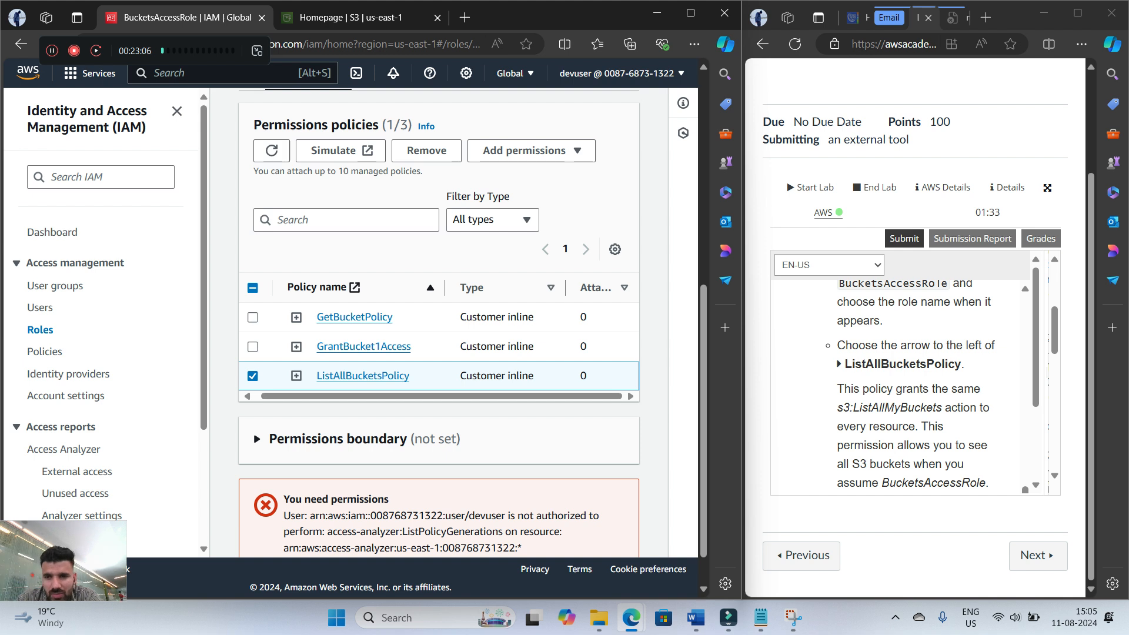
Read the step 19 notes up to GrantBucket1Access, then expand ListAllBucketsPolicy, examine its JSON and collapse it
{"action": "scroll", "coordinate": [905, 382], "scroll_direction": "down", "scroll_amount": 1}
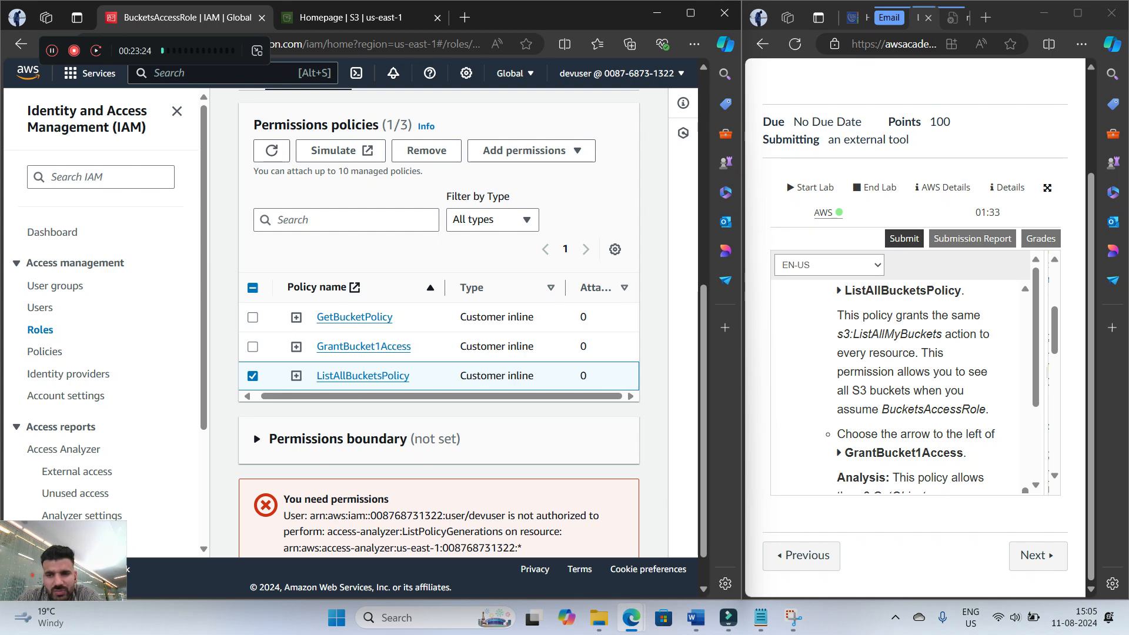
{"action": "scroll", "coordinate": [906, 382], "scroll_direction": "down", "scroll_amount": 1}
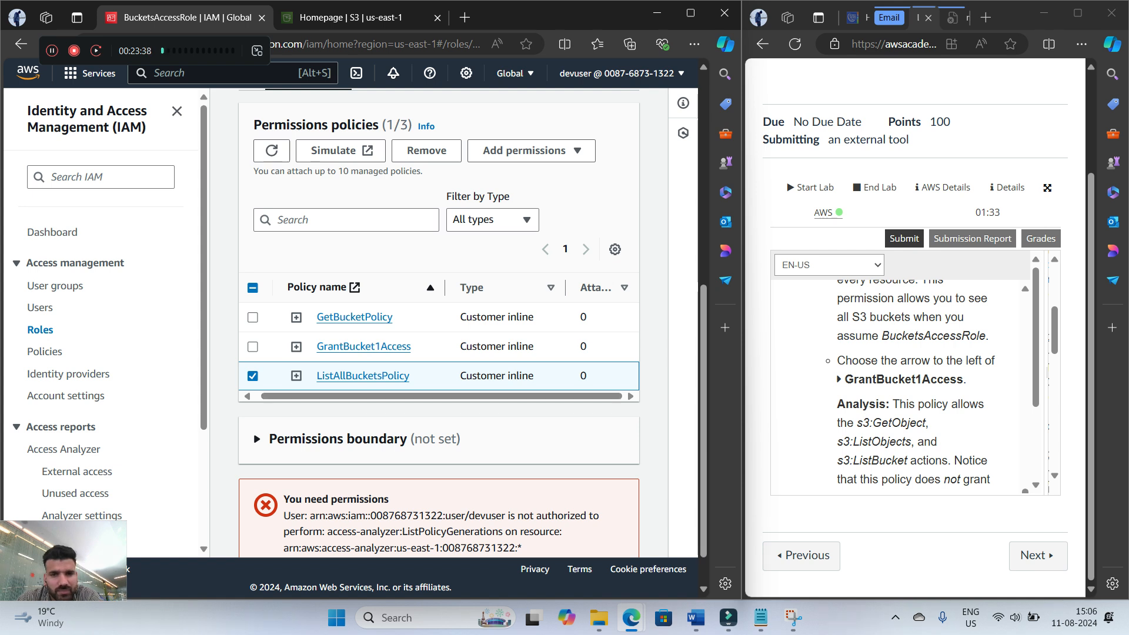
{"action": "left_click", "coordinate": [296, 376]}
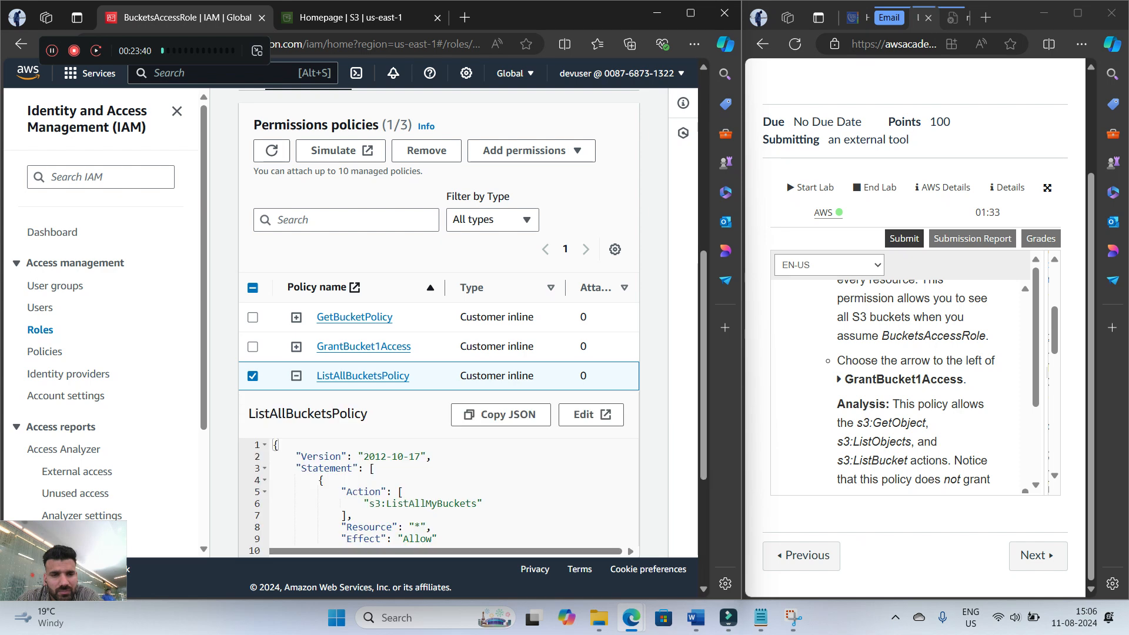
{"action": "scroll", "coordinate": [439, 329], "scroll_direction": "down", "scroll_amount": 4}
{"action": "scroll", "coordinate": [438, 294], "scroll_direction": "up", "scroll_amount": 3}
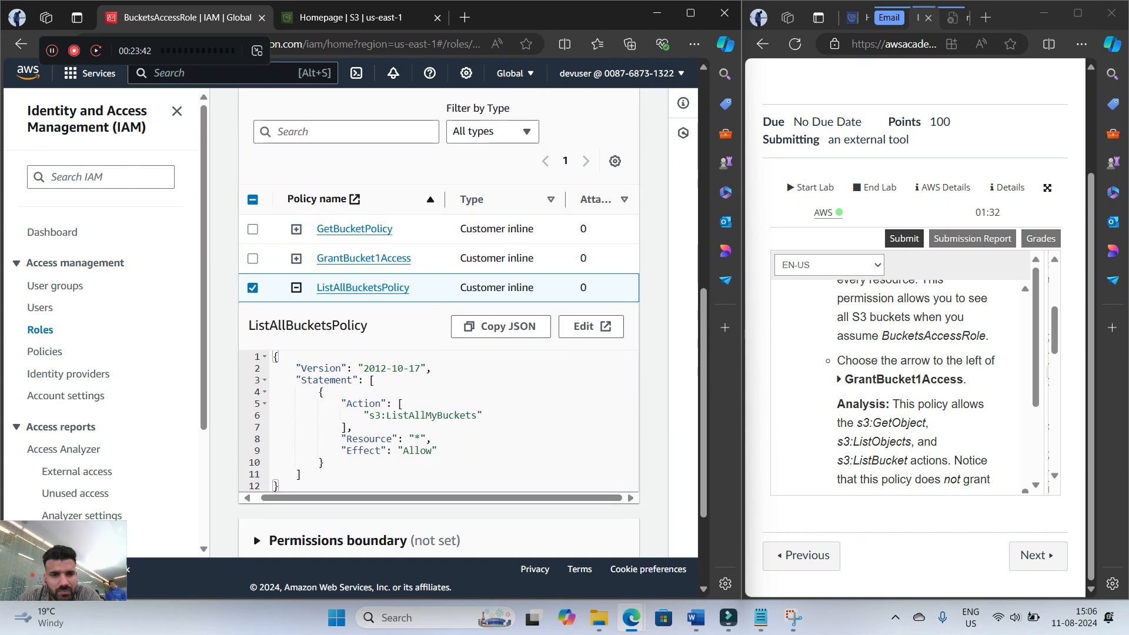
{"action": "left_click", "coordinate": [296, 287]}
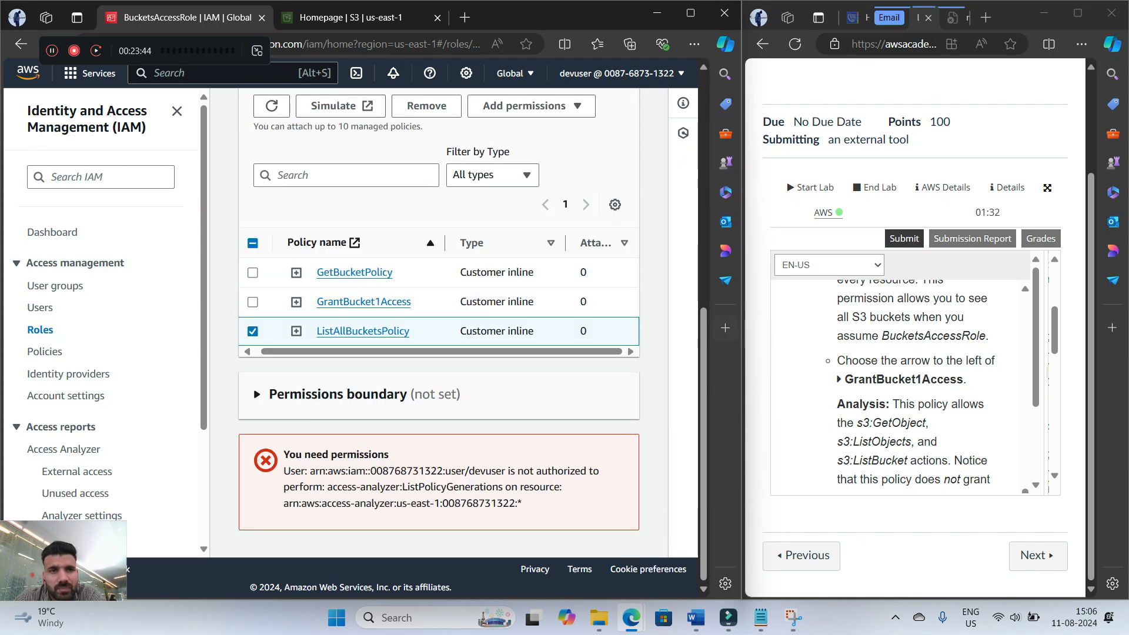
Look over the BucketsAccessRole summary and reread the step 19 explanations of ListAllBucketsPolicy and GrantBucket1Access
{"action": "scroll", "coordinate": [439, 323], "scroll_direction": "up", "scroll_amount": 2}
{"action": "scroll", "coordinate": [438, 323], "scroll_direction": "up", "scroll_amount": 4}
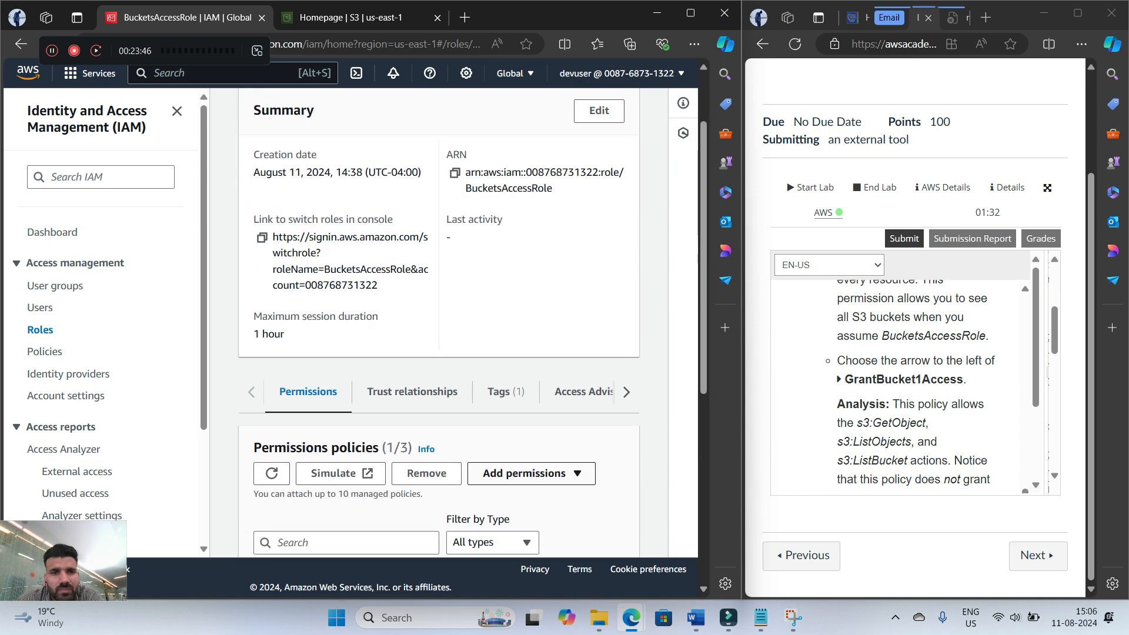
{"action": "scroll", "coordinate": [438, 323], "scroll_direction": "up", "scroll_amount": 1}
{"action": "scroll", "coordinate": [439, 323], "scroll_direction": "down", "scroll_amount": 7}
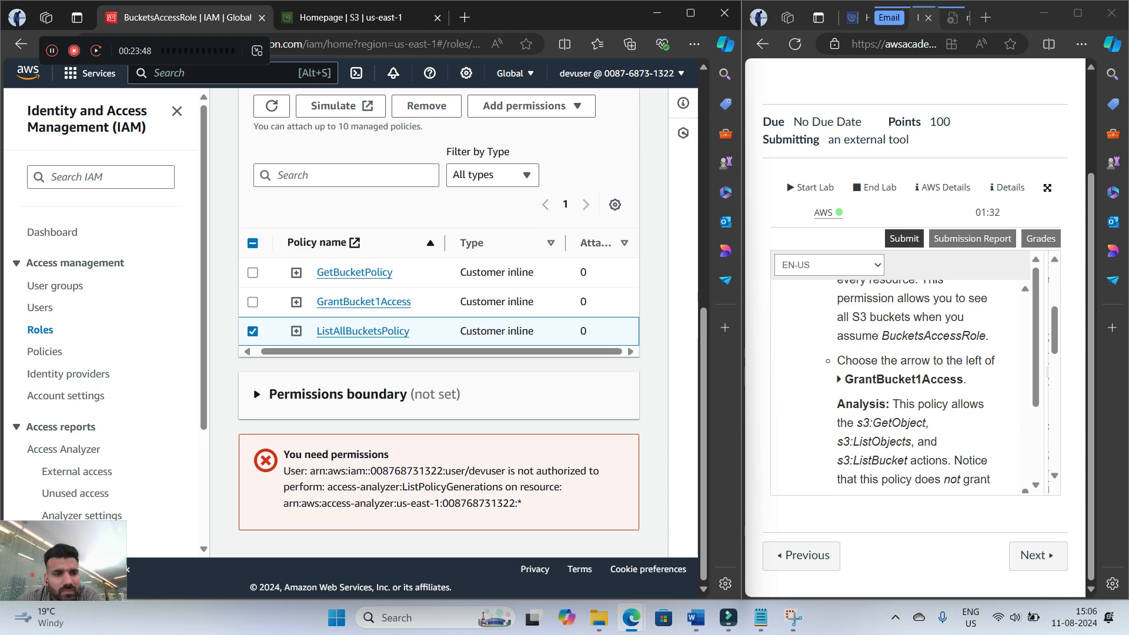
{"action": "scroll", "coordinate": [906, 382], "scroll_direction": "down", "scroll_amount": 1}
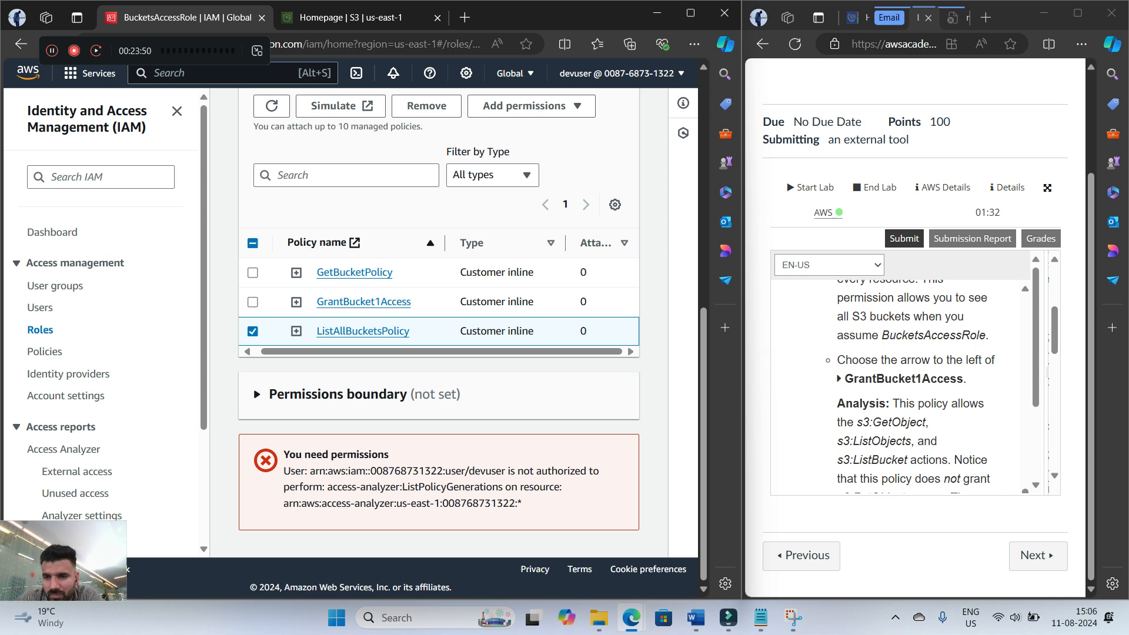
{"action": "scroll", "coordinate": [905, 382], "scroll_direction": "up", "scroll_amount": 2}
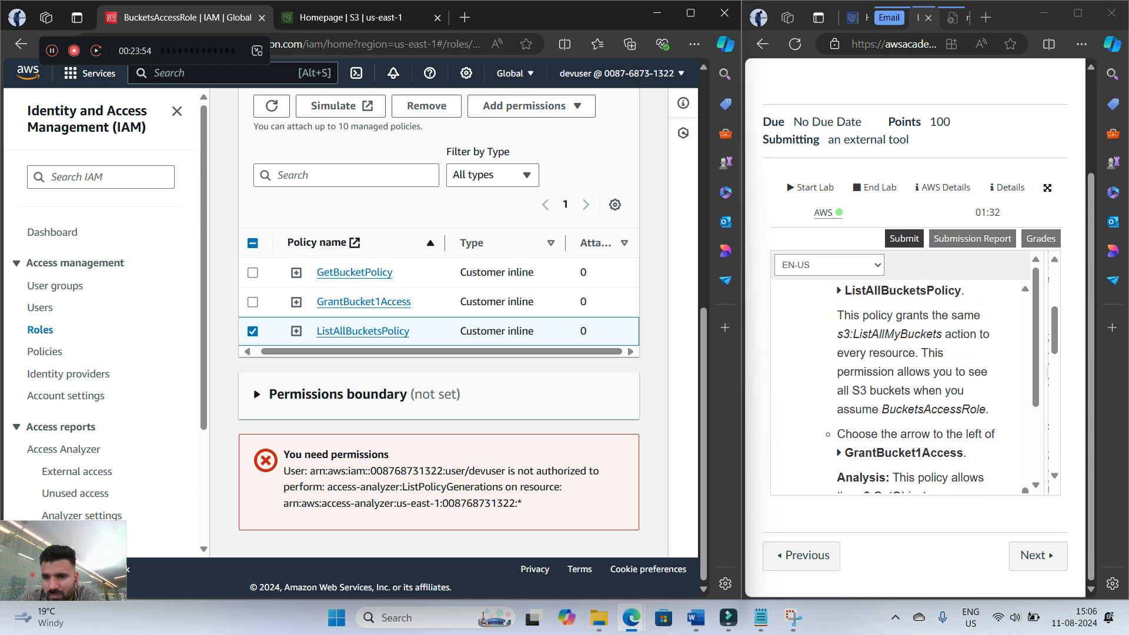
{"action": "left_click", "coordinate": [918, 382]}
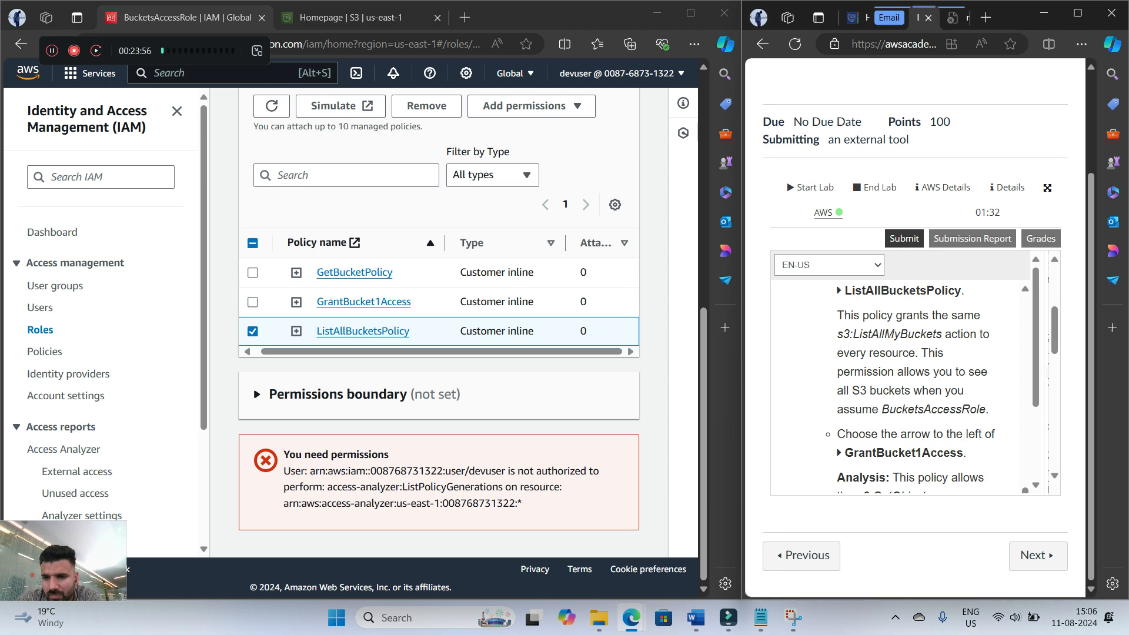
{"action": "scroll", "coordinate": [915, 388], "scroll_direction": "down", "scroll_amount": 2}
{"action": "scroll", "coordinate": [916, 388], "scroll_direction": "up", "scroll_amount": 1}
{"action": "scroll", "coordinate": [916, 388], "scroll_direction": "up", "scroll_amount": 2}
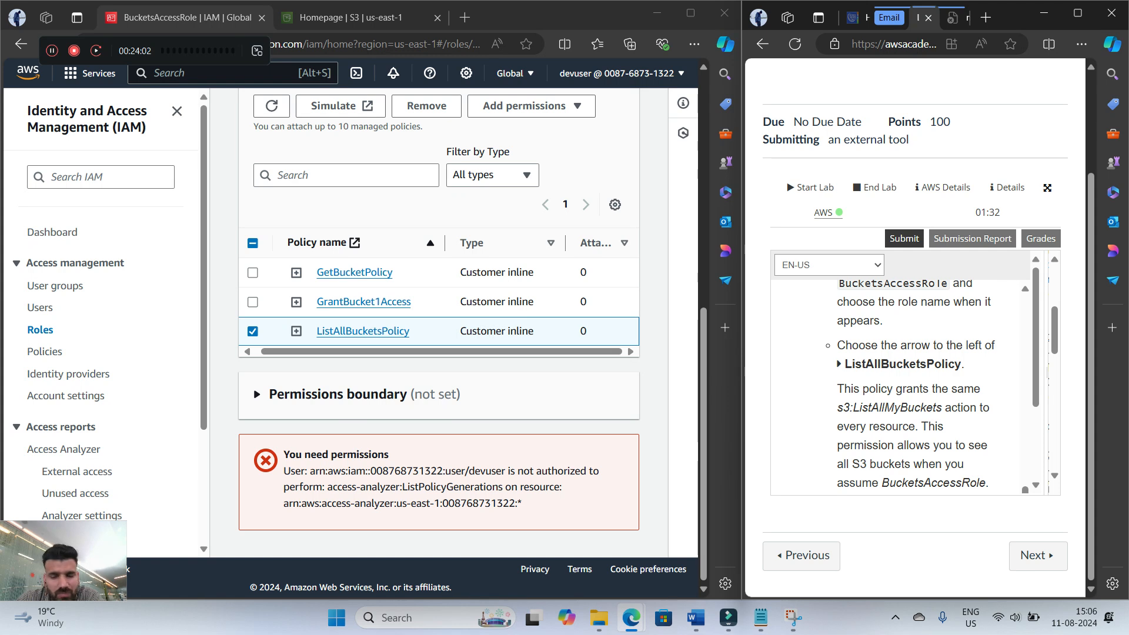
{"action": "scroll", "coordinate": [915, 388], "scroll_direction": "down", "scroll_amount": 3}
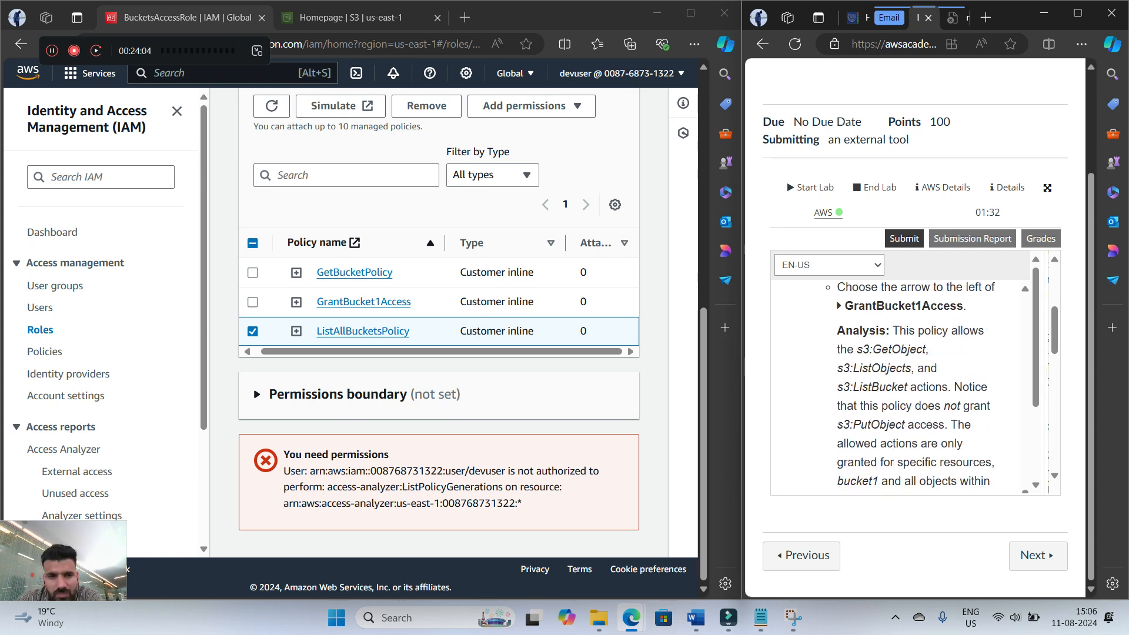
{"action": "scroll", "coordinate": [916, 386], "scroll_direction": "up", "scroll_amount": 1}
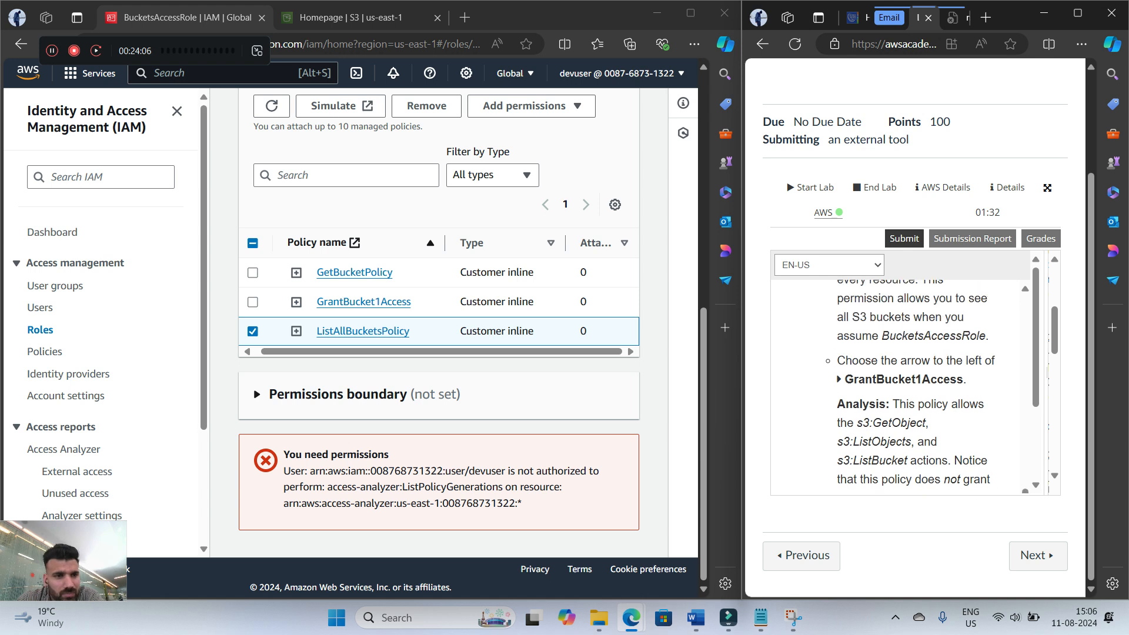
Deselect ListAllBucketsPolicy and expand it to examine the action, resource and effect in its JSON
{"action": "left_click", "coordinate": [253, 331]}
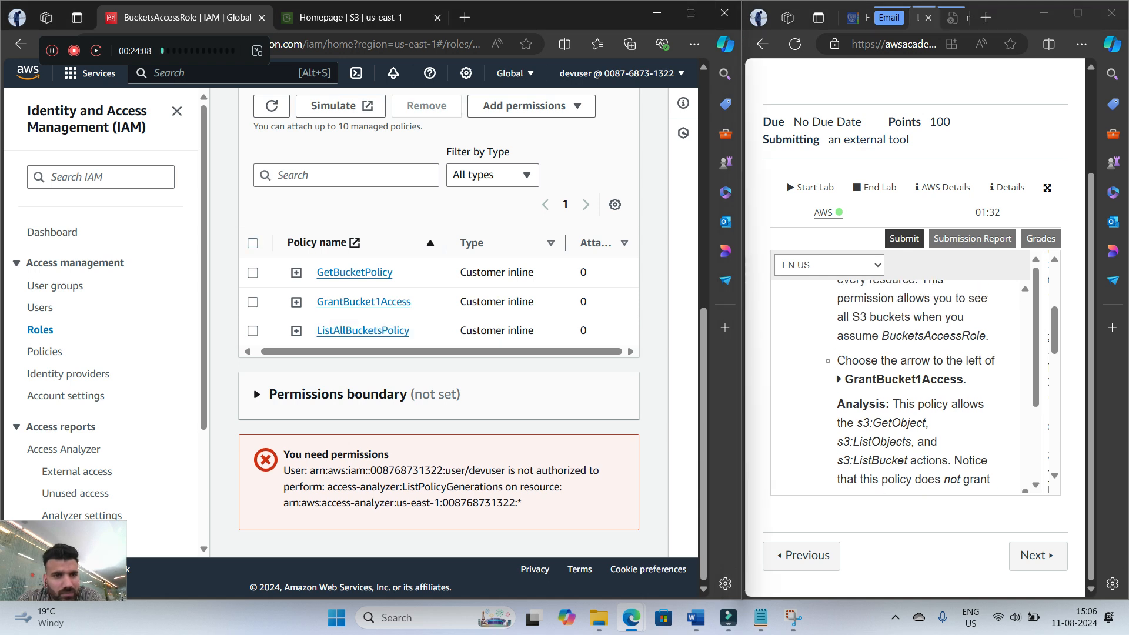
{"action": "scroll", "coordinate": [915, 385], "scroll_direction": "up", "scroll_amount": 1}
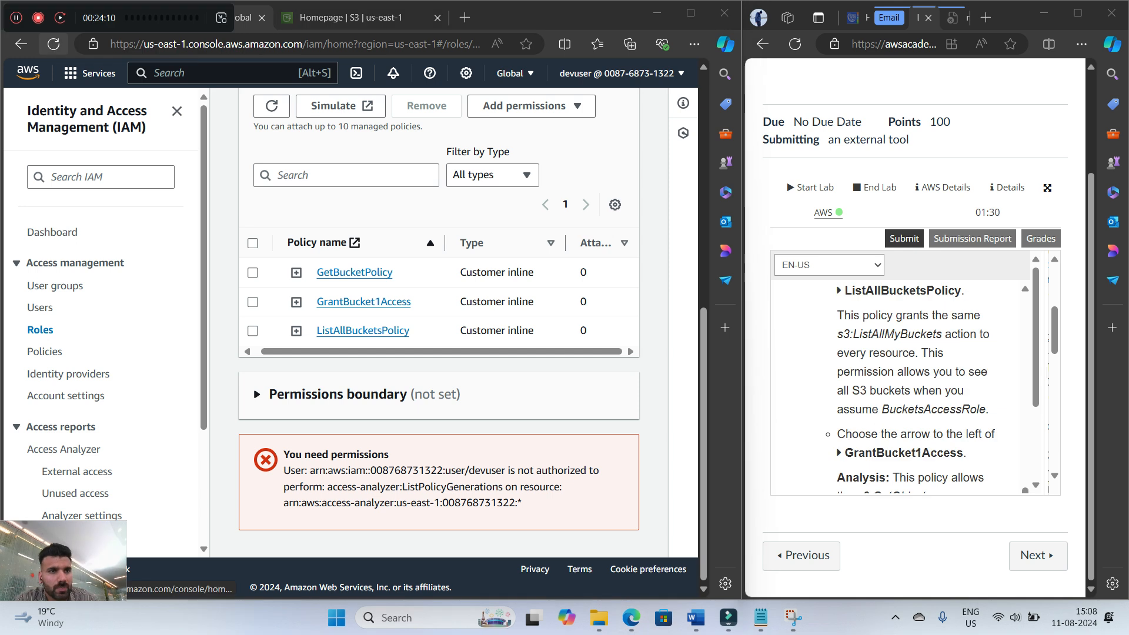
{"action": "left_click", "coordinate": [297, 331]}
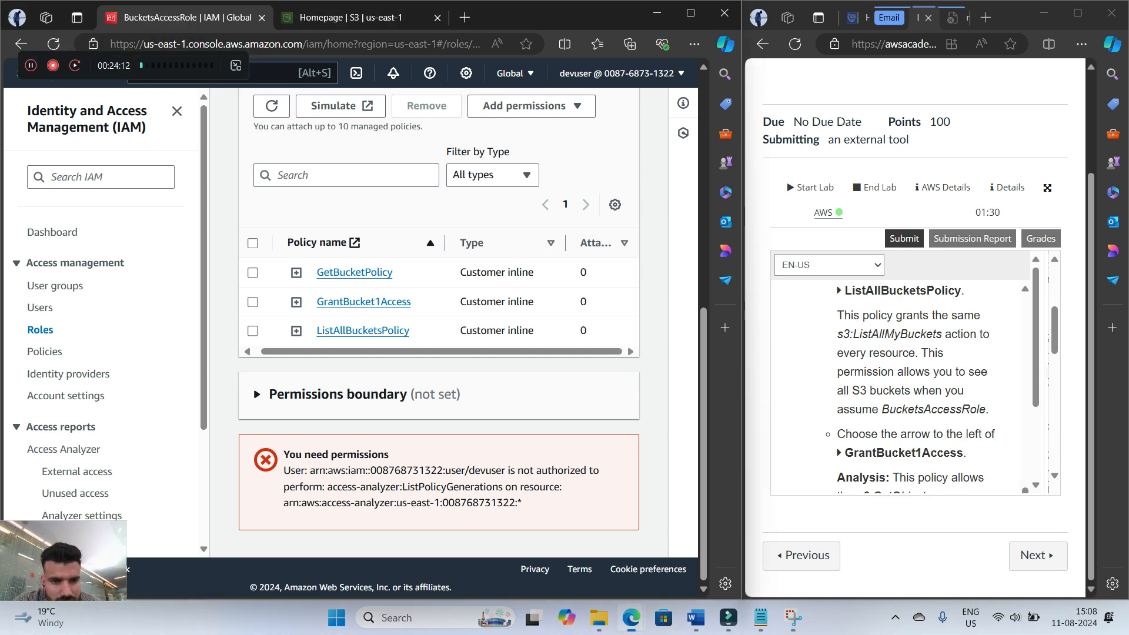
{"action": "scroll", "coordinate": [438, 265], "scroll_direction": "down", "scroll_amount": 3}
{"action": "scroll", "coordinate": [438, 312], "scroll_direction": "up", "scroll_amount": 1}
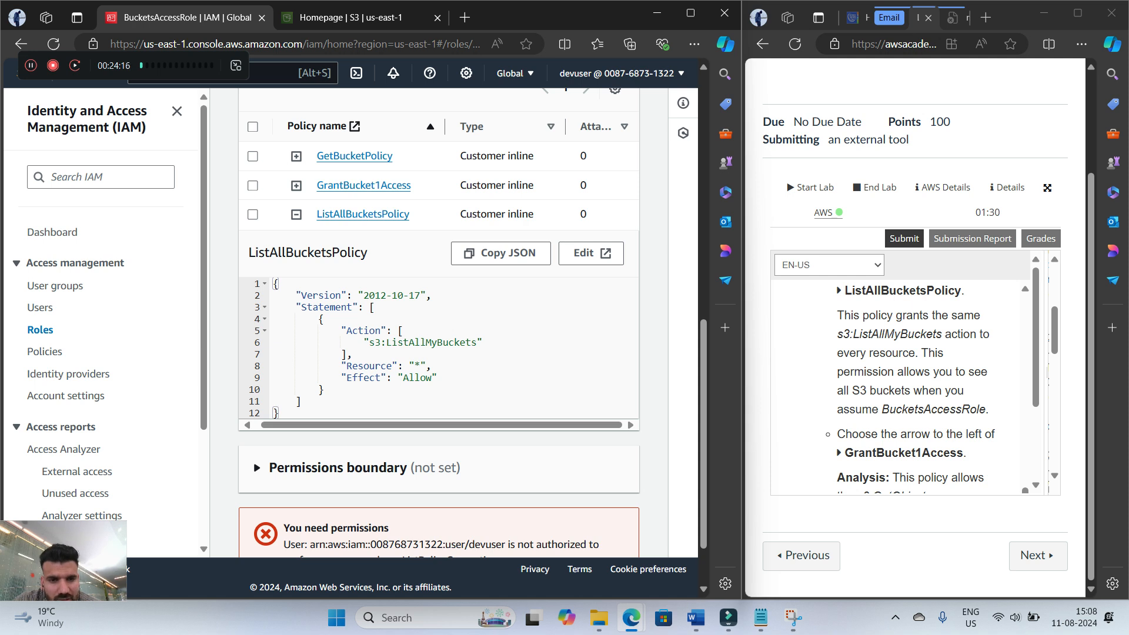
Examine the s3:ListAllMyBuckets action in the JSON of ListAllBucketsPolicy
{"action": "left_click_drag", "start_coordinate": [403, 377], "coordinate": [325, 389]}
{"action": "left_click_drag", "start_coordinate": [380, 342], "coordinate": [473, 343]}
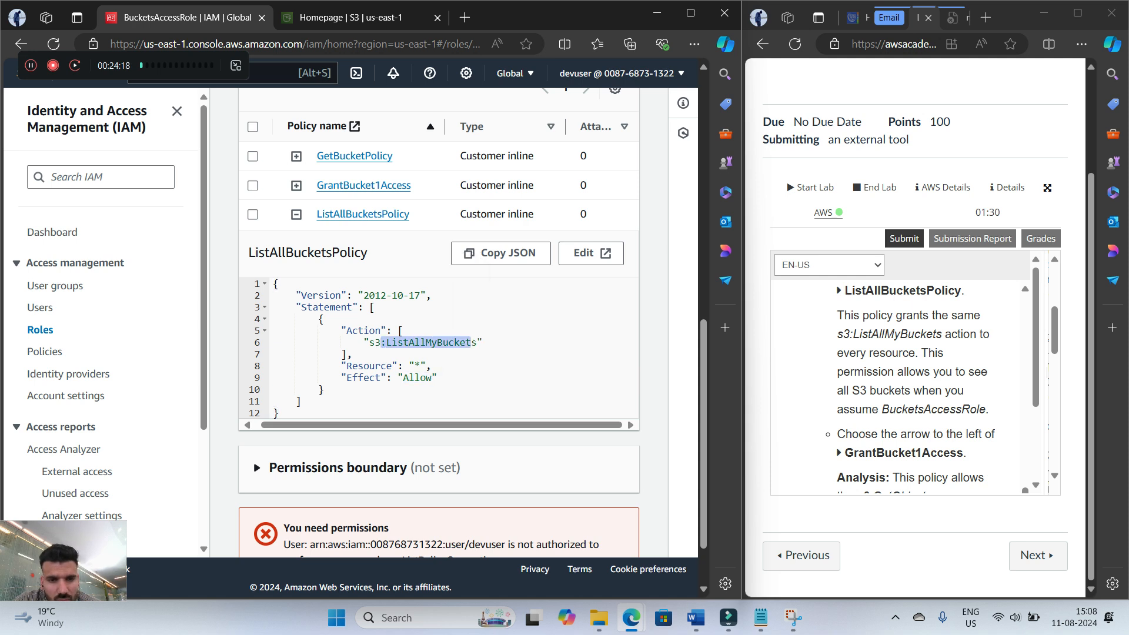
{"action": "left_click", "coordinate": [358, 185]}
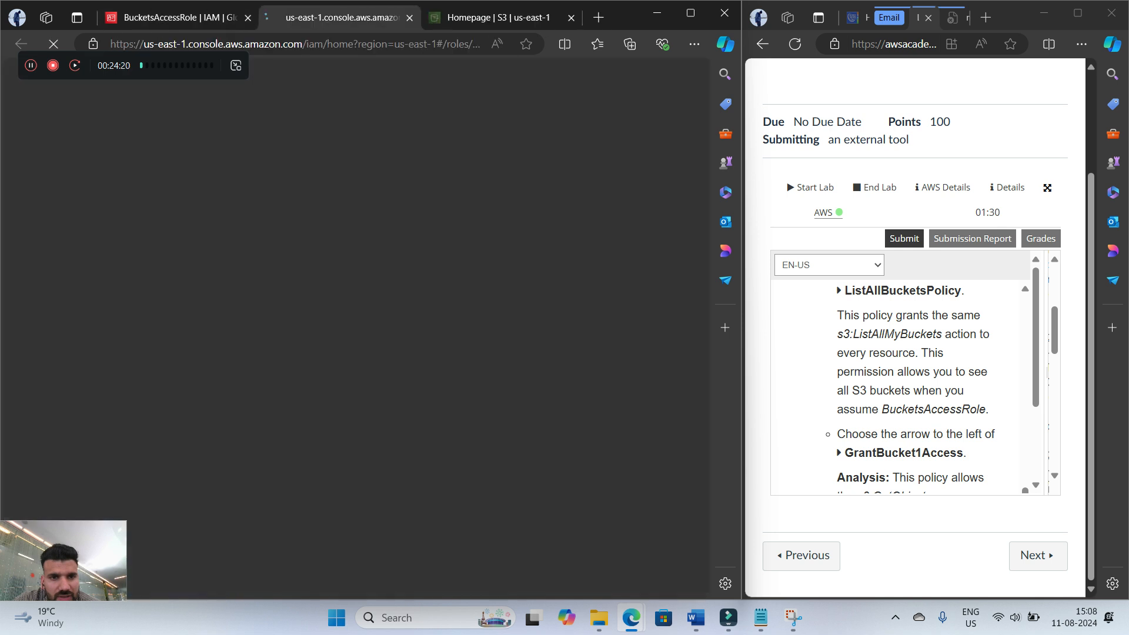
{"action": "left_click", "coordinate": [178, 17]}
{"action": "left_click", "coordinate": [409, 17]}
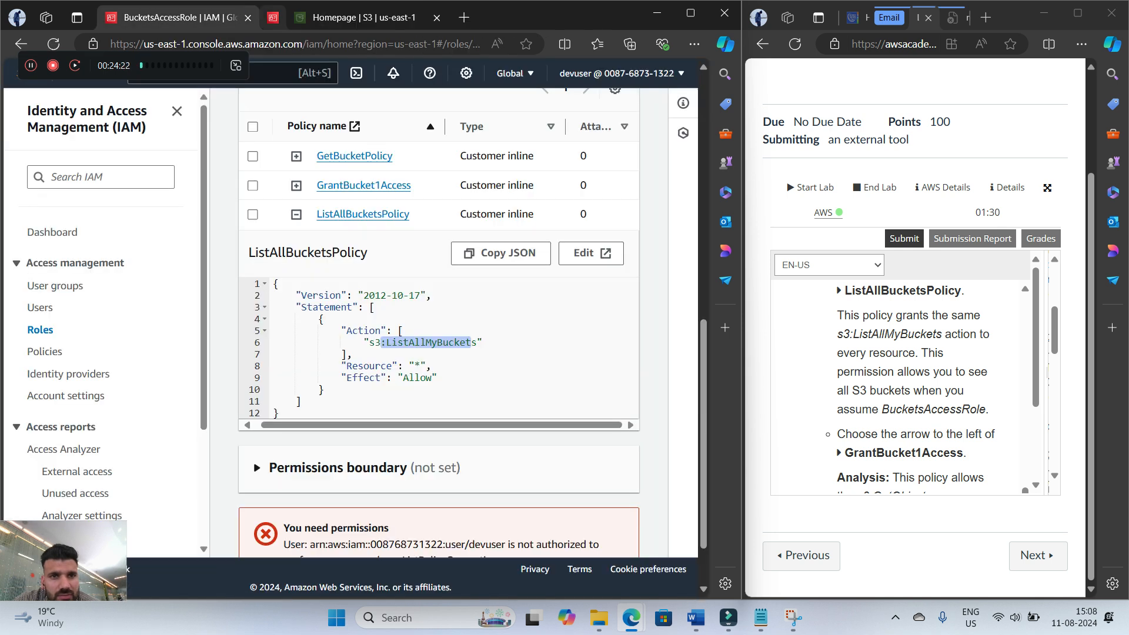
Expand GrantBucket1Access and review its actions and resources against the step 19 analysis
{"action": "left_click", "coordinate": [297, 186]}
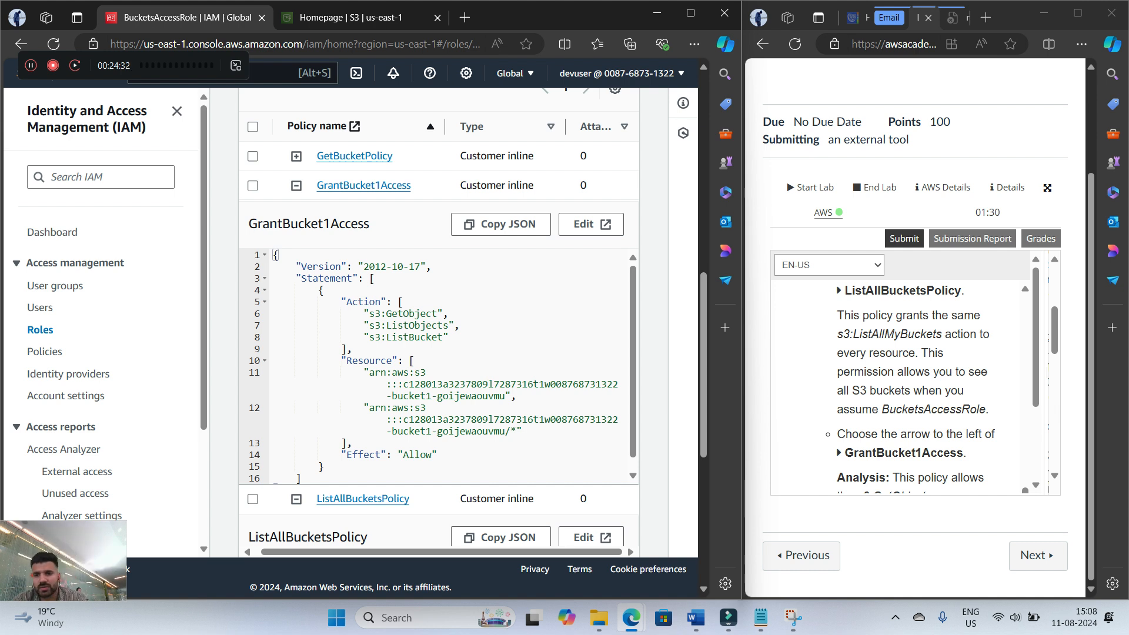
{"action": "scroll", "coordinate": [916, 382], "scroll_direction": "down", "scroll_amount": 2}
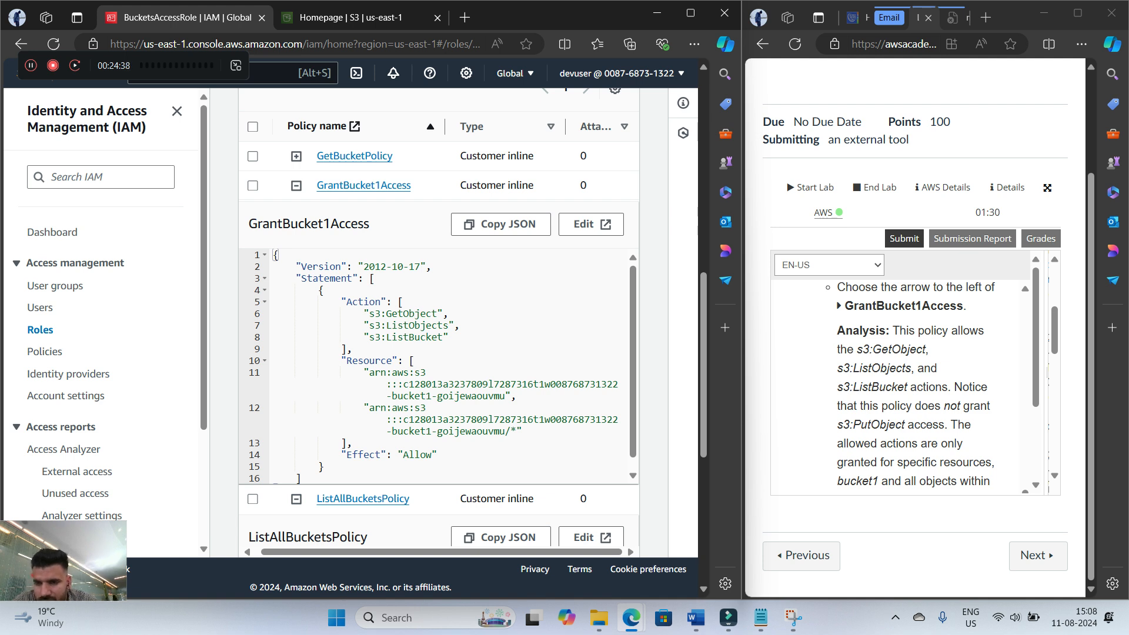
{"action": "scroll", "coordinate": [916, 382], "scroll_direction": "down", "scroll_amount": 1}
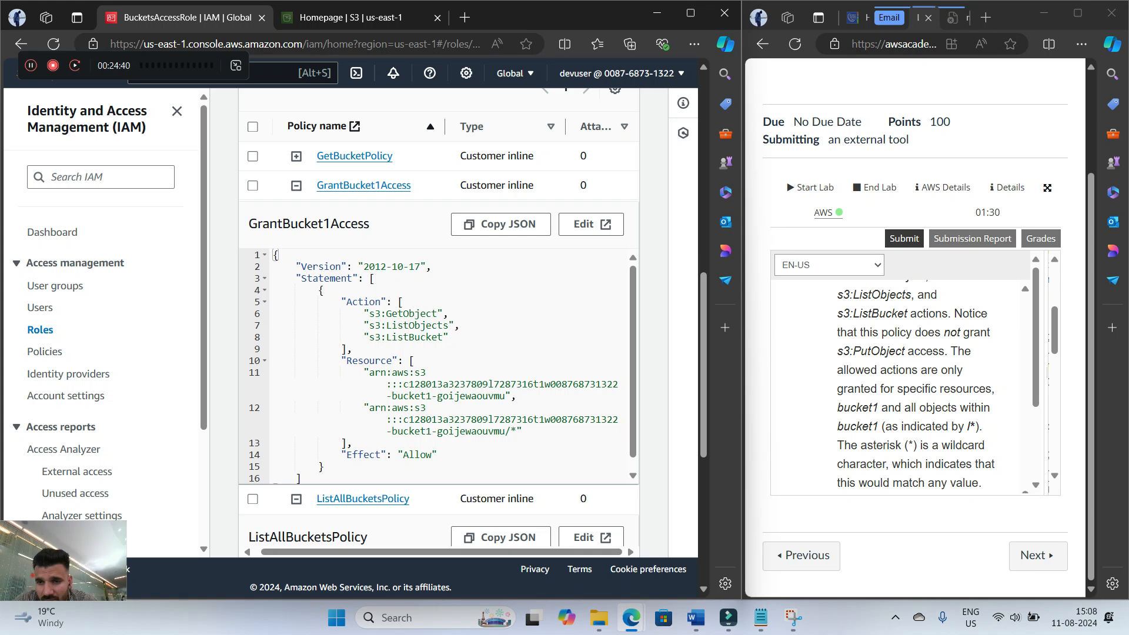
{"action": "scroll", "coordinate": [915, 382], "scroll_direction": "up", "scroll_amount": 1}
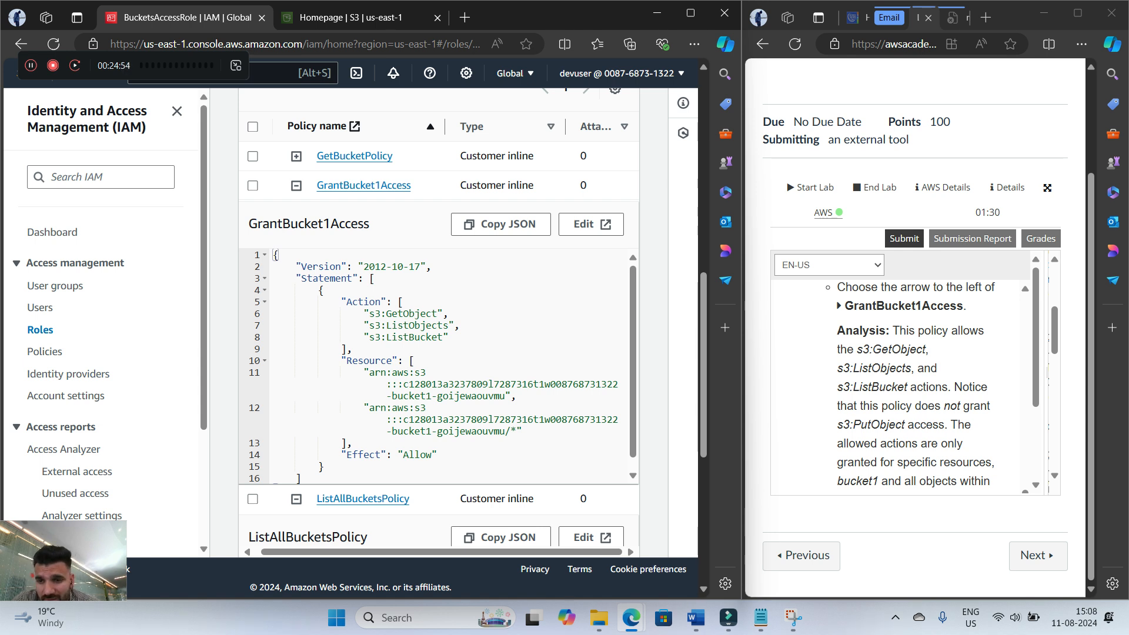
{"action": "scroll", "coordinate": [899, 385], "scroll_direction": "down", "scroll_amount": 1}
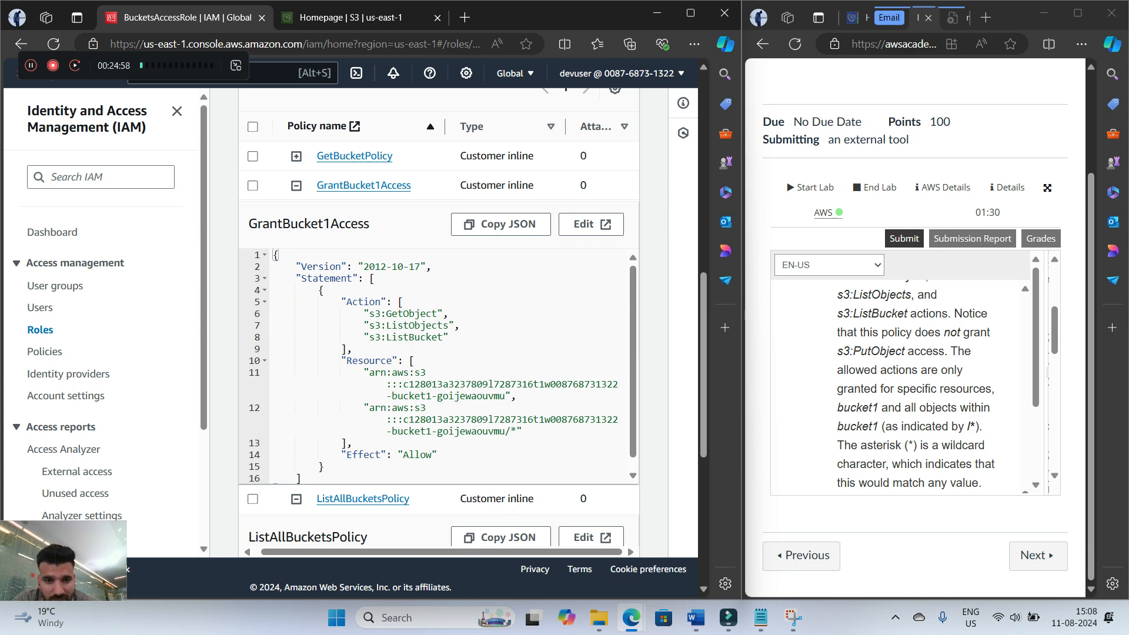
{"action": "scroll", "coordinate": [439, 323], "scroll_direction": "down", "scroll_amount": 6}
{"action": "left_click", "coordinate": [376, 234]}
{"action": "scroll", "coordinate": [438, 323], "scroll_direction": "up", "scroll_amount": 5}
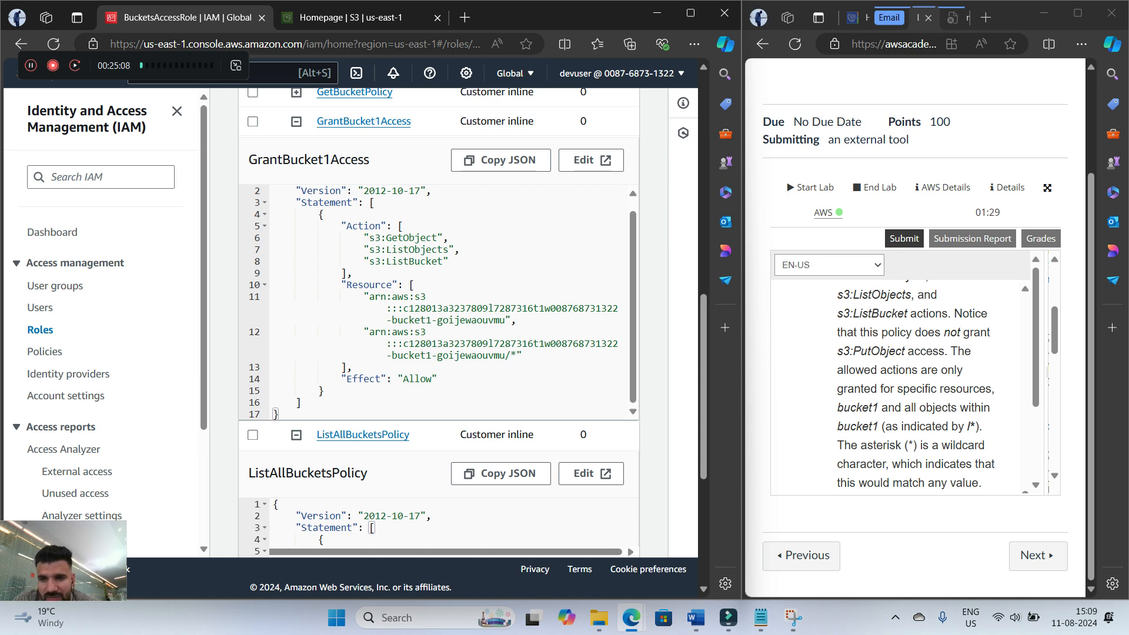
Compare the bucket1 and wildcard resources in the GrantBucket1Access JSON with the analysis, then read on to step 20
{"action": "left_click_drag", "start_coordinate": [838, 408], "coordinate": [871, 408]}
{"action": "scroll", "coordinate": [871, 408], "scroll_direction": "down", "scroll_amount": 1}
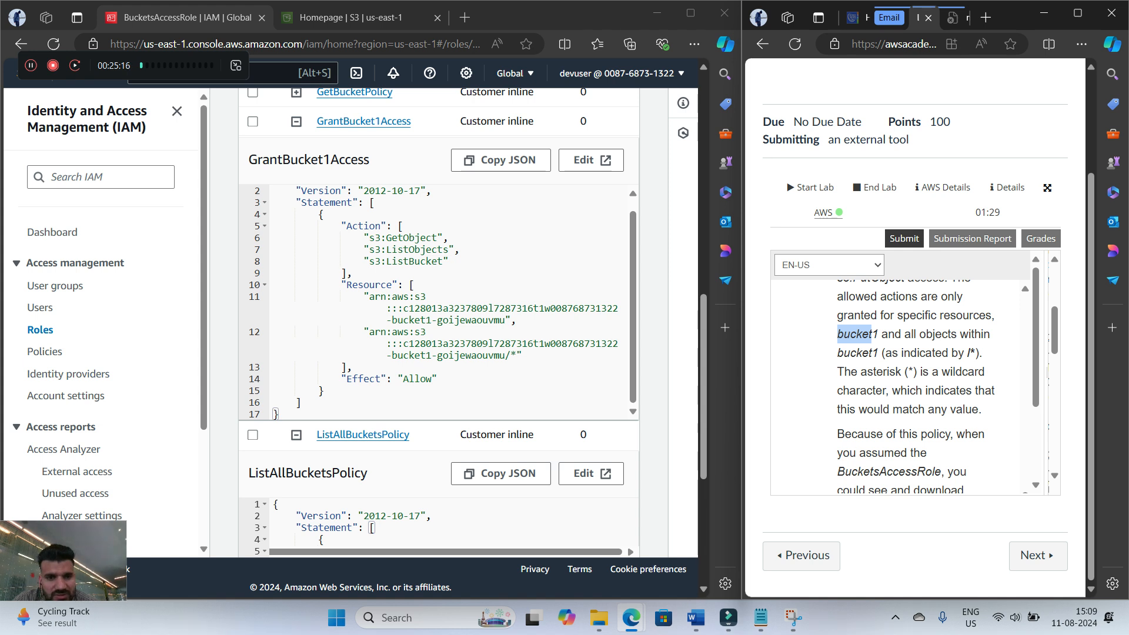
{"action": "left_click_drag", "start_coordinate": [516, 356], "coordinate": [501, 356]}
{"action": "left_click", "coordinate": [504, 356]}
{"action": "scroll", "coordinate": [903, 382], "scroll_direction": "down", "scroll_amount": 5}
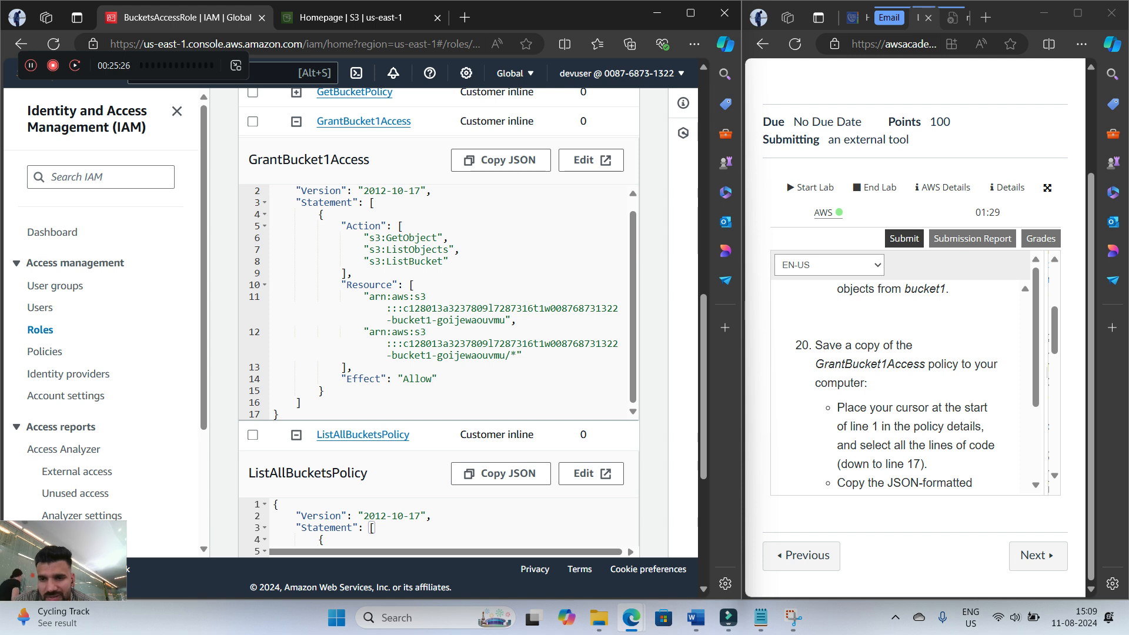
Copy the GrantBucket1Access policy JSON and paste it into a new Notepad document
{"action": "left_click", "coordinate": [500, 160]}
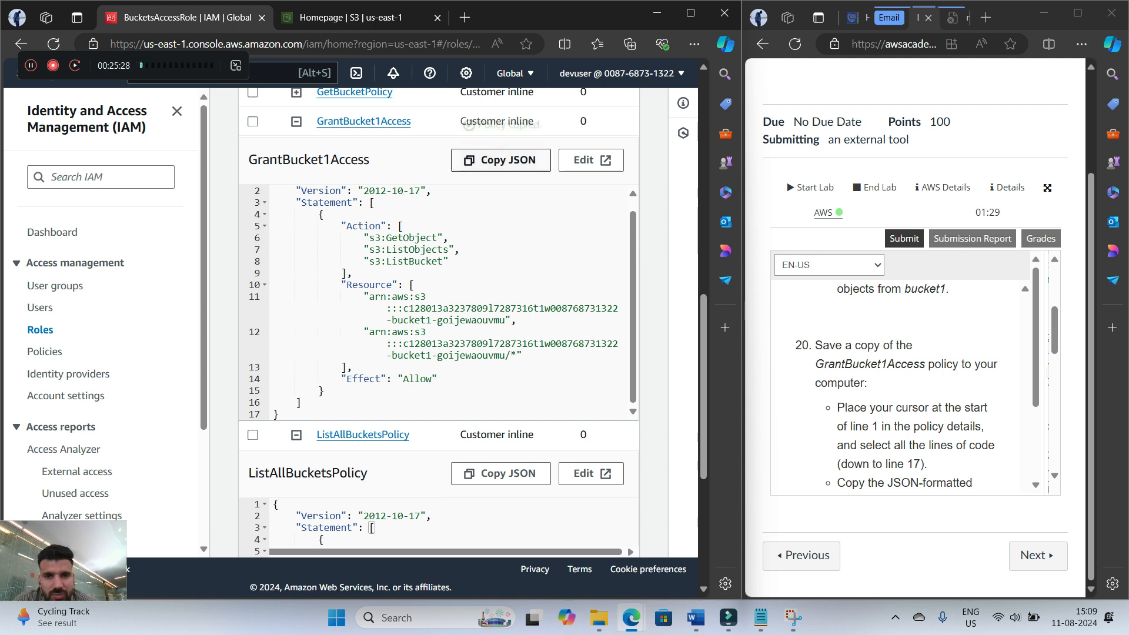
{"action": "left_click", "coordinate": [760, 617]}
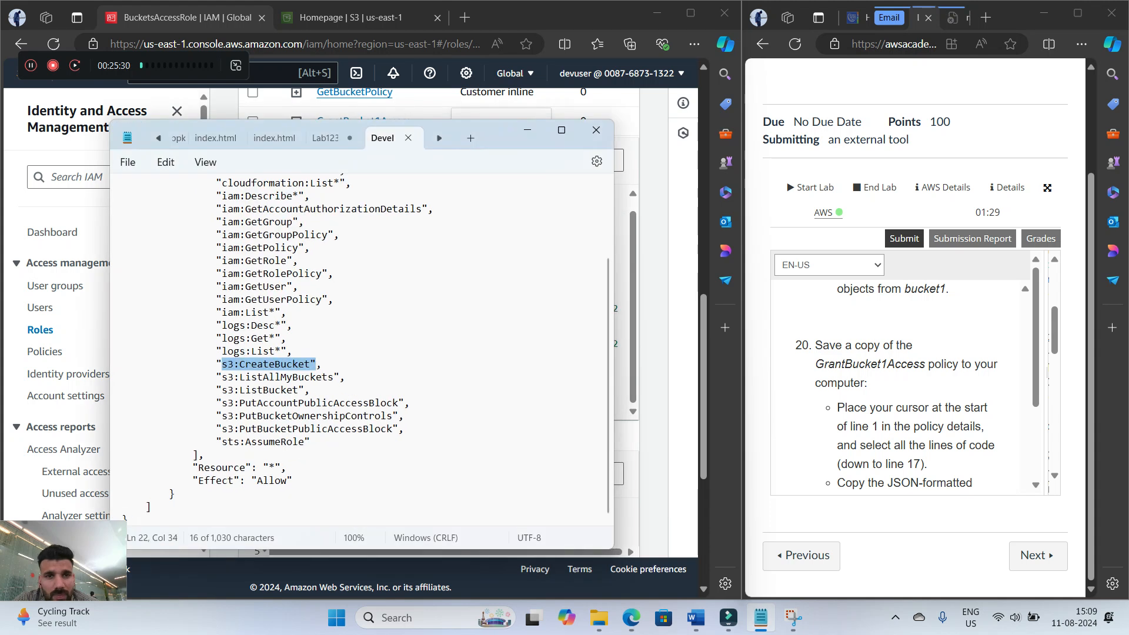
{"action": "left_click", "coordinate": [471, 138]}
{"action": "right_click", "coordinate": [191, 222]}
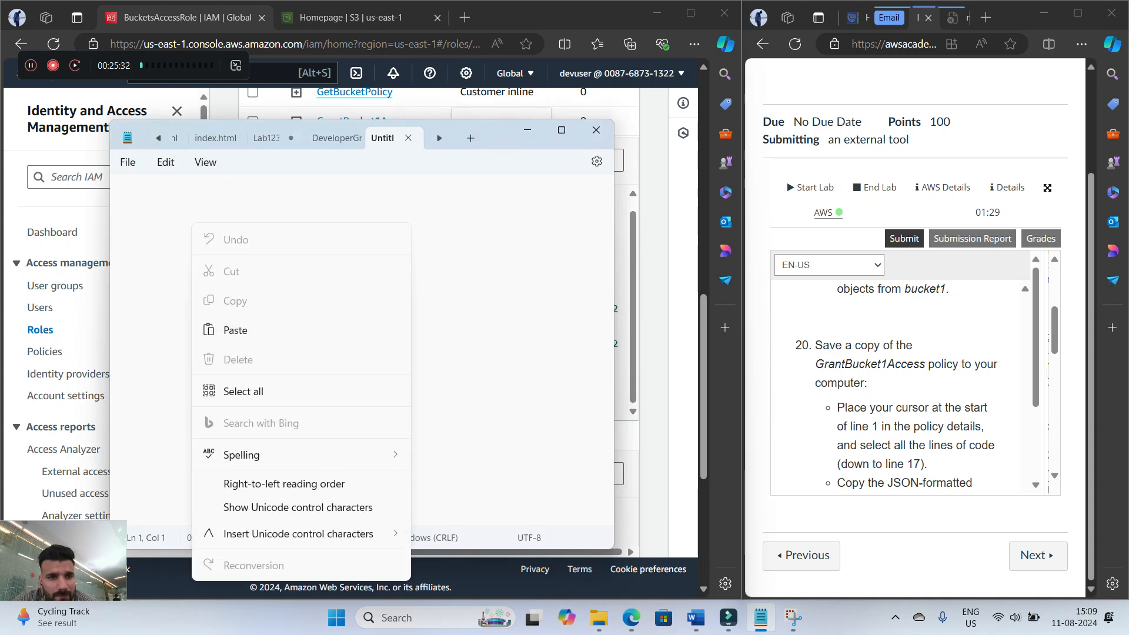
{"action": "left_click", "coordinate": [235, 329]}
Save the pasted policy as GrantBucket1Access.json in Downloads, changing the file type from text documents, and minimise Notepad
{"action": "left_click", "coordinate": [128, 163]}
{"action": "left_click", "coordinate": [142, 256]}
{"action": "type", "text": "GrantB"}
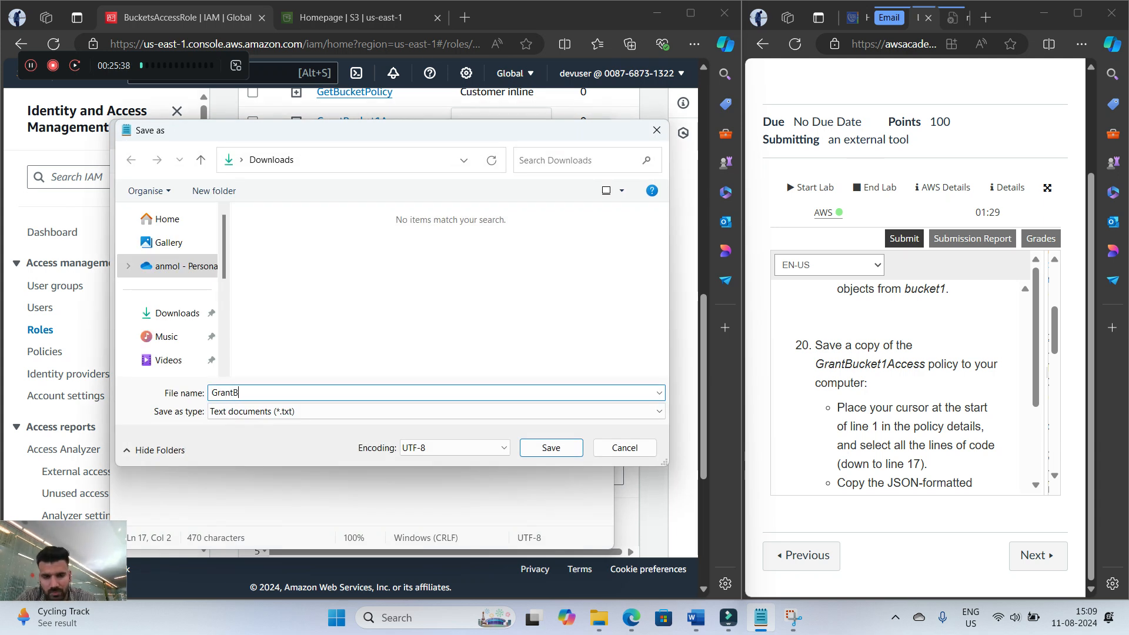
{"action": "type", "text": "ucket1Access"}
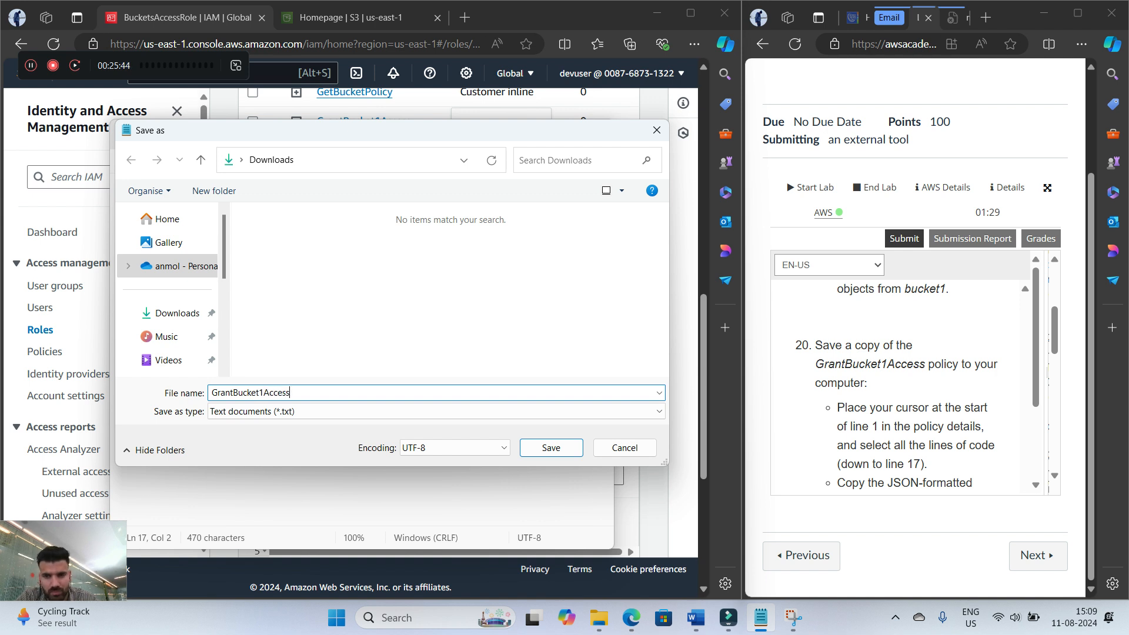
{"action": "type", "text": ".json"}
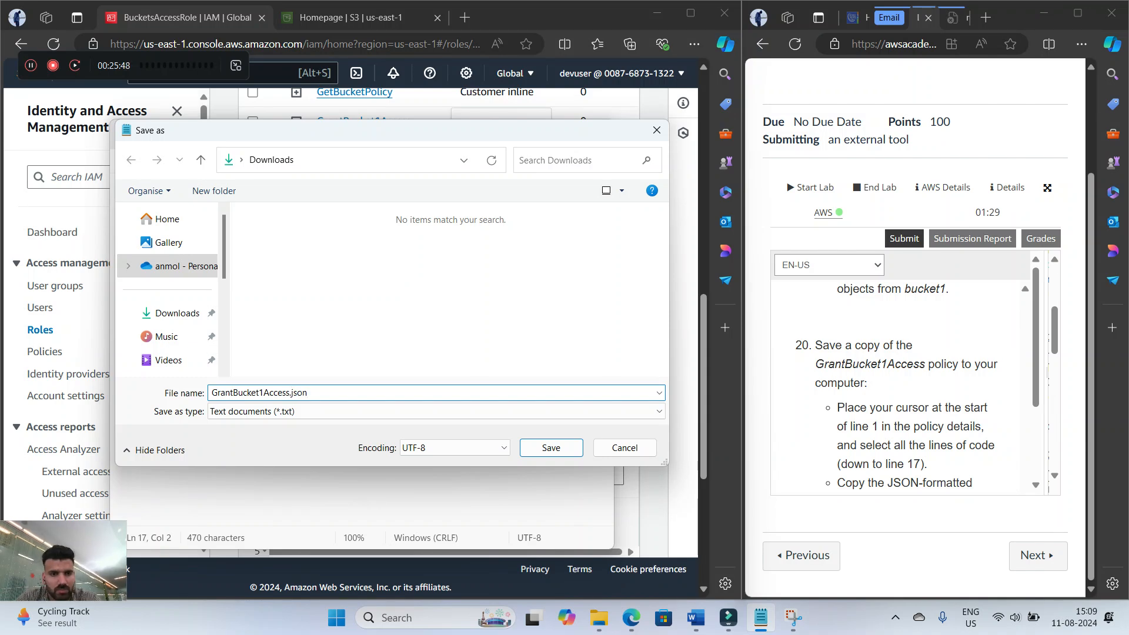
{"action": "left_click", "coordinate": [376, 411]}
{"action": "left_click", "coordinate": [376, 438]}
{"action": "left_click", "coordinate": [551, 448]}
{"action": "left_click", "coordinate": [527, 129]}
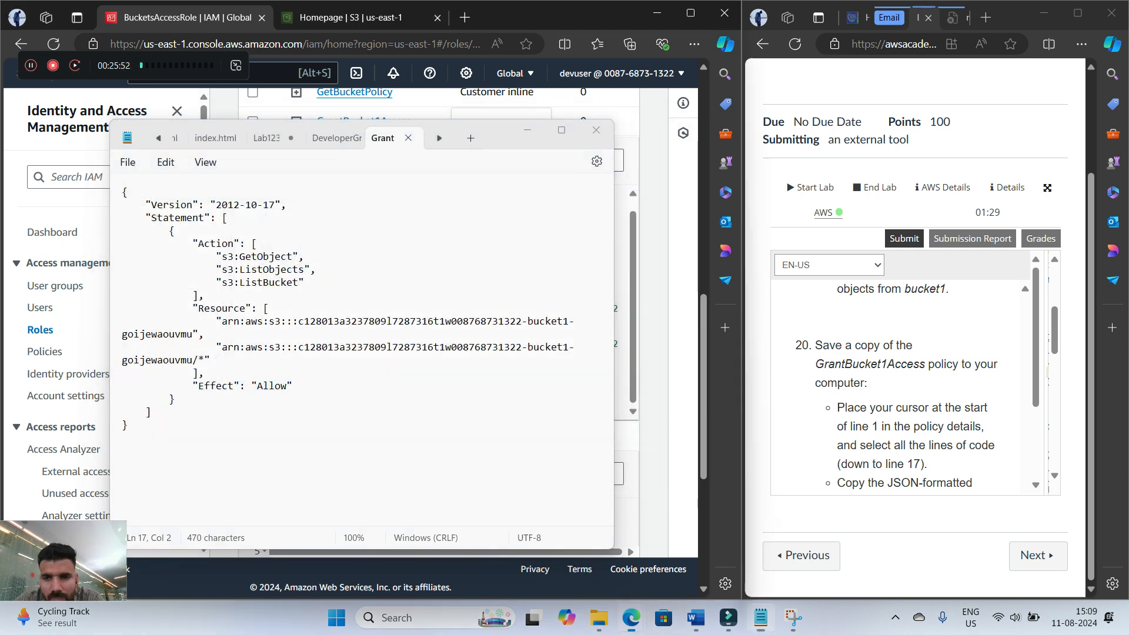
Read the remaining step 20 instructions and check the Downloads folder for the saved GrantBucket1Access file
{"action": "scroll", "coordinate": [917, 388], "scroll_direction": "down", "scroll_amount": 1}
{"action": "scroll", "coordinate": [903, 388], "scroll_direction": "down", "scroll_amount": 3}
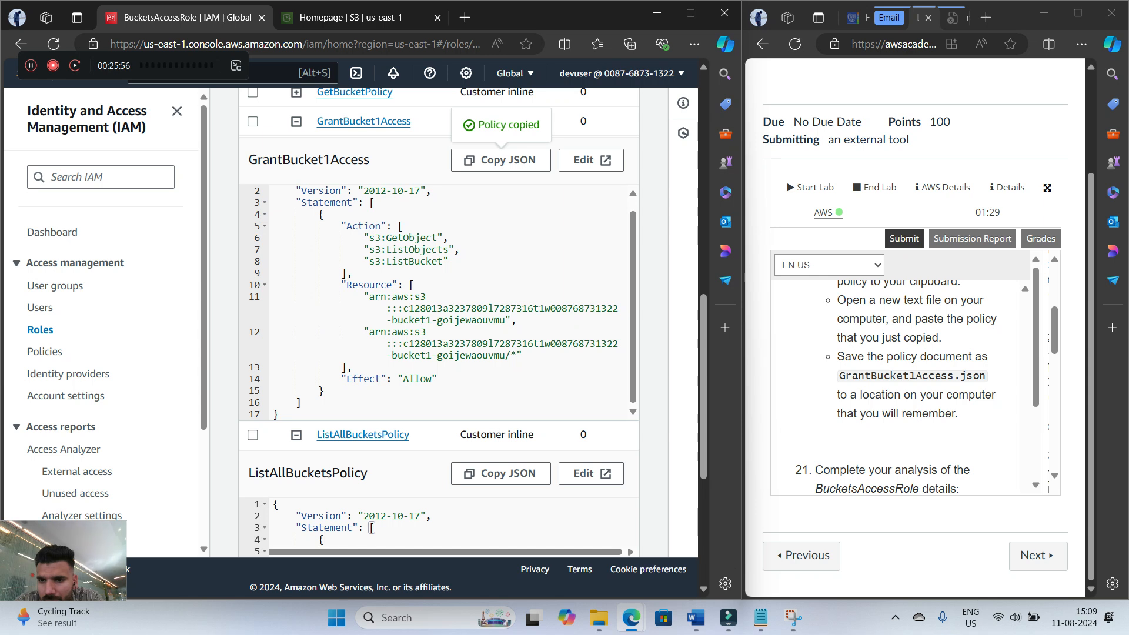
{"action": "left_click", "coordinate": [599, 617]}
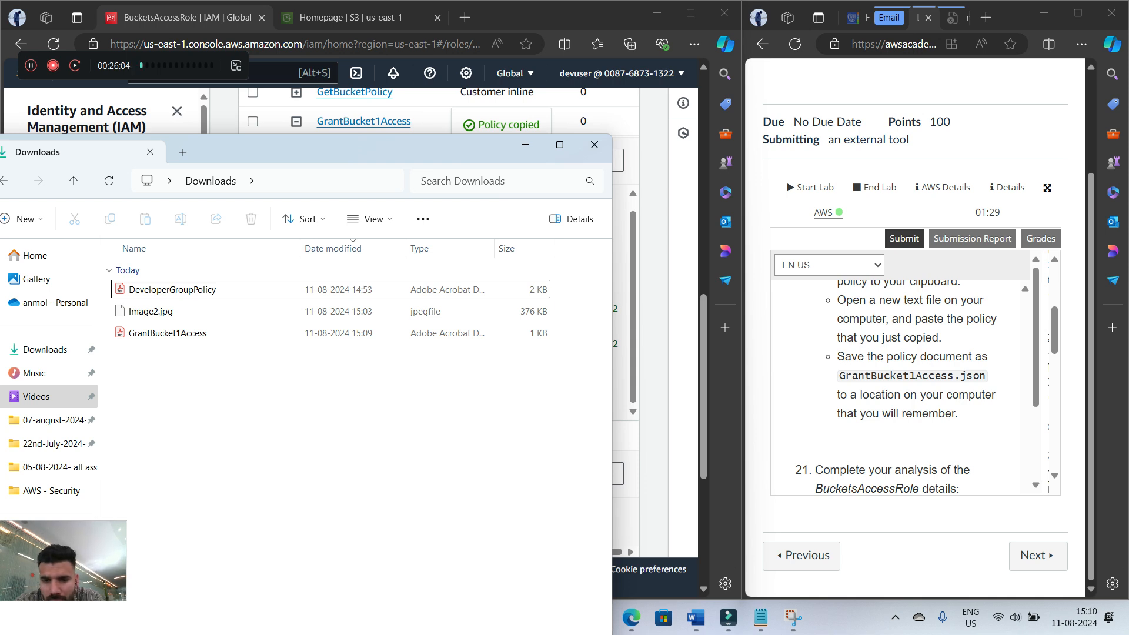
{"action": "left_click", "coordinate": [525, 145]}
Read the step 21 instructions and display the trust relationships of BucketsAccessRole
{"action": "scroll", "coordinate": [913, 388], "scroll_direction": "down", "scroll_amount": 2}
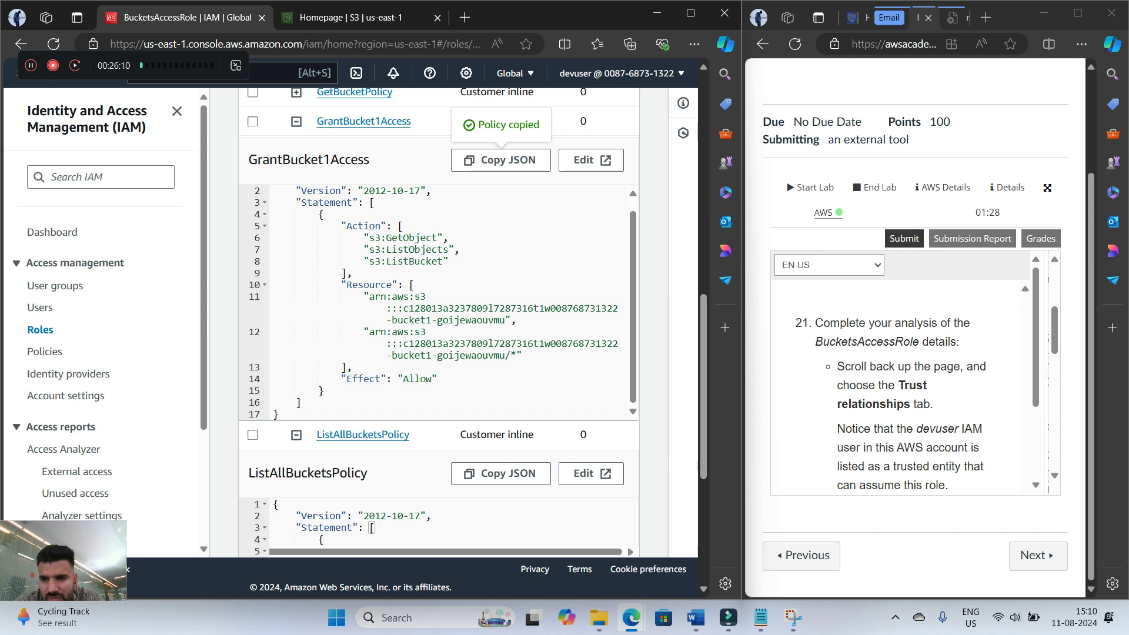
{"action": "scroll", "coordinate": [899, 388], "scroll_direction": "down", "scroll_amount": 1}
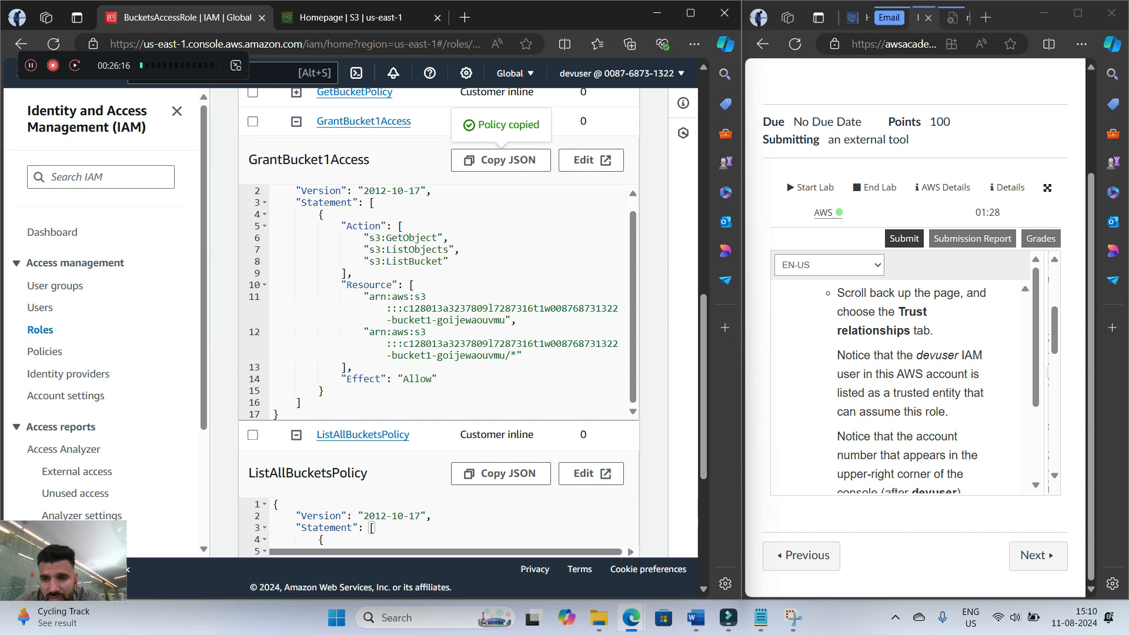
{"action": "scroll", "coordinate": [438, 323], "scroll_direction": "up", "scroll_amount": 1}
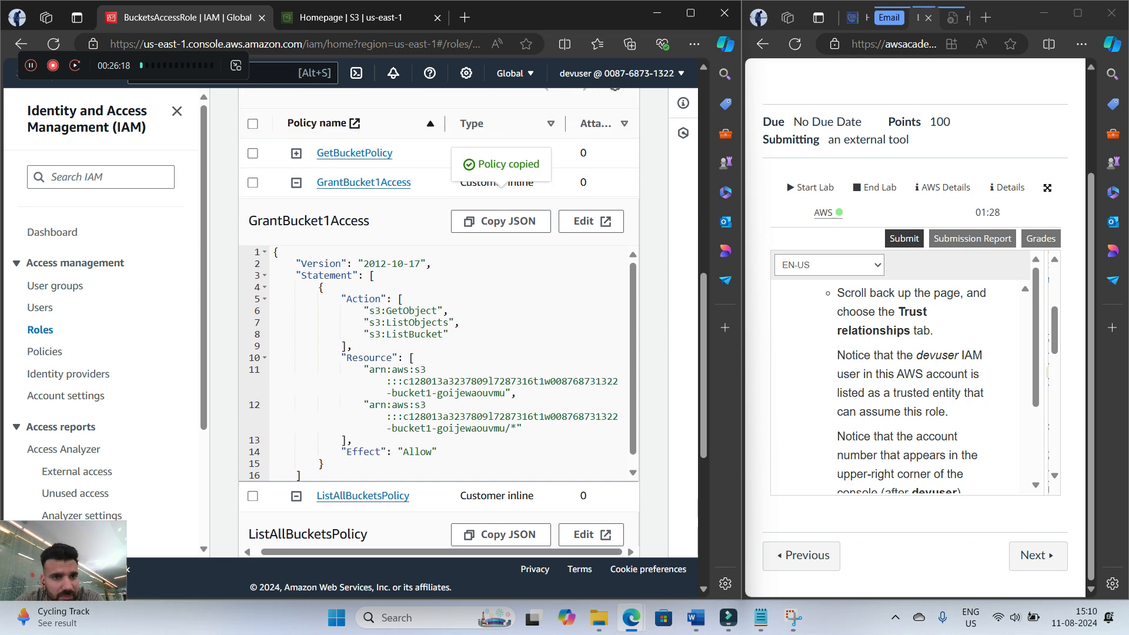
{"action": "scroll", "coordinate": [438, 324], "scroll_direction": "up", "scroll_amount": 10}
{"action": "scroll", "coordinate": [438, 324], "scroll_direction": "down", "scroll_amount": 5}
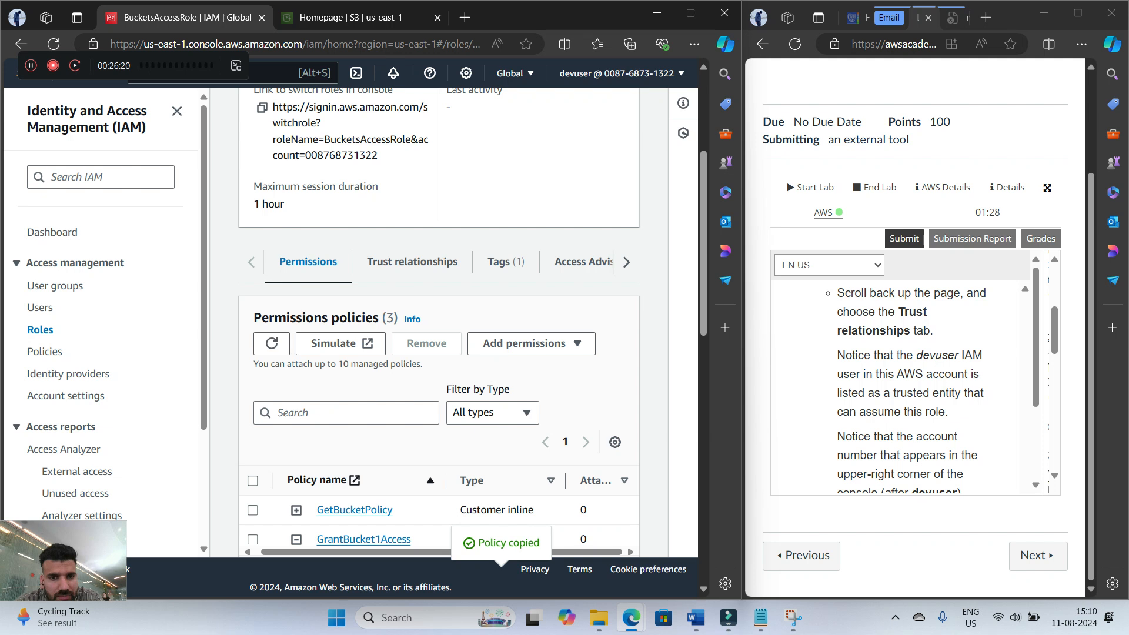
{"action": "left_click", "coordinate": [412, 262]}
{"action": "scroll", "coordinate": [911, 388], "scroll_direction": "down", "scroll_amount": 1}
{"action": "scroll", "coordinate": [912, 388], "scroll_direction": "up", "scroll_amount": 1}
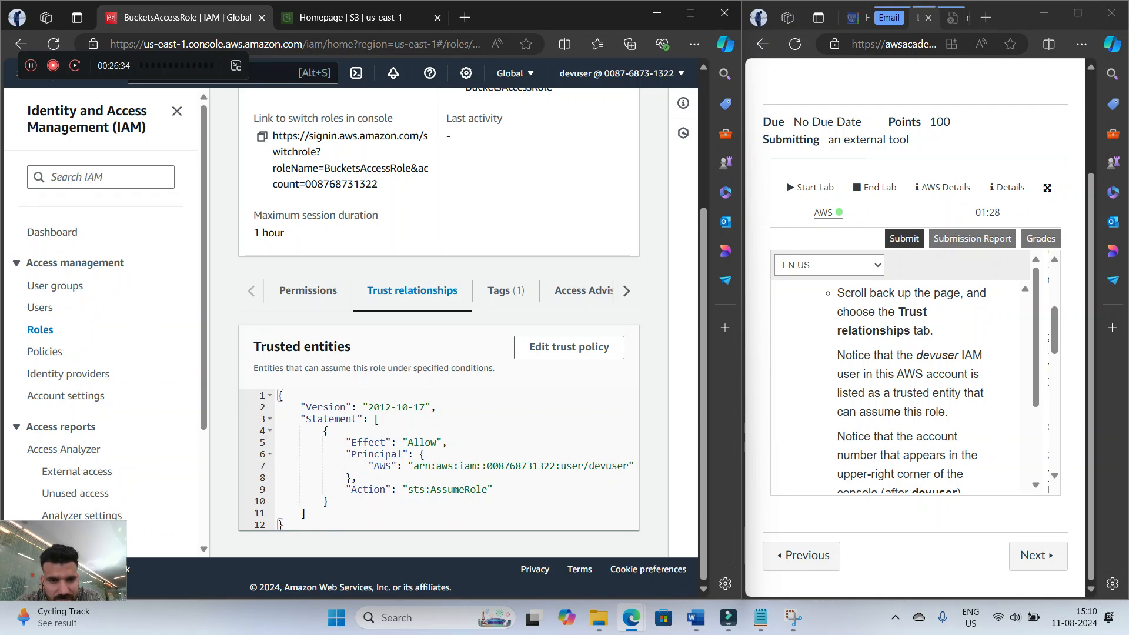
Examine the principal and sts:AssumeRole action in the trusted entities JSON and compare its account number with the console's
{"action": "left_click_drag", "start_coordinate": [285, 347], "coordinate": [353, 347]}
{"action": "left_click_drag", "start_coordinate": [357, 478], "coordinate": [493, 490]}
{"action": "left_click", "coordinate": [494, 490]}
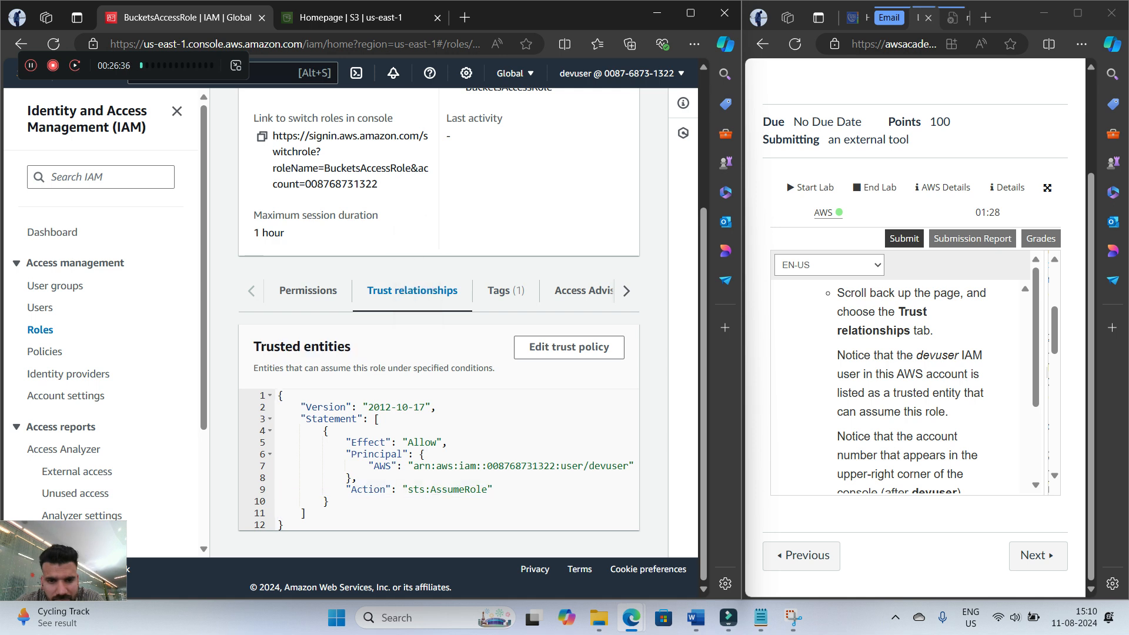
{"action": "left_click_drag", "start_coordinate": [617, 465], "coordinate": [616, 478]}
{"action": "left_click", "coordinate": [616, 479]}
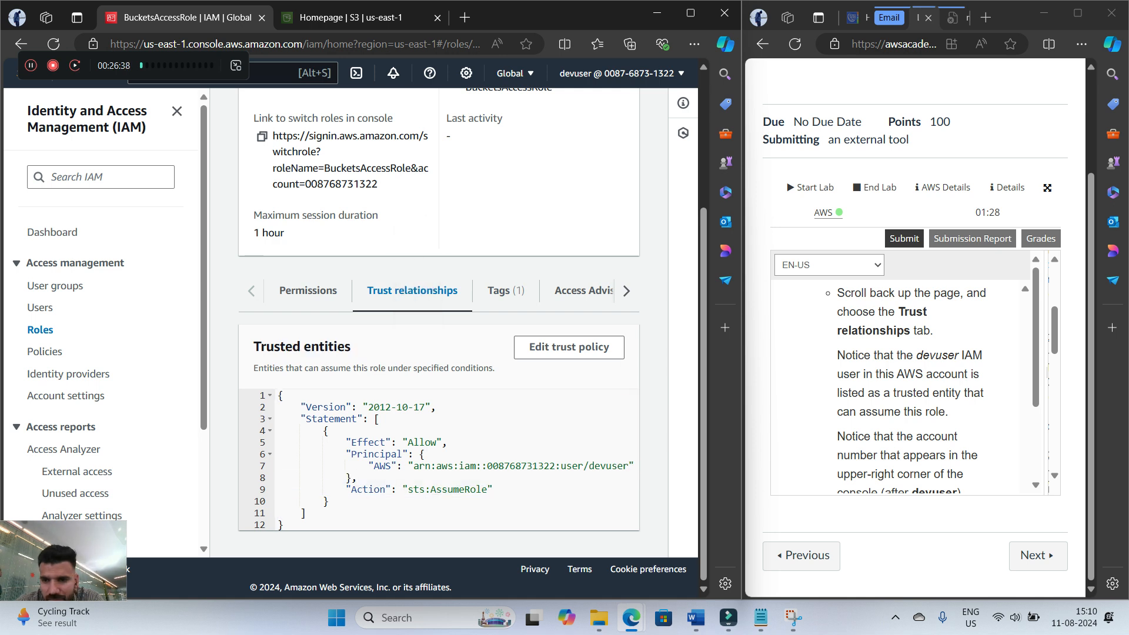
{"action": "scroll", "coordinate": [905, 388], "scroll_direction": "down", "scroll_amount": 3}
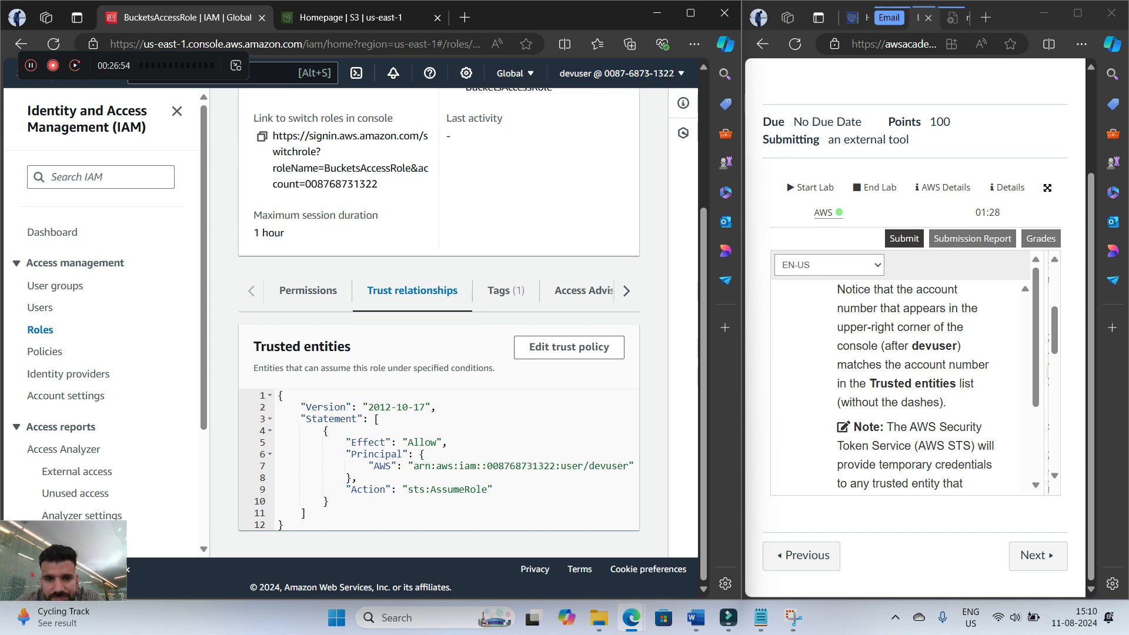
{"action": "left_click_drag", "start_coordinate": [487, 457], "coordinate": [555, 465]}
{"action": "left_click", "coordinate": [555, 469]}
Read on to step 22 and assume BucketsAccessRole again from devuser's role history
{"action": "scroll", "coordinate": [915, 388], "scroll_direction": "down", "scroll_amount": 2}
{"action": "scroll", "coordinate": [915, 388], "scroll_direction": "down", "scroll_amount": 3}
{"action": "scroll", "coordinate": [906, 382], "scroll_direction": "down", "scroll_amount": 1}
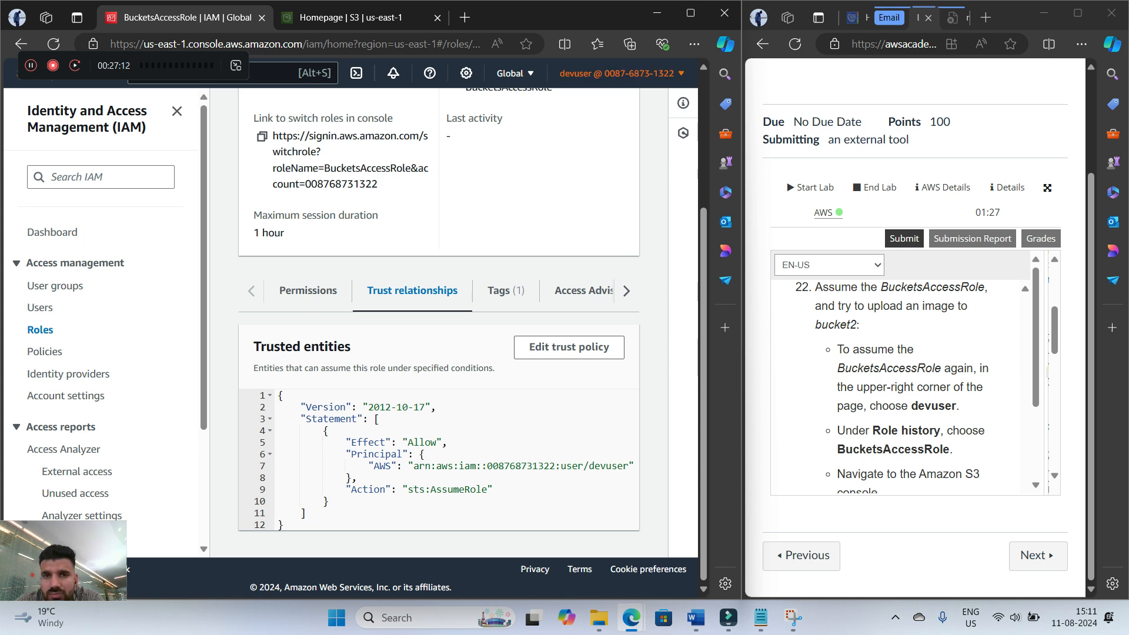
{"action": "left_click", "coordinate": [616, 72]}
{"action": "left_click", "coordinate": [582, 363]}
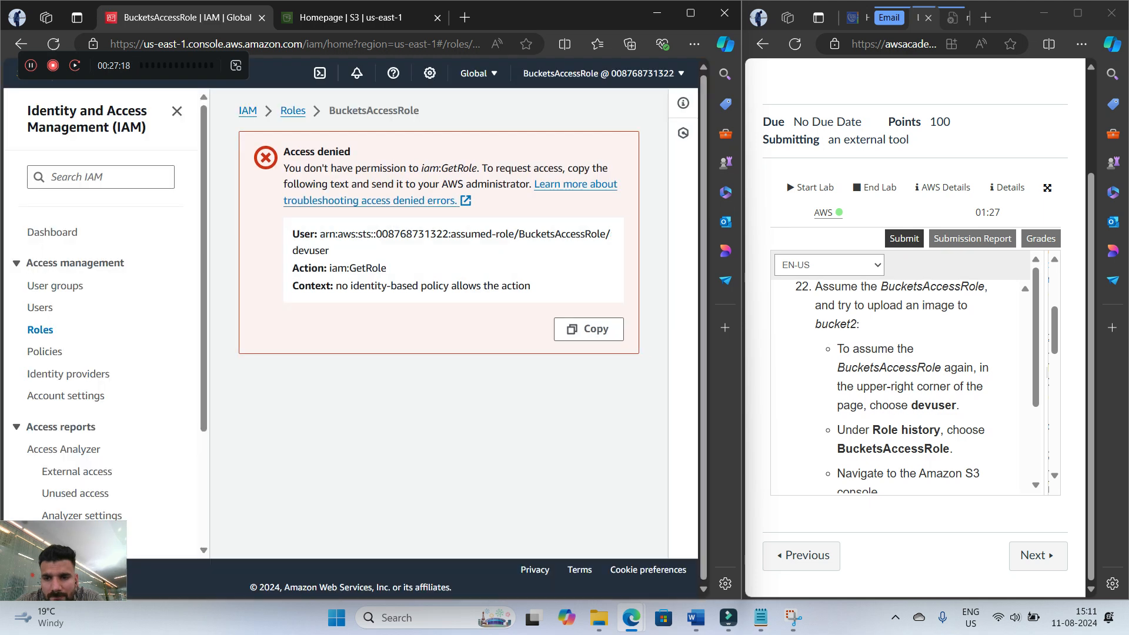
Read the next step 22 instructions and search the AWS services for s3 to open the S3 console
{"action": "scroll", "coordinate": [899, 388], "scroll_direction": "down", "scroll_amount": 1}
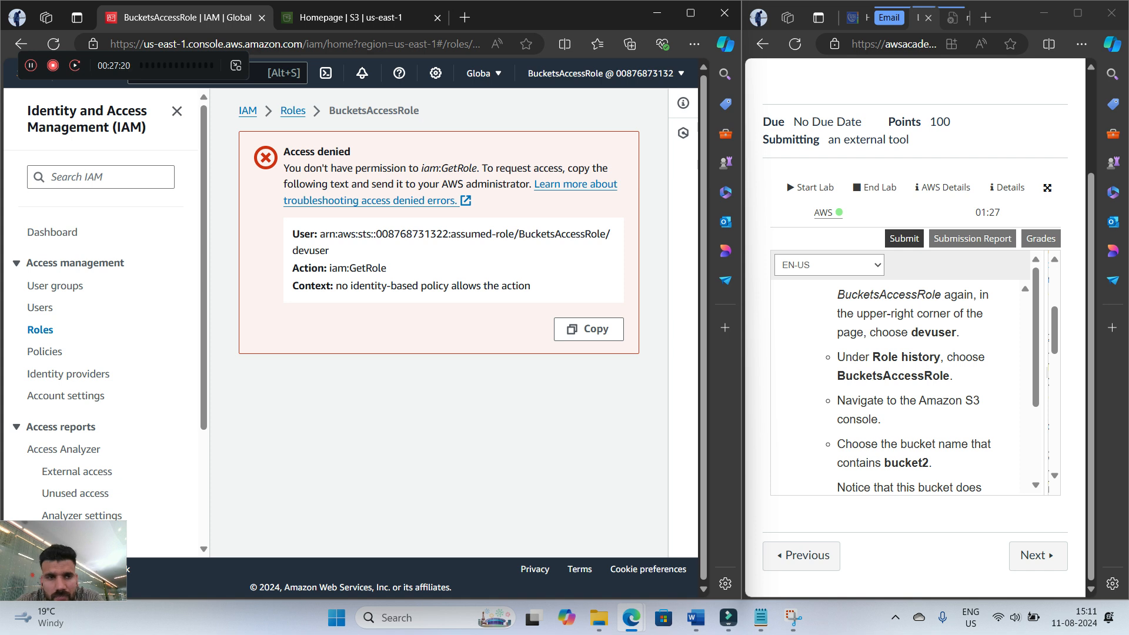
{"action": "left_click_drag", "start_coordinate": [134, 65], "coordinate": [123, 38]}
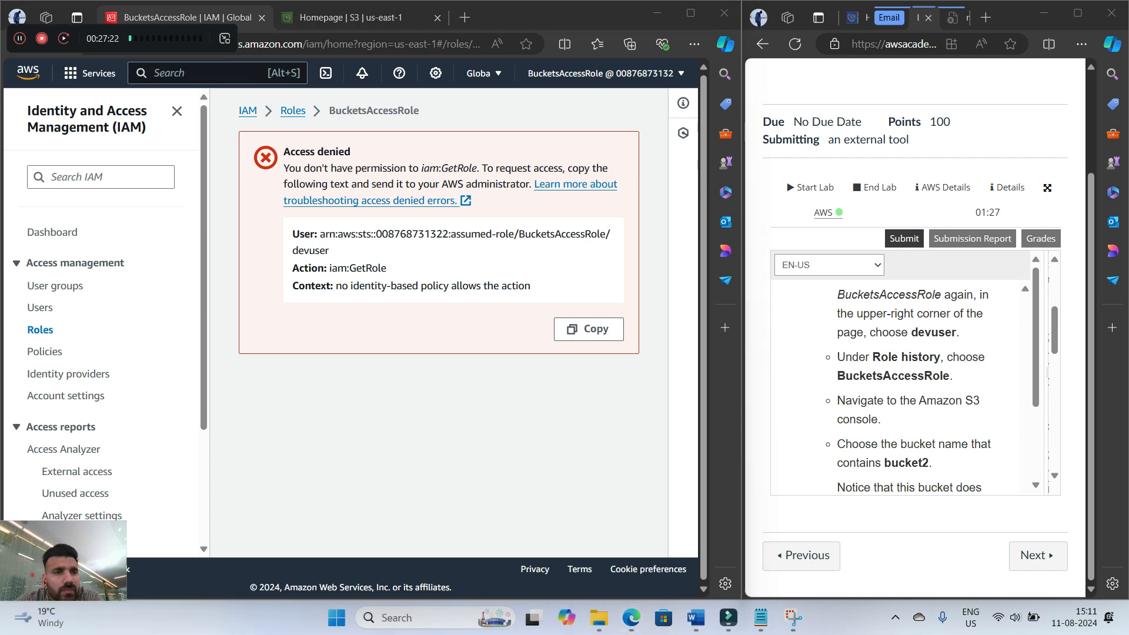
{"action": "left_click", "coordinate": [211, 73]}
{"action": "type", "text": "s3"}
{"action": "key", "text": "Return"}
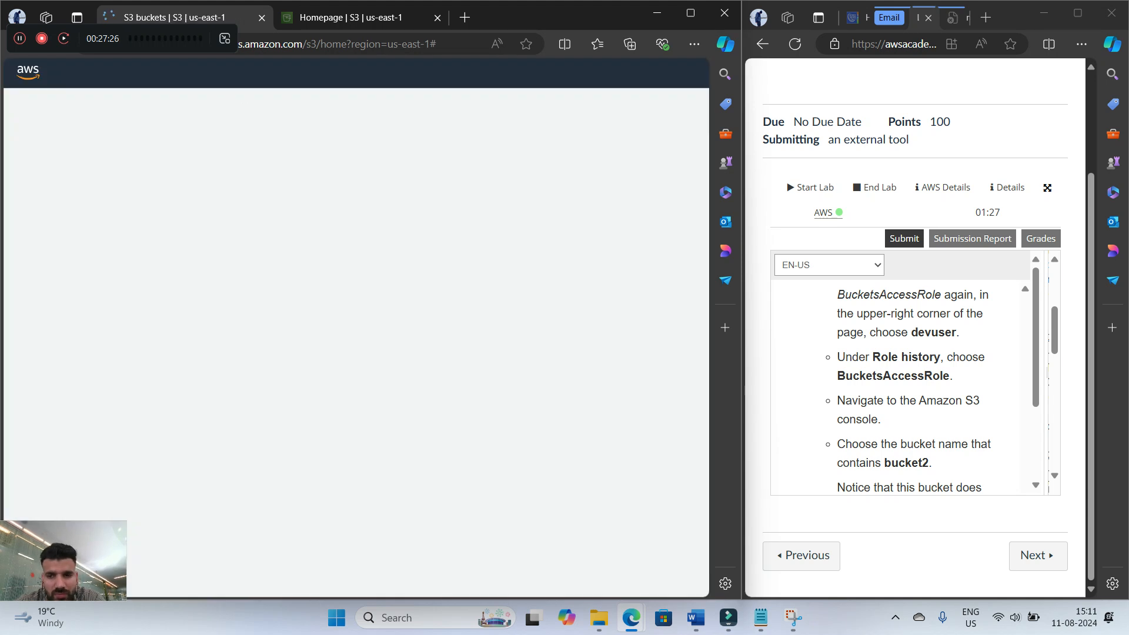
Open the bucket whose name contains bucket2 and check its objects for Image2.jpg
{"action": "scroll", "coordinate": [438, 353], "scroll_direction": "down", "scroll_amount": 5}
{"action": "left_click", "coordinate": [325, 430]}
{"action": "scroll", "coordinate": [906, 388], "scroll_direction": "down", "scroll_amount": 3}
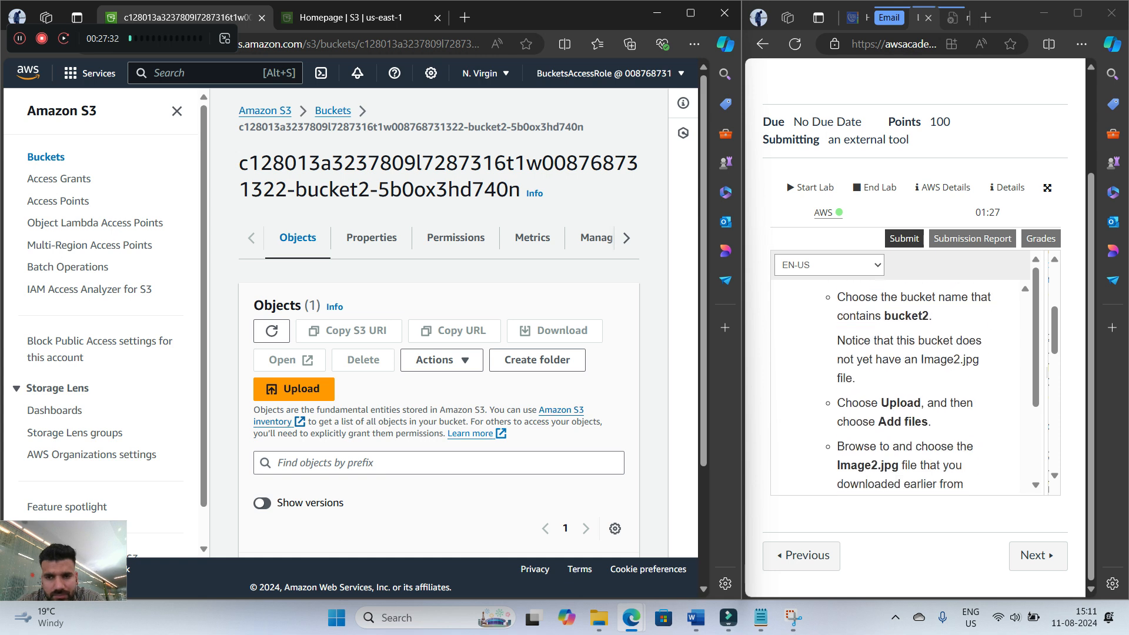
{"action": "scroll", "coordinate": [438, 330], "scroll_direction": "down", "scroll_amount": 3}
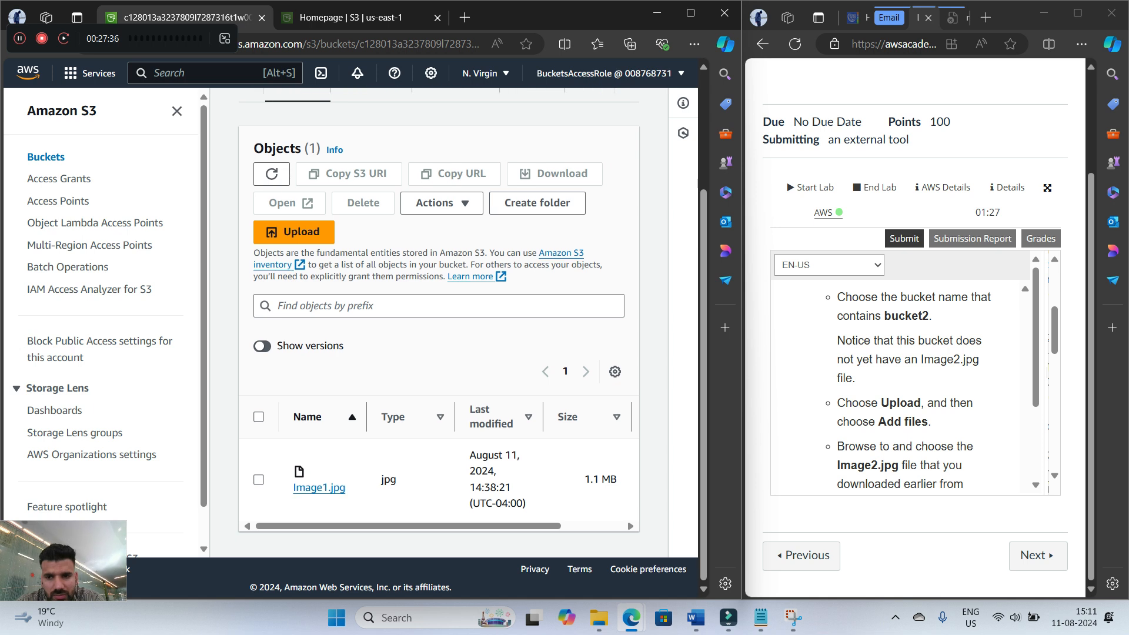
{"action": "left_click", "coordinate": [294, 232]}
{"action": "scroll", "coordinate": [906, 388], "scroll_direction": "down", "scroll_amount": 3}
{"action": "scroll", "coordinate": [911, 388], "scroll_direction": "up", "scroll_amount": 1}
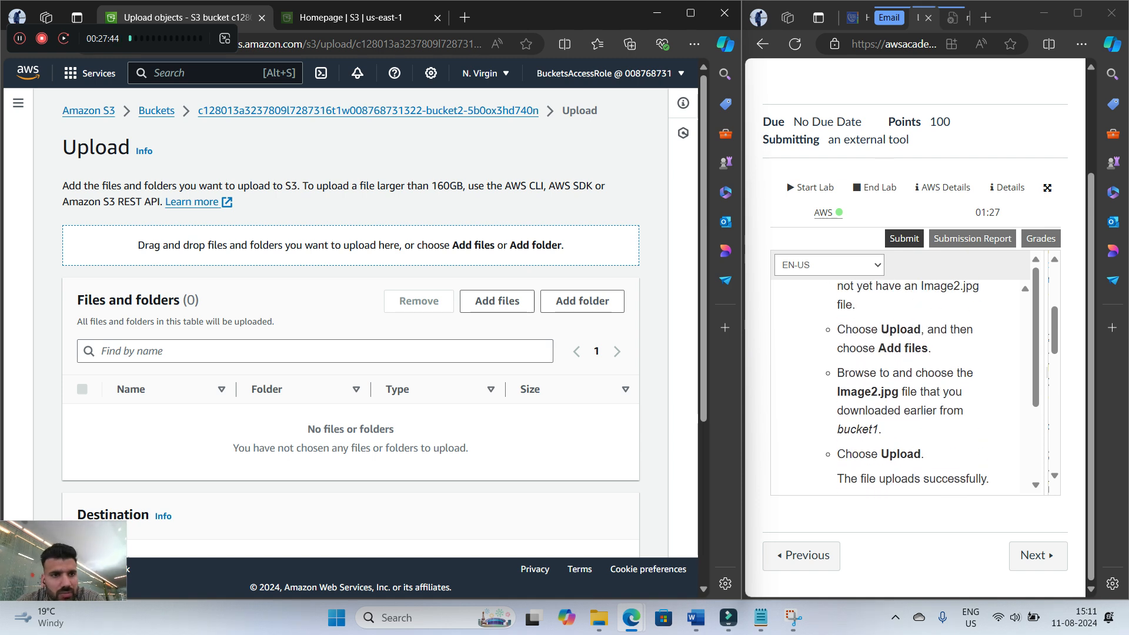
{"action": "left_click", "coordinate": [252, 110]}
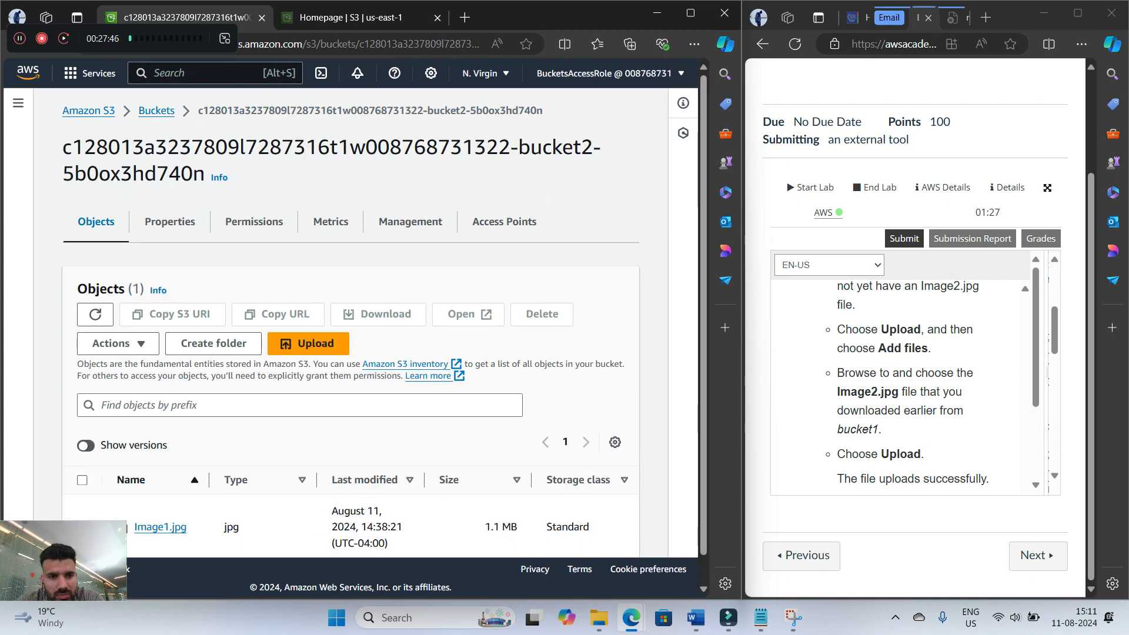
{"action": "scroll", "coordinate": [906, 388], "scroll_direction": "up", "scroll_amount": 1}
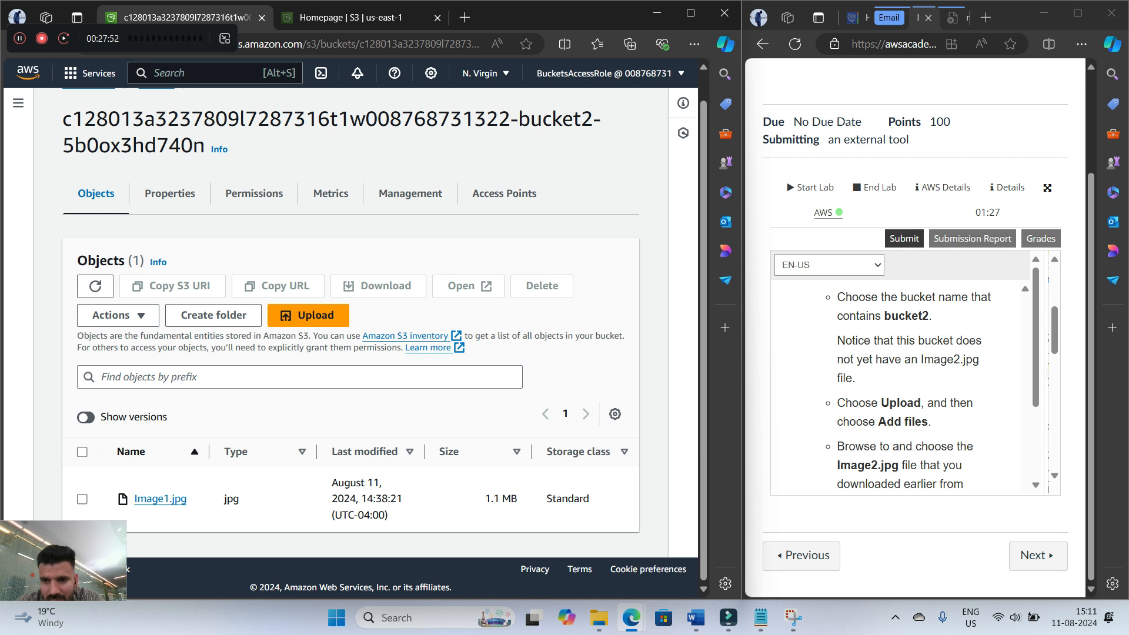
{"action": "scroll", "coordinate": [906, 388], "scroll_direction": "down", "scroll_amount": 1}
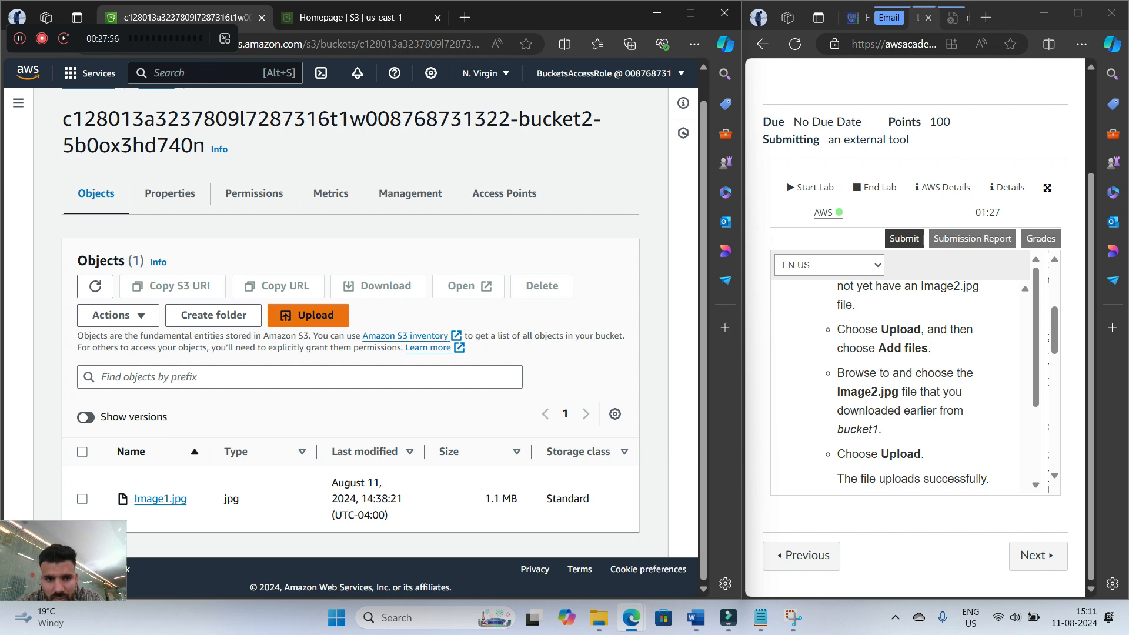
Upload the downloaded Image2.jpg file to the bucket whose name contains bucket2
{"action": "left_click", "coordinate": [308, 314]}
{"action": "left_click", "coordinate": [497, 300]}
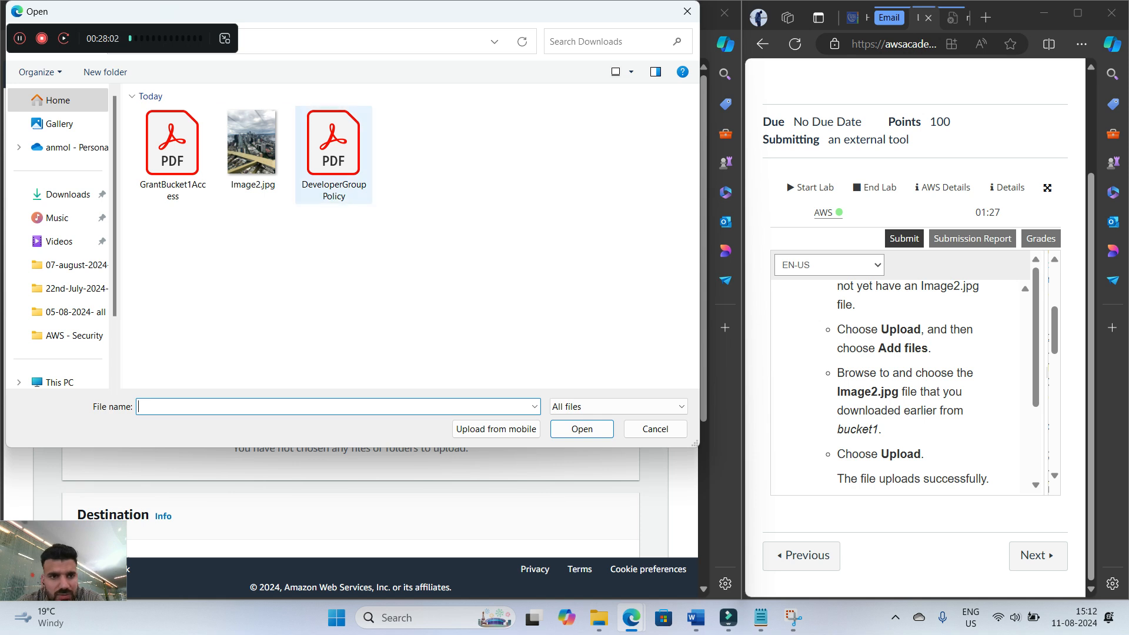
{"action": "double_click", "coordinate": [252, 142]}
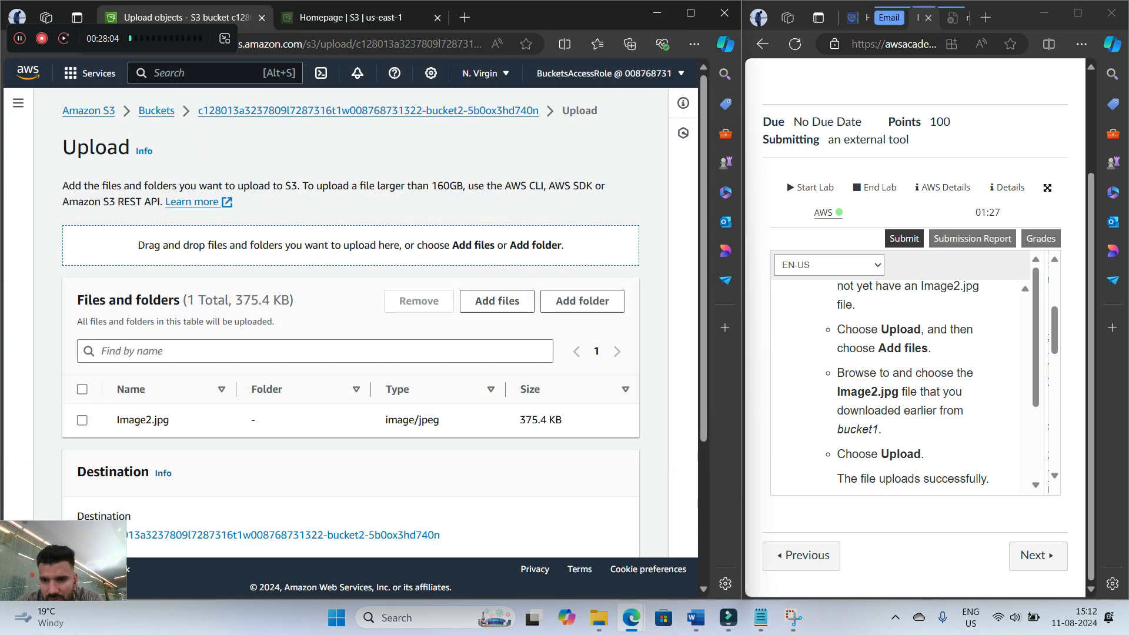
{"action": "scroll", "coordinate": [906, 383], "scroll_direction": "down", "scroll_amount": 5}
{"action": "scroll", "coordinate": [353, 323], "scroll_direction": "down", "scroll_amount": 3}
{"action": "left_click", "coordinate": [605, 531]}
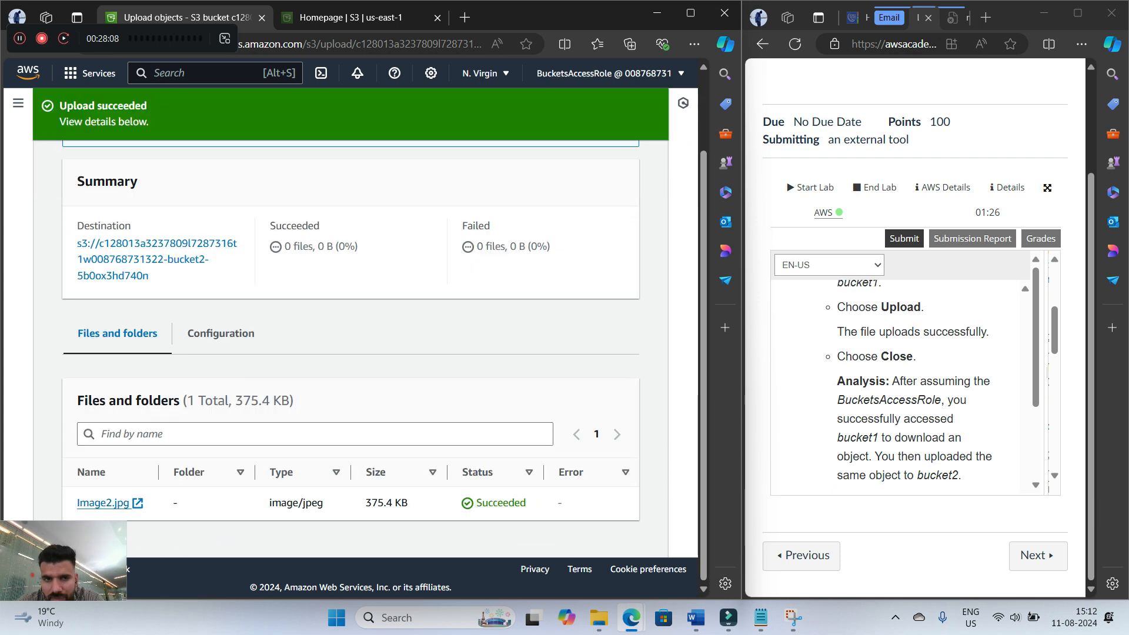
Read the analysis of the bucket2 upload, its access diagram and the Task 6 instructions for step 23
{"action": "scroll", "coordinate": [906, 382], "scroll_direction": "down", "scroll_amount": 1}
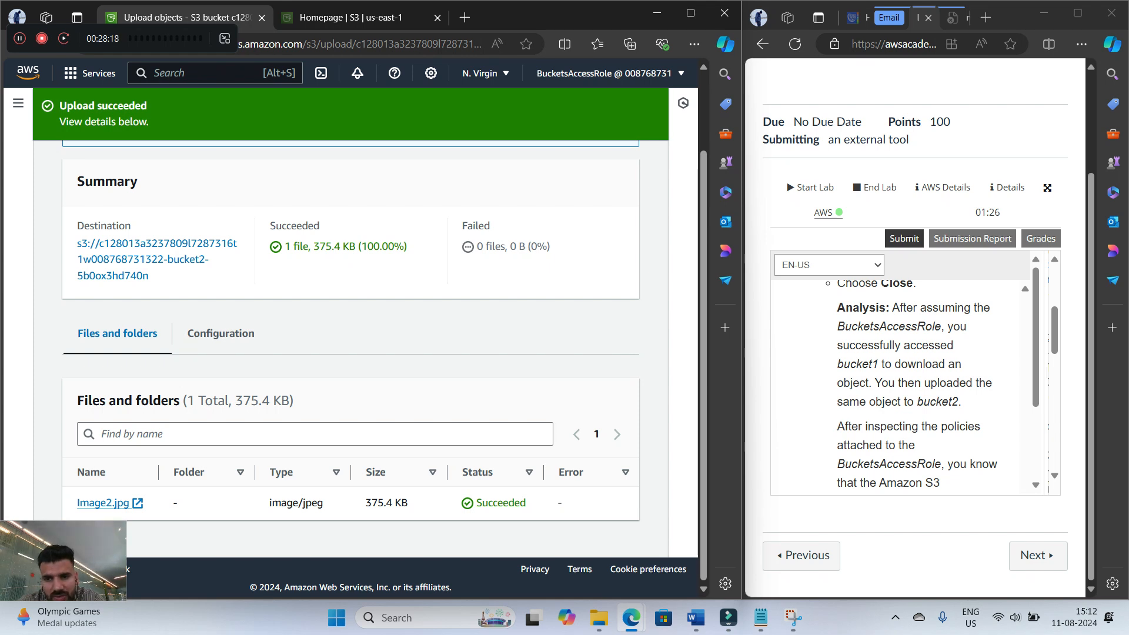
{"action": "scroll", "coordinate": [905, 382], "scroll_direction": "down", "scroll_amount": 5}
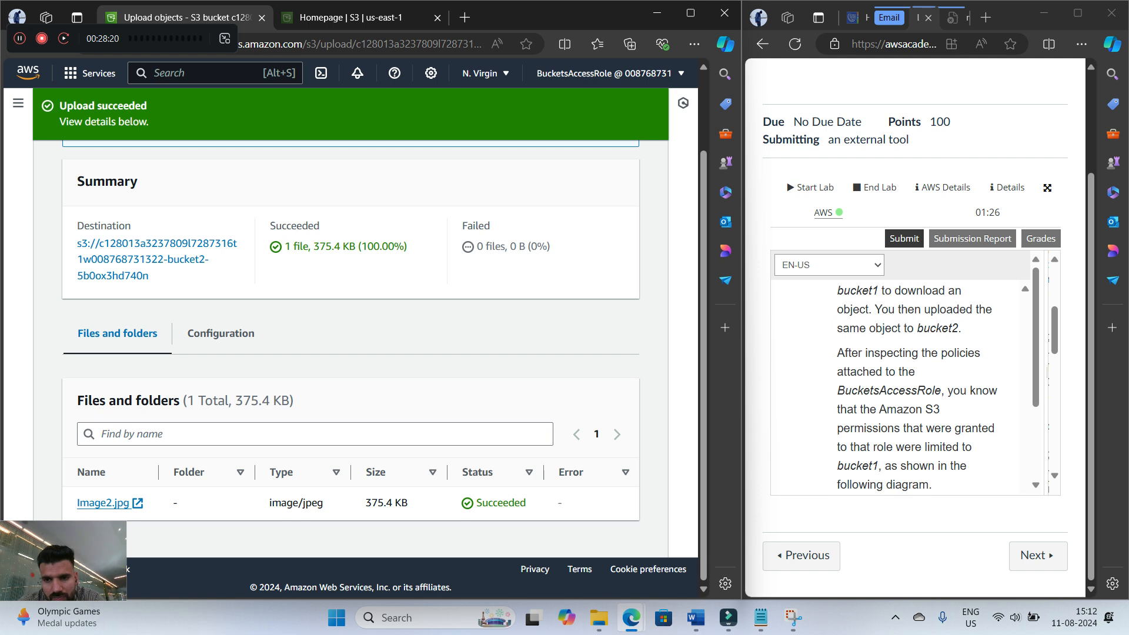
{"action": "scroll", "coordinate": [906, 382], "scroll_direction": "down", "scroll_amount": 3}
{"action": "scroll", "coordinate": [905, 382], "scroll_direction": "up", "scroll_amount": 5}
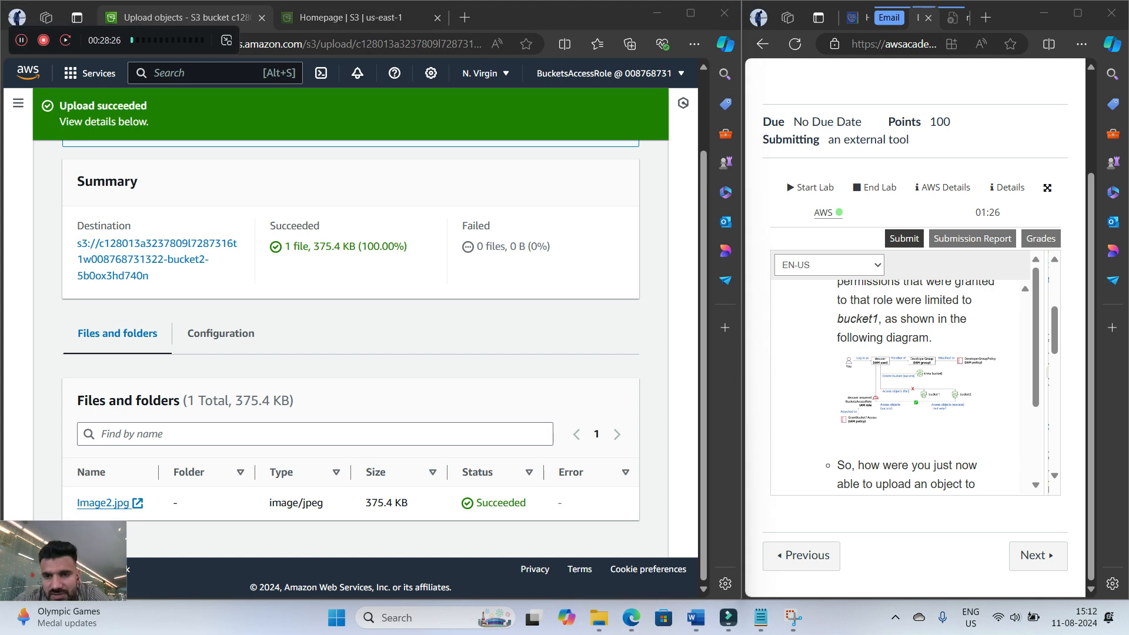
{"action": "scroll", "coordinate": [893, 386], "scroll_direction": "down", "scroll_amount": 4}
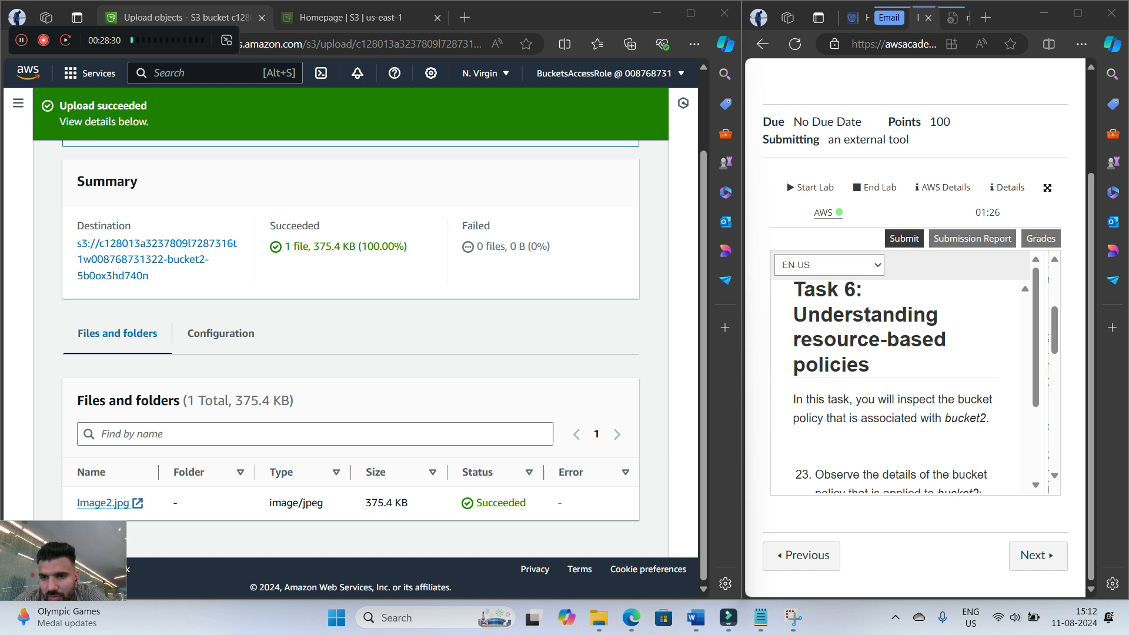
{"action": "scroll", "coordinate": [894, 387], "scroll_direction": "down", "scroll_amount": 1}
{"action": "scroll", "coordinate": [894, 386], "scroll_direction": "down", "scroll_amount": 2}
{"action": "scroll", "coordinate": [894, 387], "scroll_direction": "up", "scroll_amount": 1}
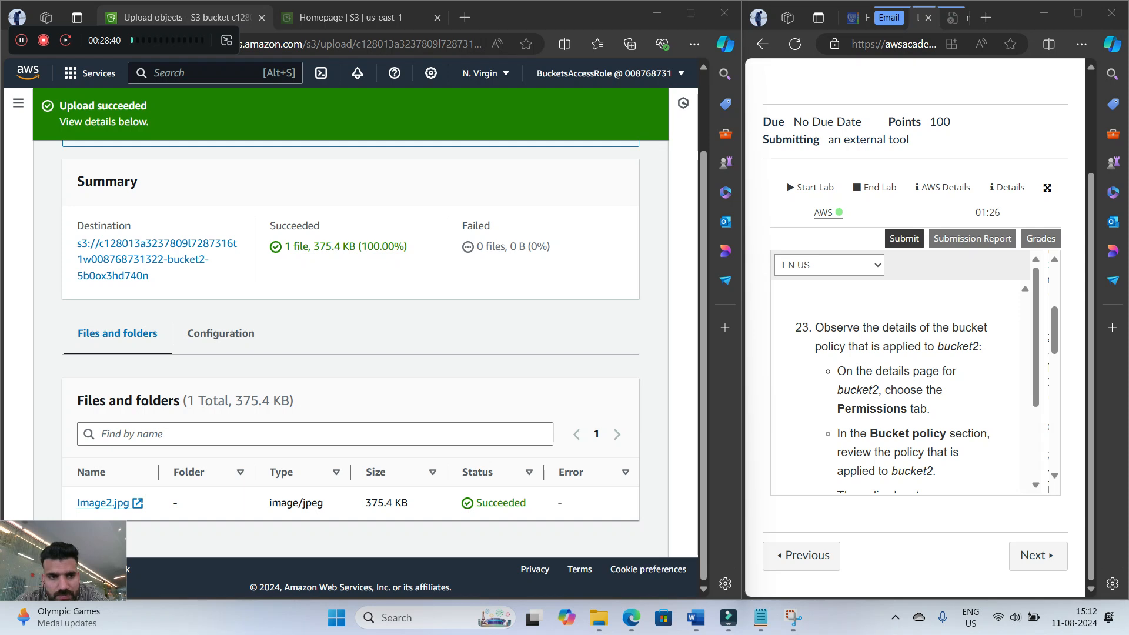
Close the upload status and open the permissions of the bucket whose name contains bucket2
{"action": "scroll", "coordinate": [605, 176], "scroll_direction": "up", "scroll_amount": 2}
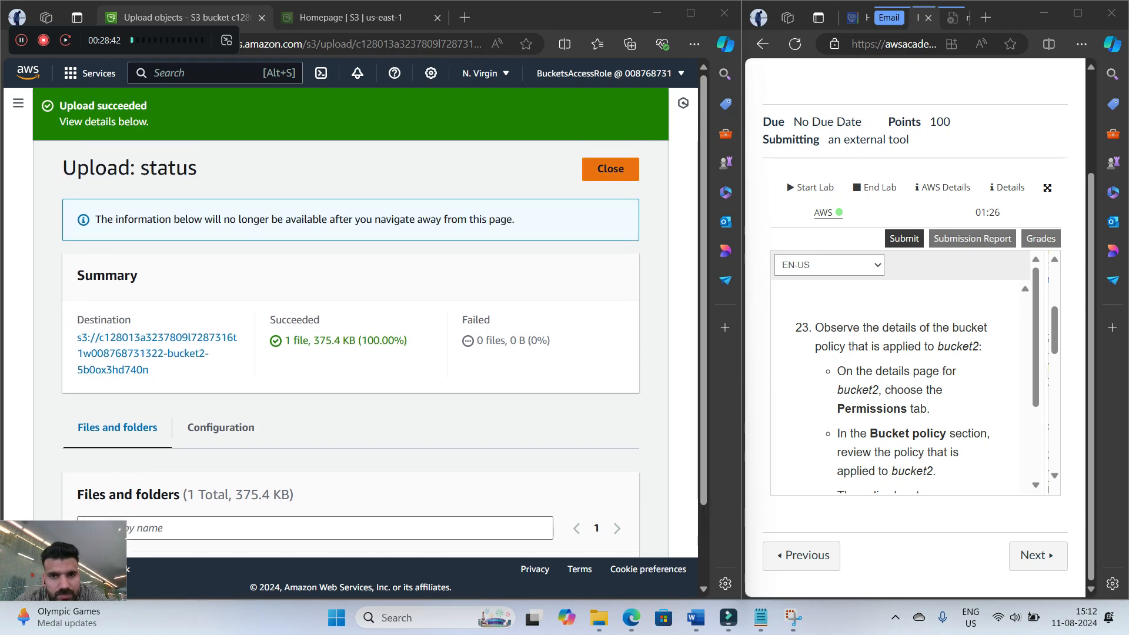
{"action": "left_click", "coordinate": [605, 168]}
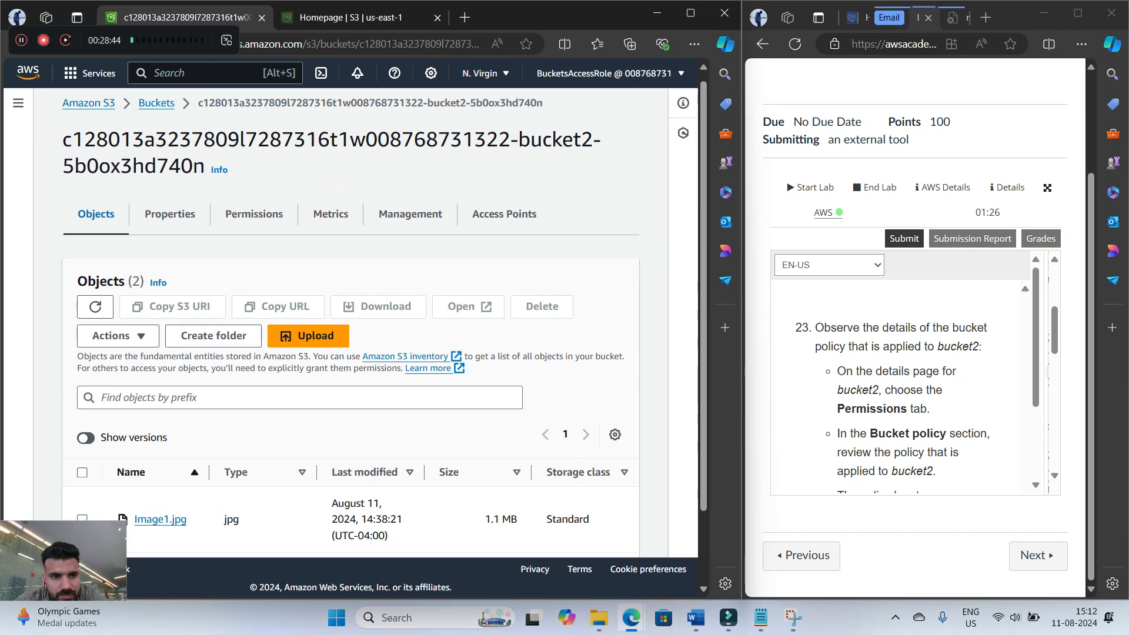
{"action": "left_click", "coordinate": [156, 110]}
{"action": "scroll", "coordinate": [167, 409], "scroll_direction": "down", "scroll_amount": 3}
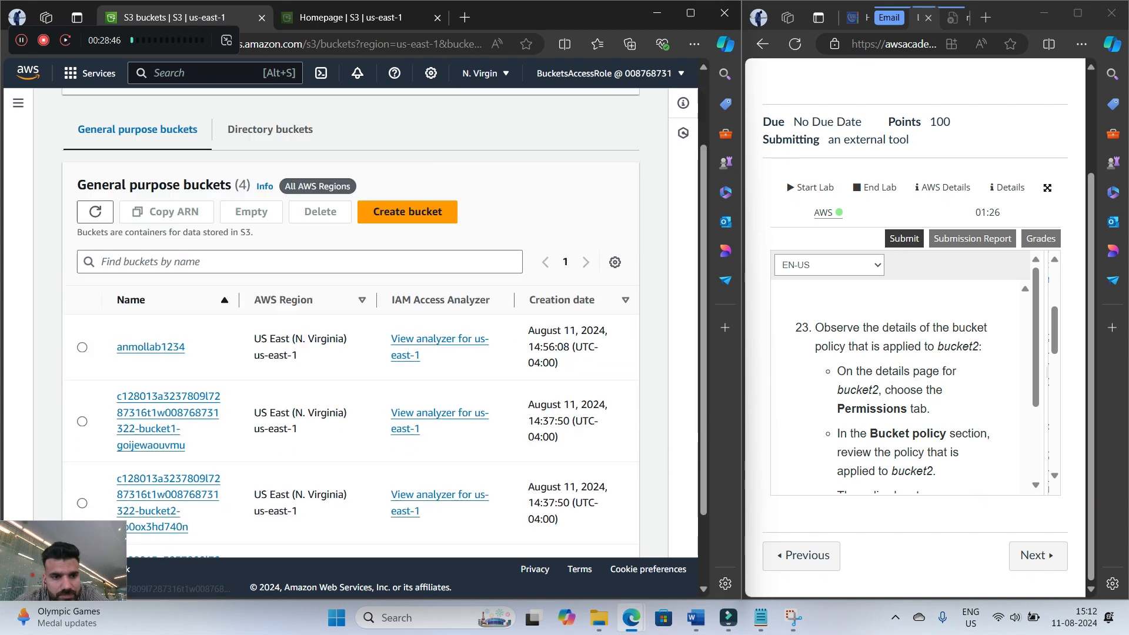
{"action": "left_click", "coordinate": [152, 417]}
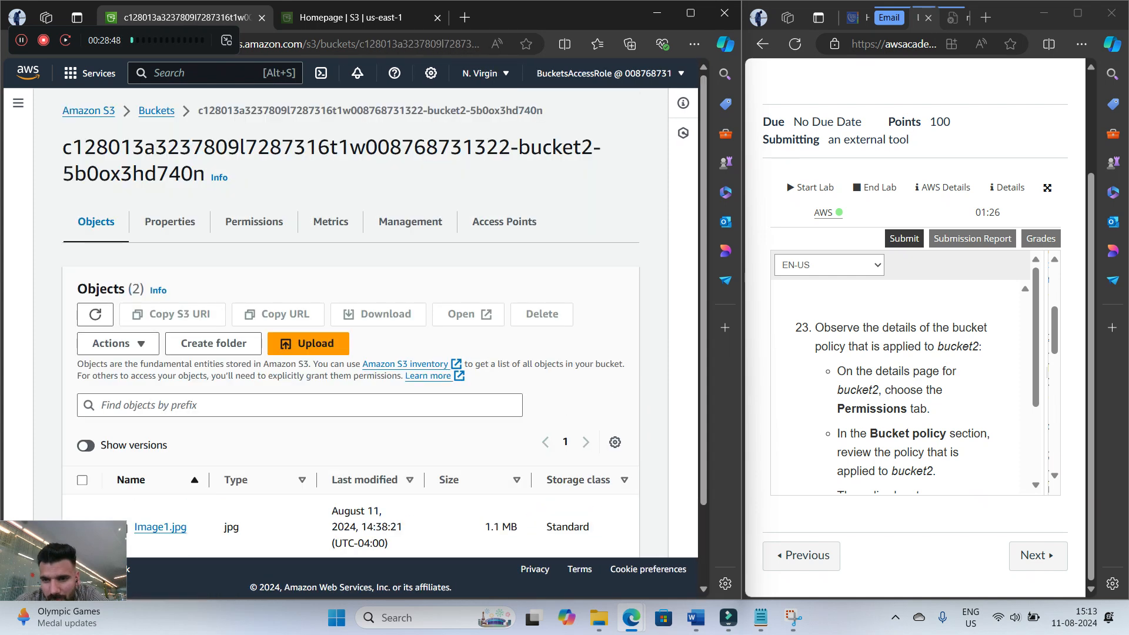
{"action": "scroll", "coordinate": [350, 352], "scroll_direction": "down", "scroll_amount": 2}
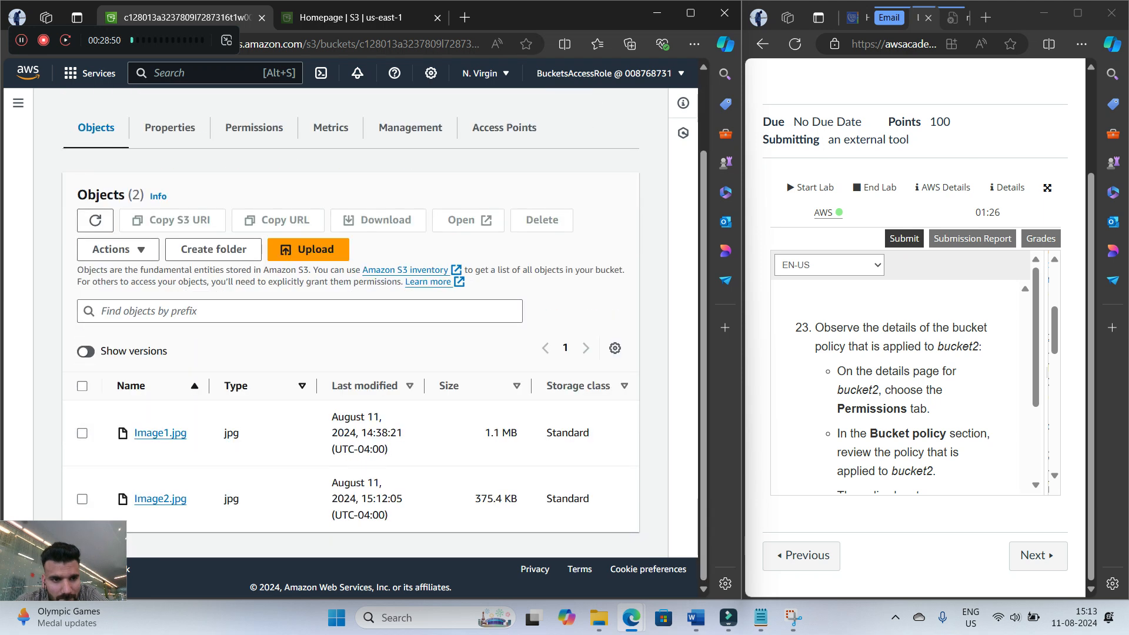
{"action": "left_click", "coordinate": [254, 127]}
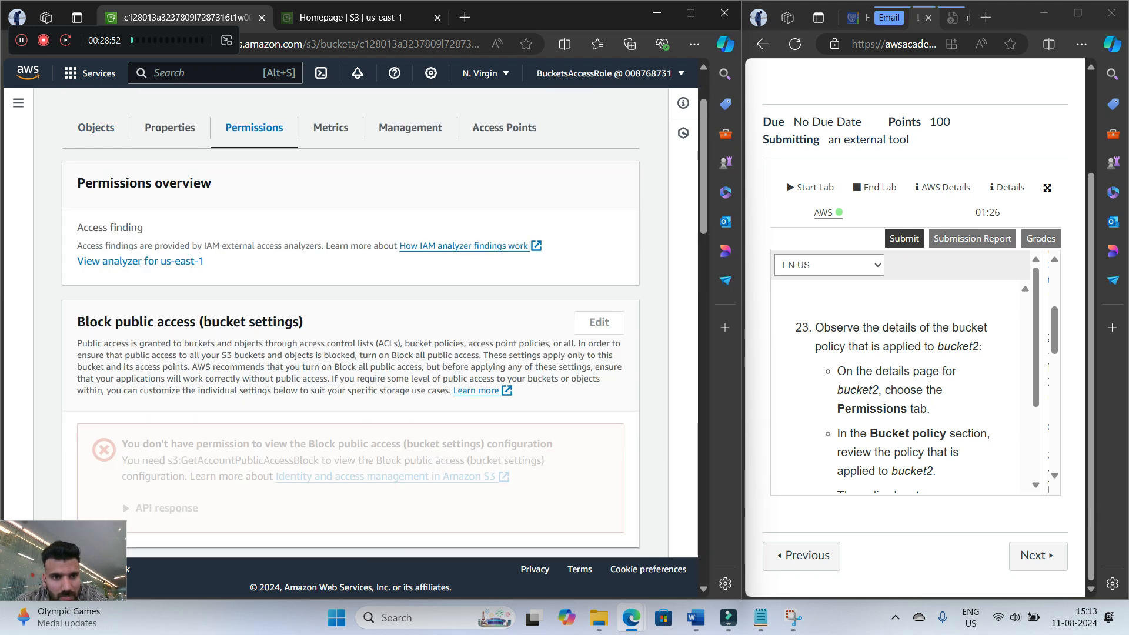
Find the bucket policy JSON in bucket2's permissions and read how step 23 describes its statements
{"action": "scroll", "coordinate": [350, 324], "scroll_direction": "down", "scroll_amount": 3}
{"action": "scroll", "coordinate": [900, 389], "scroll_direction": "down", "scroll_amount": 1}
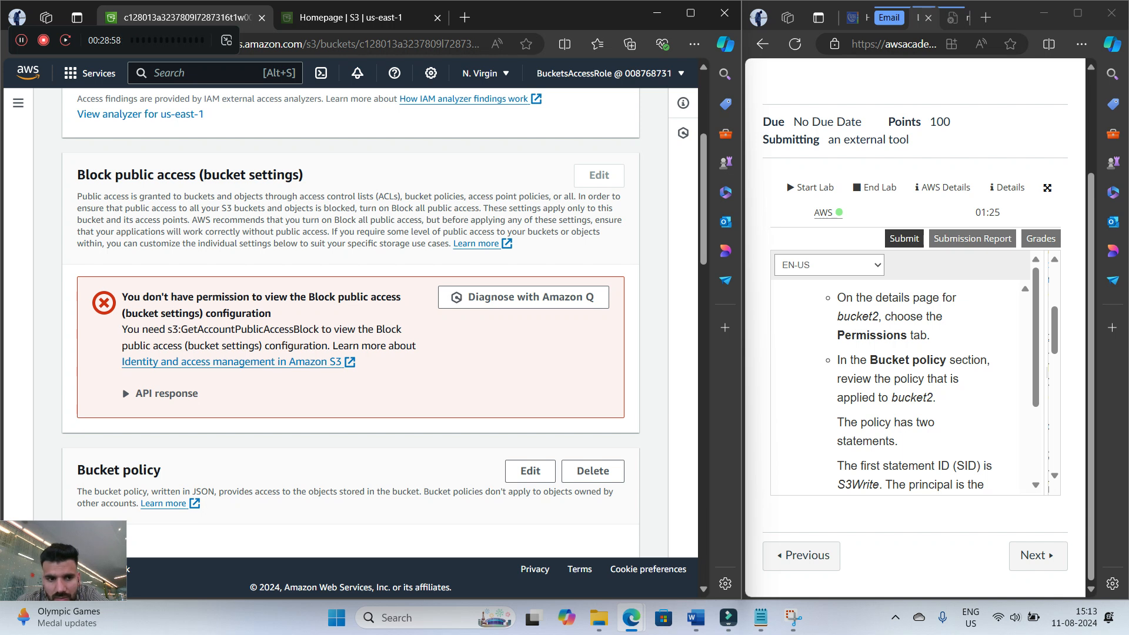
{"action": "scroll", "coordinate": [350, 324], "scroll_direction": "down", "scroll_amount": 3}
{"action": "scroll", "coordinate": [899, 388], "scroll_direction": "down", "scroll_amount": 1}
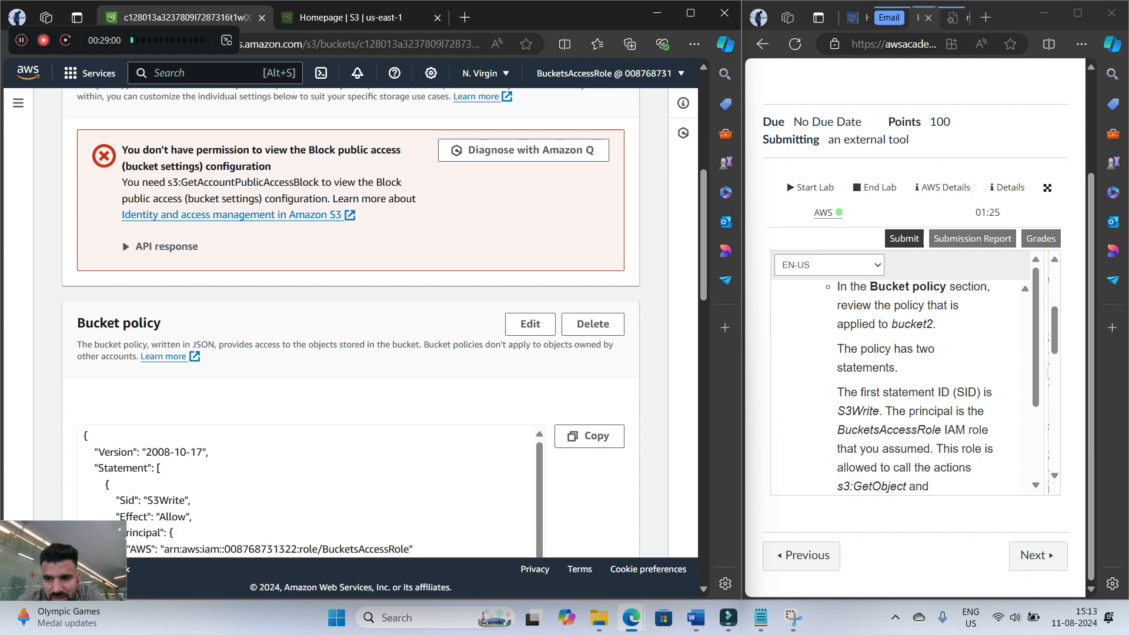
{"action": "scroll", "coordinate": [351, 324], "scroll_direction": "down", "scroll_amount": 1}
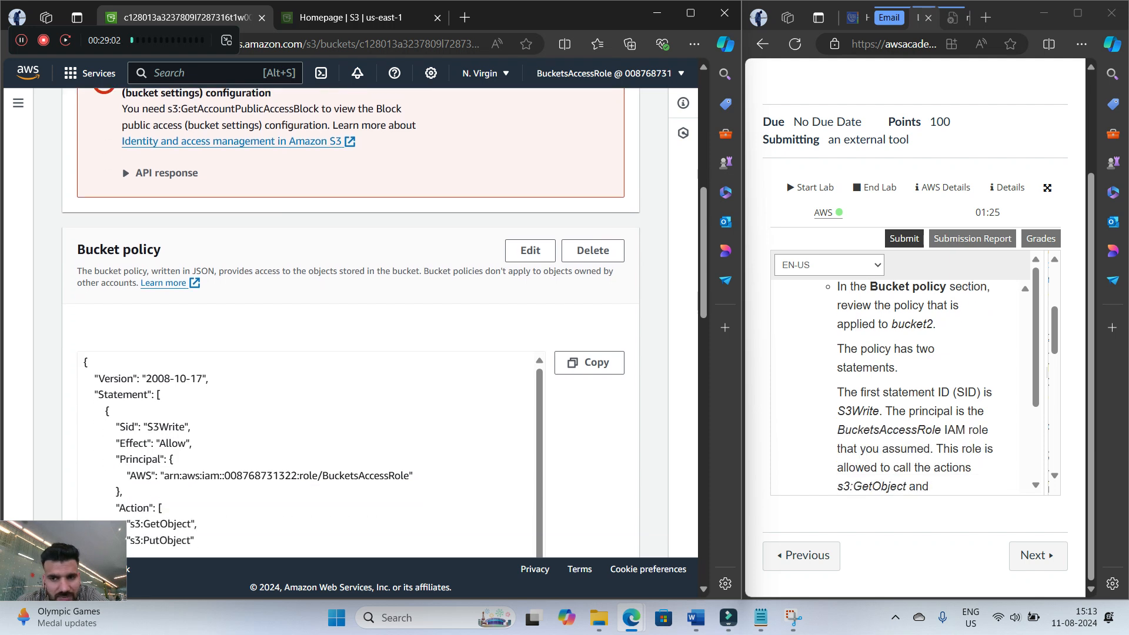
{"action": "scroll", "coordinate": [306, 453], "scroll_direction": "down", "scroll_amount": 1}
{"action": "scroll", "coordinate": [306, 453], "scroll_direction": "up", "scroll_amount": 1}
{"action": "scroll", "coordinate": [305, 453], "scroll_direction": "down", "scroll_amount": 2}
{"action": "scroll", "coordinate": [306, 453], "scroll_direction": "up", "scroll_amount": 2}
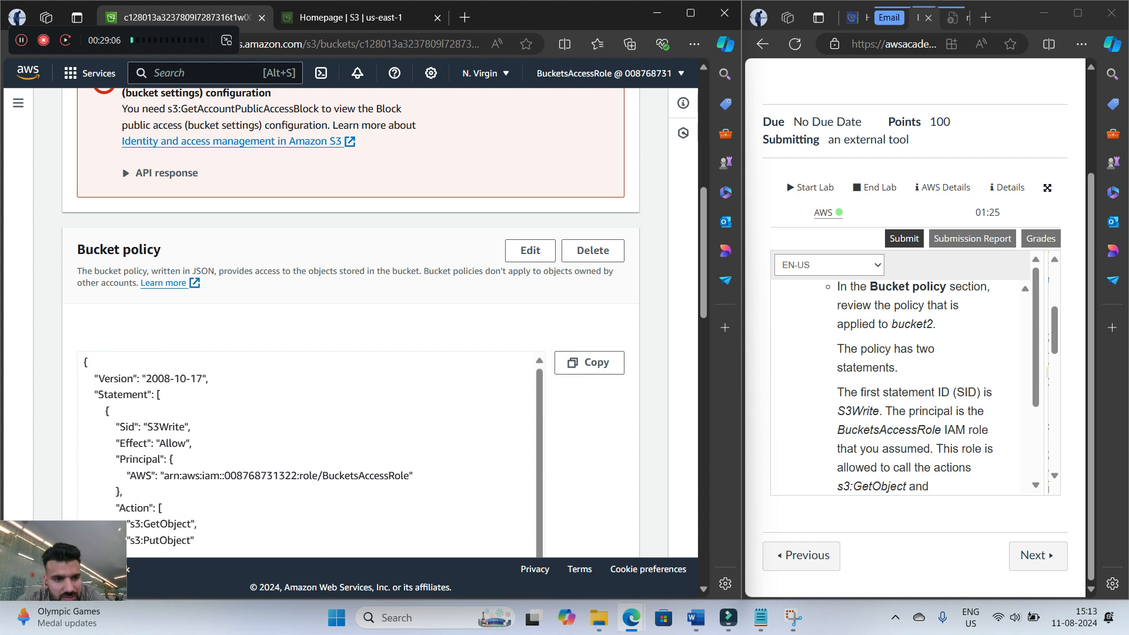
Examine the S3Write and ListBucket statements in bucket2's policy, including their principals, actions and resources
{"action": "scroll", "coordinate": [306, 453], "scroll_direction": "down", "scroll_amount": 2}
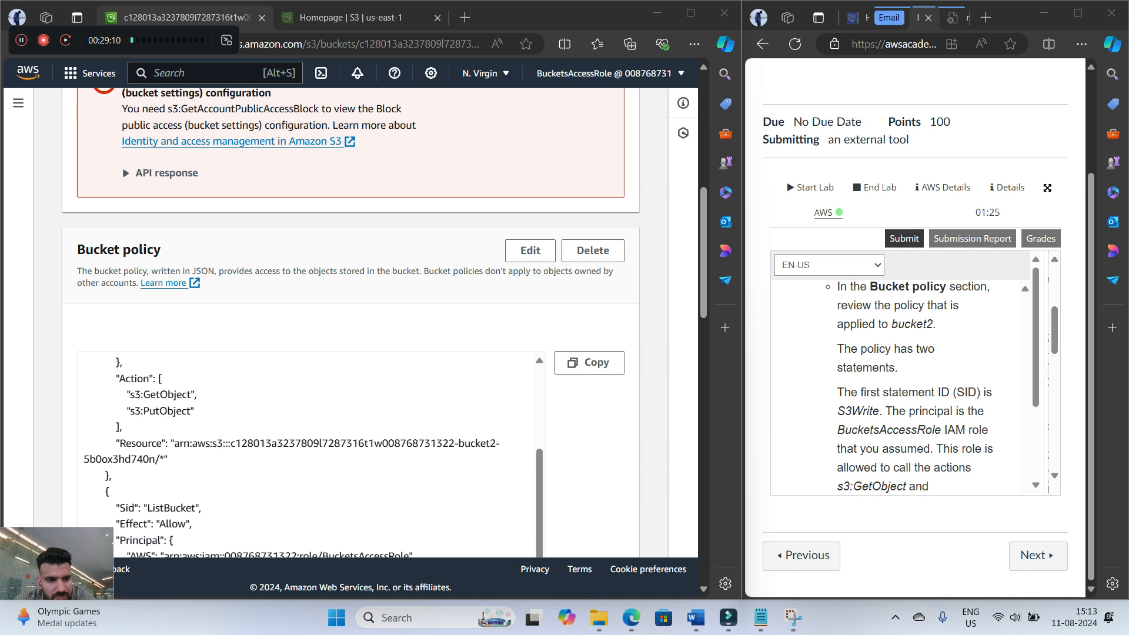
{"action": "scroll", "coordinate": [306, 452], "scroll_direction": "up", "scroll_amount": 2}
{"action": "left_click_drag", "start_coordinate": [94, 394], "coordinate": [162, 396]}
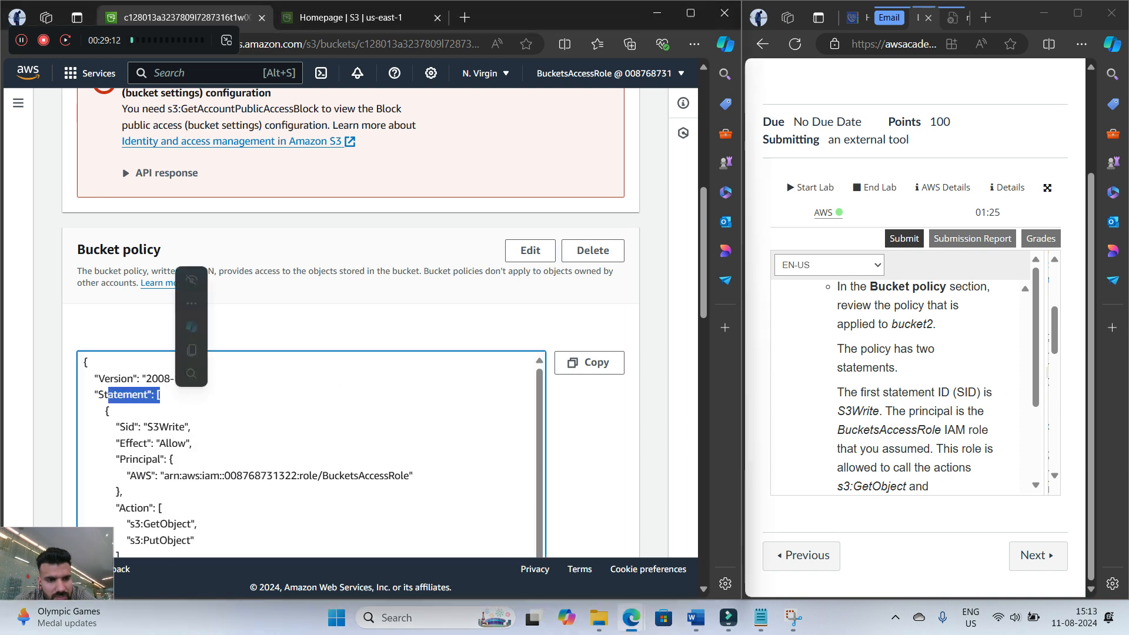
{"action": "scroll", "coordinate": [306, 453], "scroll_direction": "down", "scroll_amount": 2}
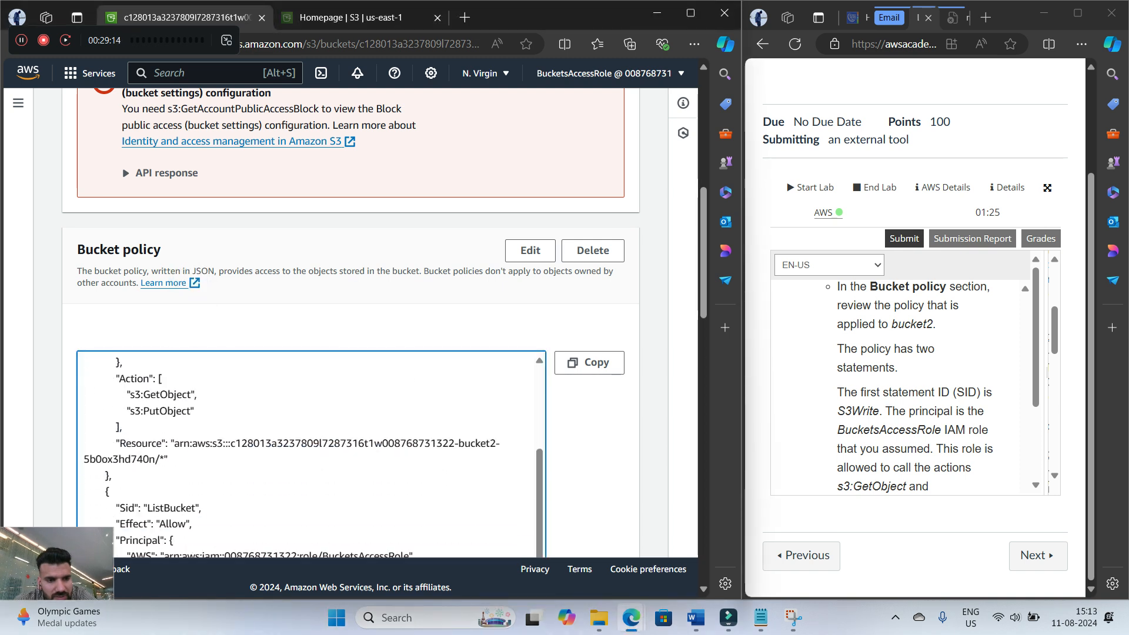
{"action": "scroll", "coordinate": [306, 453], "scroll_direction": "down", "scroll_amount": 3}
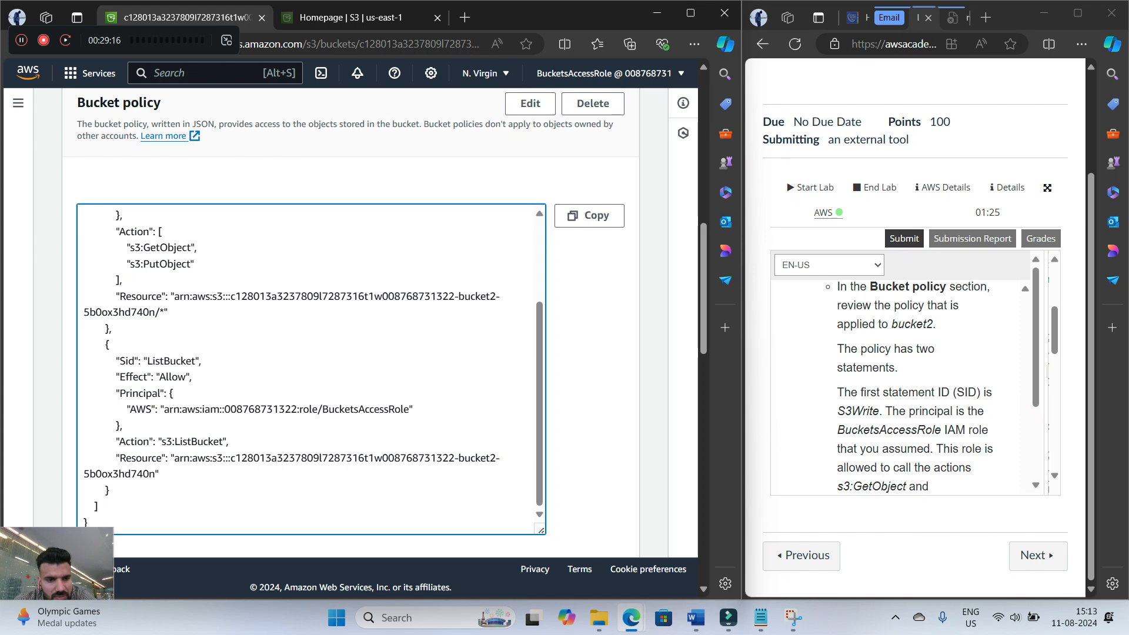
{"action": "scroll", "coordinate": [305, 265], "scroll_direction": "down", "scroll_amount": 3}
{"action": "scroll", "coordinate": [305, 264], "scroll_direction": "up", "scroll_amount": 2}
{"action": "scroll", "coordinate": [306, 264], "scroll_direction": "down", "scroll_amount": 2}
{"action": "scroll", "coordinate": [353, 324], "scroll_direction": "up", "scroll_amount": 3}
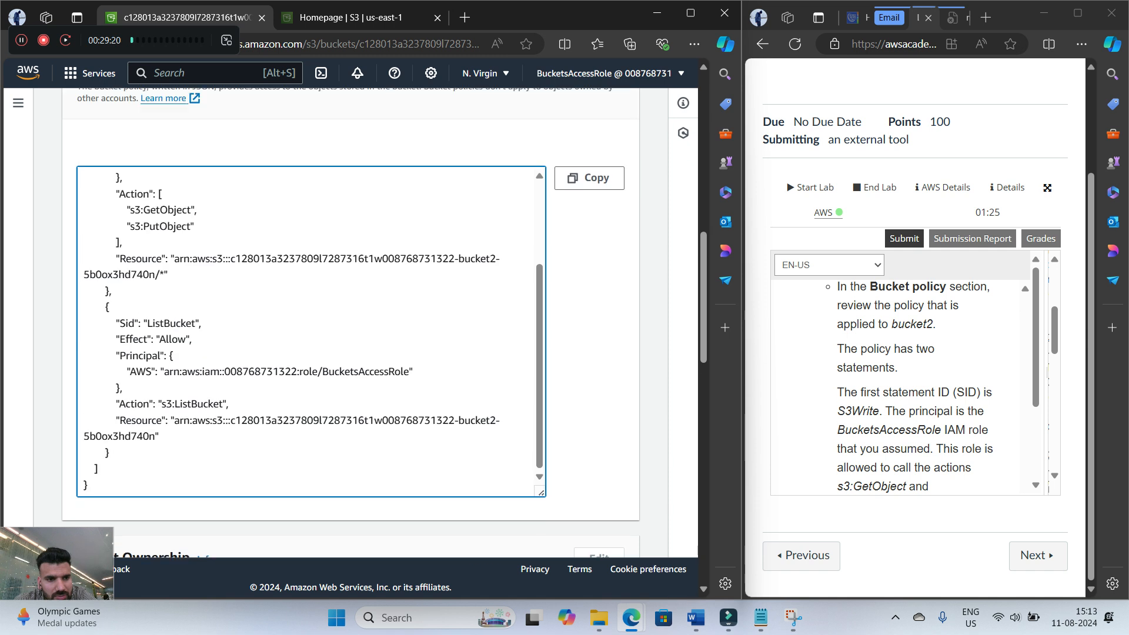
{"action": "scroll", "coordinate": [306, 371], "scroll_direction": "up", "scroll_amount": 6}
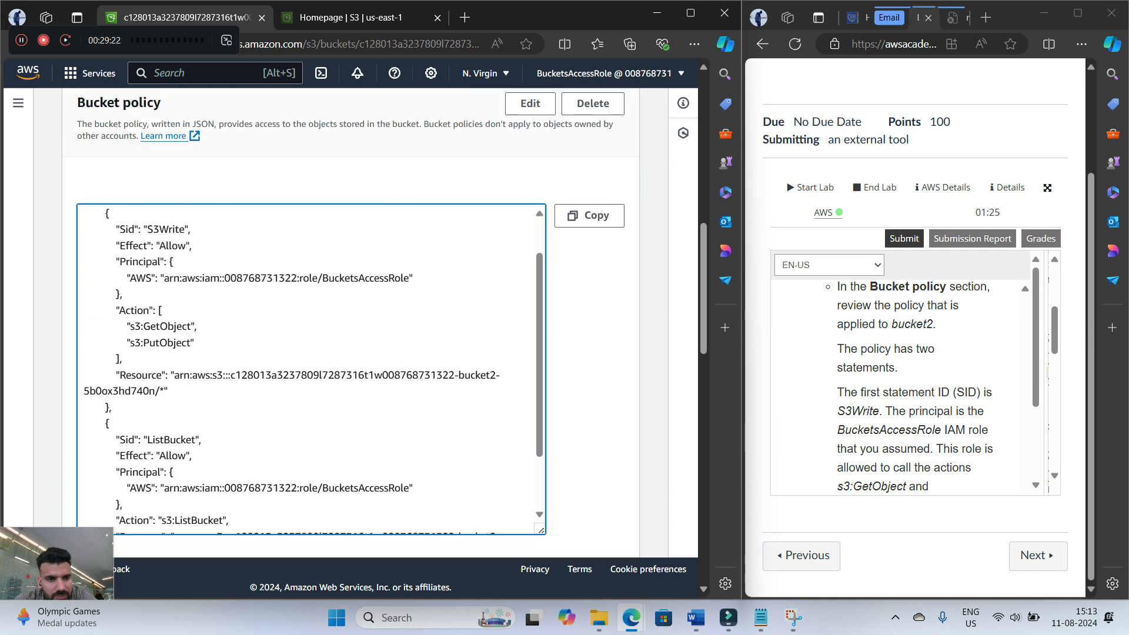
{"action": "scroll", "coordinate": [305, 400], "scroll_direction": "down", "scroll_amount": 5}
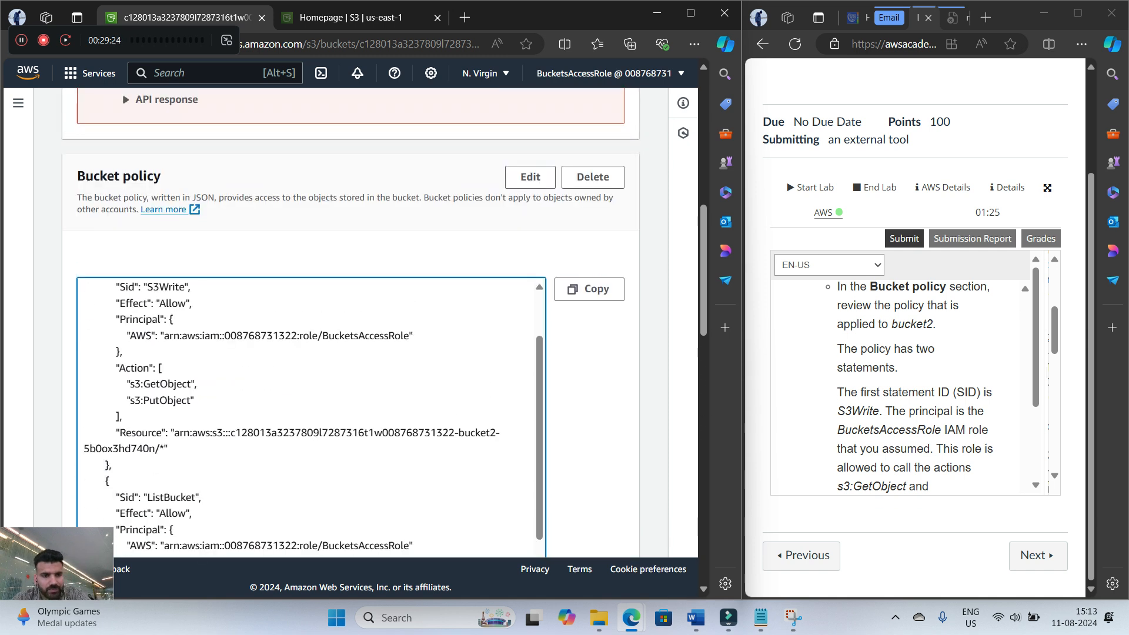
{"action": "scroll", "coordinate": [353, 344], "scroll_direction": "up", "scroll_amount": 2}
{"action": "scroll", "coordinate": [306, 453], "scroll_direction": "up", "scroll_amount": 4}
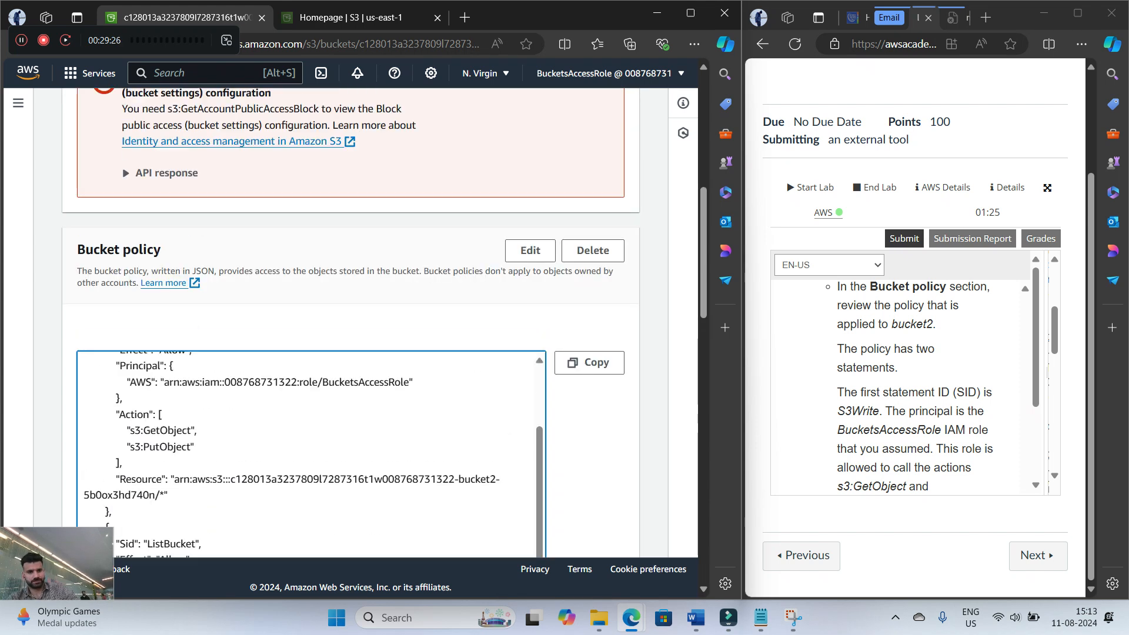
{"action": "scroll", "coordinate": [353, 317], "scroll_direction": "down", "scroll_amount": 2}
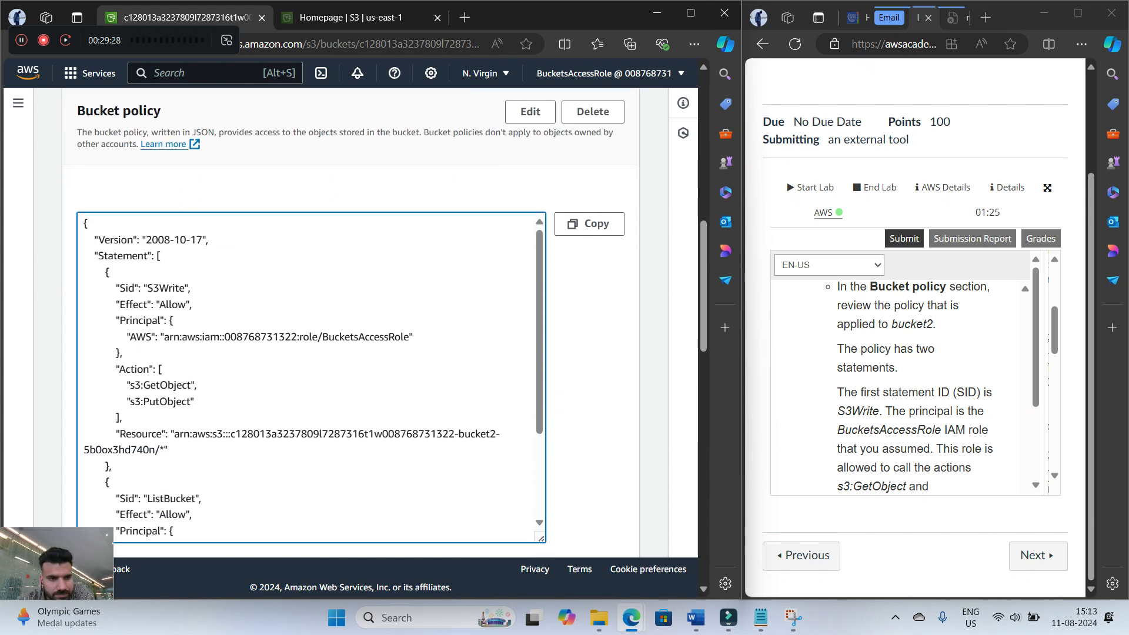
{"action": "scroll", "coordinate": [312, 369], "scroll_direction": "down", "scroll_amount": 3}
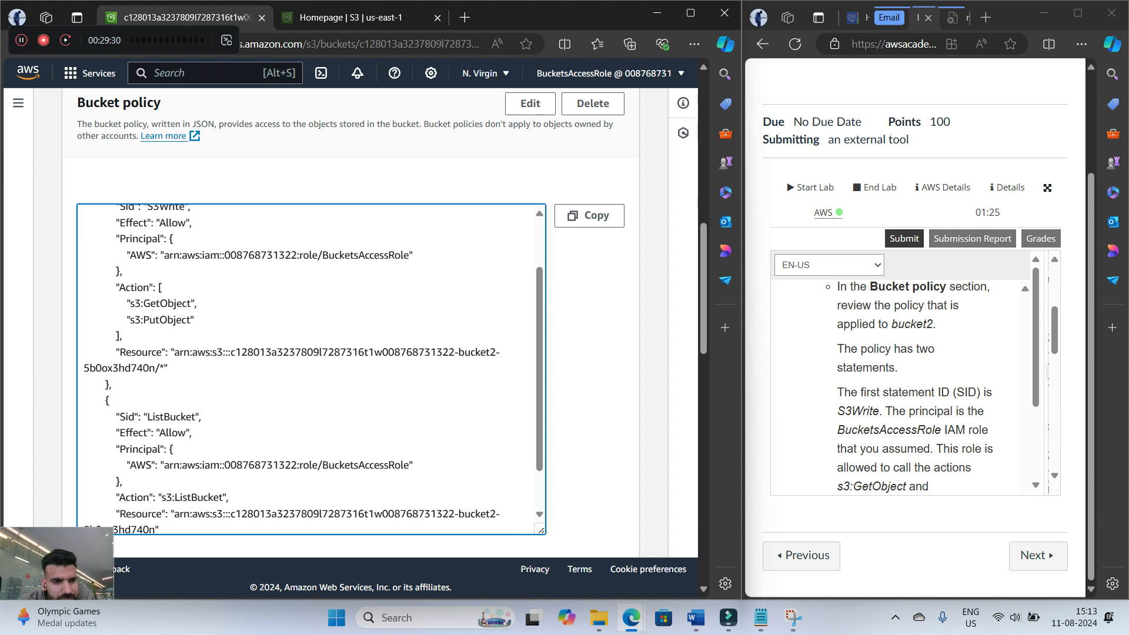
Compare the policy's resource and actions with the lab's explanation of the S3Write and ListBucket SIDs
{"action": "left_click_drag", "start_coordinate": [114, 352], "coordinate": [226, 368]}
{"action": "left_click", "coordinate": [263, 247]}
{"action": "scroll", "coordinate": [915, 387], "scroll_direction": "down", "scroll_amount": 1}
{"action": "scroll", "coordinate": [915, 387], "scroll_direction": "up", "scroll_amount": 1}
{"action": "scroll", "coordinate": [915, 387], "scroll_direction": "down", "scroll_amount": 1}
{"action": "scroll", "coordinate": [914, 387], "scroll_direction": "down", "scroll_amount": 1}
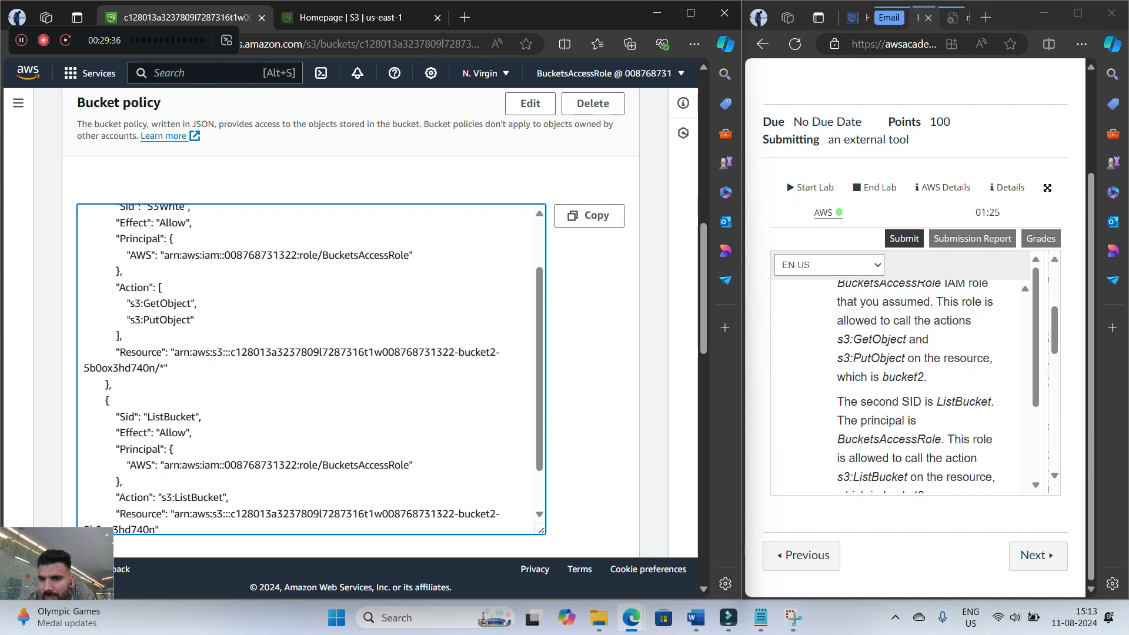
{"action": "scroll", "coordinate": [914, 387], "scroll_direction": "up", "scroll_amount": 1}
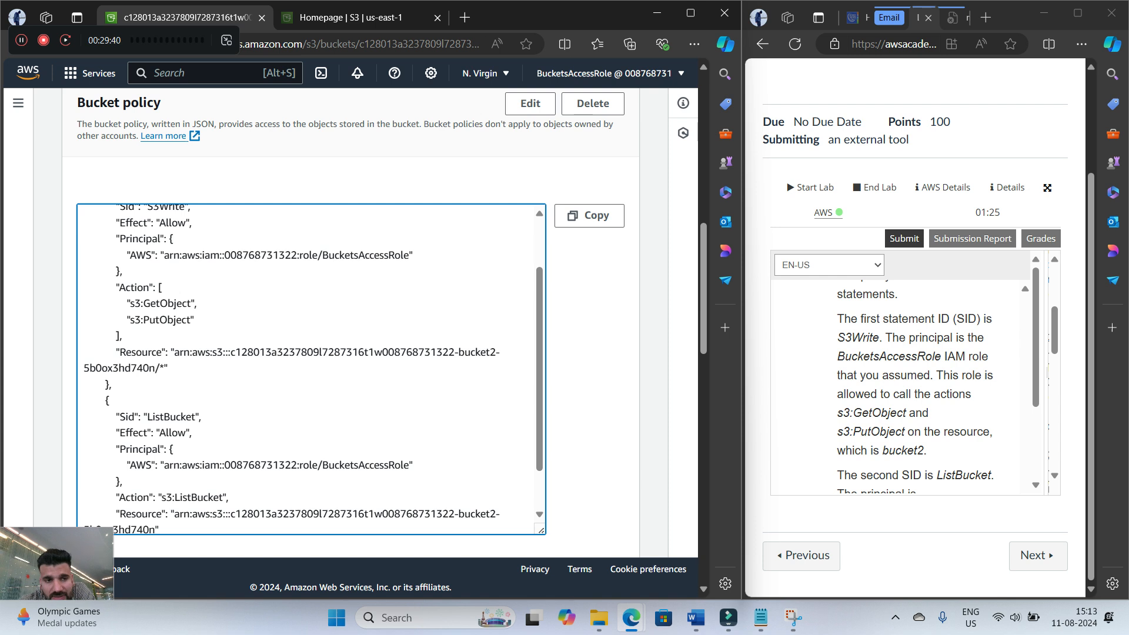
{"action": "scroll", "coordinate": [312, 369], "scroll_direction": "up", "scroll_amount": 2}
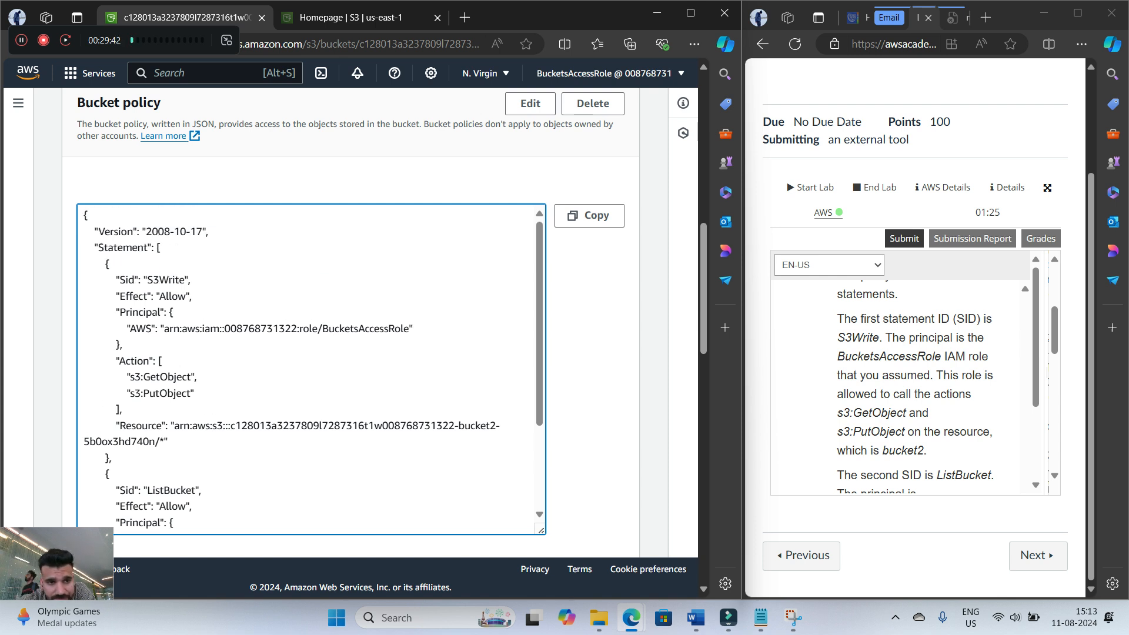
Review the S3Write statement's SID and its s3:GetObject and s3:PutObject actions in bucket2's policy
{"action": "left_click_drag", "start_coordinate": [147, 280], "coordinate": [190, 279]}
{"action": "left_click_drag", "start_coordinate": [125, 345], "coordinate": [162, 361]}
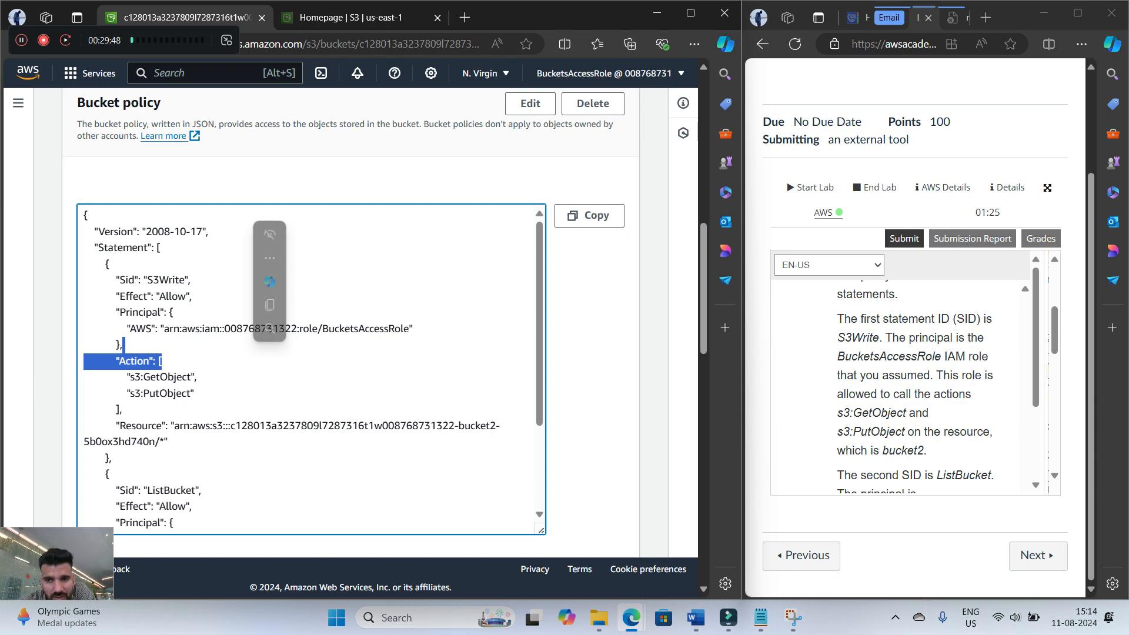
{"action": "left_click", "coordinate": [176, 369]}
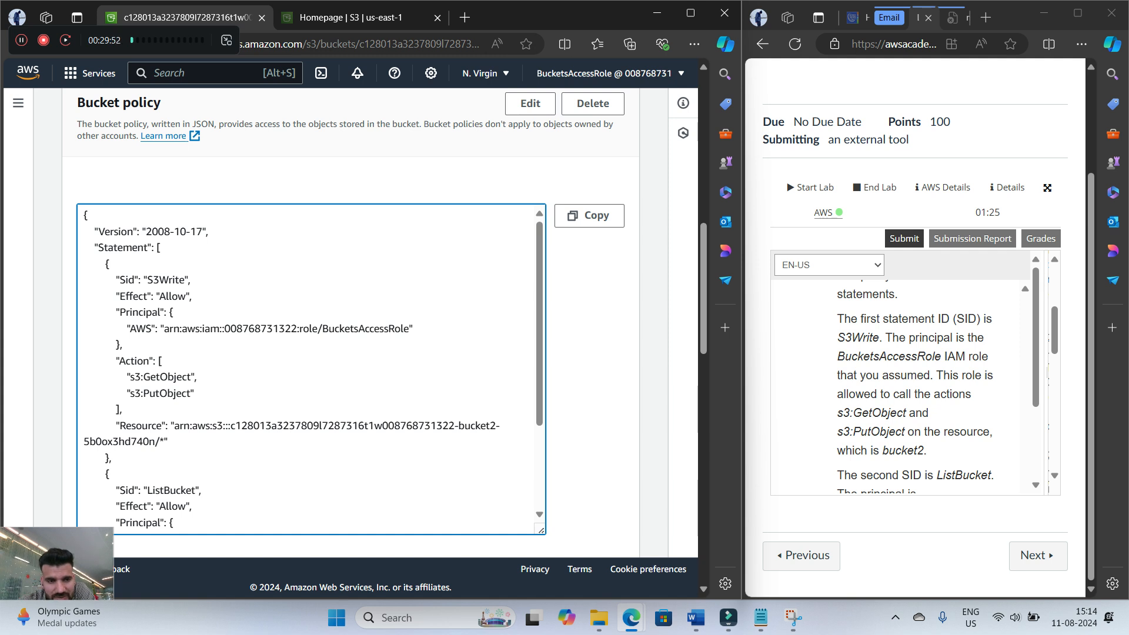
{"action": "left_click_drag", "start_coordinate": [141, 377], "coordinate": [195, 393]}
{"action": "scroll", "coordinate": [915, 387], "scroll_direction": "down", "scroll_amount": 1}
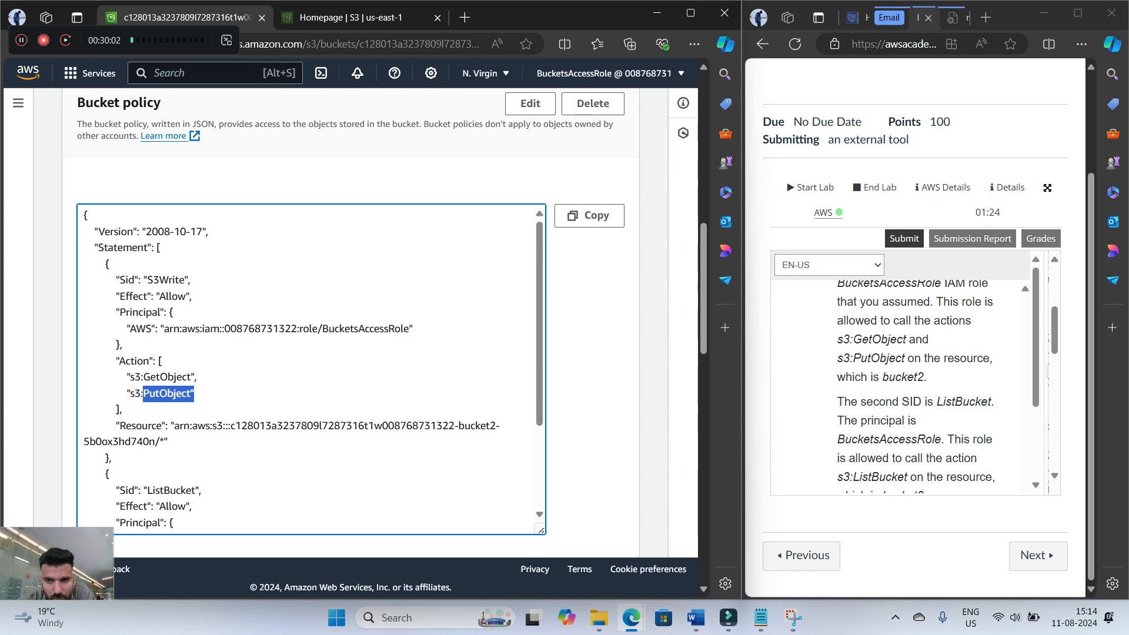
Compare the ListBucket statement's SID, s3:ListBucket action and resource with the lab's description of the second SID
{"action": "scroll", "coordinate": [916, 386], "scroll_direction": "down", "scroll_amount": 1}
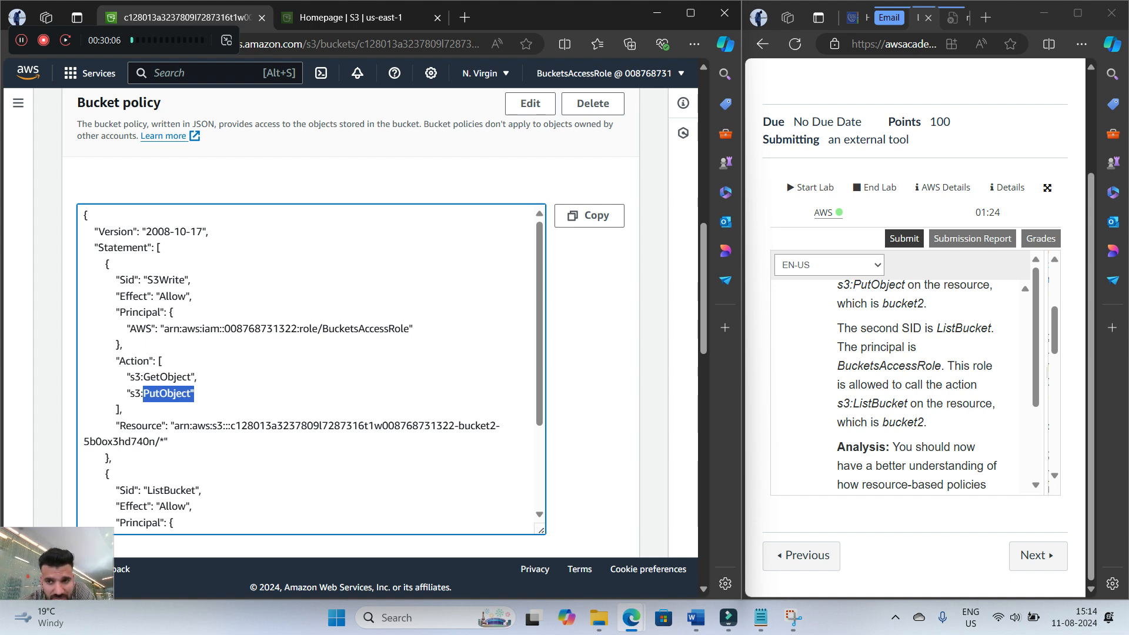
{"action": "scroll", "coordinate": [312, 369], "scroll_direction": "down", "scroll_amount": 1}
{"action": "left_click_drag", "start_coordinate": [147, 417], "coordinate": [203, 417]}
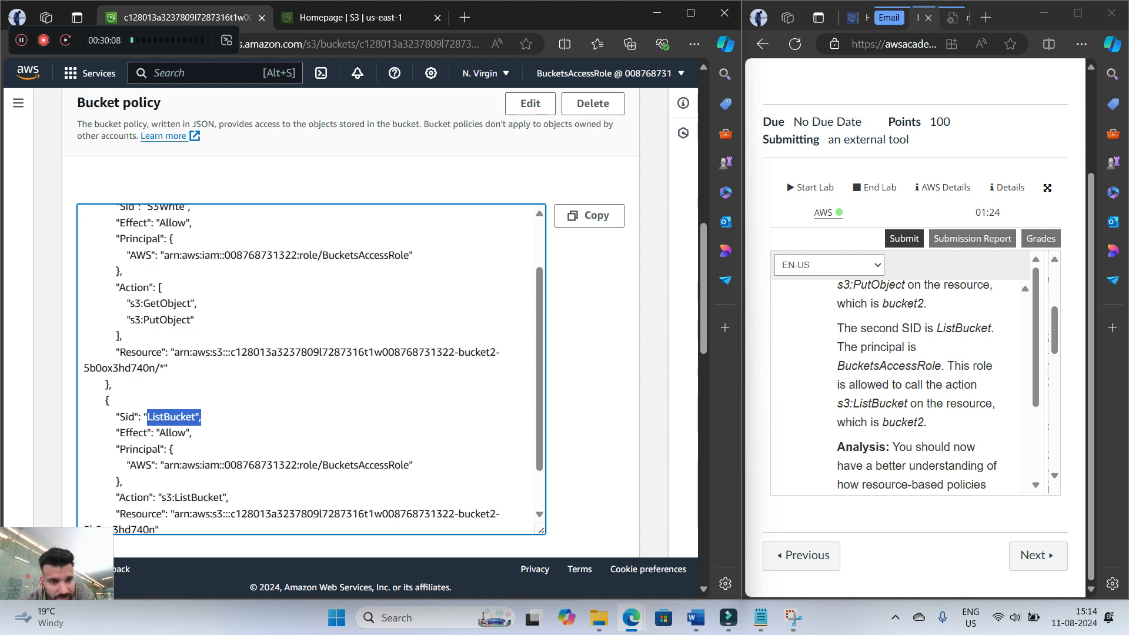
{"action": "scroll", "coordinate": [915, 386], "scroll_direction": "down", "scroll_amount": 1}
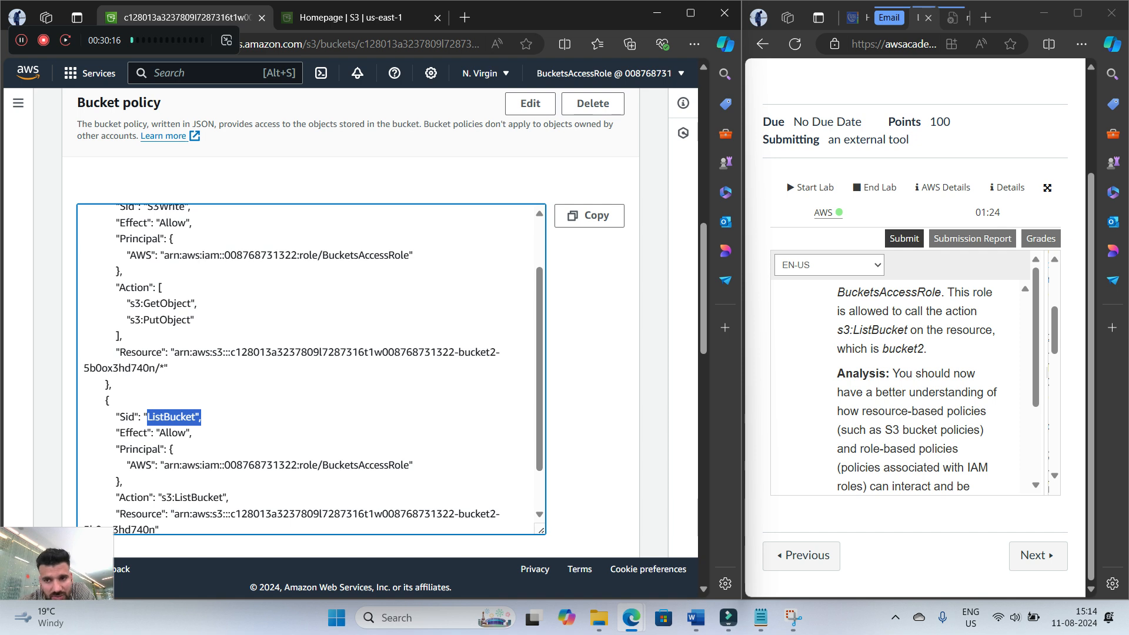
{"action": "scroll", "coordinate": [312, 369], "scroll_direction": "down", "scroll_amount": 2}
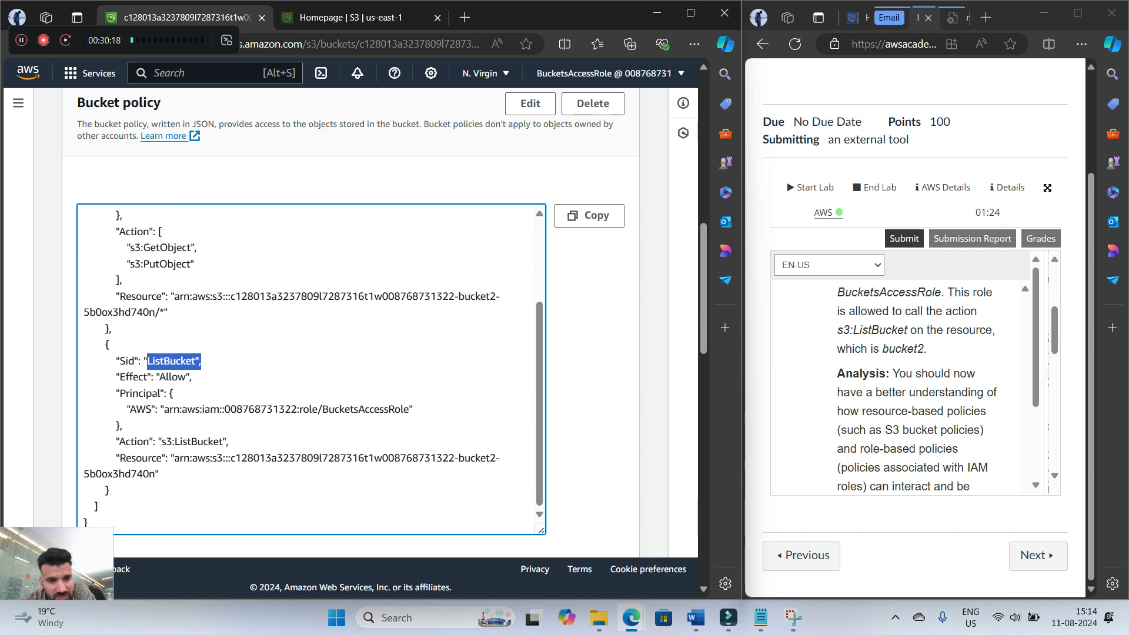
{"action": "left_click_drag", "start_coordinate": [161, 442], "coordinate": [229, 442]}
{"action": "left_click_drag", "start_coordinate": [424, 459], "coordinate": [496, 458]}
{"action": "left_click", "coordinate": [495, 458]}
Read the lab's policy analysis through to the Challenge task, and check the task list in the CLCT4011-Activity-01 Word document
{"action": "scroll", "coordinate": [917, 382], "scroll_direction": "down", "scroll_amount": 10}
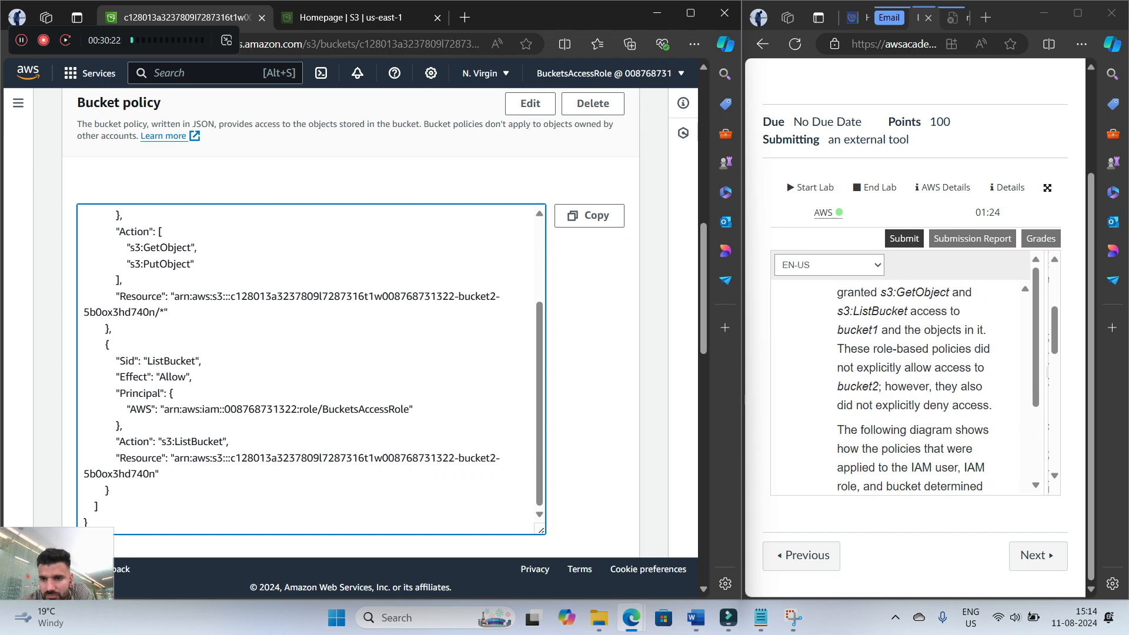
{"action": "scroll", "coordinate": [905, 382], "scroll_direction": "down", "scroll_amount": 10}
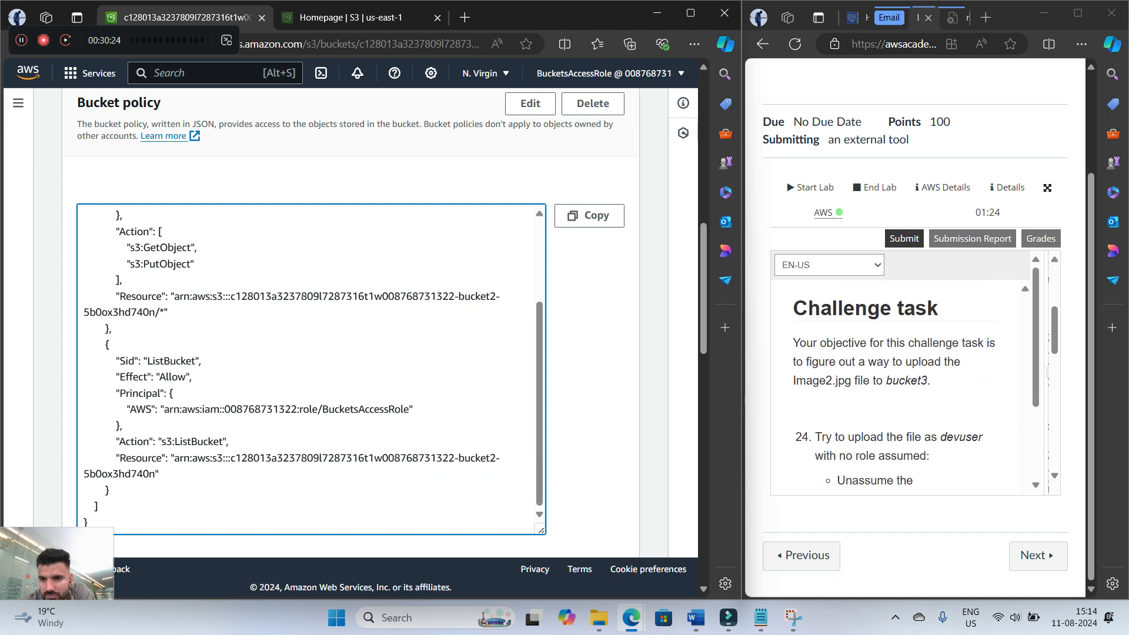
{"action": "scroll", "coordinate": [905, 382], "scroll_direction": "up", "scroll_amount": 10}
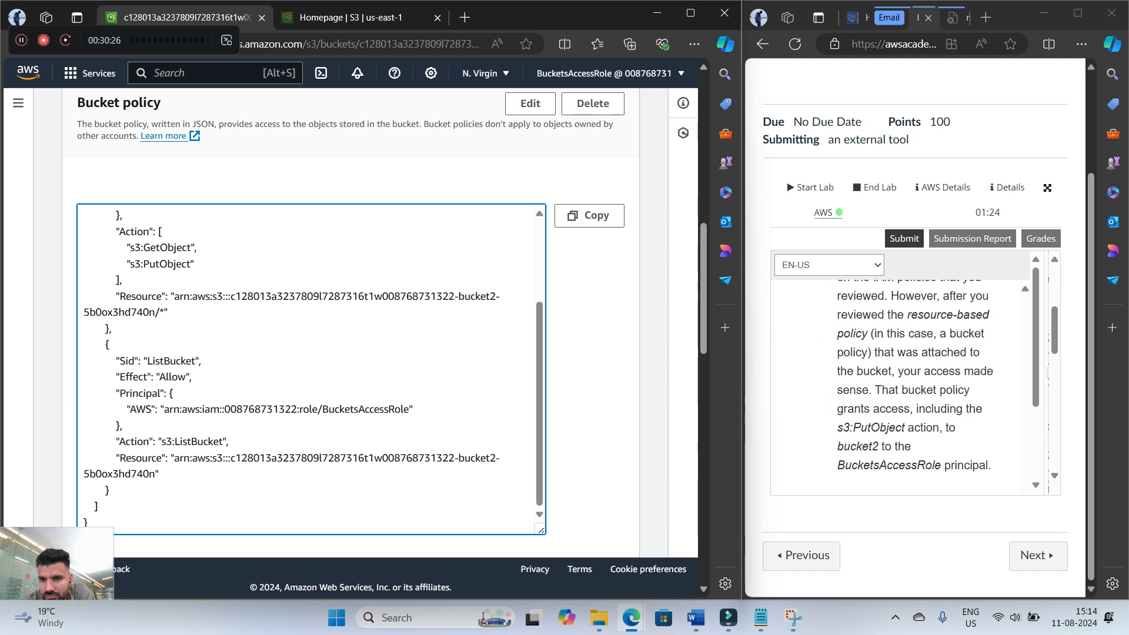
{"action": "scroll", "coordinate": [905, 382], "scroll_direction": "down", "scroll_amount": 5}
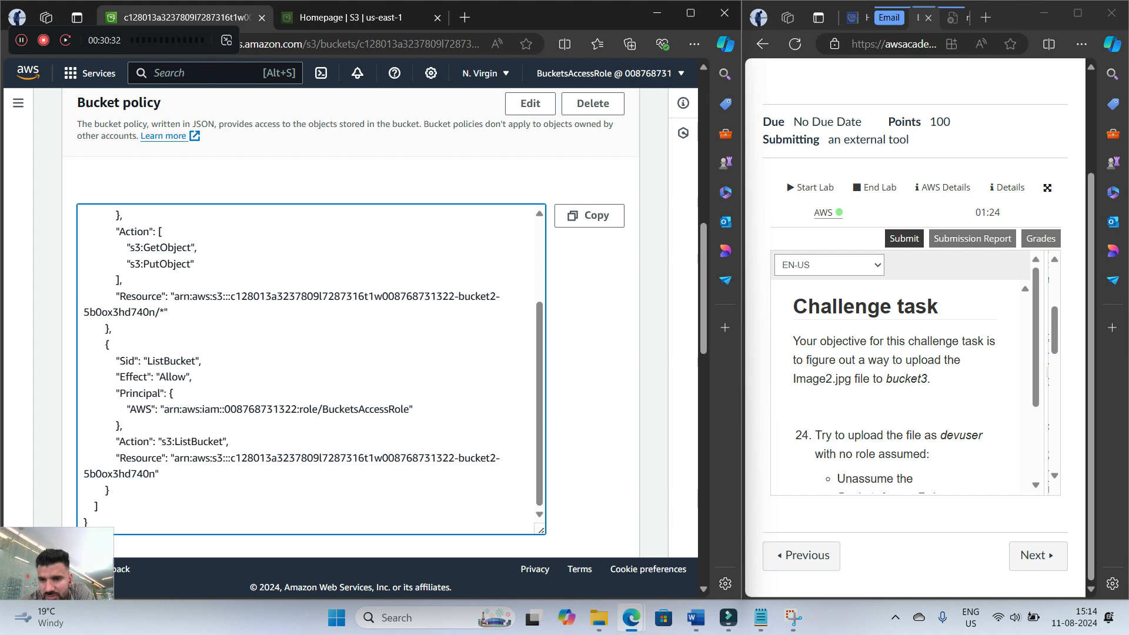
{"action": "left_click", "coordinate": [696, 617]}
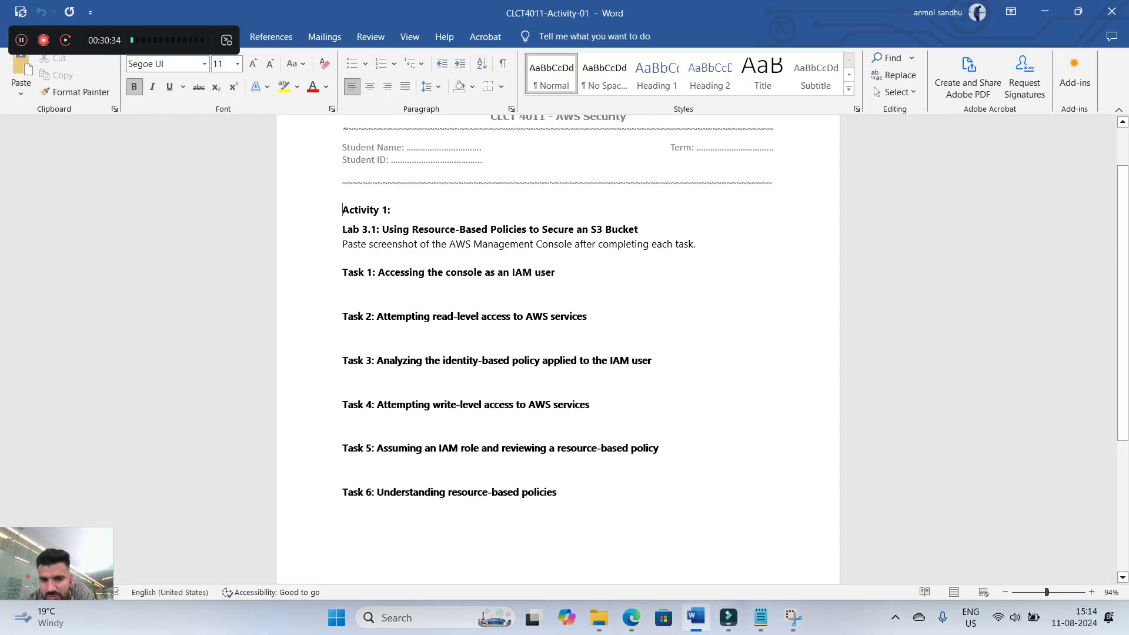
{"action": "left_click", "coordinate": [695, 618]}
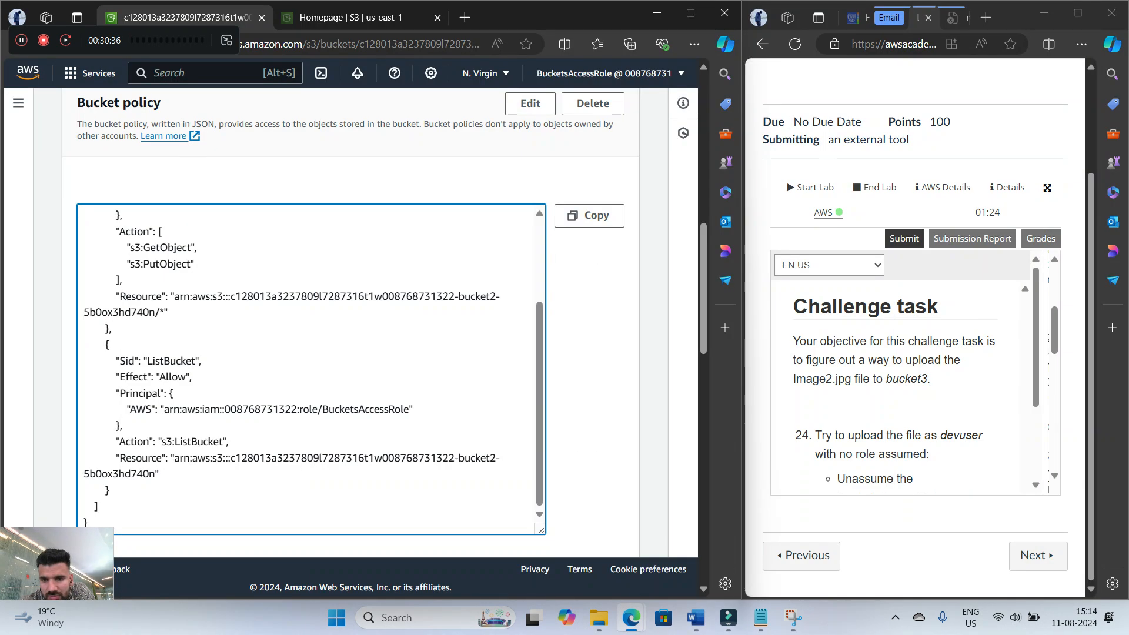
Read challenge steps 24 and 25 about uploading Image2.jpg to bucket3 without and with the BucketsAccessRole
{"action": "scroll", "coordinate": [900, 388], "scroll_direction": "down", "scroll_amount": 15}
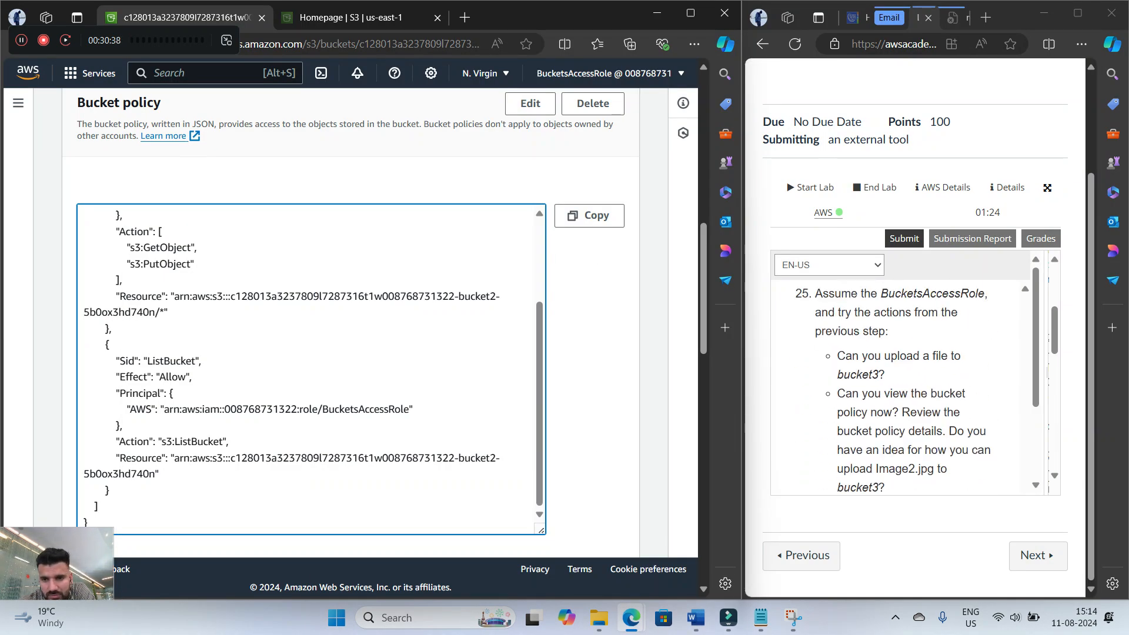
{"action": "scroll", "coordinate": [900, 388], "scroll_direction": "up", "scroll_amount": 15}
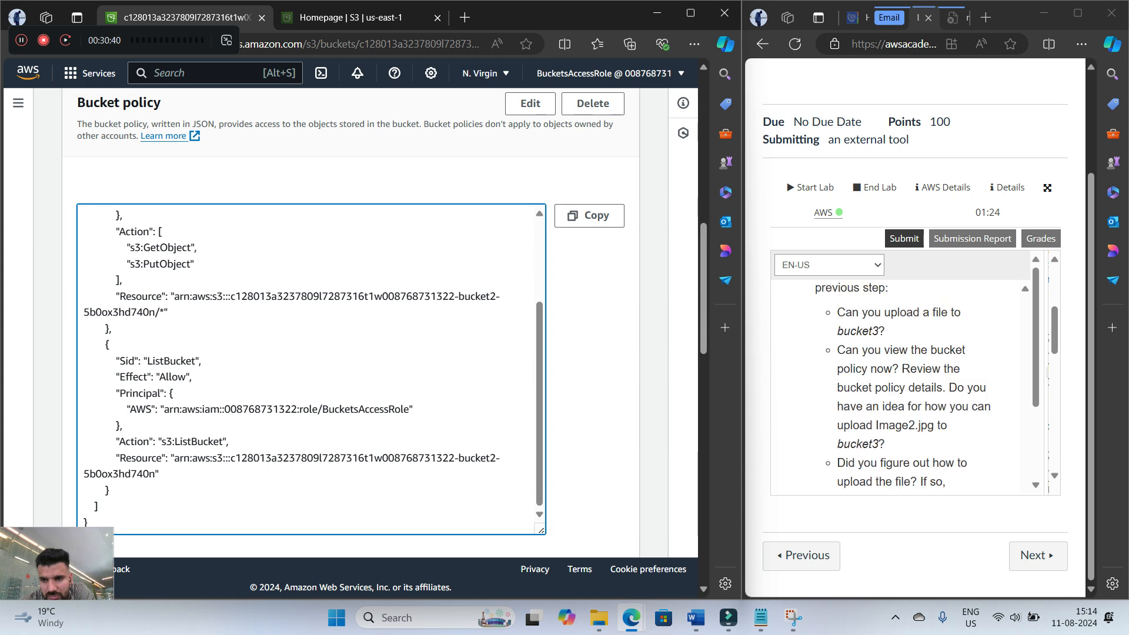
{"action": "scroll", "coordinate": [914, 386], "scroll_direction": "down", "scroll_amount": 5}
{"action": "scroll", "coordinate": [914, 386], "scroll_direction": "up", "scroll_amount": 3}
{"action": "mouse_move", "coordinate": [80, 40]}
{"action": "left_mouse_down"}
{"action": "mouse_move", "coordinate": [78, 20]}
{"action": "mouse_move", "coordinate": [84, 44]}
{"action": "left_mouse_up"}
{"action": "scroll", "coordinate": [900, 388], "scroll_direction": "down", "scroll_amount": 4}
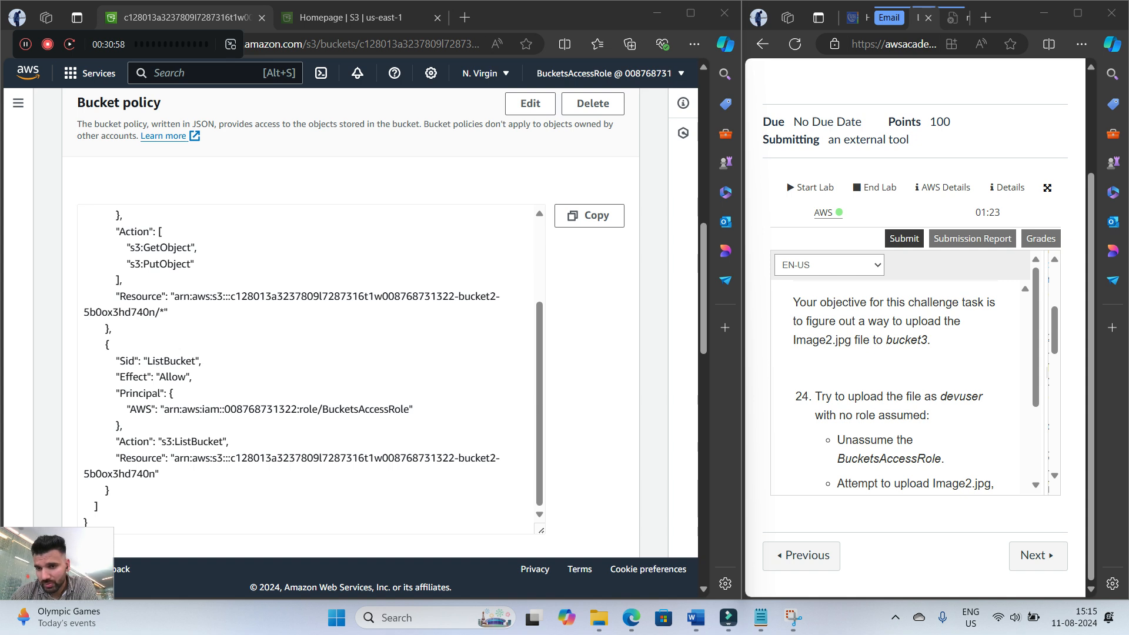
{"action": "scroll", "coordinate": [900, 389], "scroll_direction": "down", "scroll_amount": 1}
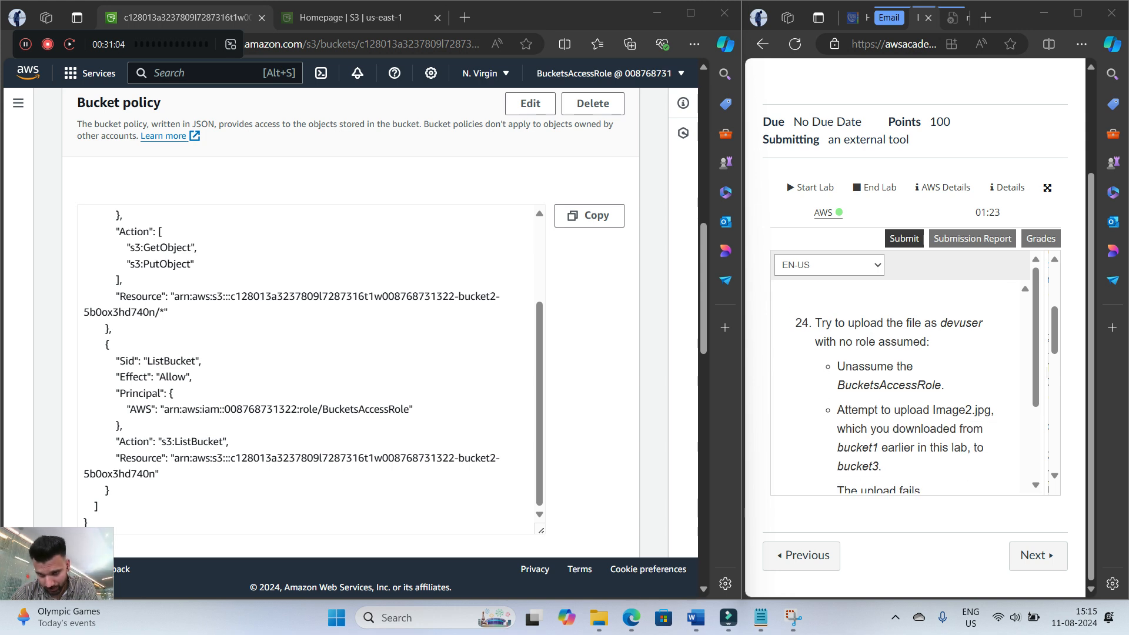
Switch back from BucketsAccessRole to devuser and read the rest of step 24's instructions
{"action": "left_click", "coordinate": [606, 73]}
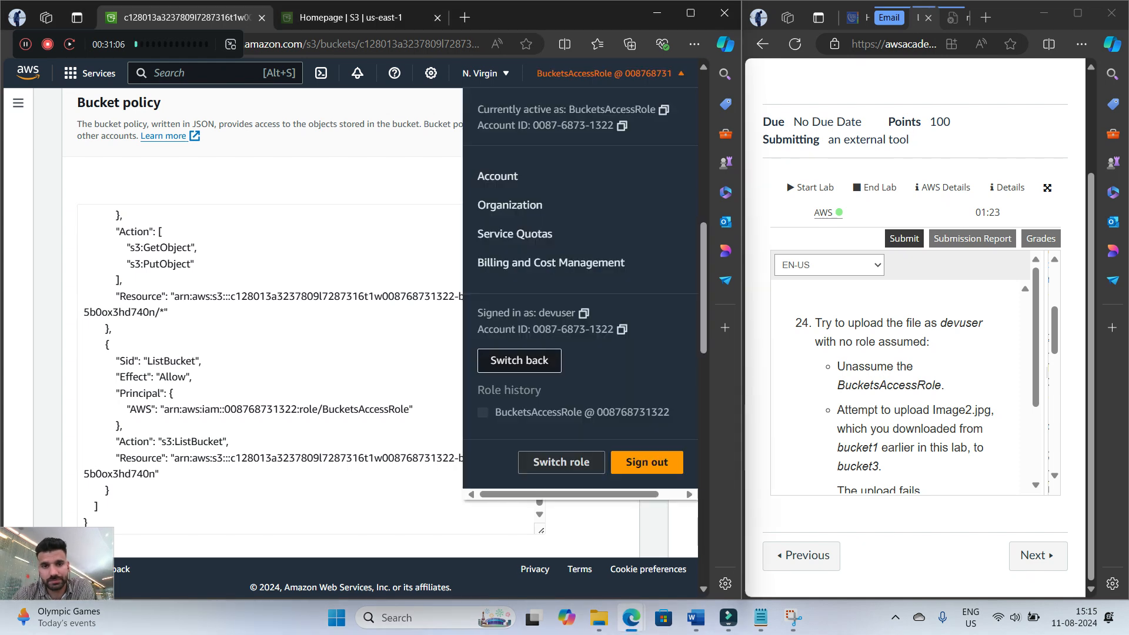
{"action": "left_click", "coordinate": [519, 360]}
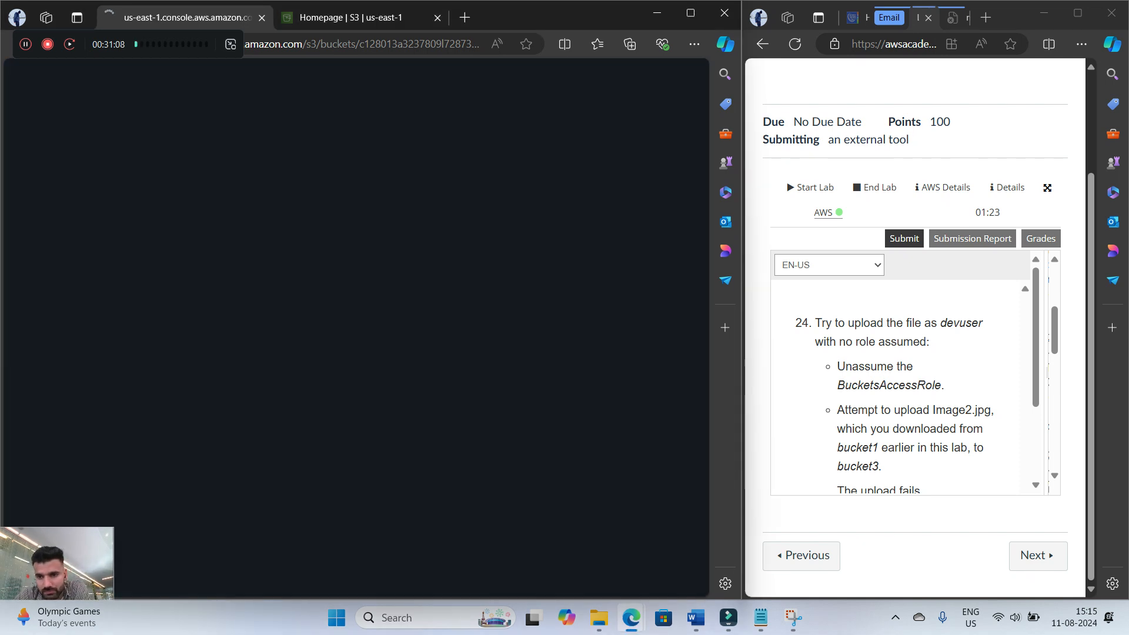
{"action": "scroll", "coordinate": [900, 388], "scroll_direction": "down", "scroll_amount": 1}
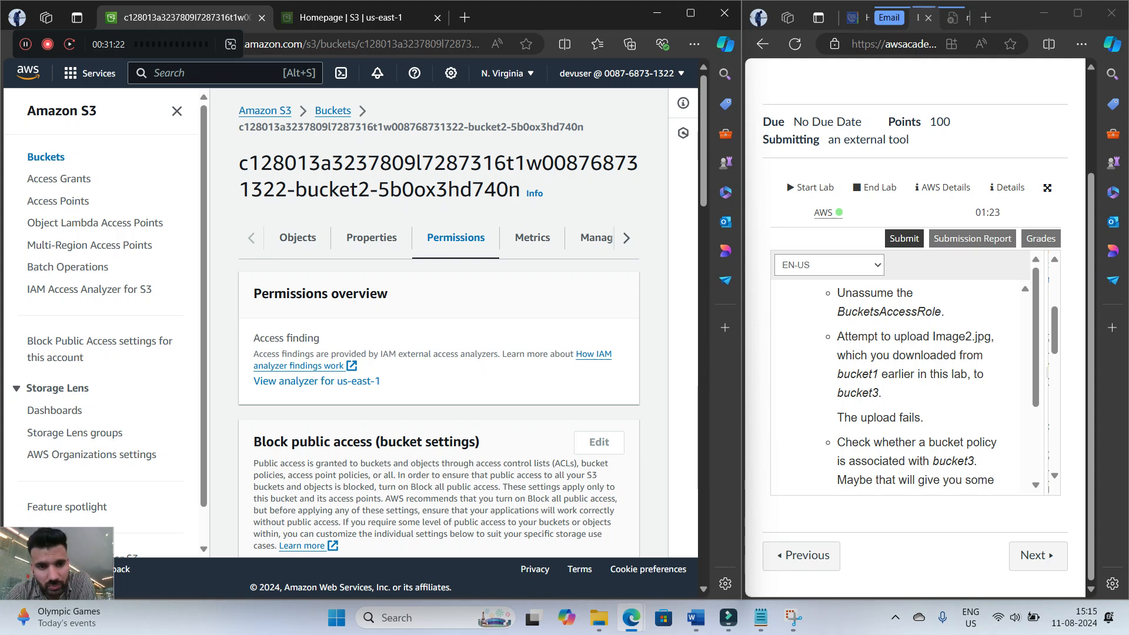
{"action": "scroll", "coordinate": [438, 329], "scroll_direction": "down", "scroll_amount": 5}
{"action": "scroll", "coordinate": [438, 329], "scroll_direction": "up", "scroll_amount": 5}
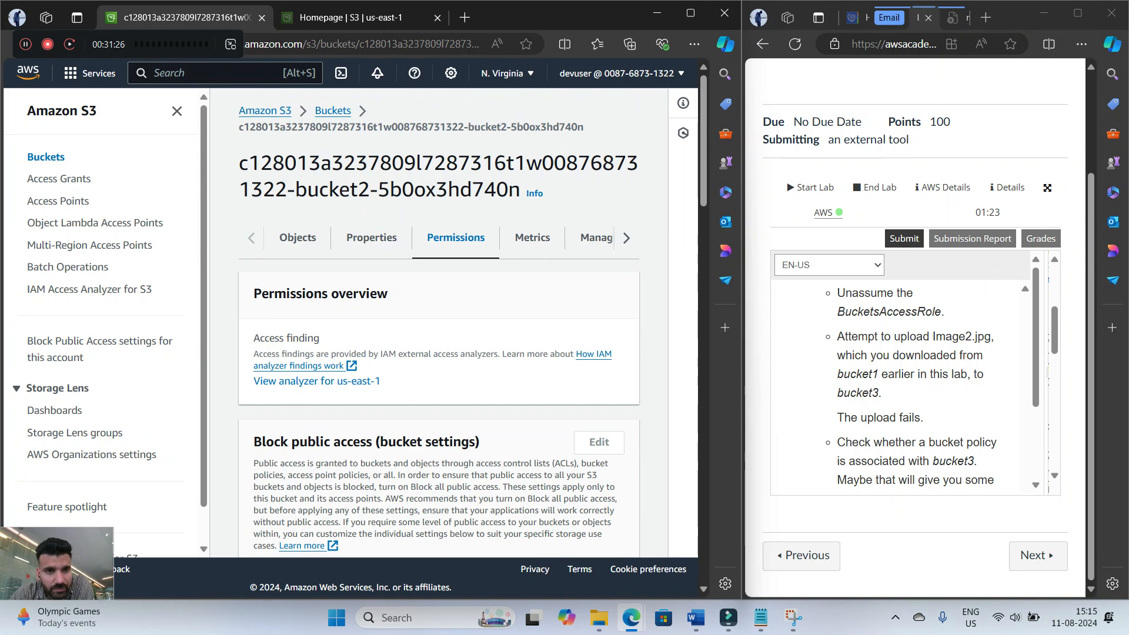
Return to the bucket list and open the bucket whose name contains bucket3
{"action": "left_click", "coordinate": [333, 111]}
{"action": "scroll", "coordinate": [439, 329], "scroll_direction": "down", "scroll_amount": 6}
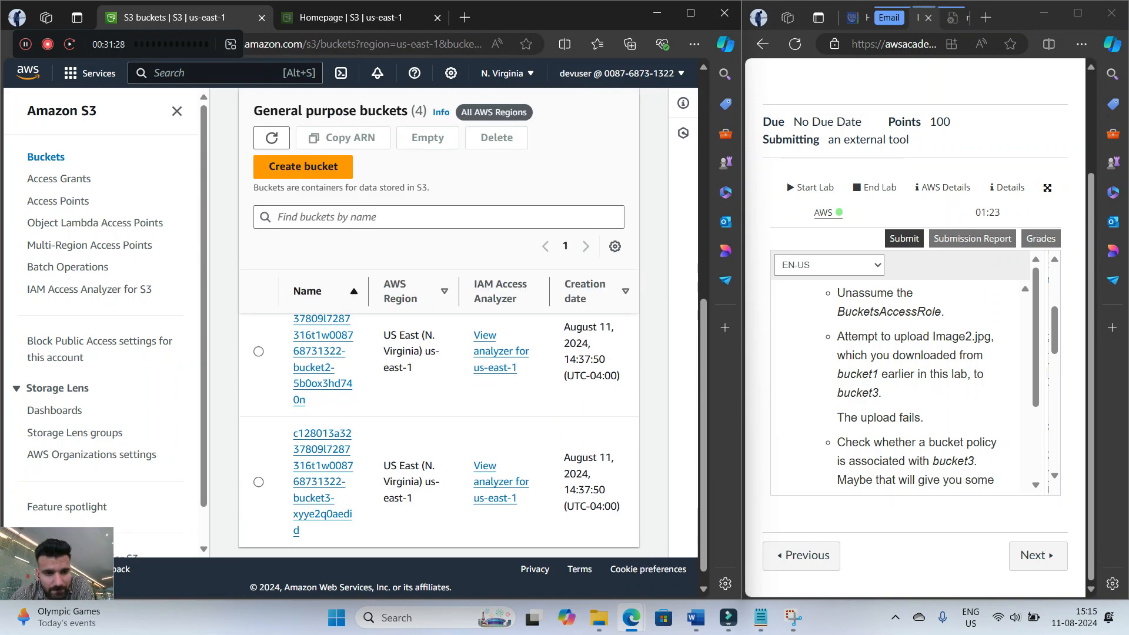
{"action": "left_click", "coordinate": [321, 482]}
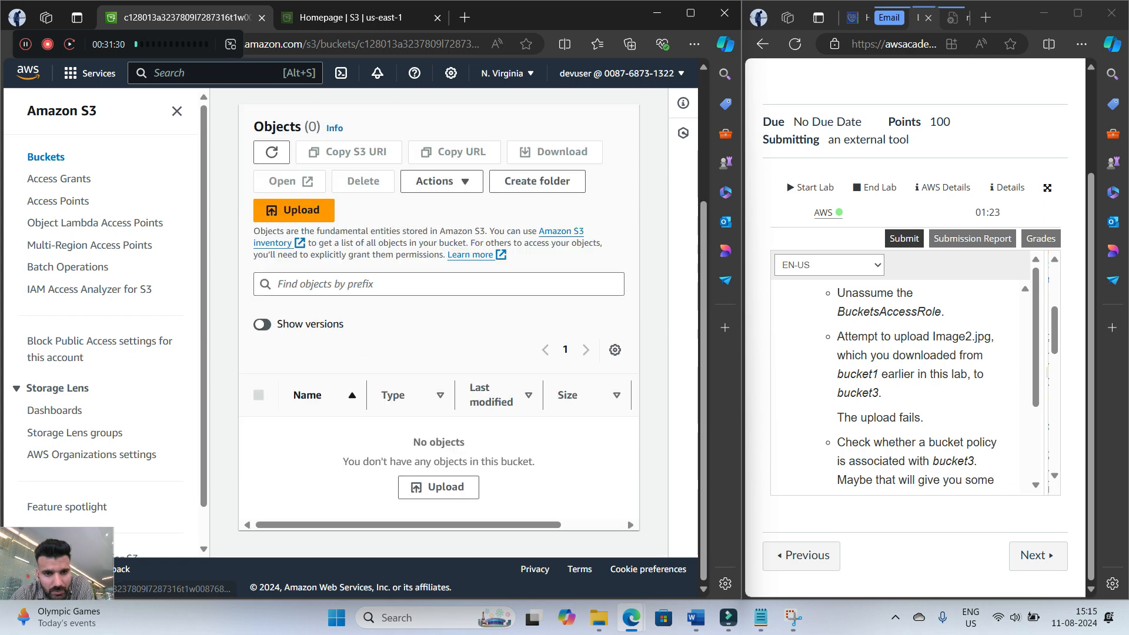
Try to upload Image2.jpg from Downloads to bucket3 as devuser
{"action": "left_click", "coordinate": [294, 210]}
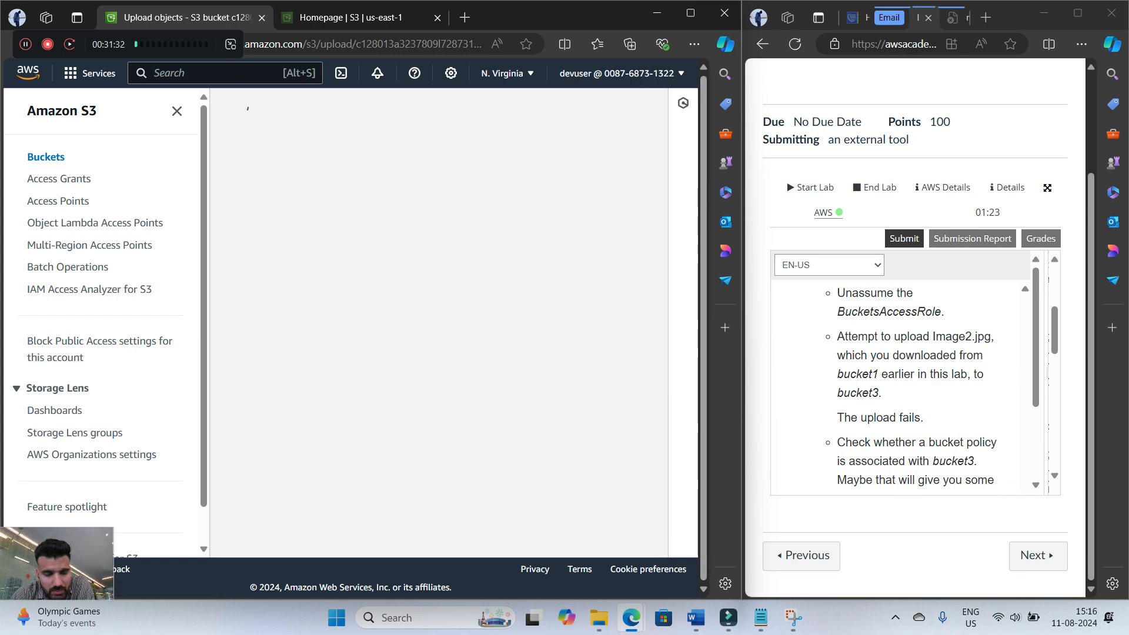
{"action": "left_click", "coordinate": [497, 300]}
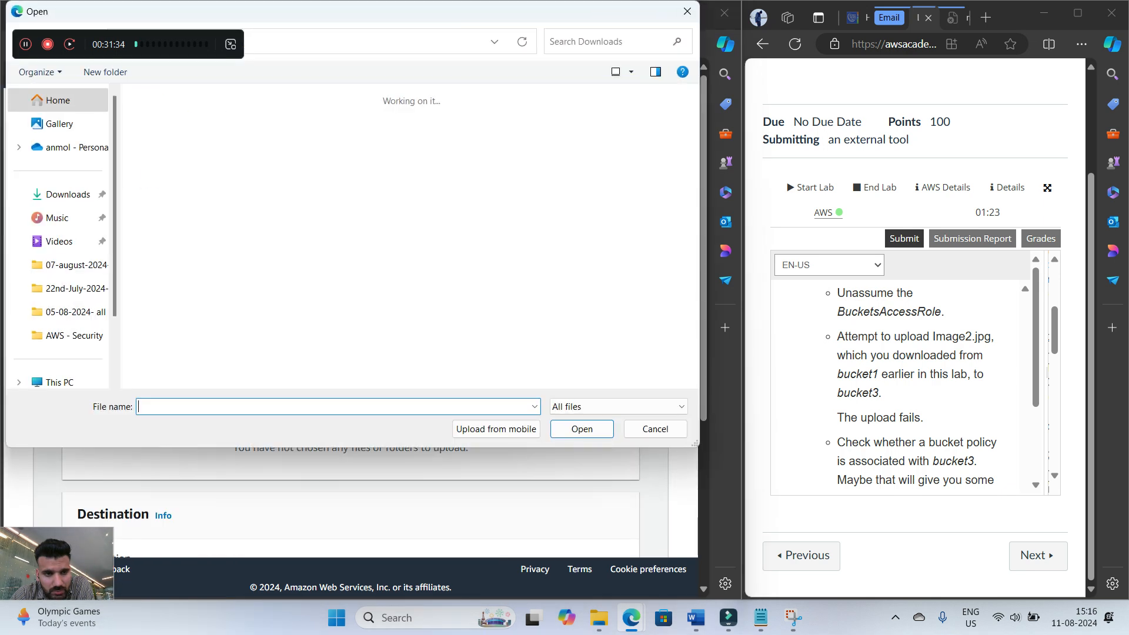
{"action": "left_click", "coordinate": [252, 147]}
{"action": "scroll", "coordinate": [605, 531], "scroll_direction": "down", "scroll_amount": 3}
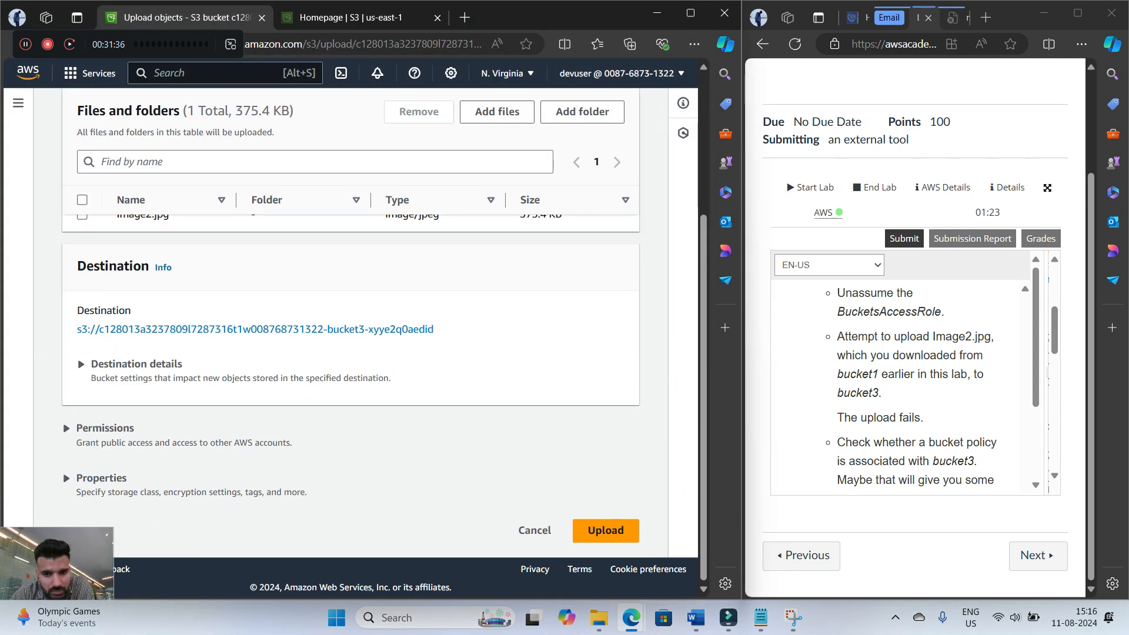
{"action": "left_click", "coordinate": [606, 531]}
{"action": "scroll", "coordinate": [905, 388], "scroll_direction": "down", "scroll_amount": 1}
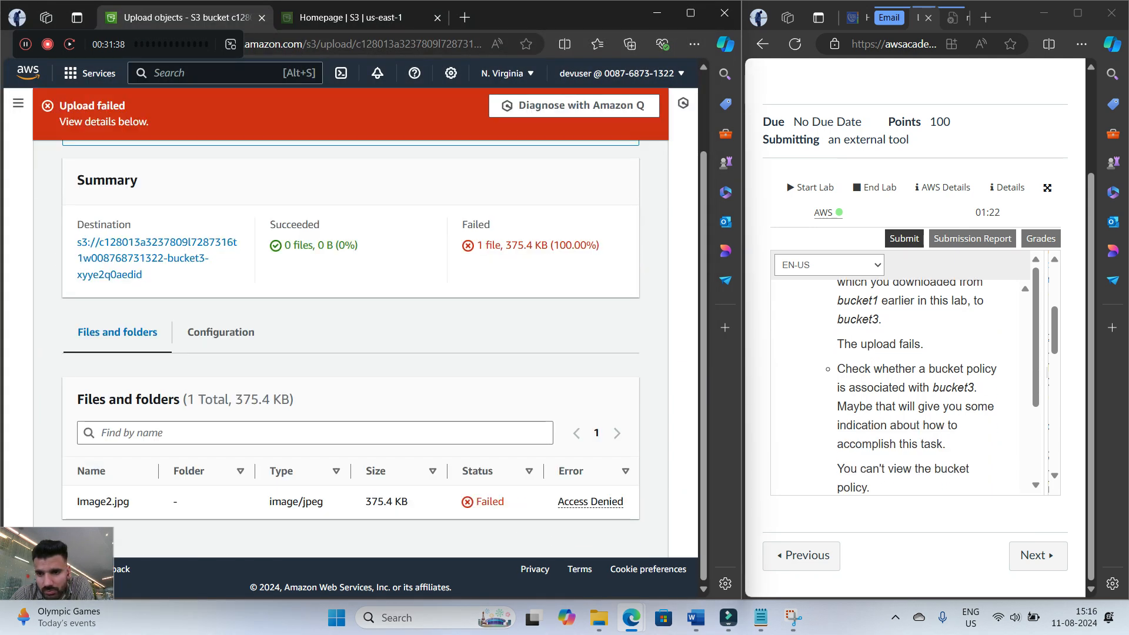
Read the bucket policy check in step 24, close the upload status and open bucket3's permissions
{"action": "scroll", "coordinate": [906, 388], "scroll_direction": "down", "scroll_amount": 1}
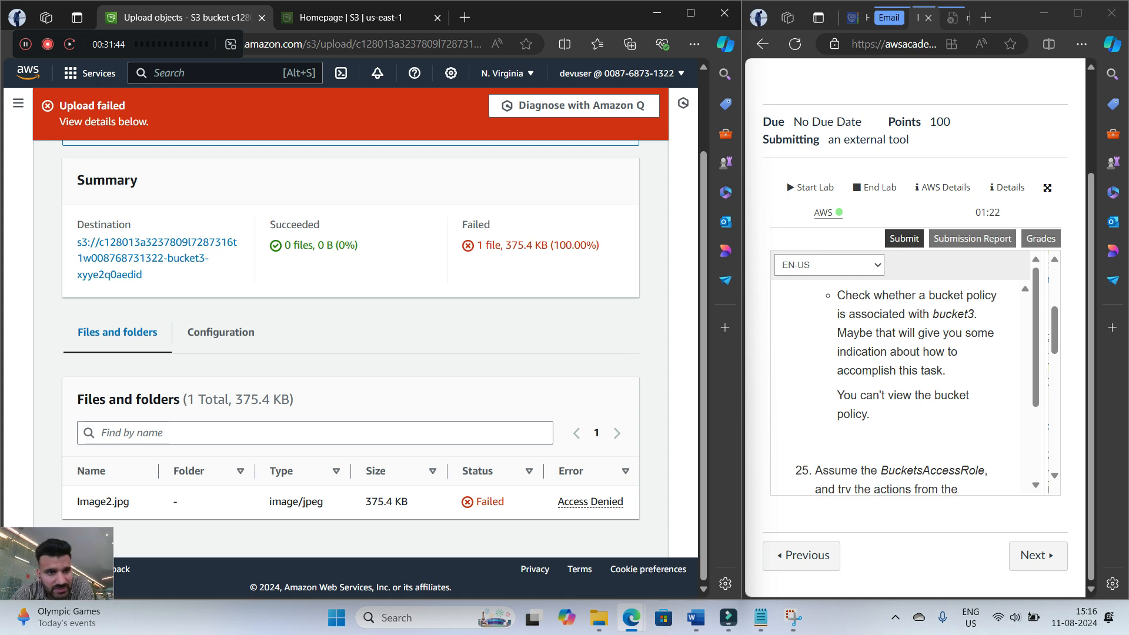
{"action": "scroll", "coordinate": [157, 353], "scroll_direction": "up", "scroll_amount": 2}
{"action": "left_click", "coordinate": [610, 169]}
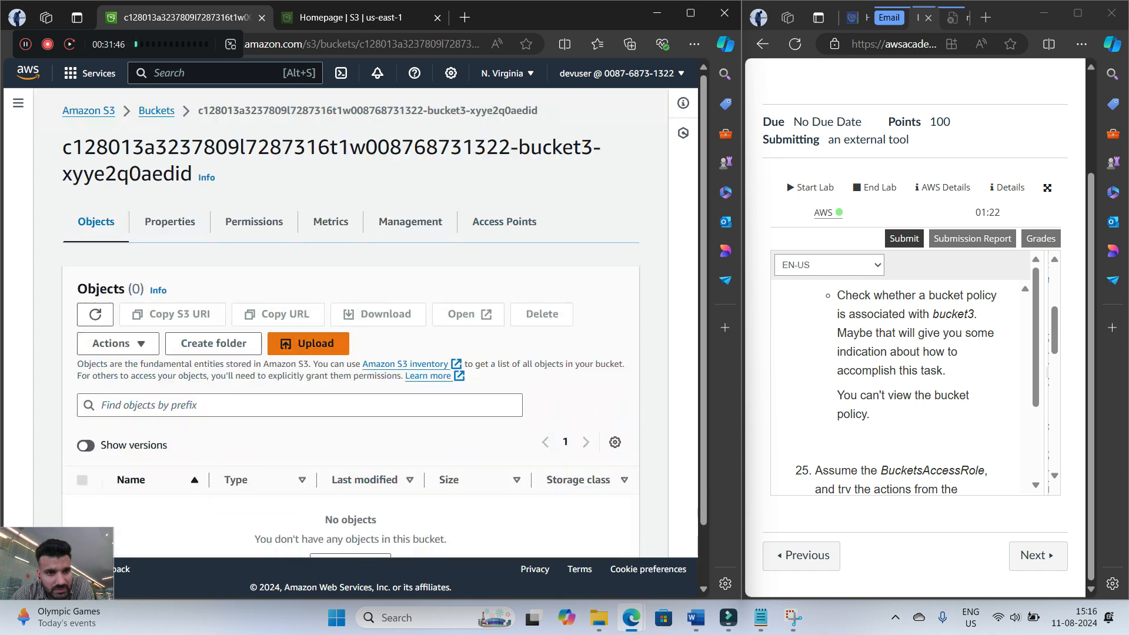
{"action": "left_click", "coordinate": [254, 222]}
Check whether devuser can view bucket3's bucket policy, and read the start of step 25
{"action": "scroll", "coordinate": [265, 294], "scroll_direction": "down", "scroll_amount": 6}
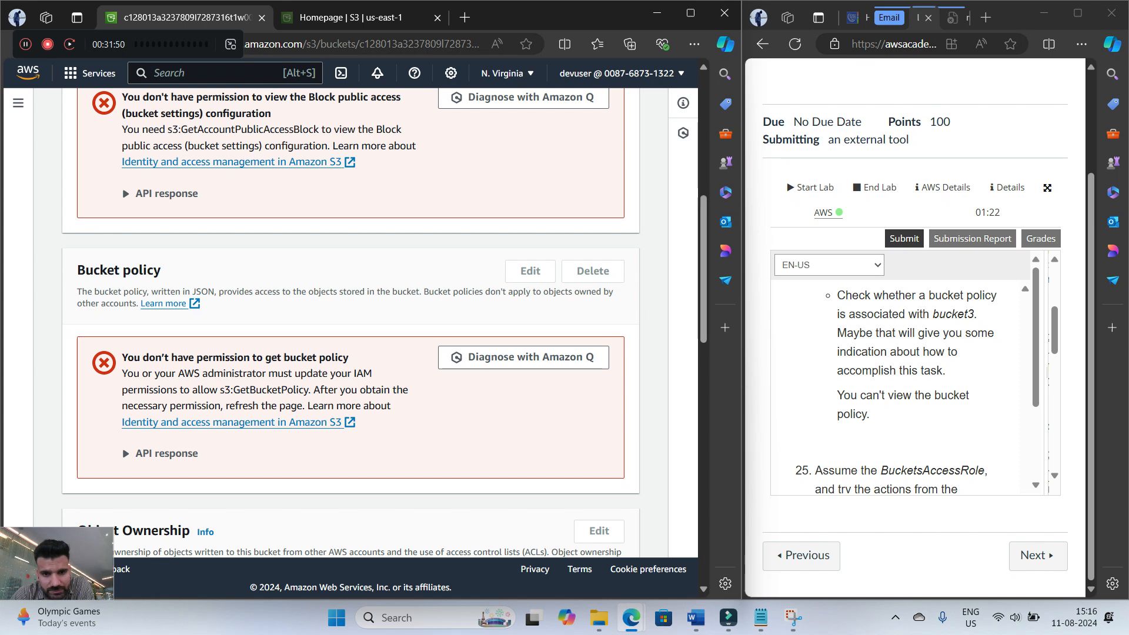
{"action": "scroll", "coordinate": [899, 383], "scroll_direction": "down", "scroll_amount": 2}
{"action": "scroll", "coordinate": [900, 382], "scroll_direction": "up", "scroll_amount": 2}
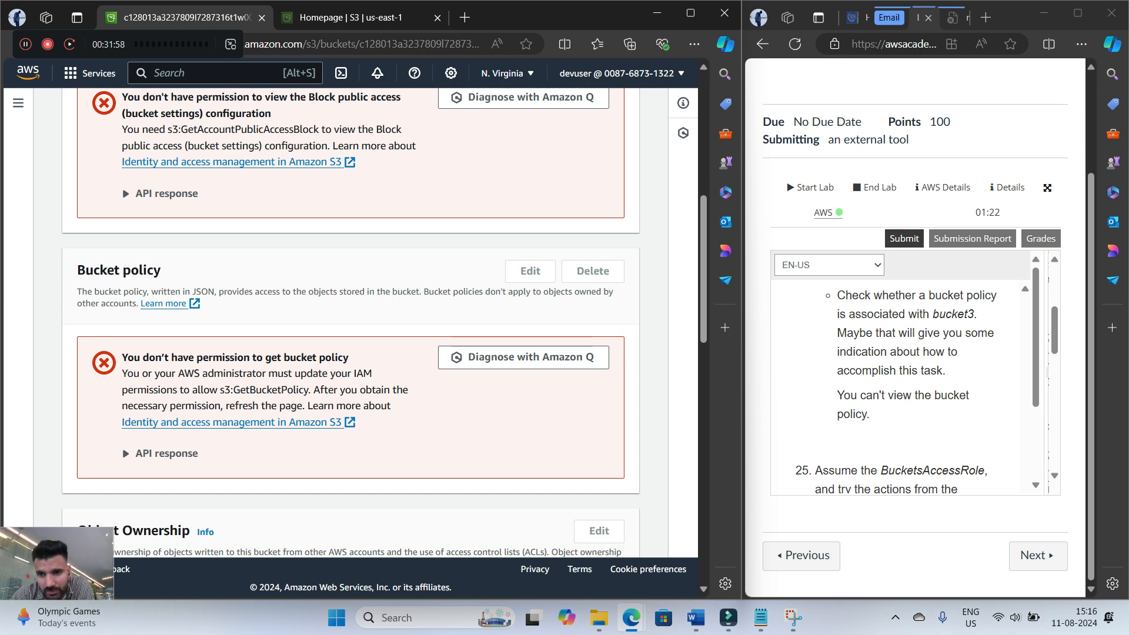
{"action": "scroll", "coordinate": [899, 382], "scroll_direction": "down", "scroll_amount": 2}
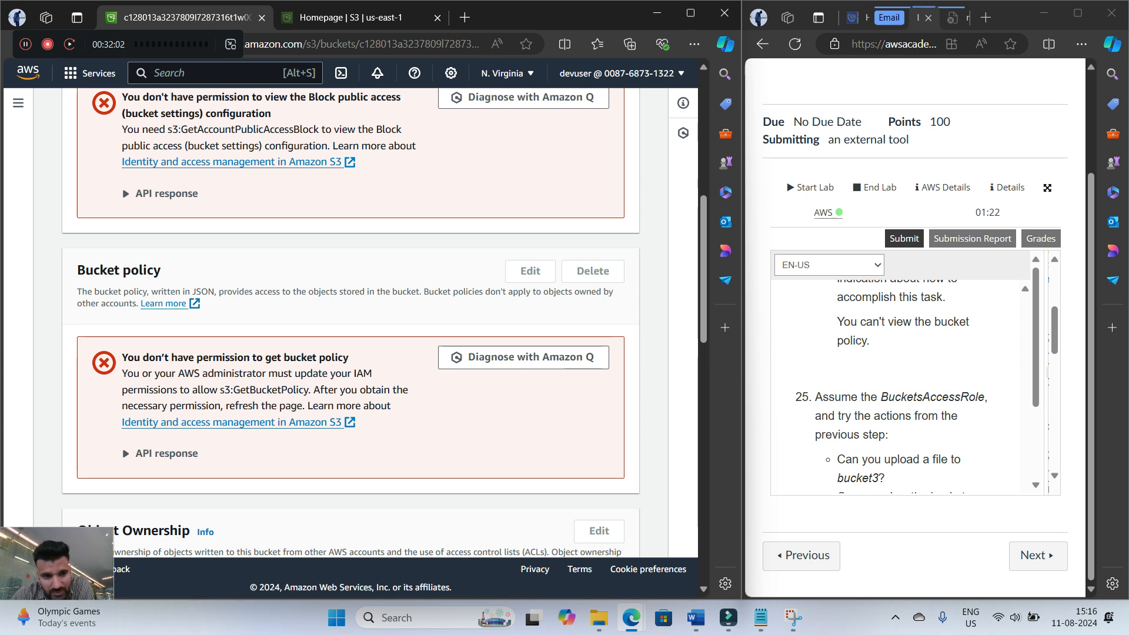
{"action": "scroll", "coordinate": [351, 324], "scroll_direction": "up", "scroll_amount": 6}
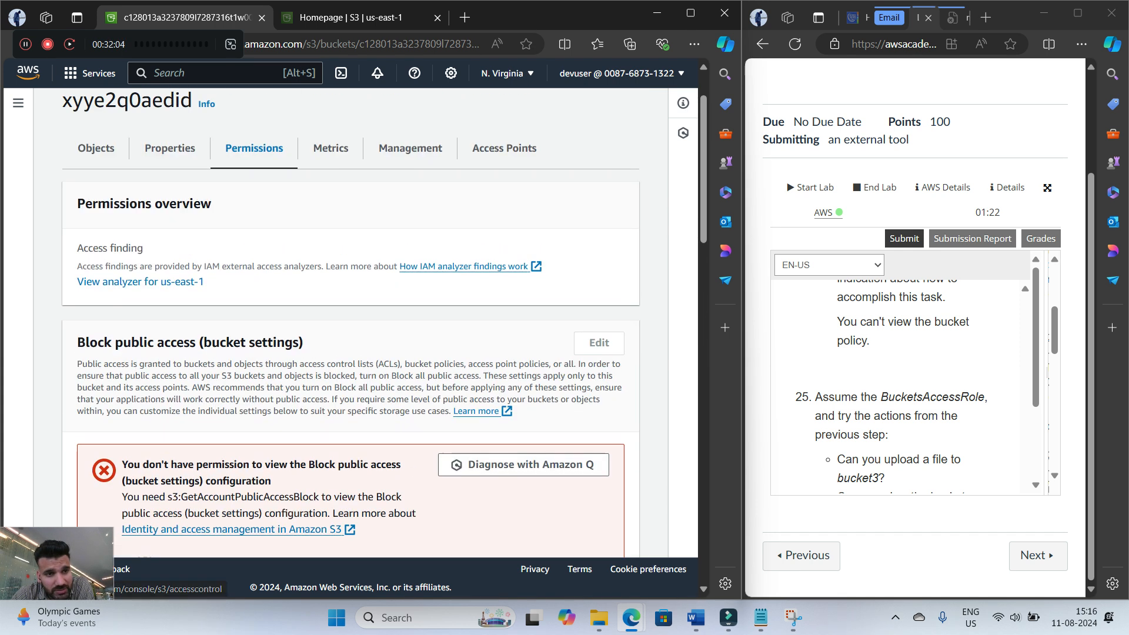
{"action": "scroll", "coordinate": [350, 324], "scroll_direction": "up", "scroll_amount": 2}
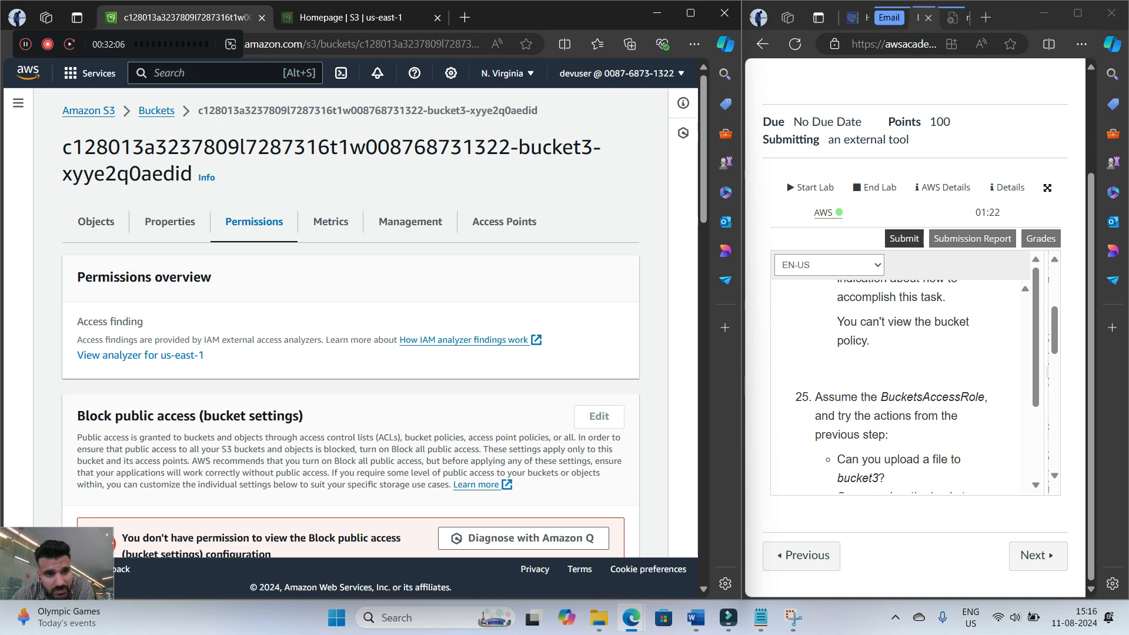
{"action": "scroll", "coordinate": [350, 323], "scroll_direction": "down", "scroll_amount": 10}
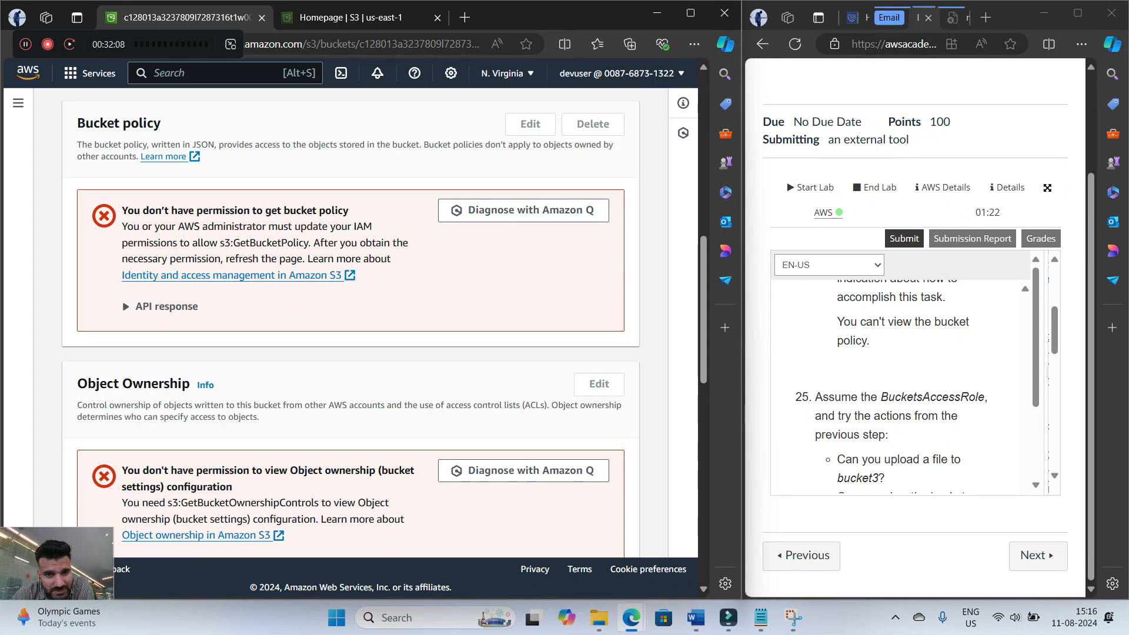
Read the start of step 25 and switch from devuser to the BucketsAccessRole
{"action": "scroll", "coordinate": [351, 323], "scroll_direction": "up", "scroll_amount": 4}
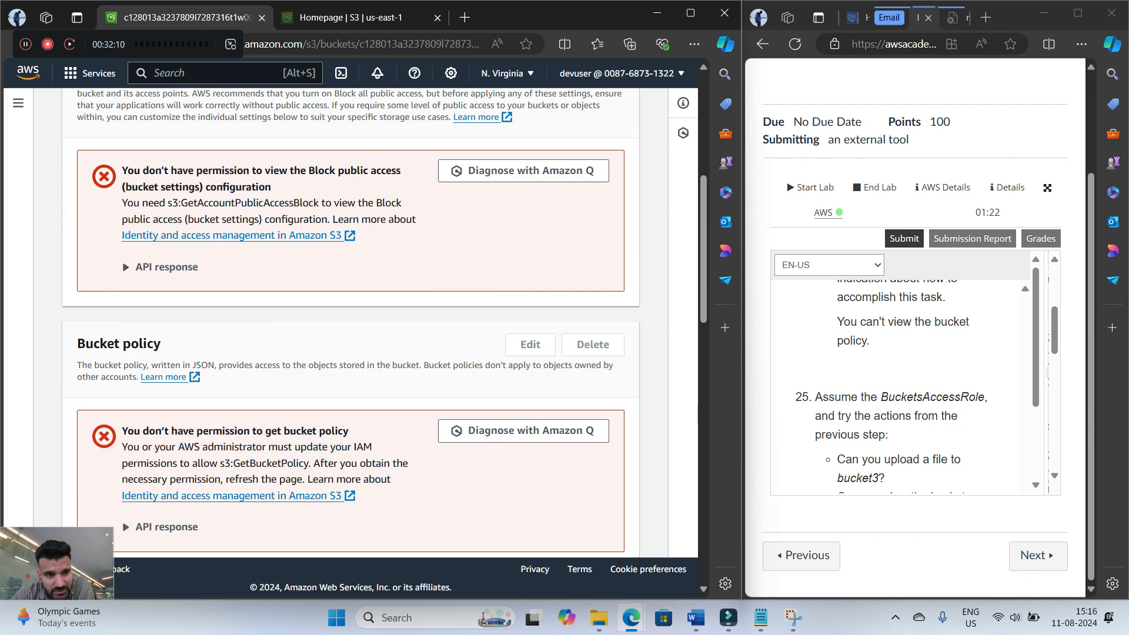
{"action": "scroll", "coordinate": [350, 323], "scroll_direction": "up", "scroll_amount": 6}
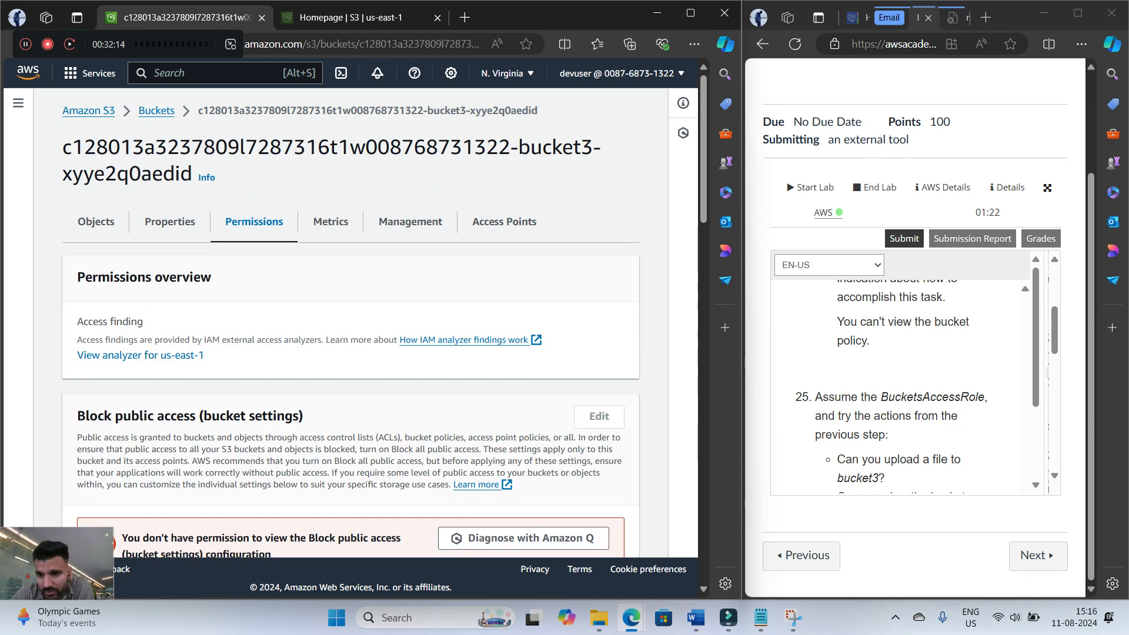
{"action": "scroll", "coordinate": [900, 388], "scroll_direction": "down", "scroll_amount": 2}
{"action": "scroll", "coordinate": [899, 388], "scroll_direction": "up", "scroll_amount": 2}
{"action": "scroll", "coordinate": [900, 388], "scroll_direction": "down", "scroll_amount": 1}
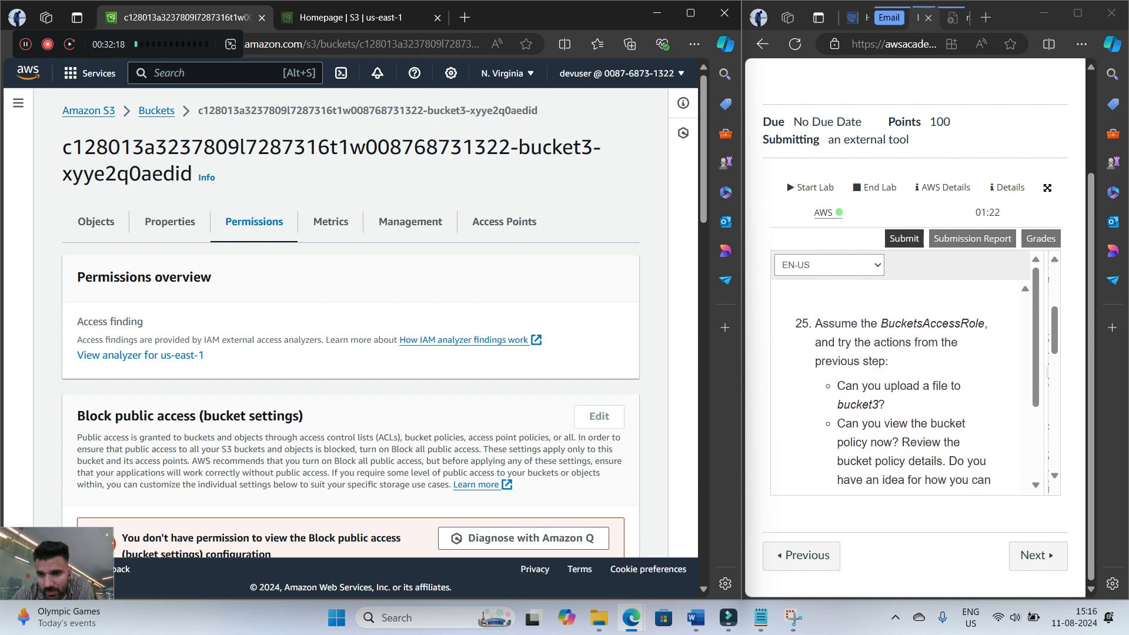
{"action": "scroll", "coordinate": [894, 394], "scroll_direction": "down", "scroll_amount": 1}
{"action": "scroll", "coordinate": [894, 394], "scroll_direction": "up", "scroll_amount": 1}
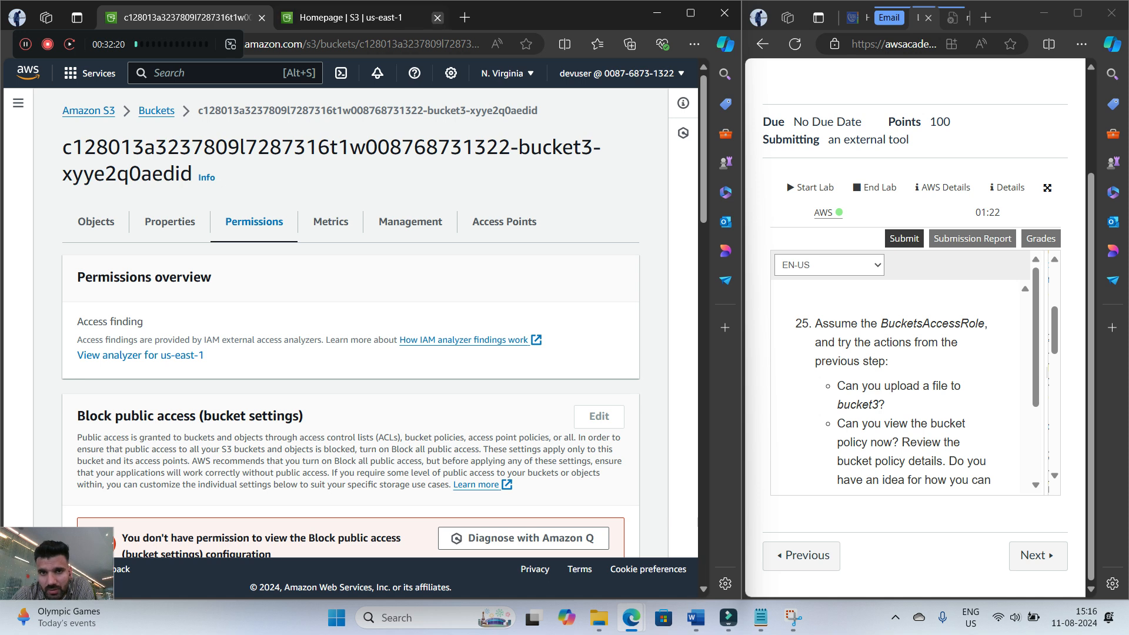
{"action": "left_click", "coordinate": [617, 73]}
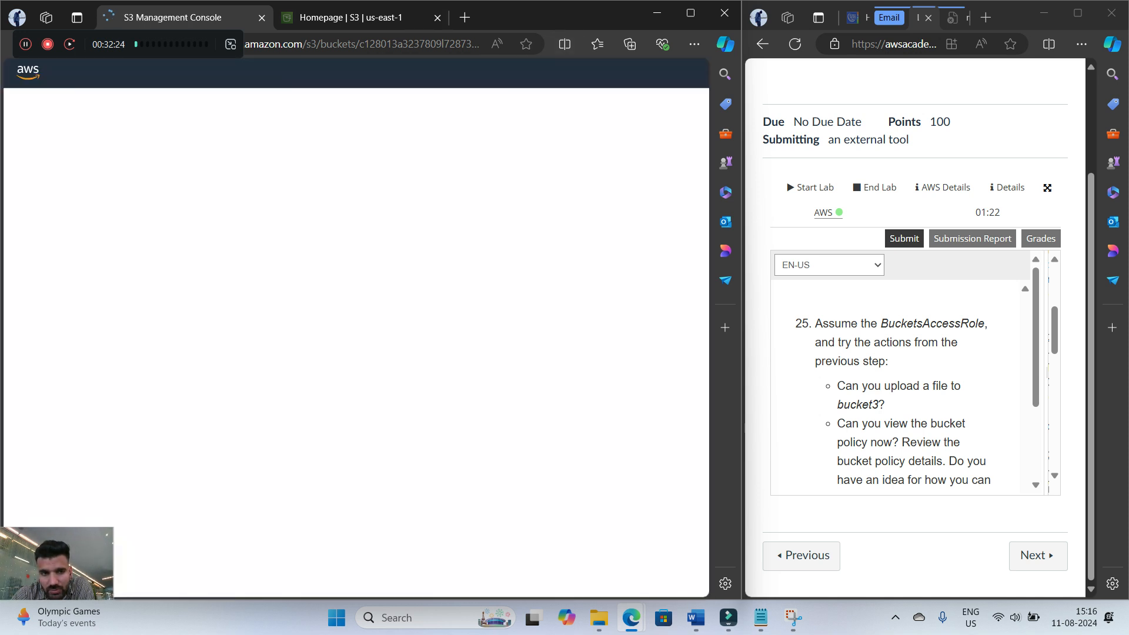
Check whether bucket3's bucket policy can be viewed under the BucketsAccessRole
{"action": "scroll", "coordinate": [439, 329], "scroll_direction": "down", "scroll_amount": 6}
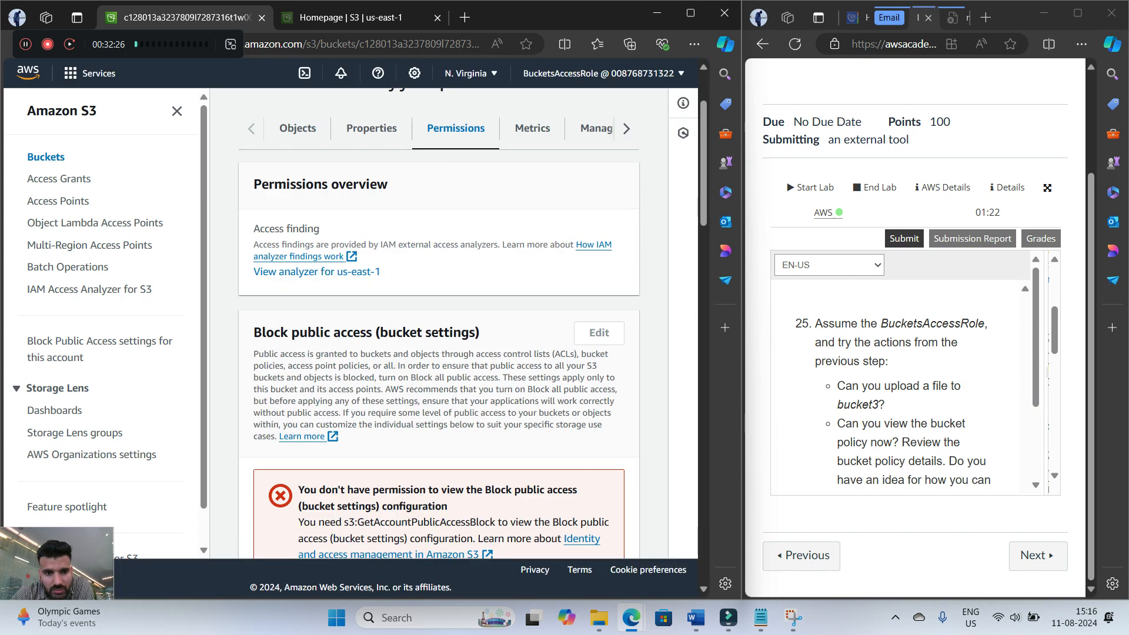
{"action": "scroll", "coordinate": [438, 329], "scroll_direction": "down", "scroll_amount": 1}
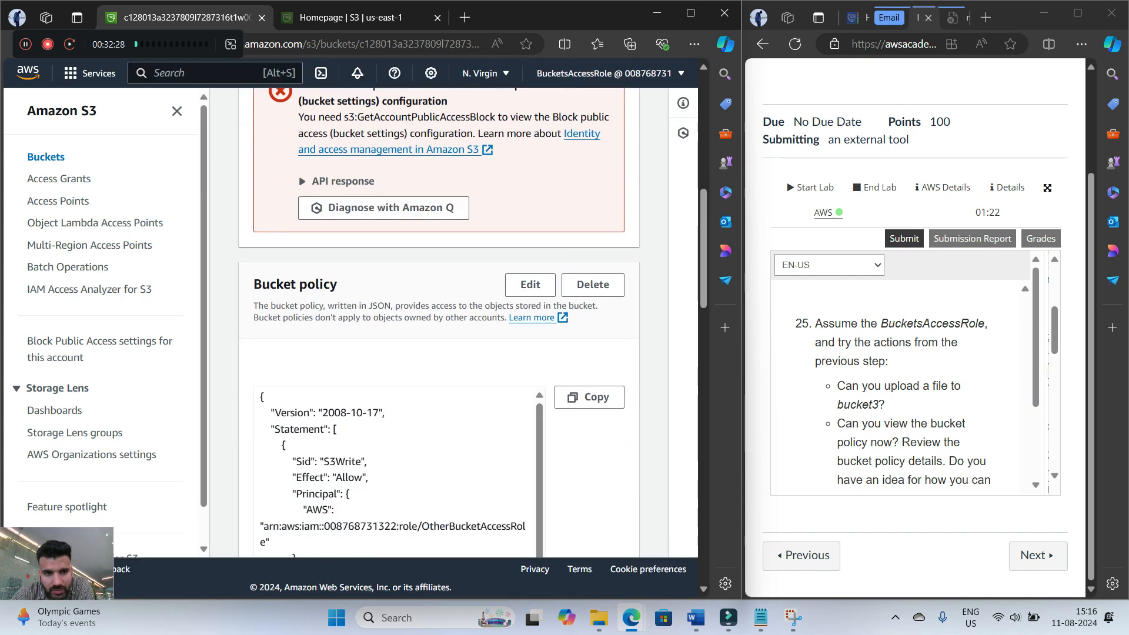
{"action": "scroll", "coordinate": [438, 329], "scroll_direction": "up", "scroll_amount": 2}
{"action": "scroll", "coordinate": [439, 329], "scroll_direction": "up", "scroll_amount": 7}
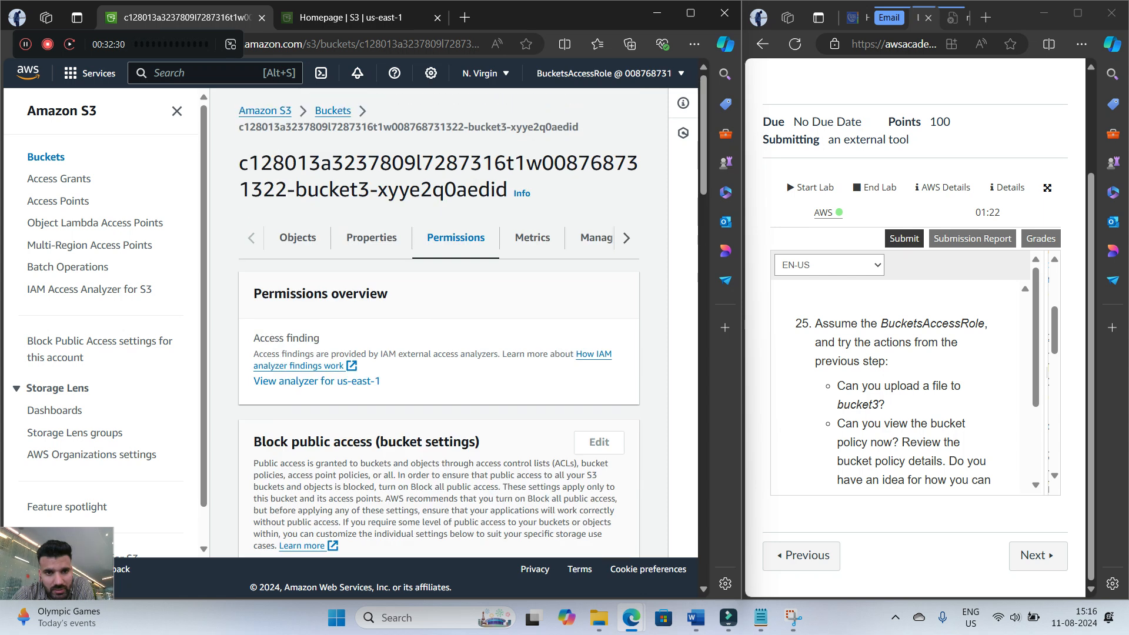
Check bucket3's object list under the BucketsAccessRole and read step 25's questions about uploading Image2.jpg
{"action": "left_click", "coordinate": [298, 237]}
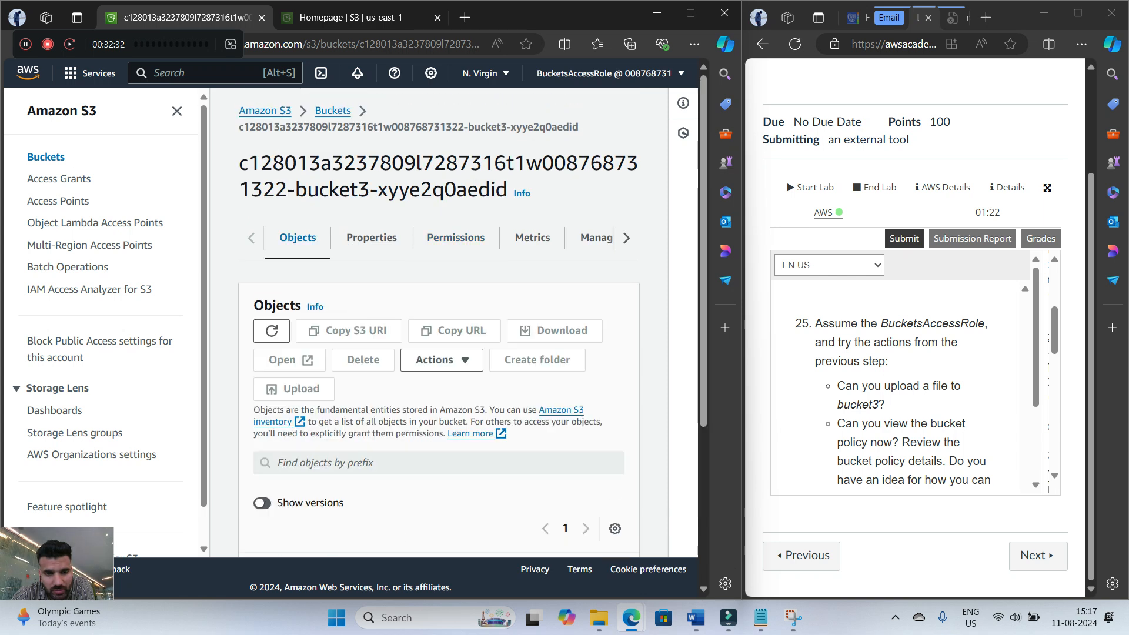
{"action": "scroll", "coordinate": [298, 237], "scroll_direction": "down", "scroll_amount": 3}
{"action": "scroll", "coordinate": [438, 330], "scroll_direction": "up", "scroll_amount": 1}
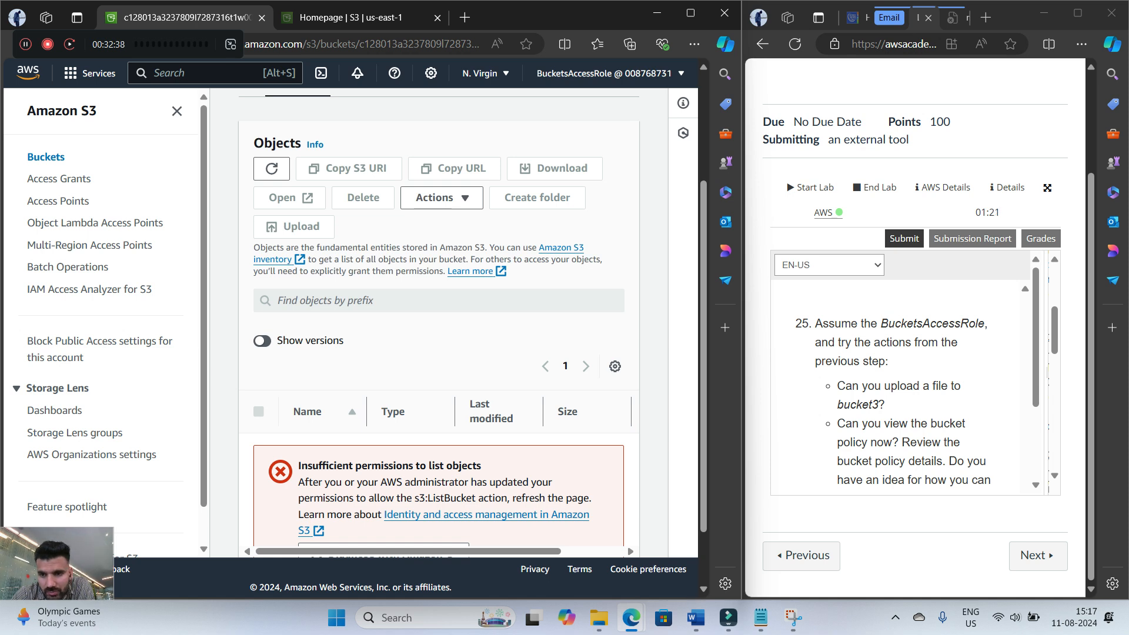
{"action": "scroll", "coordinate": [900, 385], "scroll_direction": "down", "scroll_amount": 1}
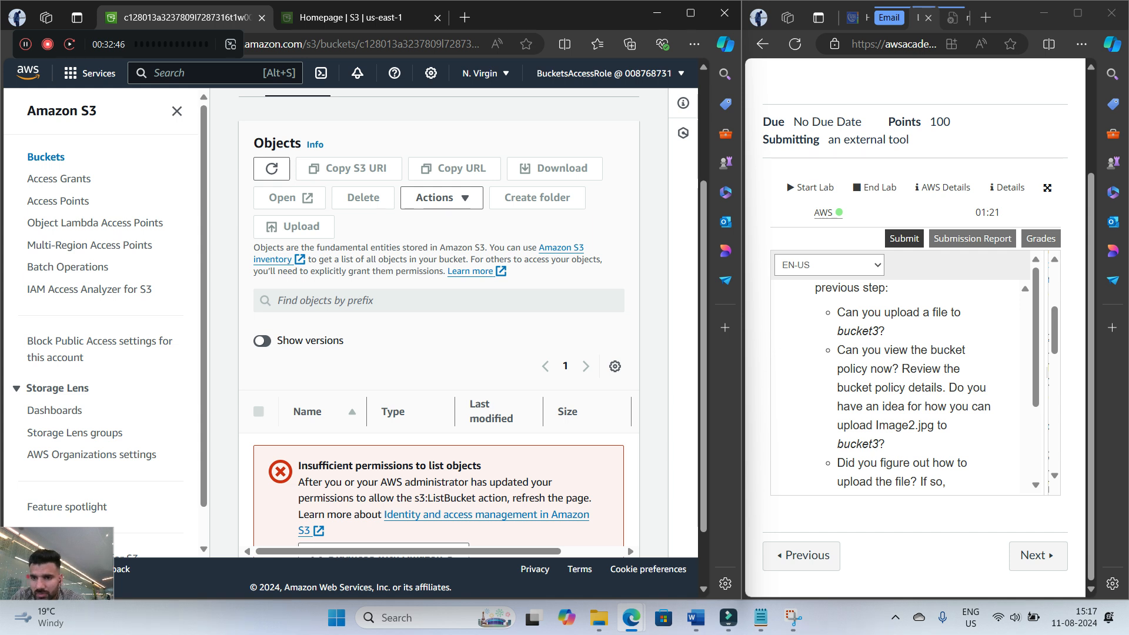
Return to bucket3's permissions and examine the principal, actions and resource of the S3Write statement in the bucket policy
{"action": "scroll", "coordinate": [456, 247], "scroll_direction": "up", "scroll_amount": 3}
{"action": "left_click", "coordinate": [456, 237]}
{"action": "scroll", "coordinate": [456, 247], "scroll_direction": "down", "scroll_amount": 5}
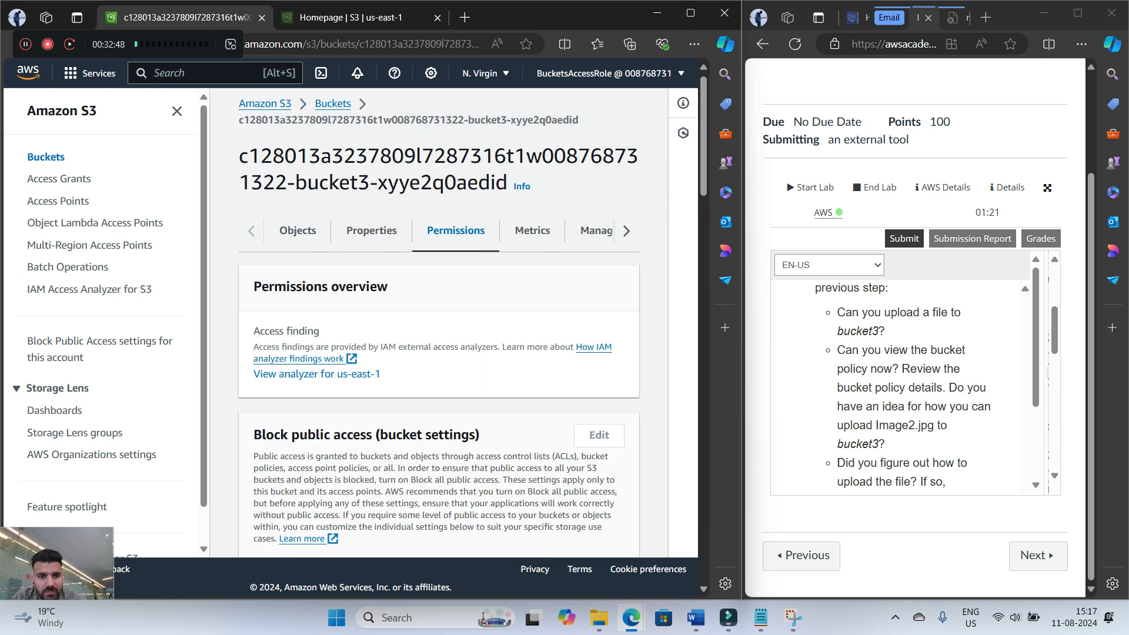
{"action": "scroll", "coordinate": [439, 324], "scroll_direction": "down", "scroll_amount": 4}
{"action": "left_click_drag", "start_coordinate": [320, 315], "coordinate": [368, 316]}
{"action": "scroll", "coordinate": [401, 393], "scroll_direction": "down", "scroll_amount": 2}
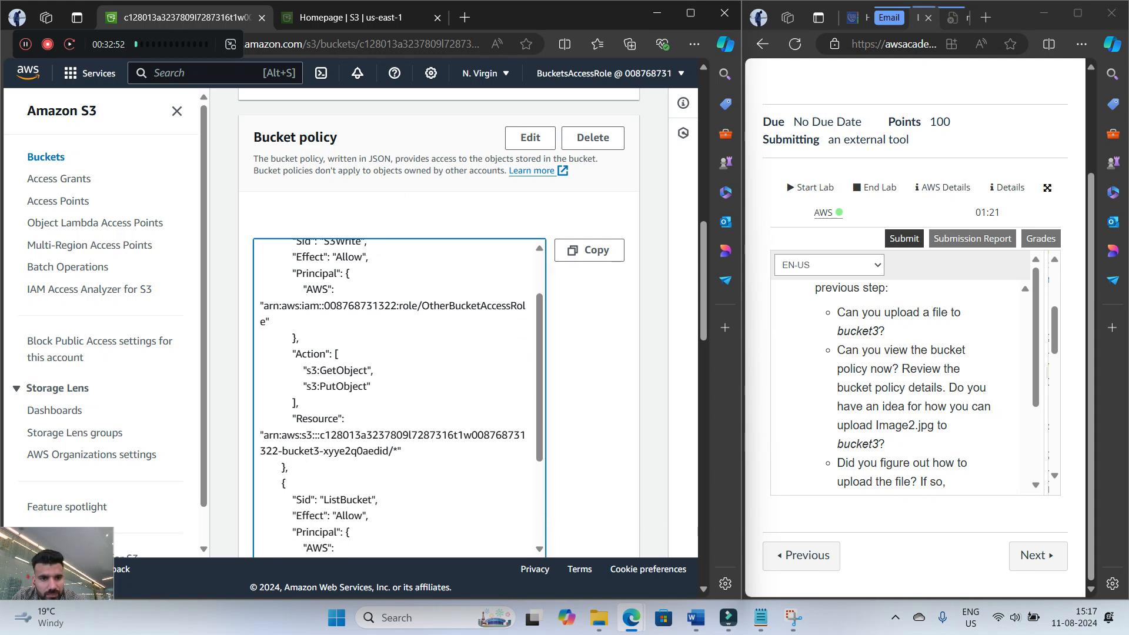
{"action": "scroll", "coordinate": [399, 394], "scroll_direction": "up", "scroll_amount": 2}
{"action": "left_click_drag", "start_coordinate": [321, 315], "coordinate": [368, 316]}
{"action": "scroll", "coordinate": [400, 394], "scroll_direction": "down", "scroll_amount": 4}
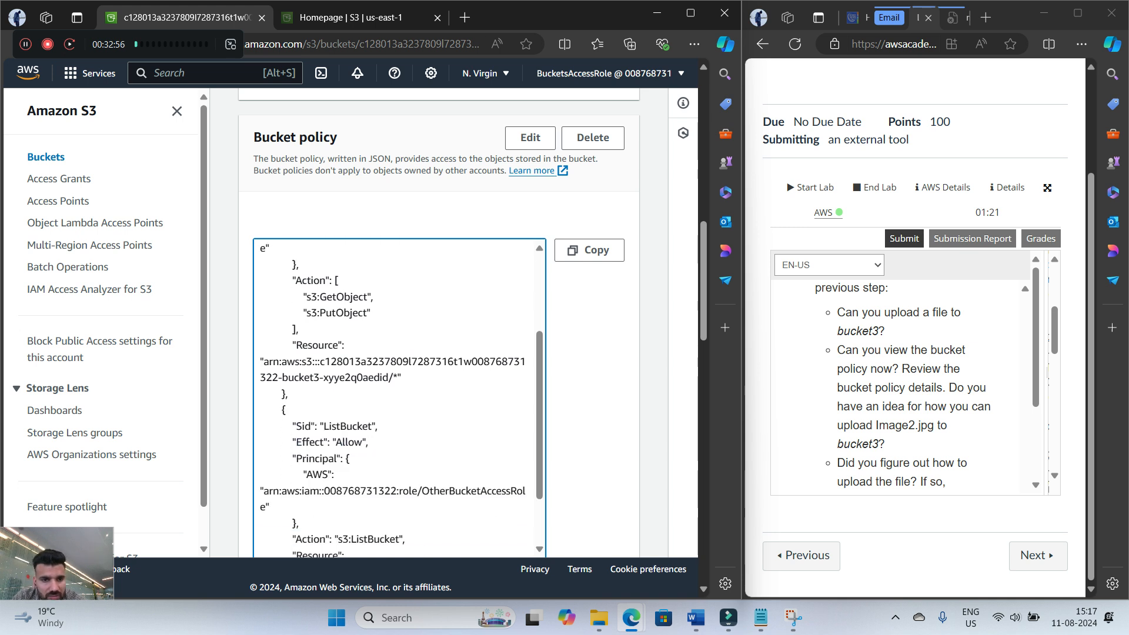
Examine the ListBucket statement of bucket3's policy, including its principal, action and resource
{"action": "left_click_drag", "start_coordinate": [324, 426], "coordinate": [377, 426]}
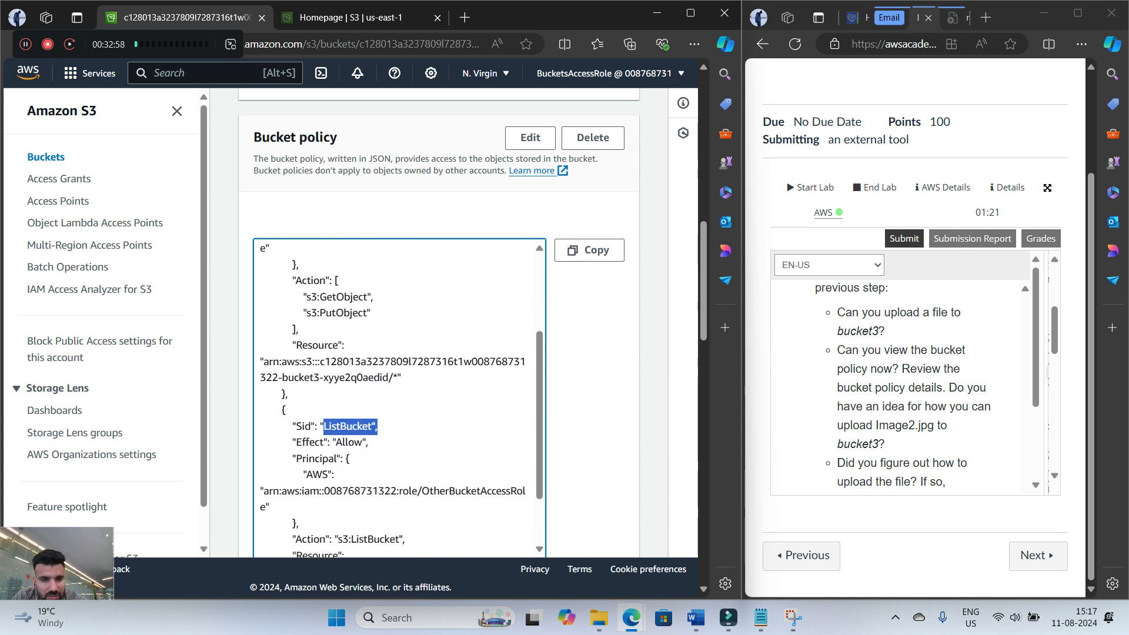
{"action": "scroll", "coordinate": [399, 400], "scroll_direction": "down", "scroll_amount": 2}
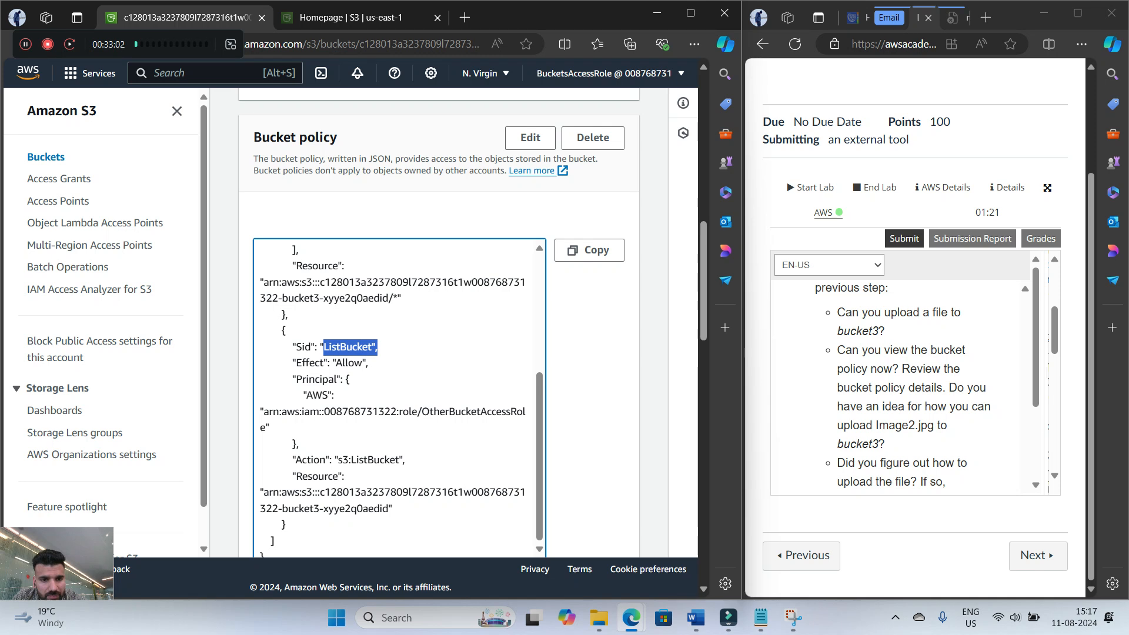
{"action": "scroll", "coordinate": [438, 324], "scroll_direction": "down", "scroll_amount": 2}
{"action": "scroll", "coordinate": [399, 256], "scroll_direction": "up", "scroll_amount": 4}
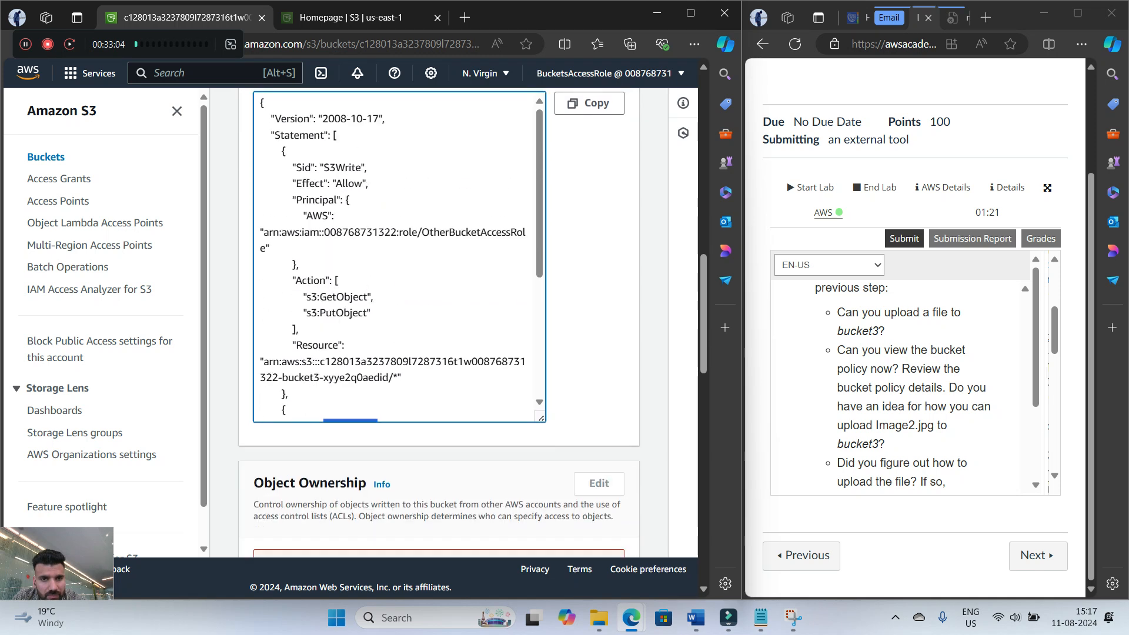
{"action": "scroll", "coordinate": [438, 323], "scroll_direction": "up", "scroll_amount": 5}
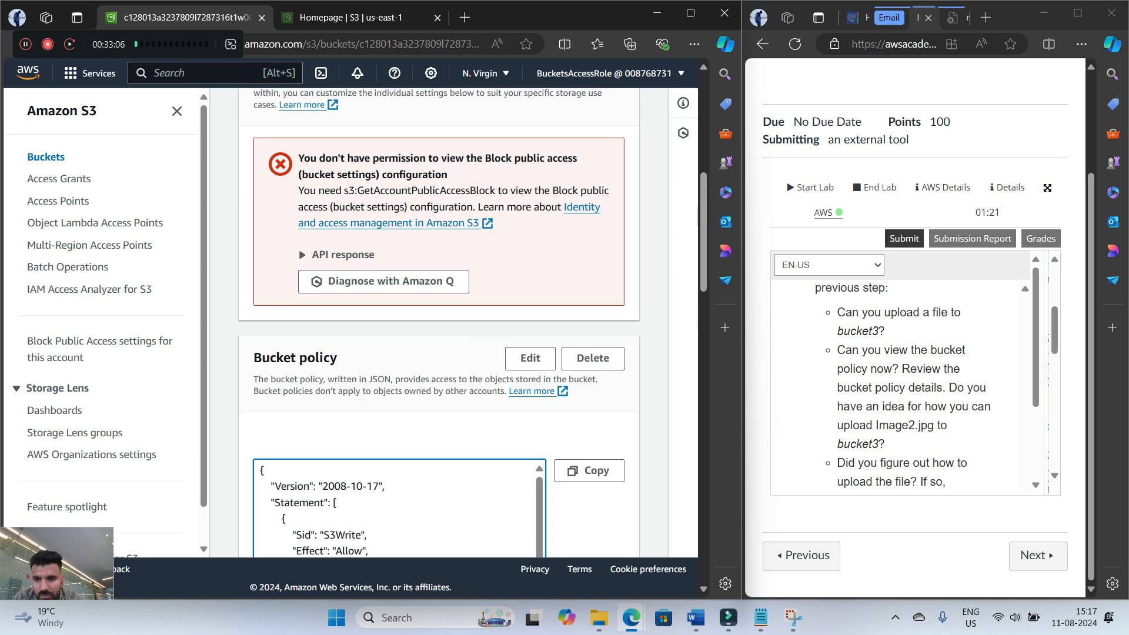
Read the end of step 25 and highlight the Resource entry of the S3Write statement in bucket3's policy
{"action": "scroll", "coordinate": [903, 382], "scroll_direction": "down", "scroll_amount": 2}
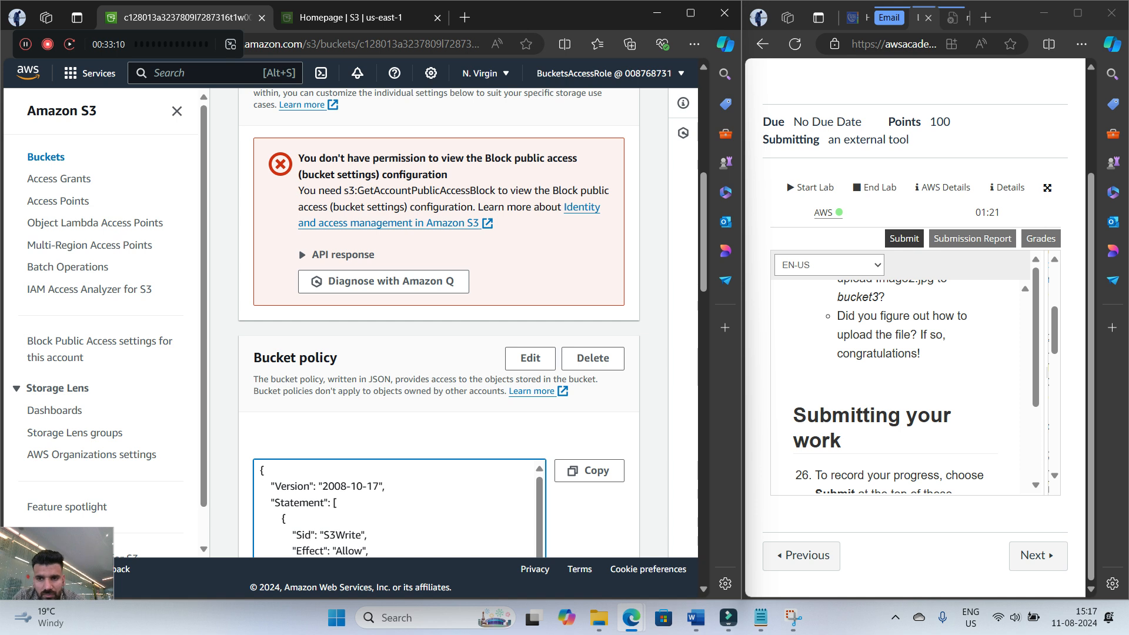
{"action": "scroll", "coordinate": [400, 382], "scroll_direction": "down", "scroll_amount": 3}
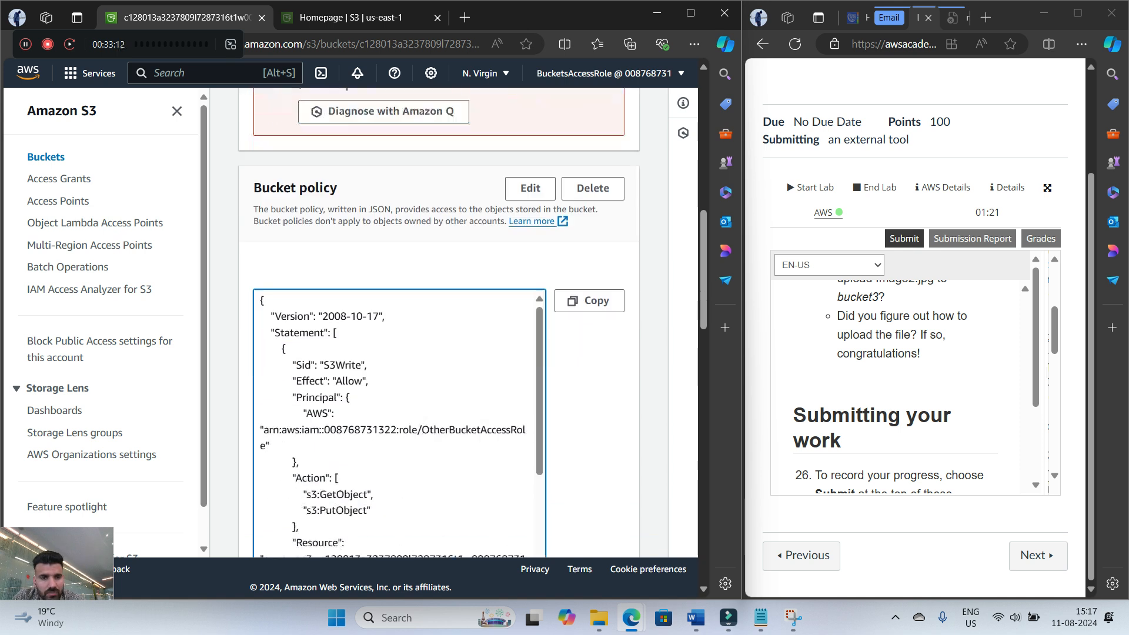
{"action": "scroll", "coordinate": [400, 382], "scroll_direction": "down", "scroll_amount": 2}
{"action": "left_click_drag", "start_coordinate": [339, 377], "coordinate": [345, 377]}
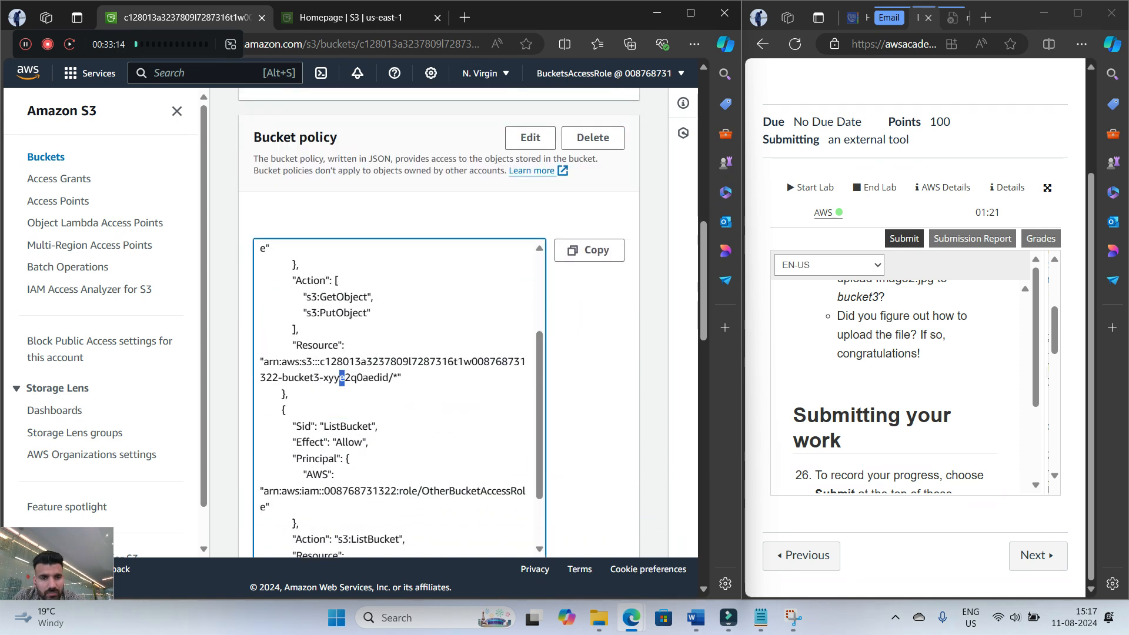
{"action": "triple_click", "coordinate": [342, 378]}
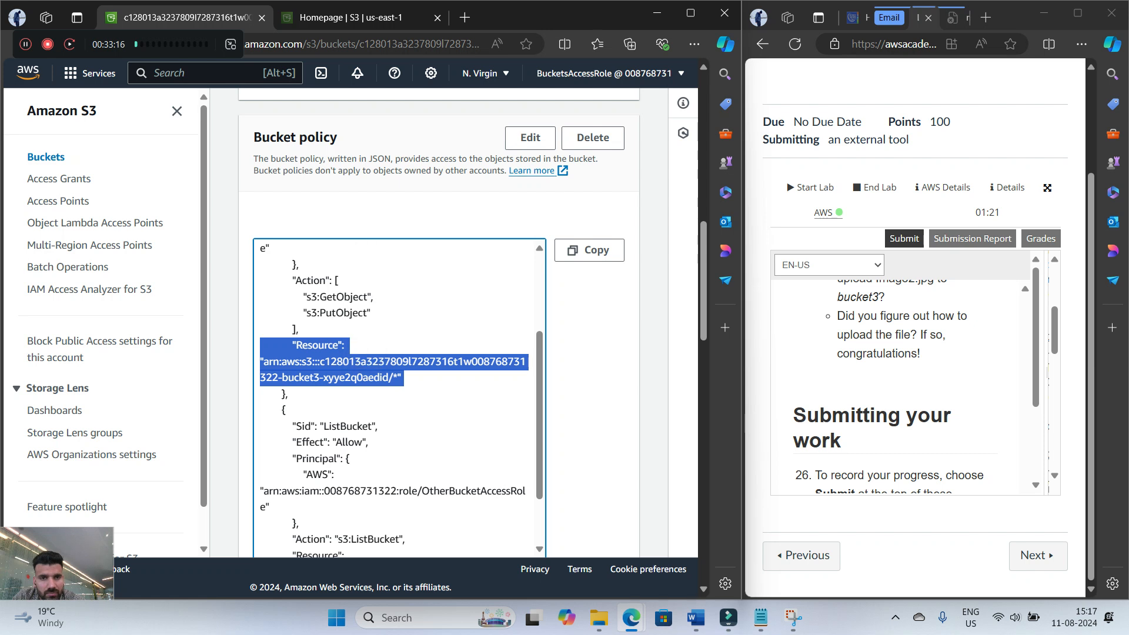
Open bucket3's policy for editing and look through the statements and validation area of the editor
{"action": "left_click", "coordinate": [530, 137]}
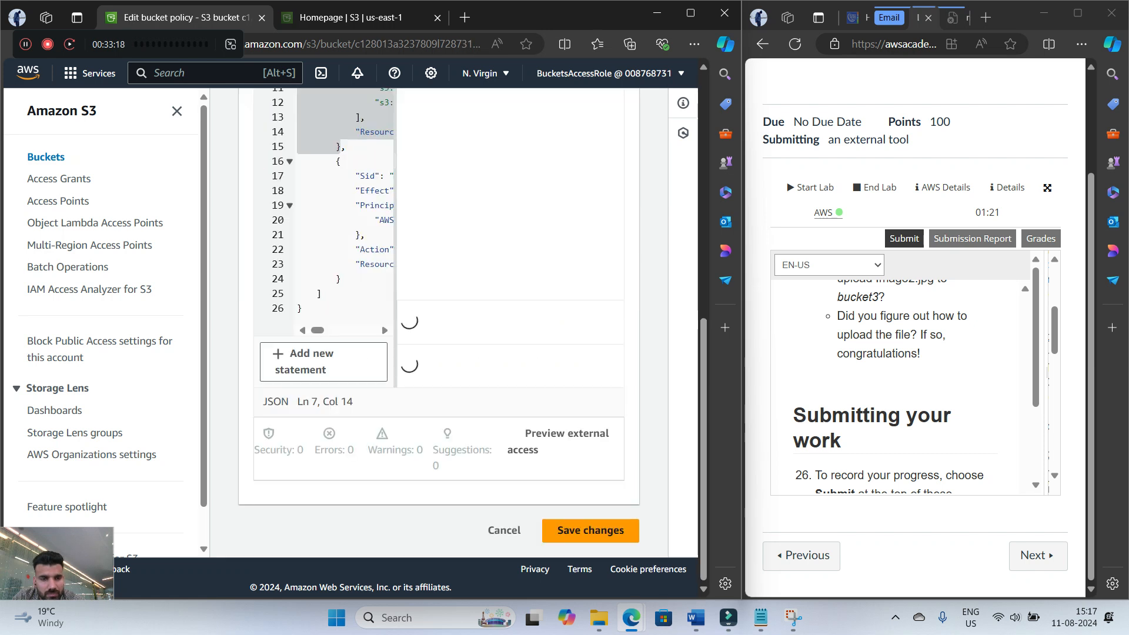
{"action": "scroll", "coordinate": [439, 323], "scroll_direction": "up", "scroll_amount": 6}
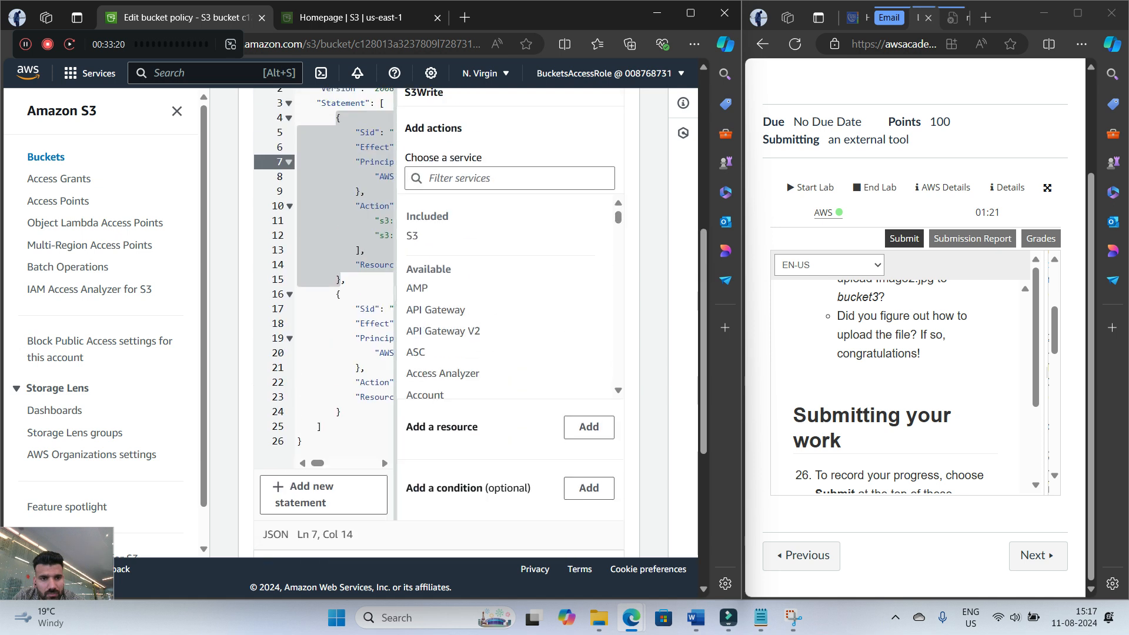
{"action": "scroll", "coordinate": [439, 322], "scroll_direction": "down", "scroll_amount": 7}
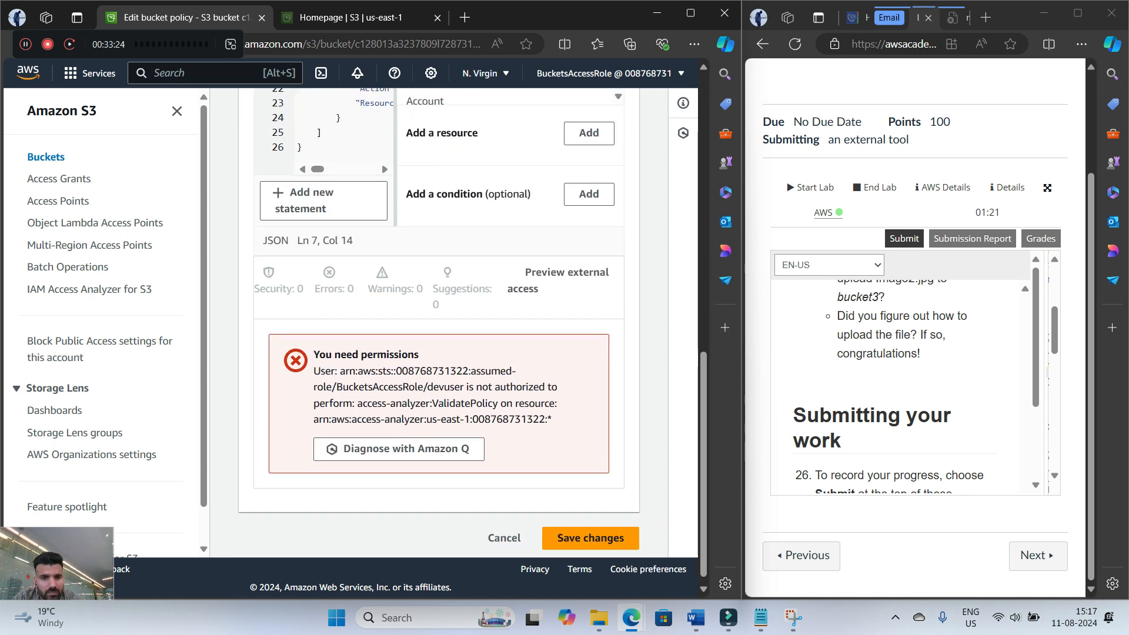
{"action": "scroll", "coordinate": [438, 323], "scroll_direction": "up", "scroll_amount": 8}
Leave the policy editor without saving, reopen bucket3 from the bucket list and review its bucket policy again
{"action": "left_click", "coordinate": [333, 111]}
{"action": "scroll", "coordinate": [439, 322], "scroll_direction": "down", "scroll_amount": 8}
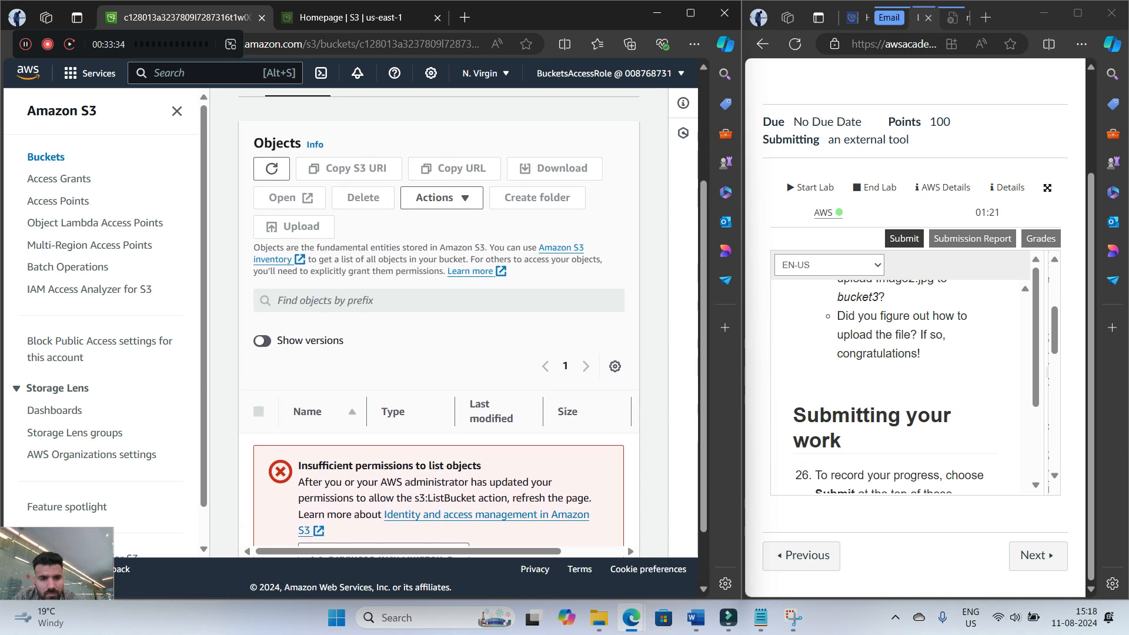
{"action": "scroll", "coordinate": [446, 294], "scroll_direction": "up", "scroll_amount": 3}
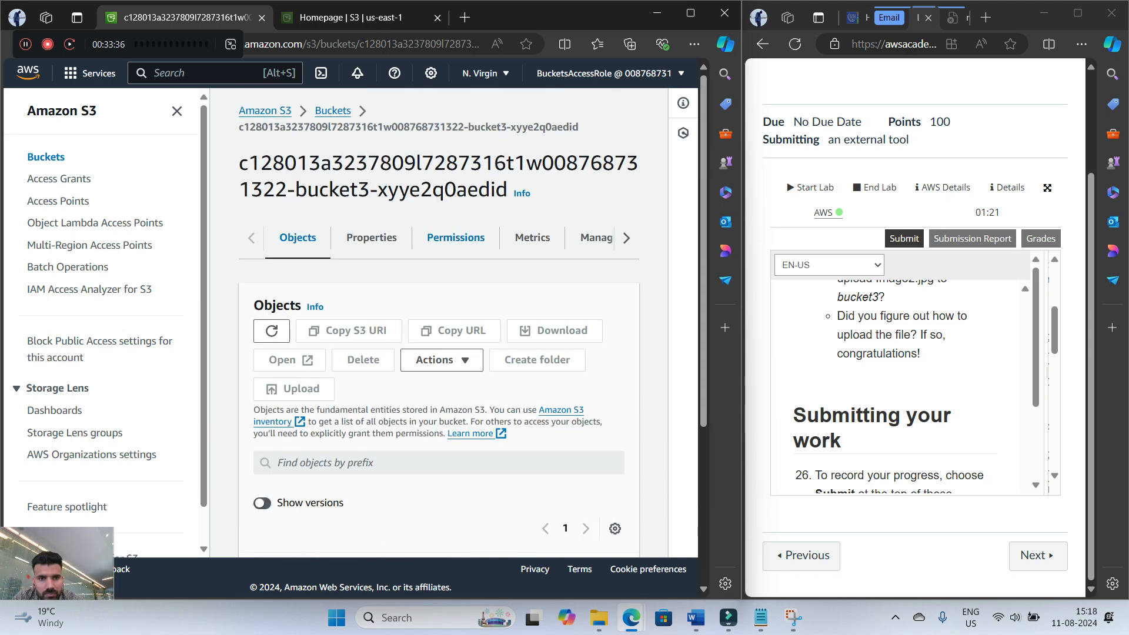
{"action": "left_click", "coordinate": [456, 237]}
{"action": "scroll", "coordinate": [438, 324], "scroll_direction": "down", "scroll_amount": 8}
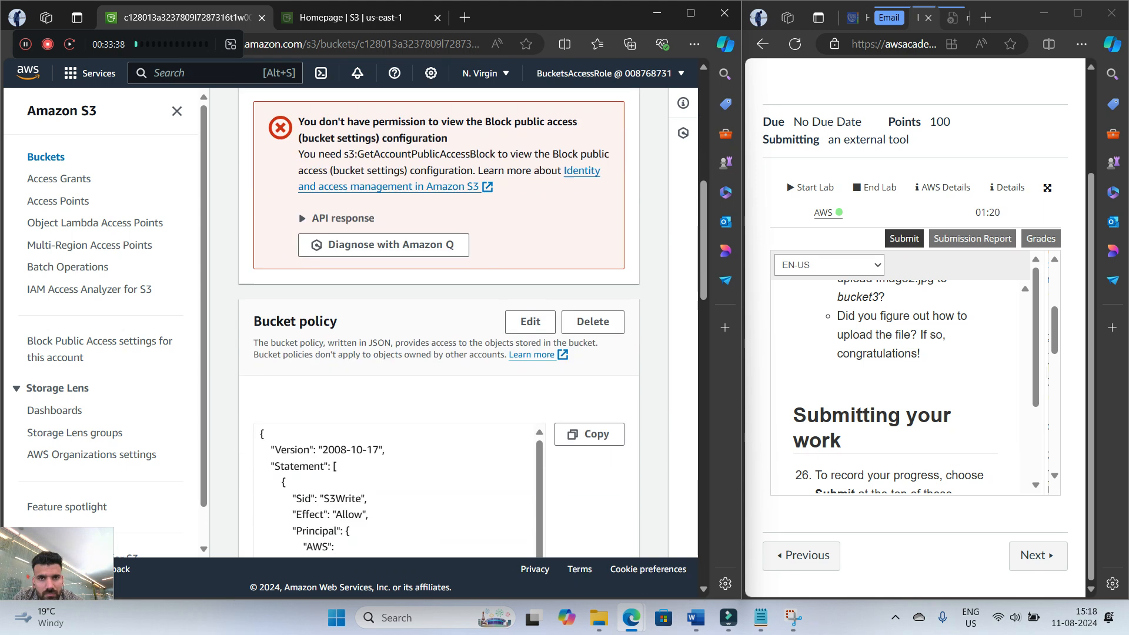
{"action": "scroll", "coordinate": [394, 458], "scroll_direction": "down", "scroll_amount": 5}
{"action": "scroll", "coordinate": [394, 353], "scroll_direction": "up", "scroll_amount": 8}
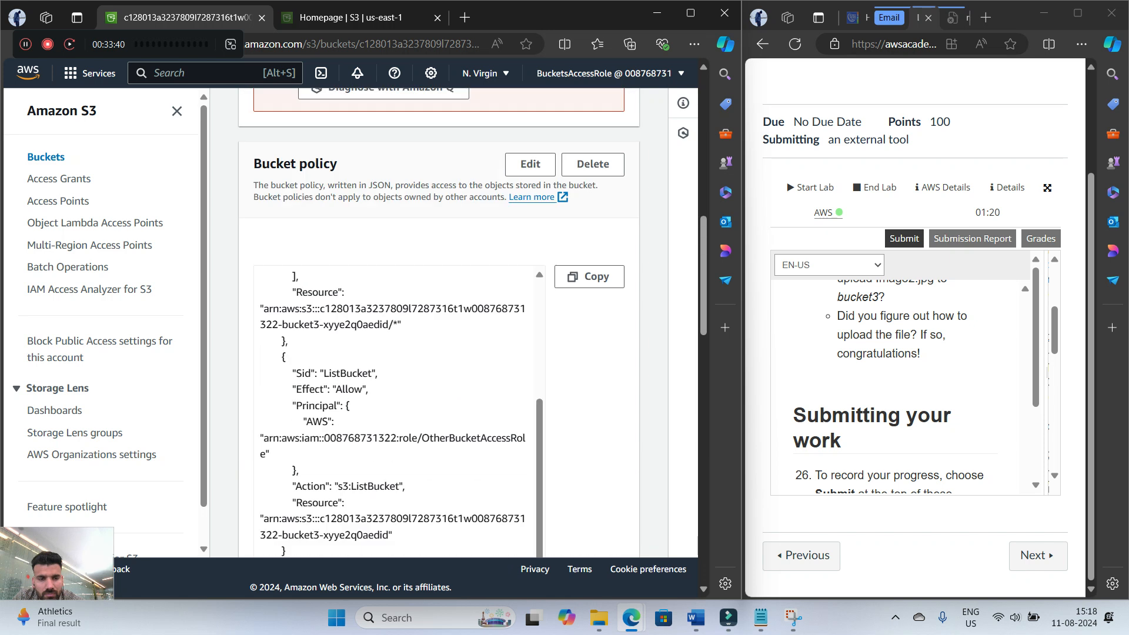
{"action": "scroll", "coordinate": [438, 324], "scroll_direction": "up", "scroll_amount": 5}
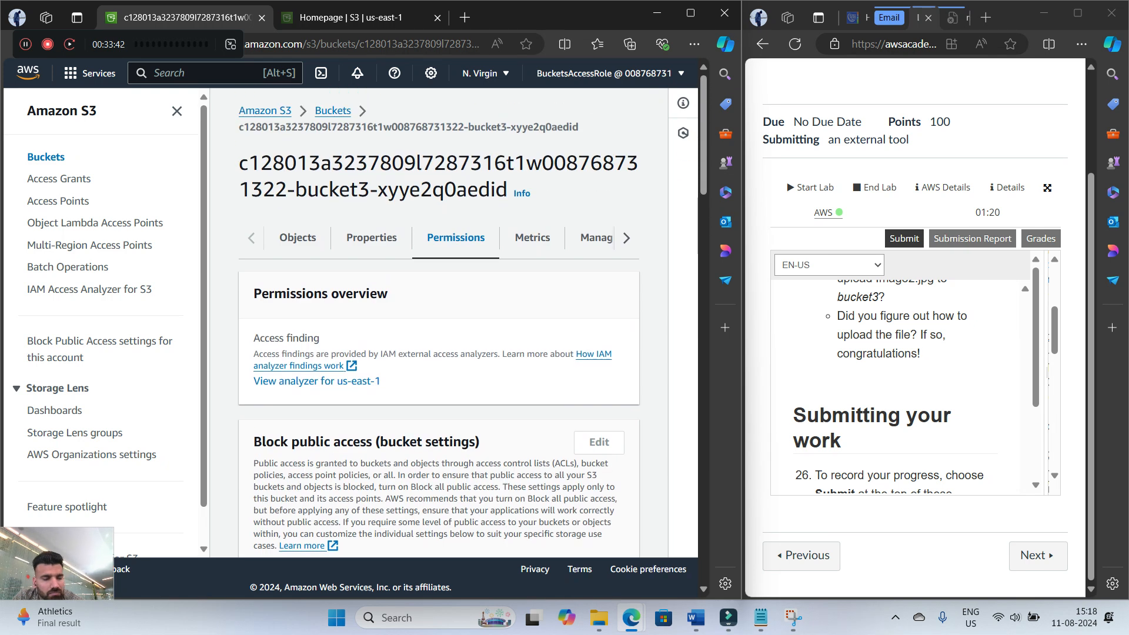
Check bucket3's object list again and read the work submission instructions in steps 26 and 27
{"action": "left_click", "coordinate": [298, 238]}
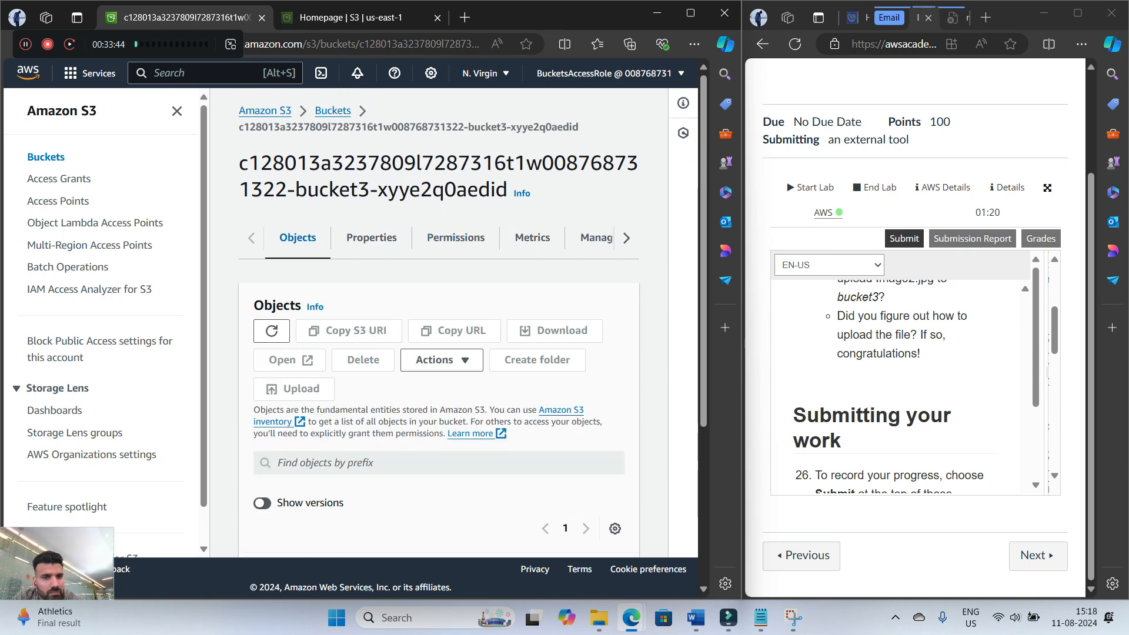
{"action": "scroll", "coordinate": [439, 324], "scroll_direction": "down", "scroll_amount": 5}
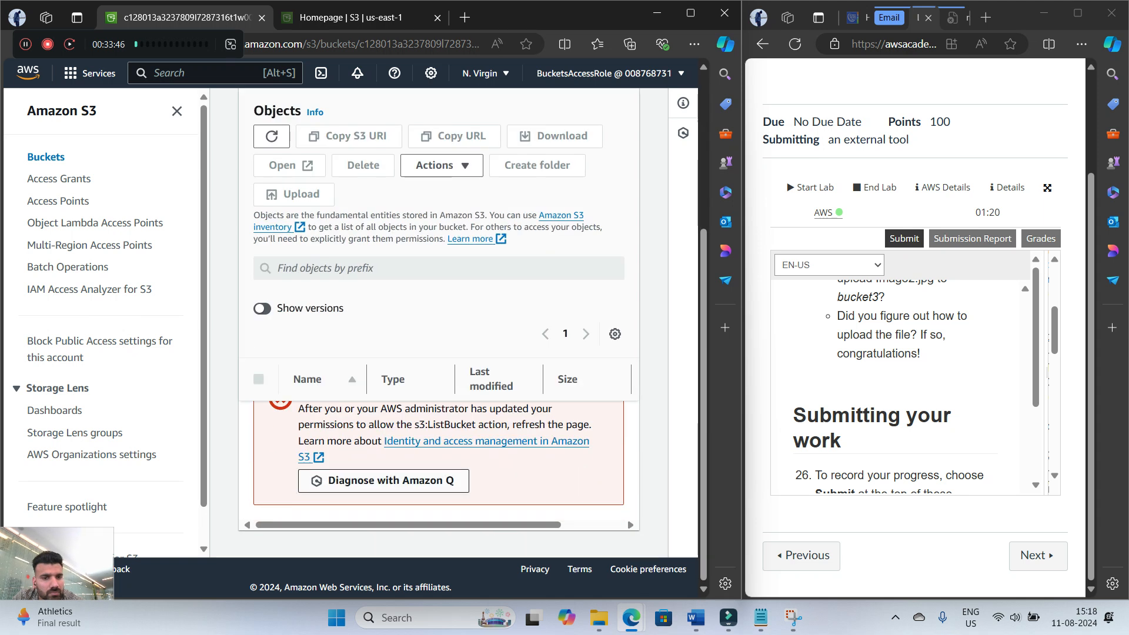
{"action": "scroll", "coordinate": [438, 323], "scroll_direction": "up", "scroll_amount": 1}
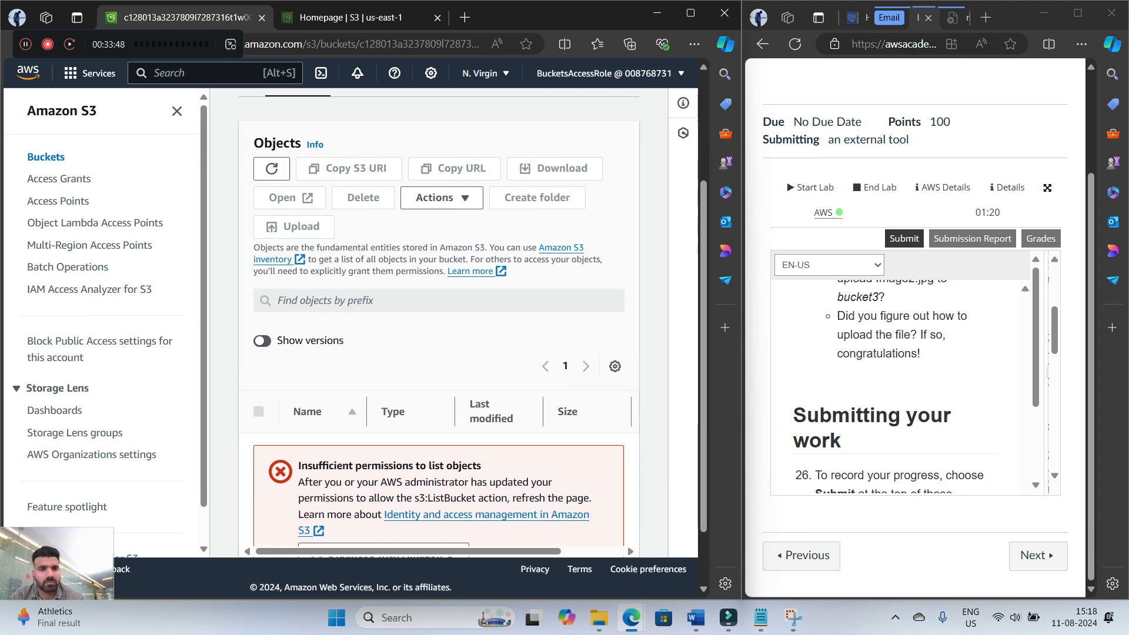
{"action": "scroll", "coordinate": [439, 324], "scroll_direction": "up", "scroll_amount": 1}
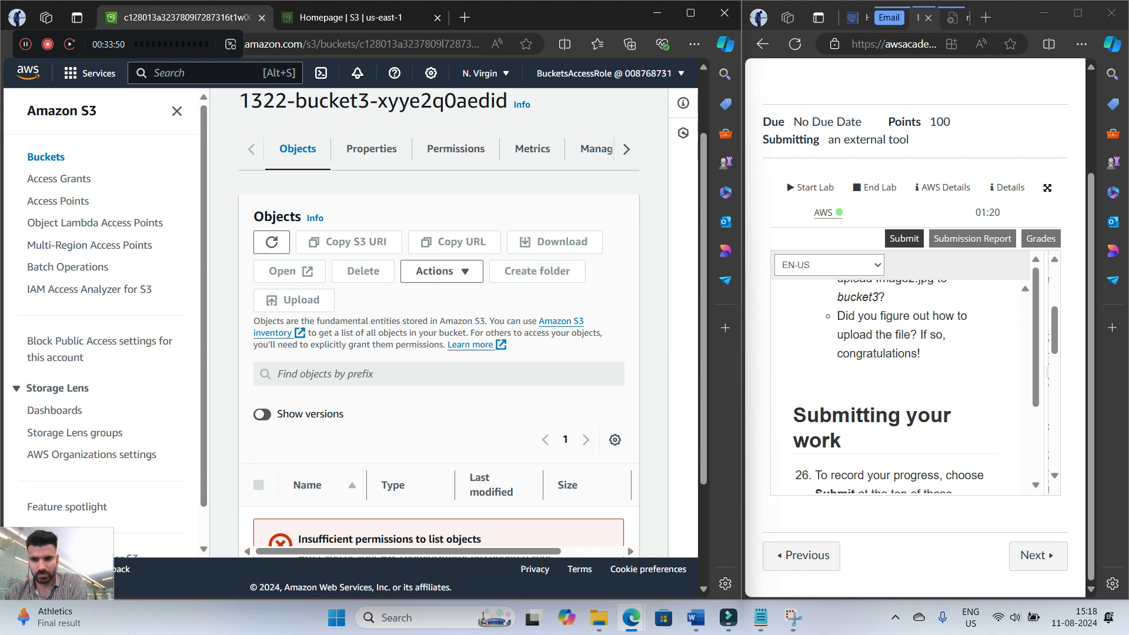
{"action": "scroll", "coordinate": [902, 382], "scroll_direction": "down", "scroll_amount": 2}
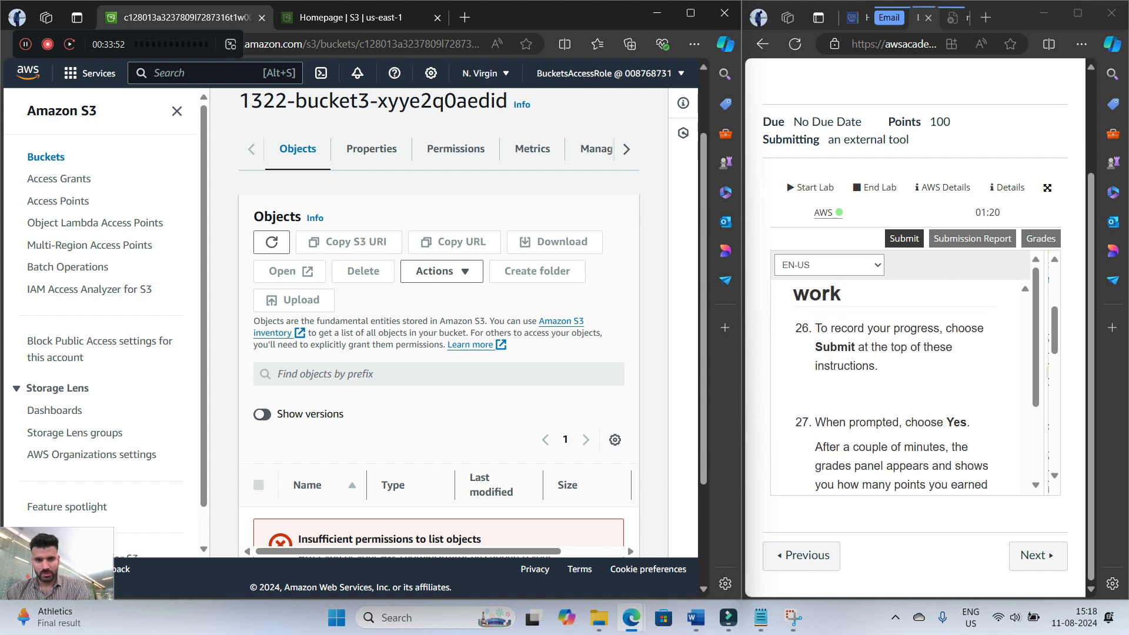
Look over bucket3's page and reread the BucketsAccessRole questions in step 25 of the lab instructions
{"action": "scroll", "coordinate": [438, 323], "scroll_direction": "up", "scroll_amount": 1}
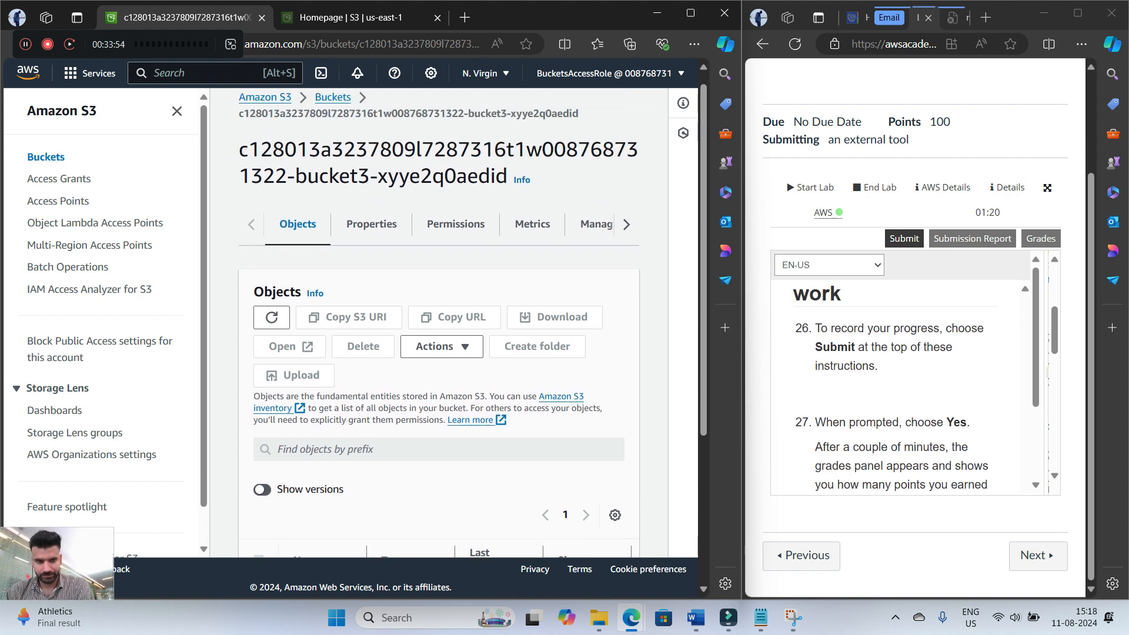
{"action": "scroll", "coordinate": [900, 382], "scroll_direction": "up", "scroll_amount": 2}
{"action": "scroll", "coordinate": [899, 382], "scroll_direction": "down", "scroll_amount": 2}
{"action": "scroll", "coordinate": [900, 382], "scroll_direction": "up", "scroll_amount": 2}
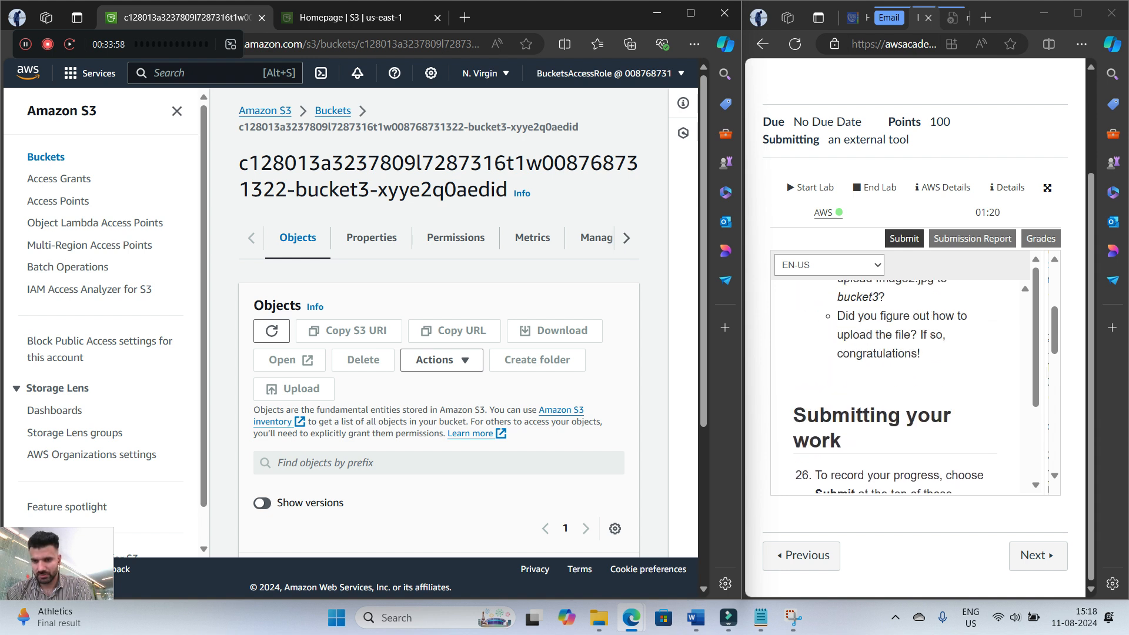
{"action": "scroll", "coordinate": [900, 383], "scroll_direction": "up", "scroll_amount": 1}
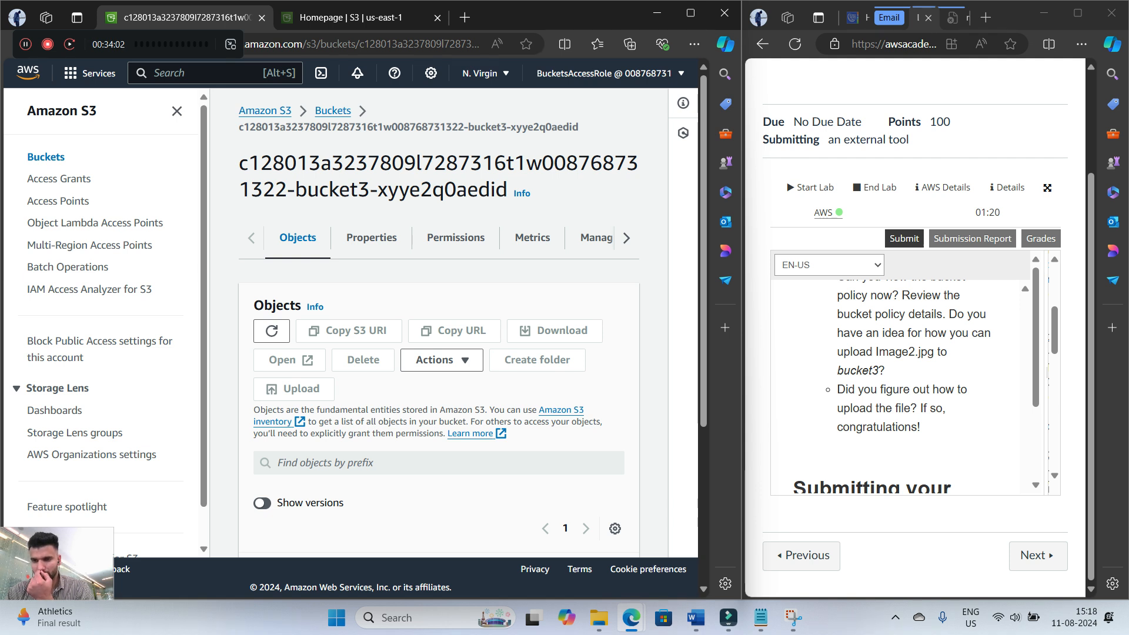
{"action": "scroll", "coordinate": [899, 382], "scroll_direction": "up", "scroll_amount": 2}
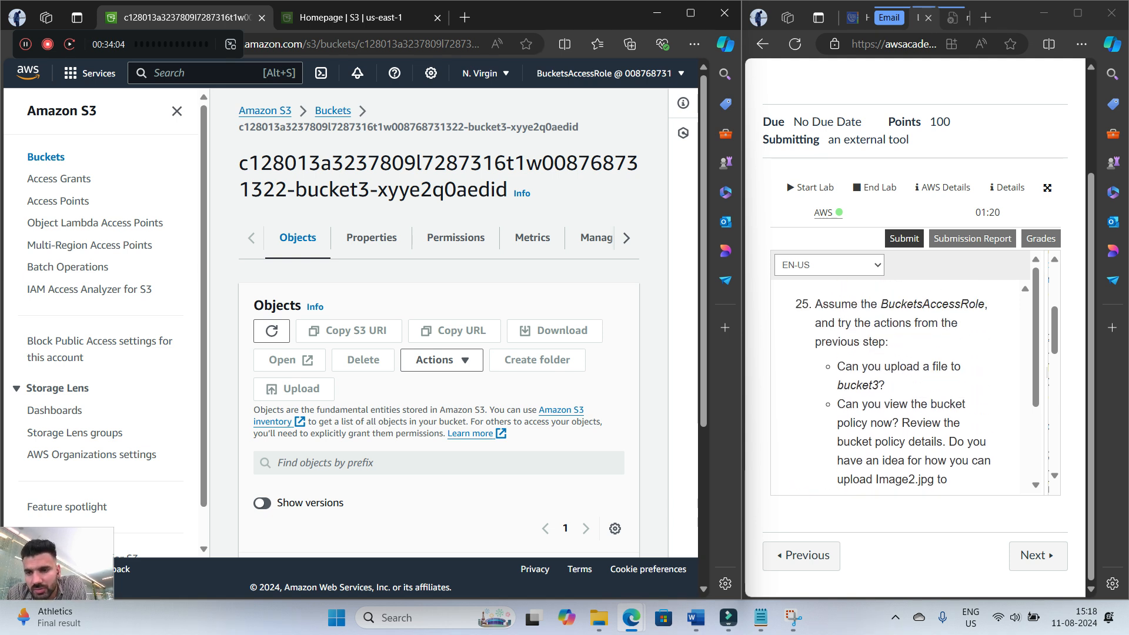
Submit the Lab 3.1 work for grading and confirm the submission
{"action": "left_click", "coordinate": [904, 238]}
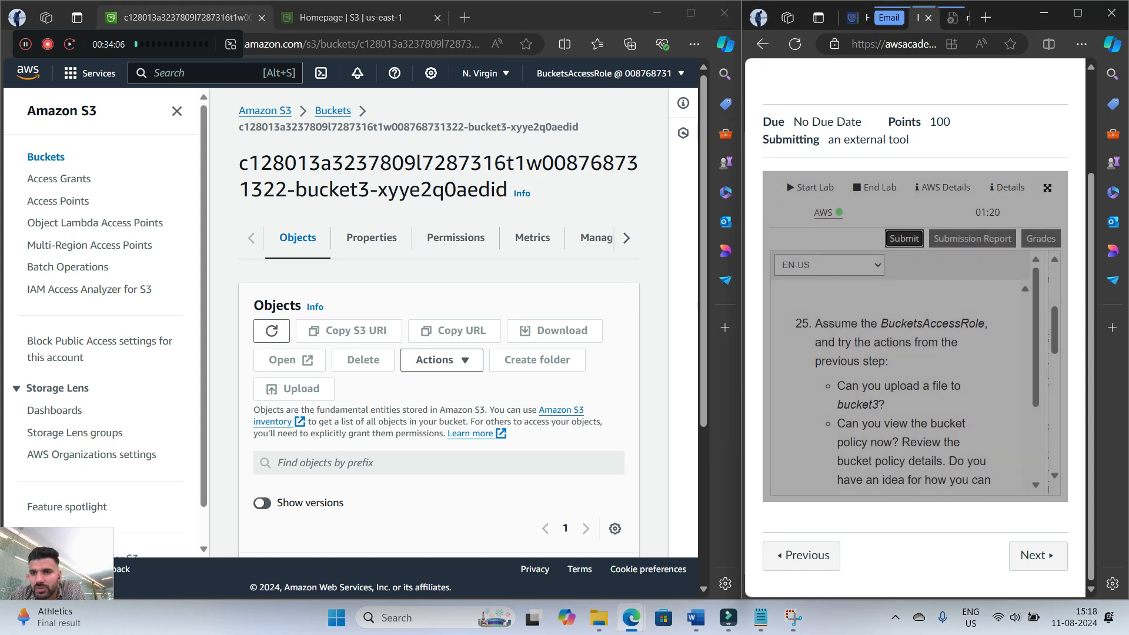
{"action": "left_click", "coordinate": [937, 245]}
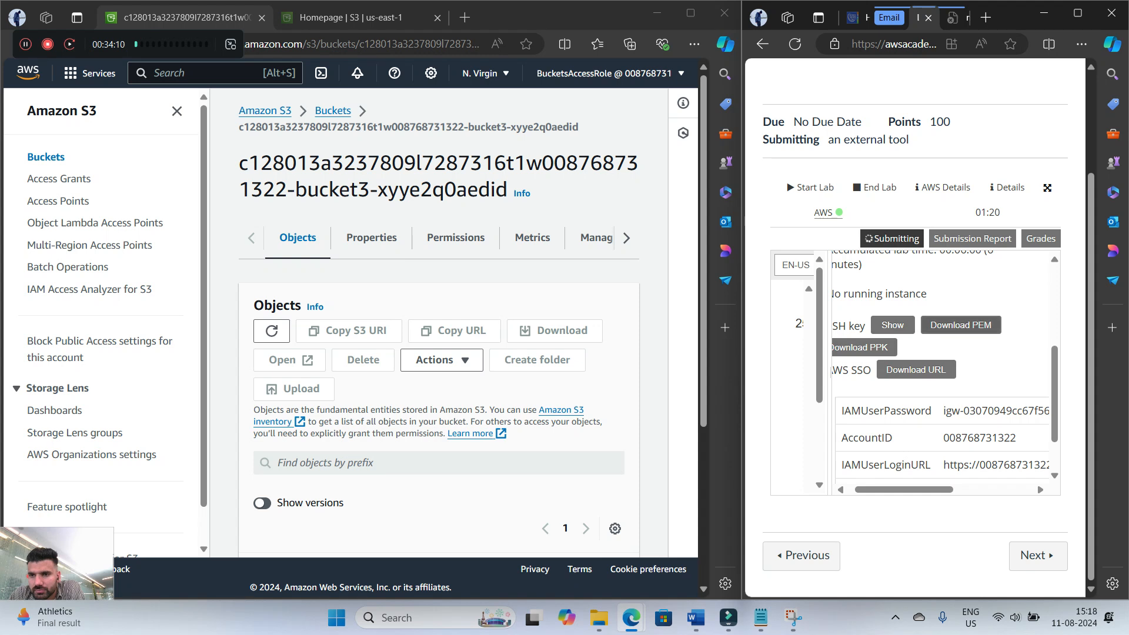
Maximize the lab window and review the total score and the individual task scores in the grades report
{"action": "left_click", "coordinate": [1078, 13]}
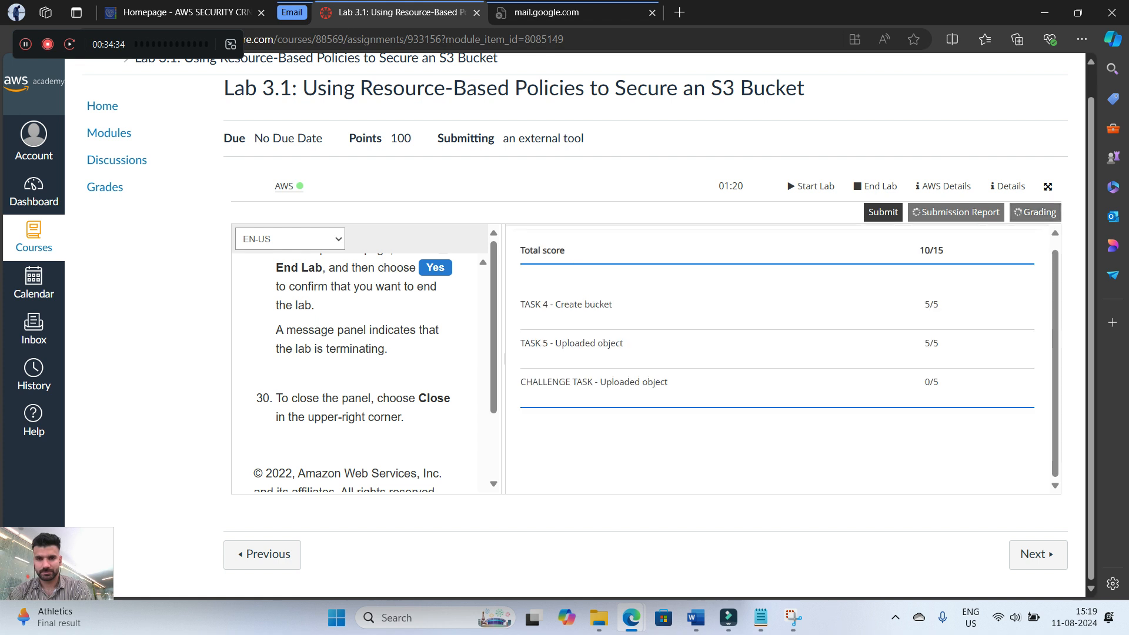
{"action": "left_click_drag", "start_coordinate": [521, 304], "coordinate": [940, 384]}
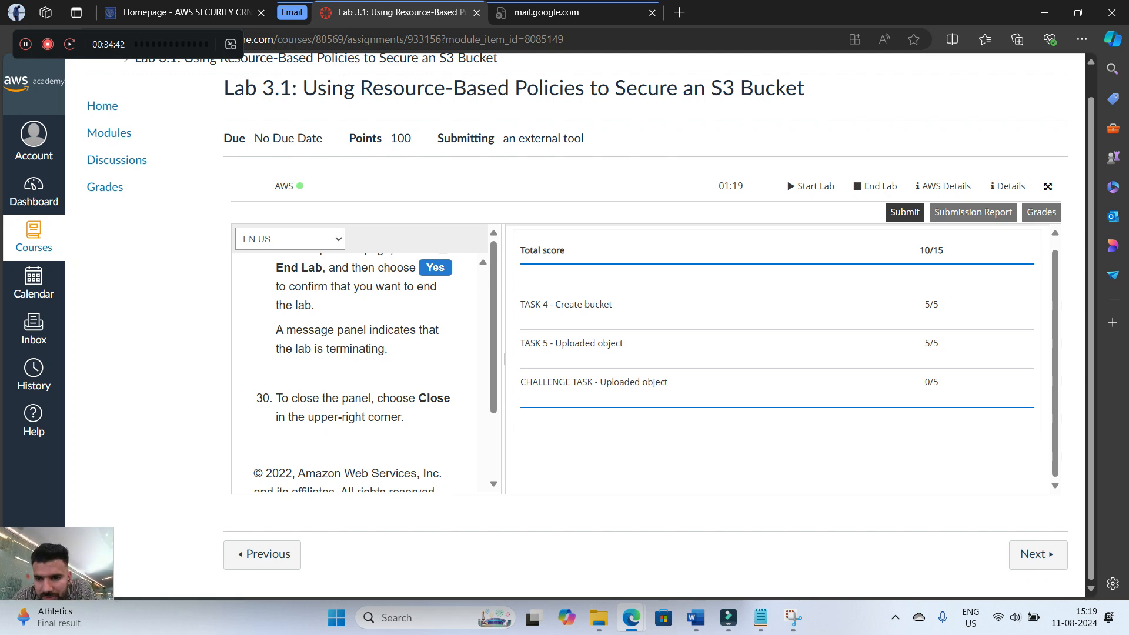
{"action": "scroll", "coordinate": [778, 359], "scroll_direction": "up", "scroll_amount": 1}
{"action": "scroll", "coordinate": [777, 359], "scroll_direction": "down", "scroll_amount": 1}
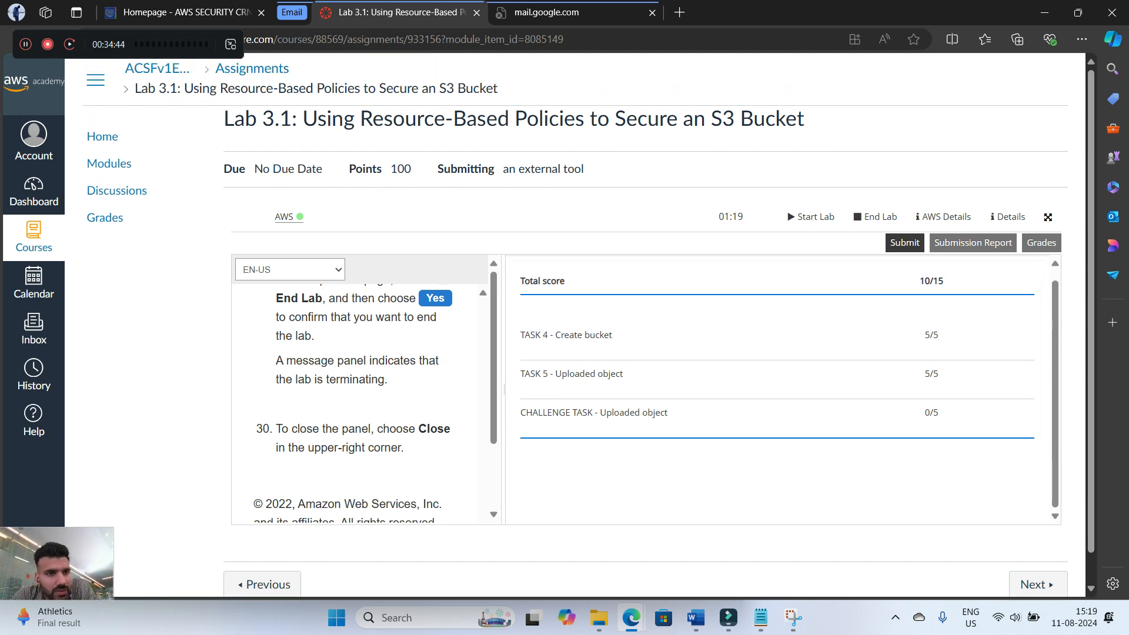